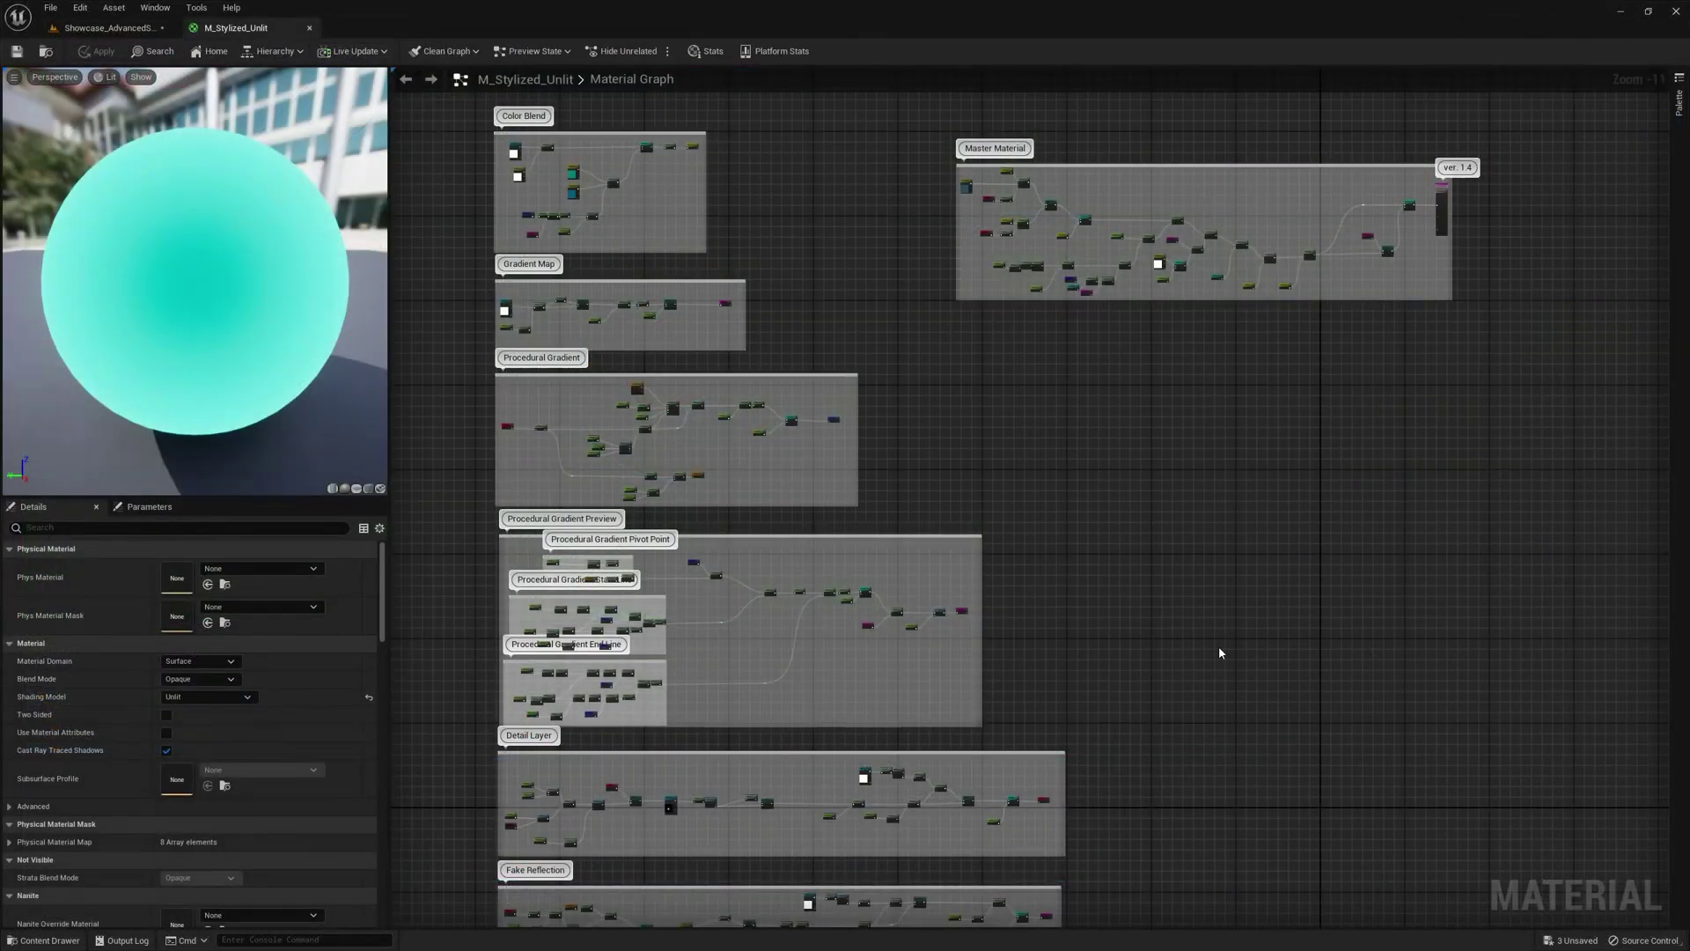
- Rotate the light and set Fake Direction Light Intensity to about 1.4
mouse_move(1218, 646)
right_down()
mouse_move(1178, 710)
mouse_move(1080, 698)
right_up()
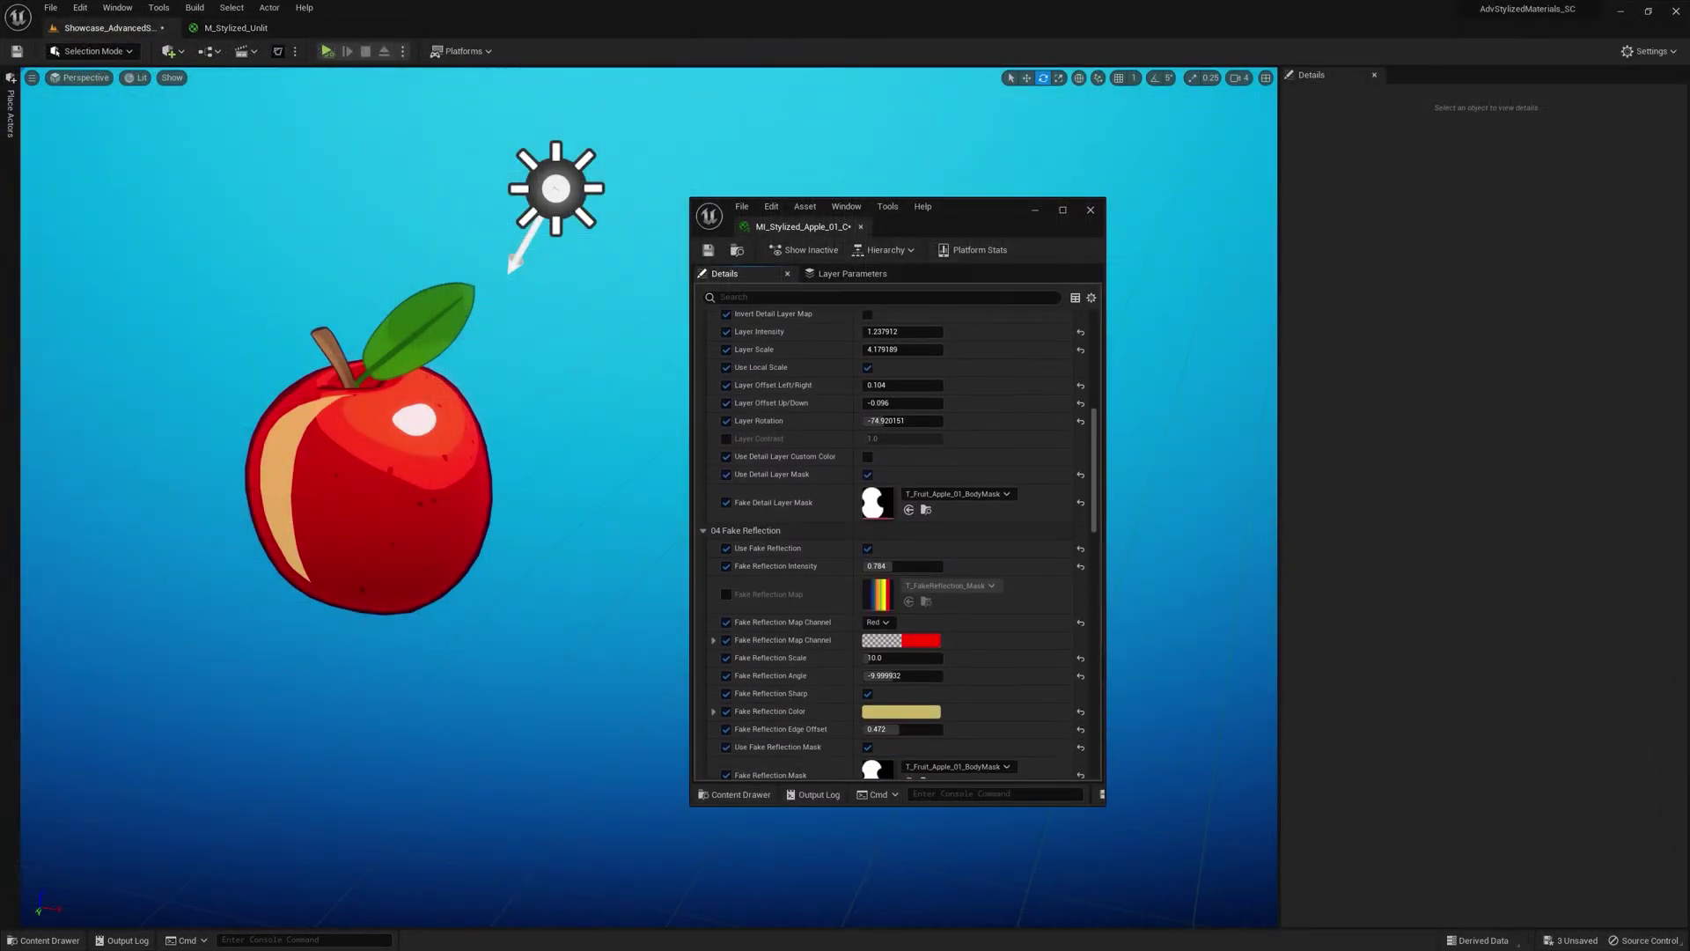
scroll(984, 354, down, 6)
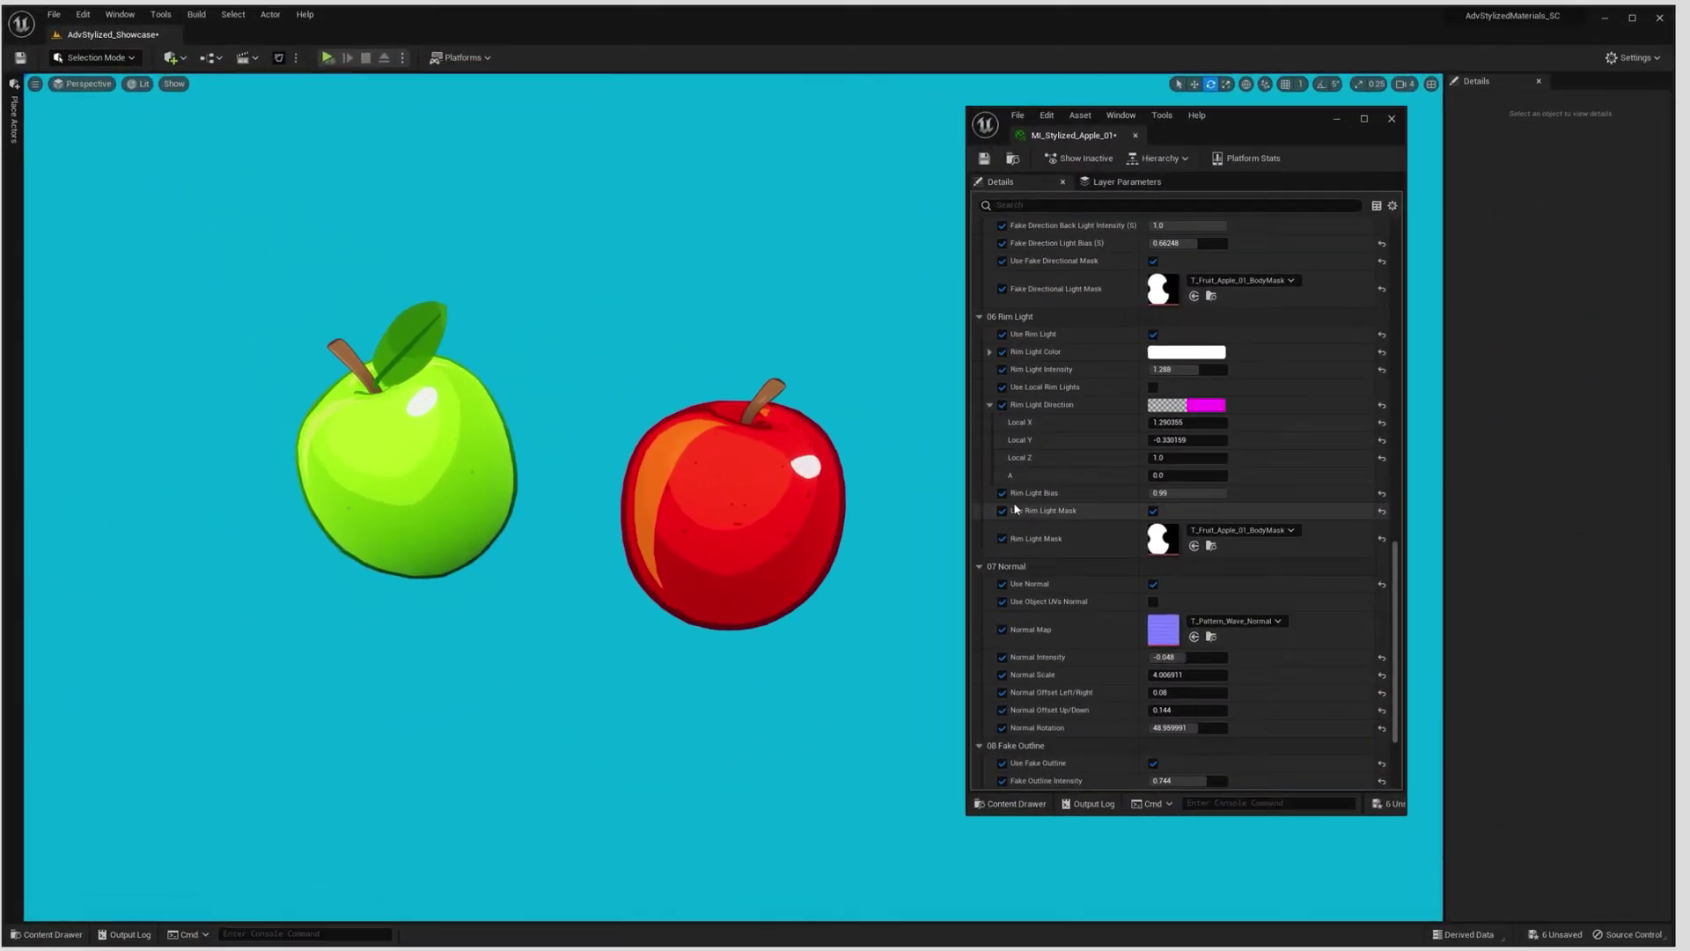
scroll(1190, 588, up, 6)
mouse_move(1191, 559)
mouse_down()
mouse_move(1210, 559)
mouse_move(1190, 559)
mouse_up()
- Adjust Fake Reflection Intensity and turn on Preview Gradient for the red apple
scroll(1245, 481, up, 5)
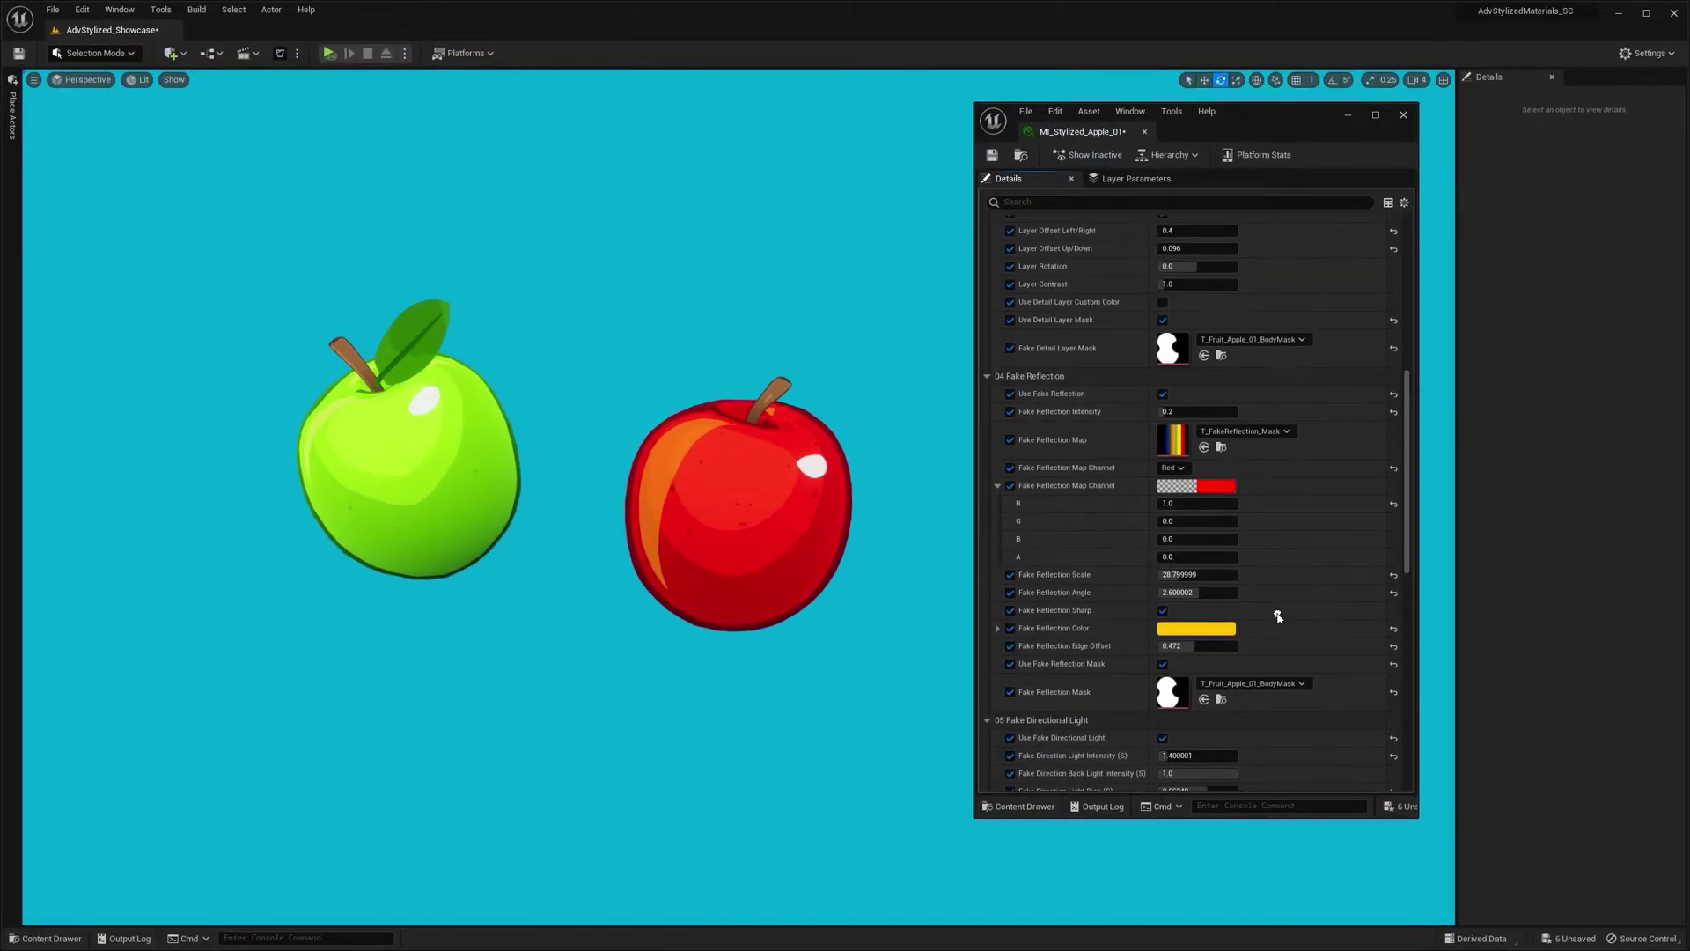
drag(1198, 416, 1201, 416)
scroll(1180, 493, up, 6)
click(1163, 384)
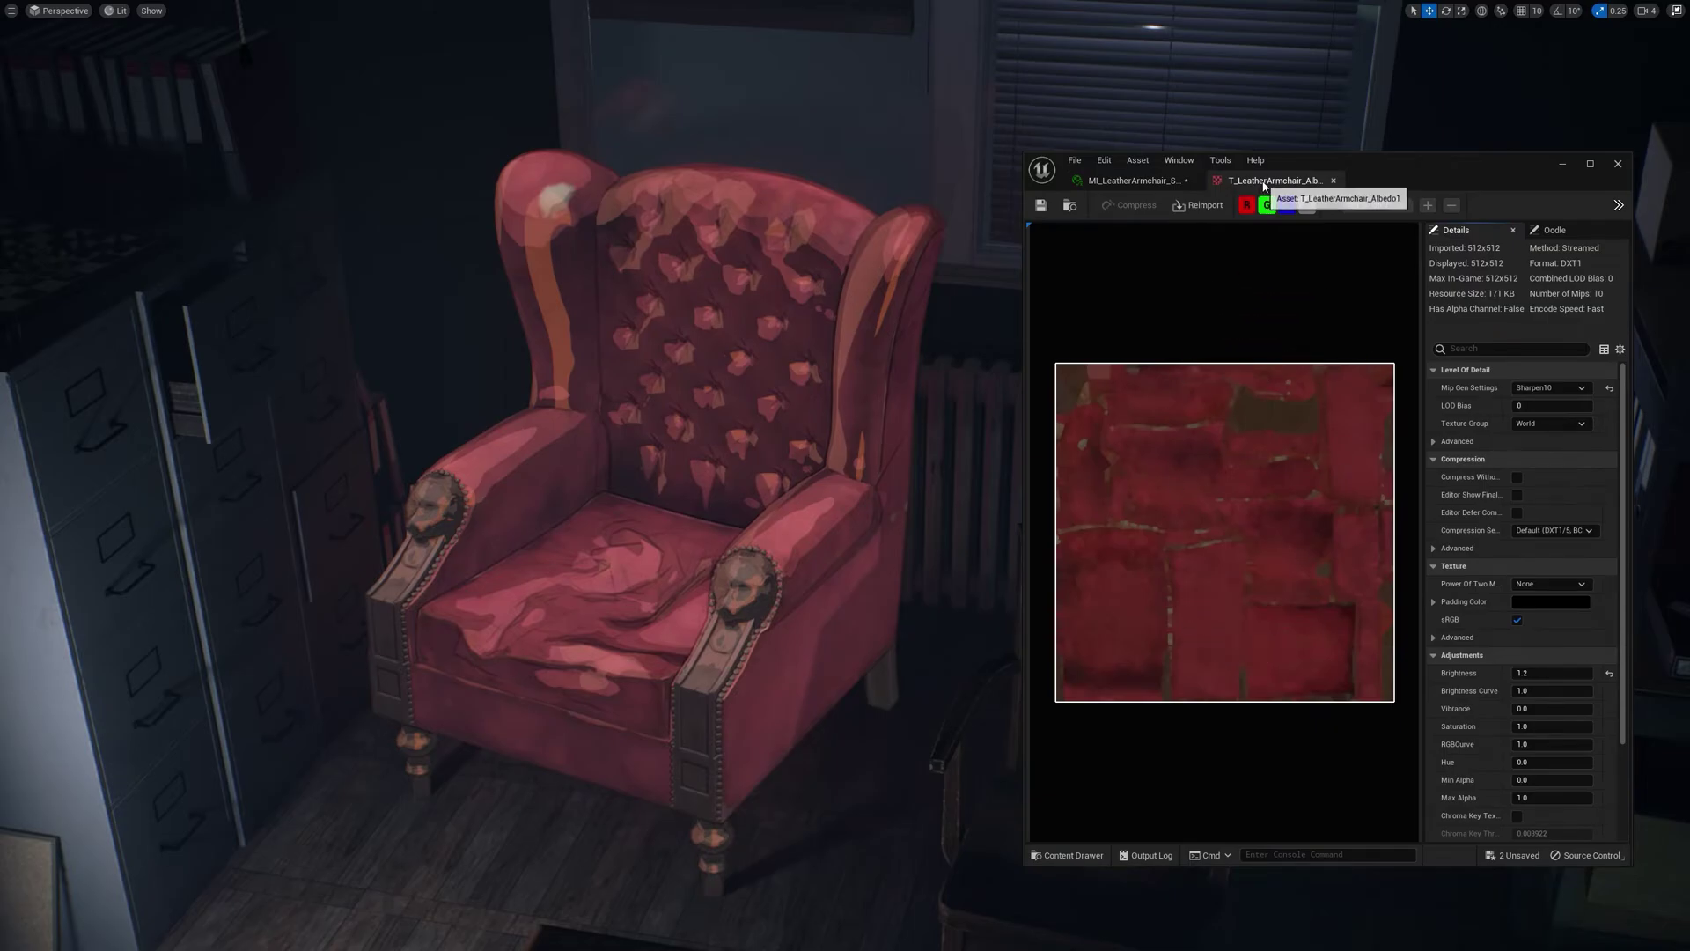
- Close the chair texture, frame all three cones, then inspect and close the cone's Color Map
click(1333, 180)
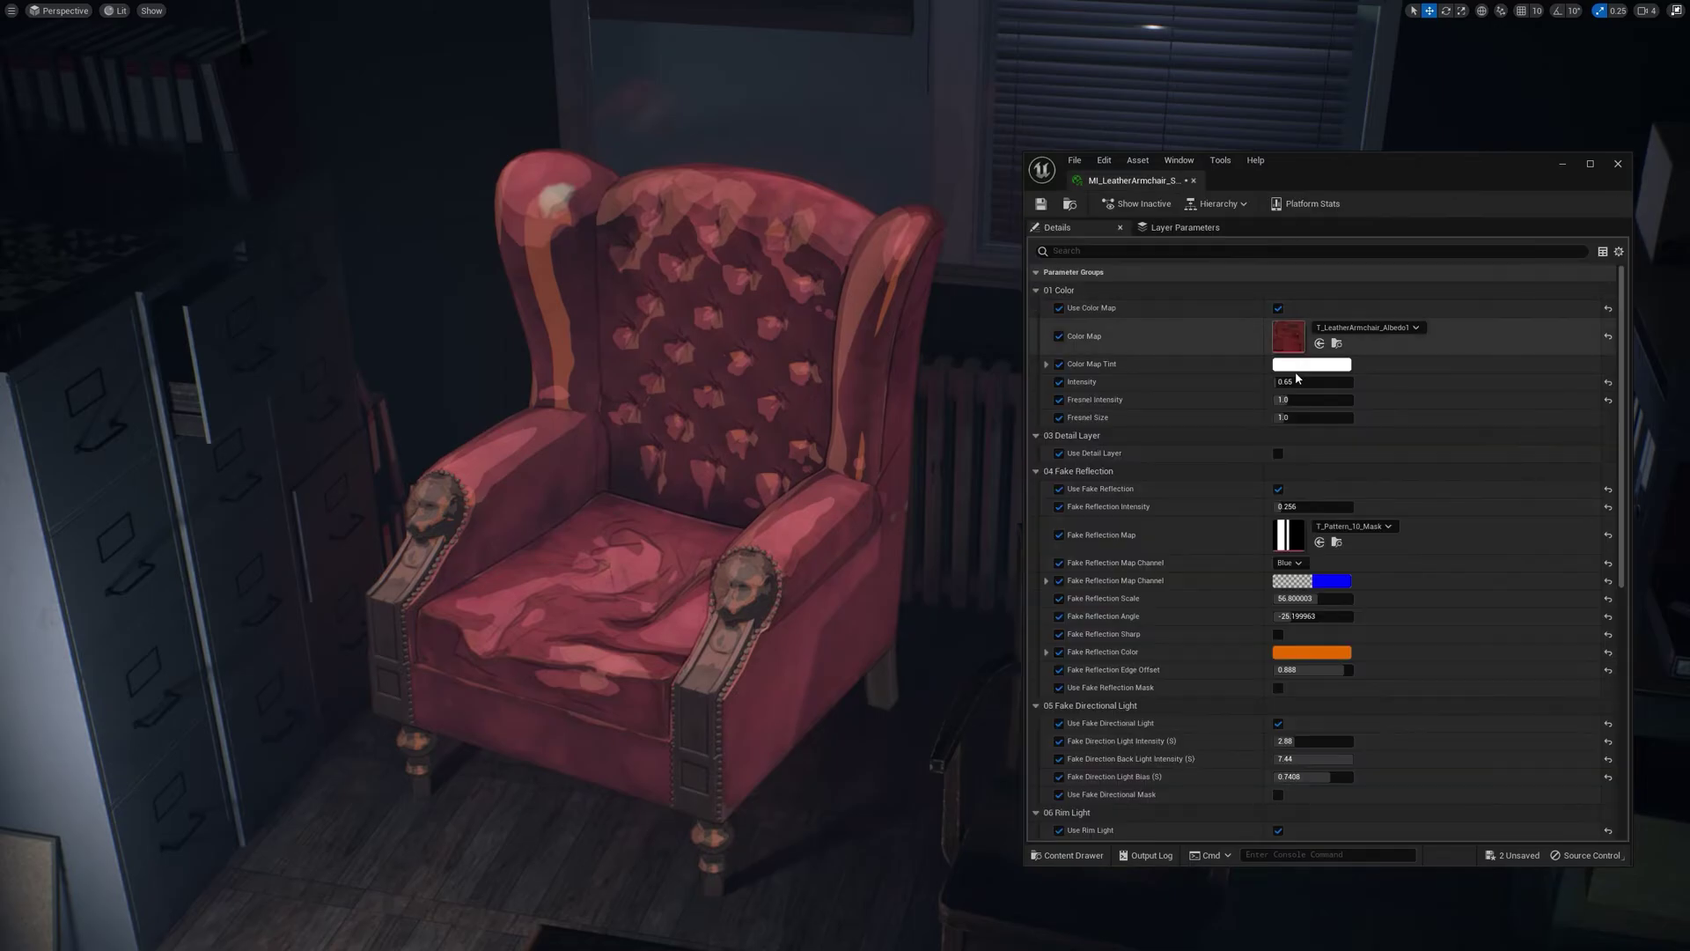
click(1284, 382)
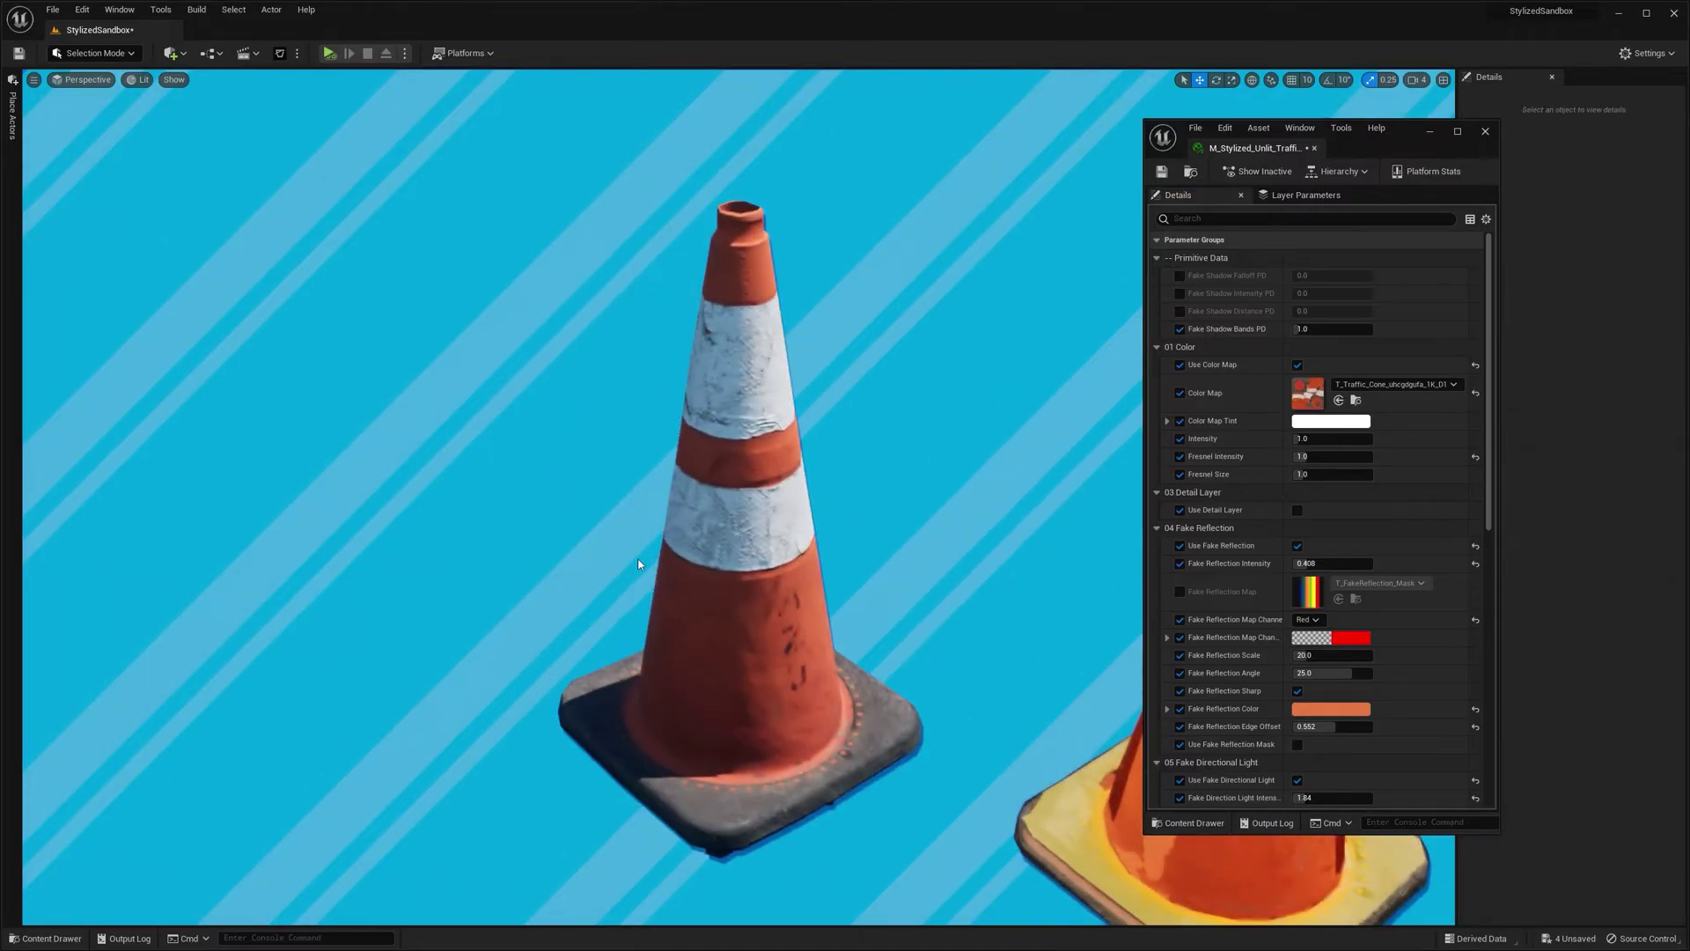
right_drag(640, 564, 639, 564)
double_click(1302, 401)
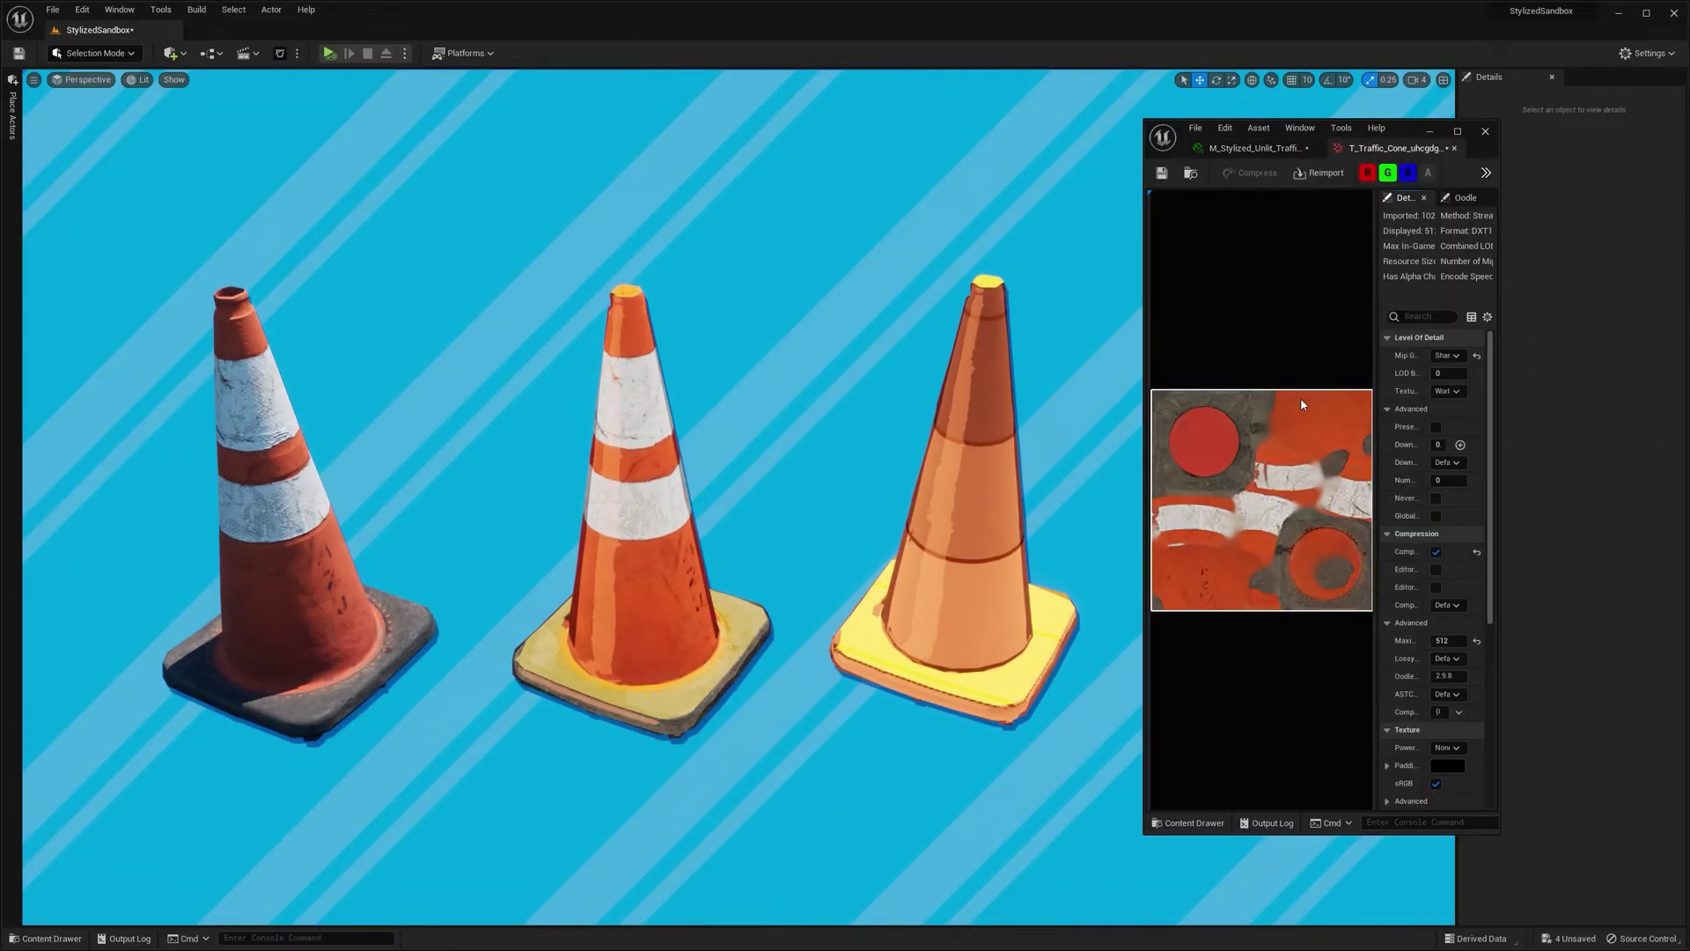
middle_click(1356, 152)
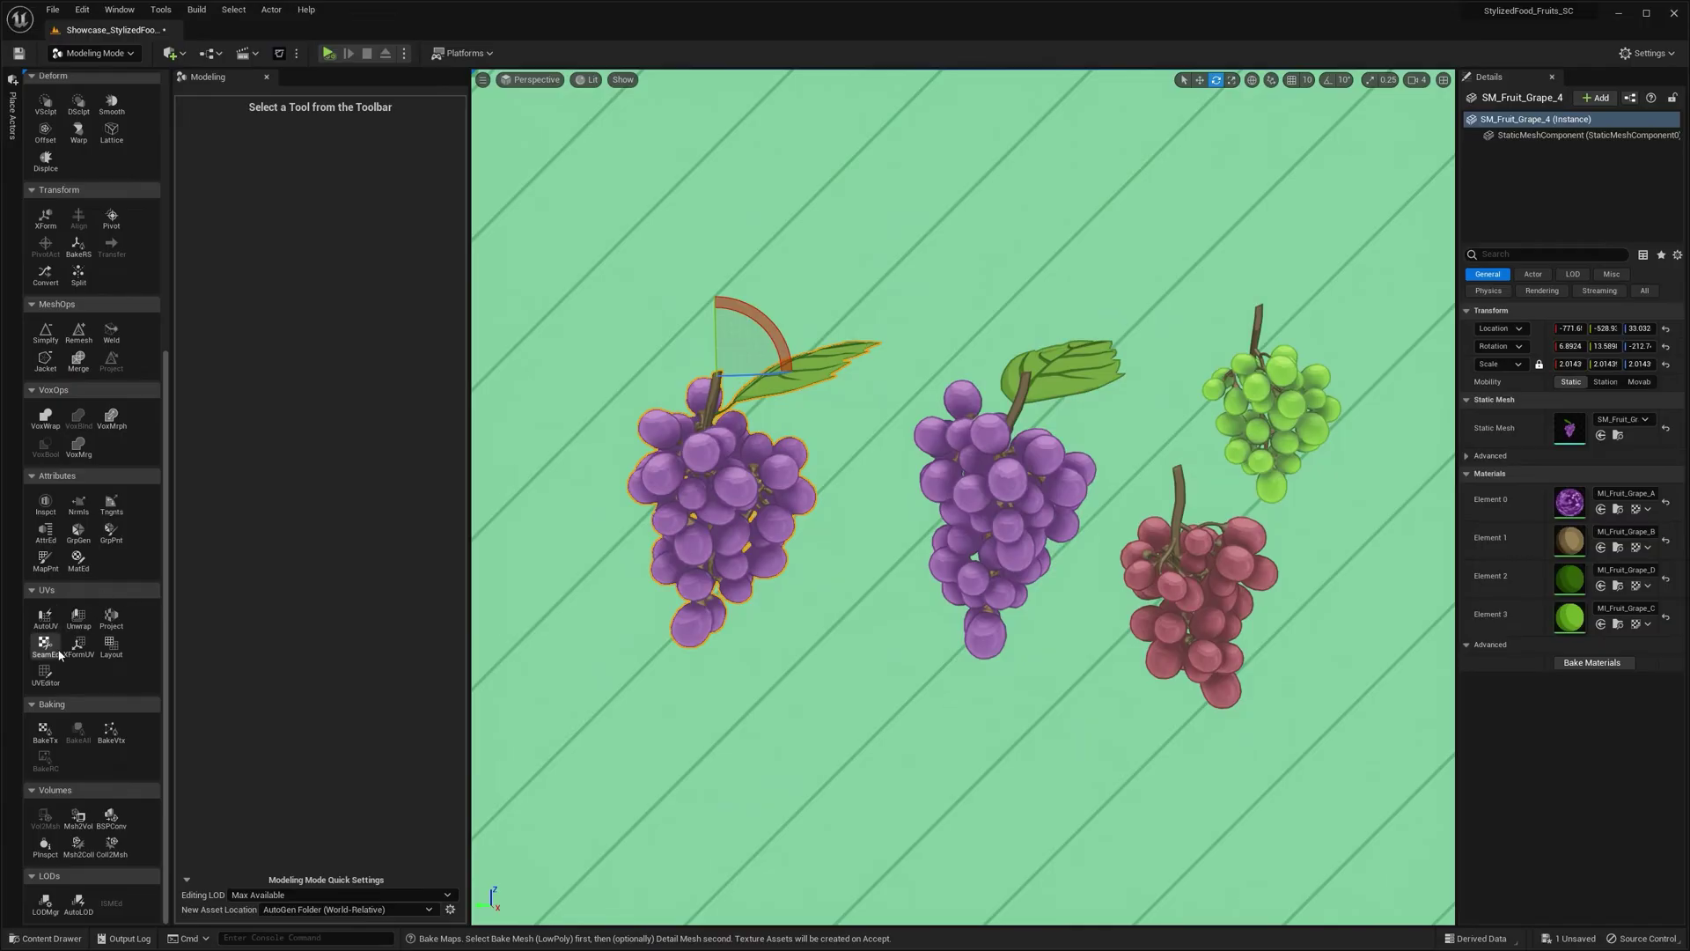
- Start baking textures for the grapes in Unlit view with 4 occlusion rays
click(44, 731)
key(alt+3)
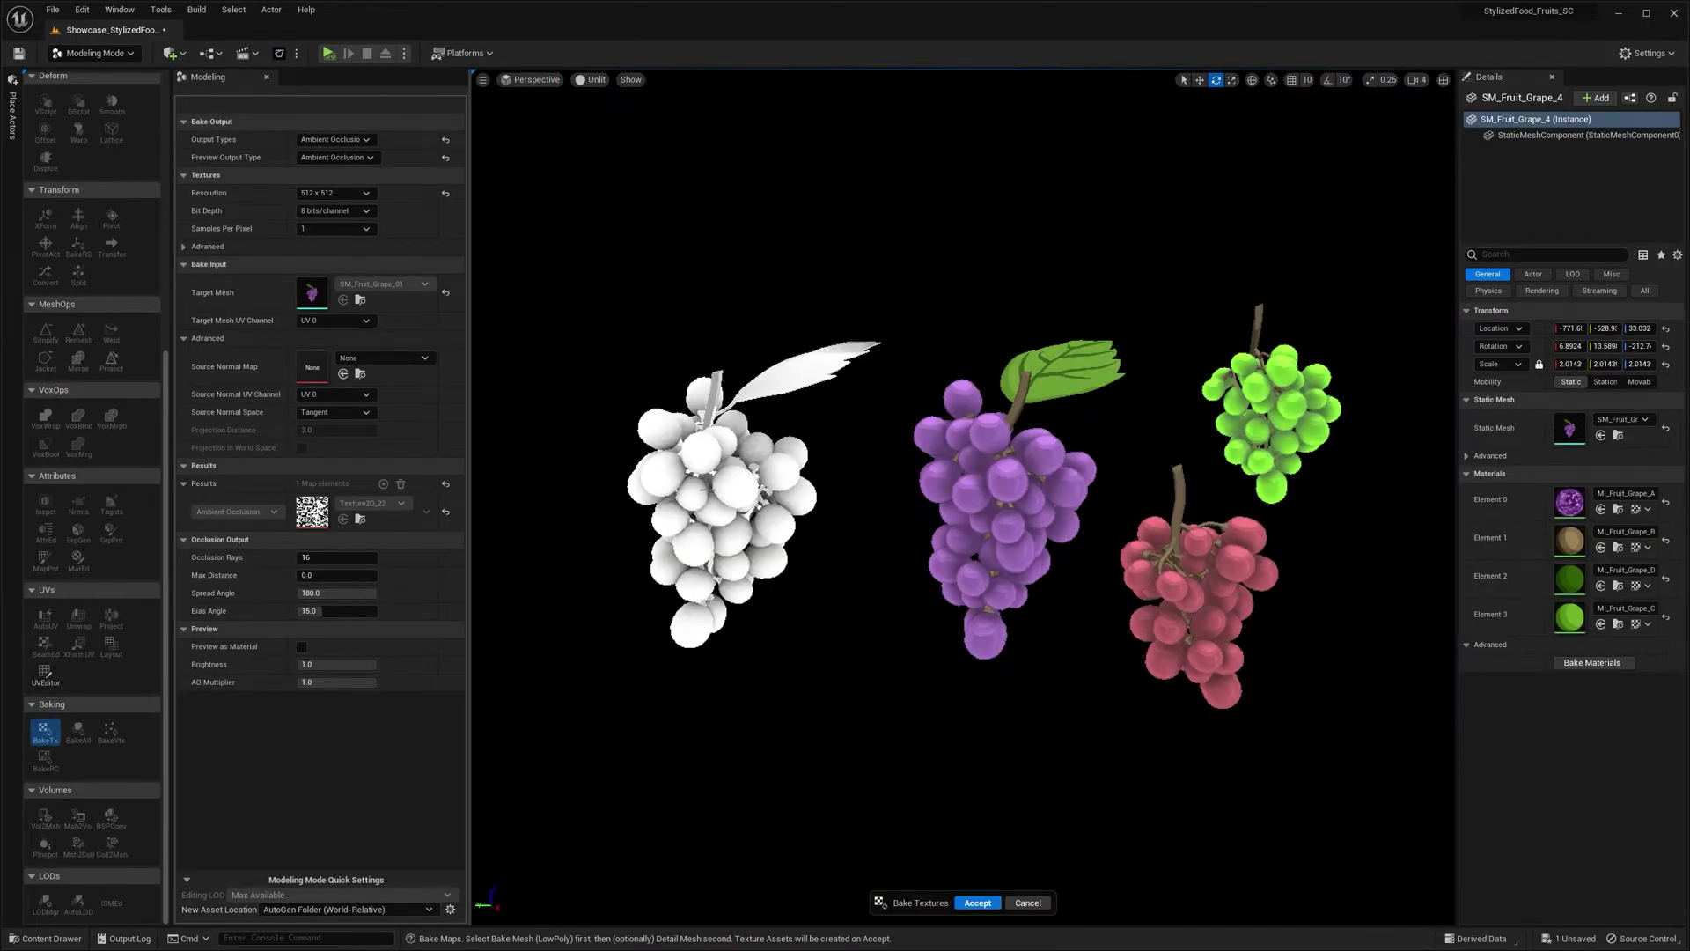
click(337, 557)
text(4)
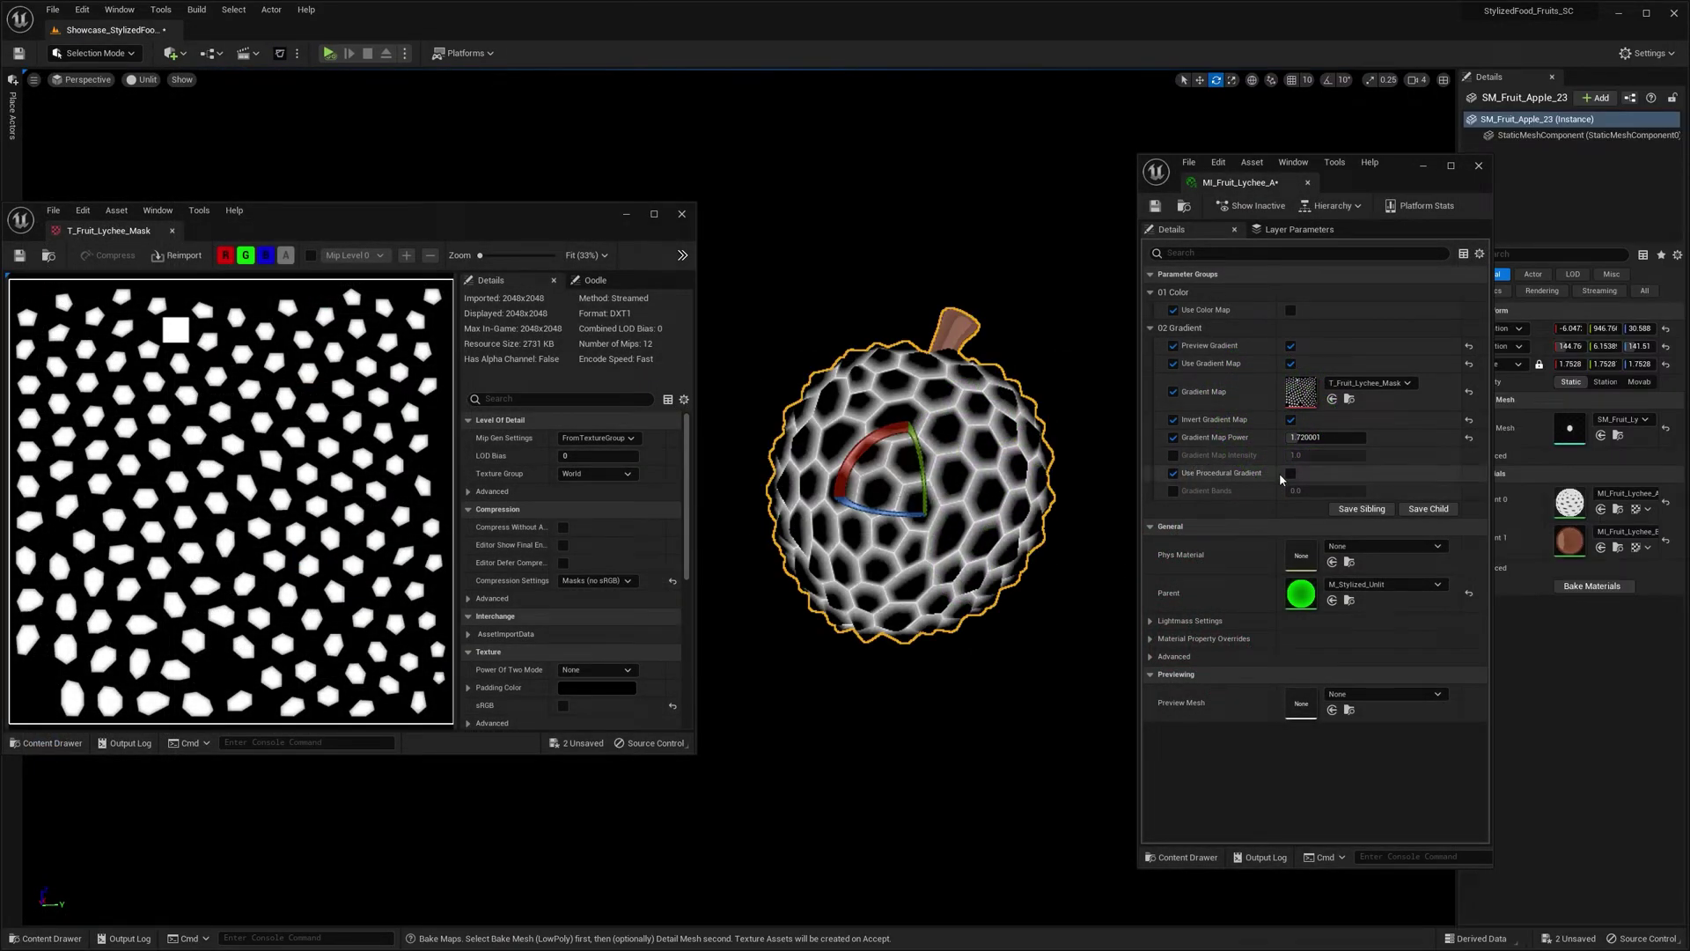
- Enable the lychee's procedural gradient, turn off preview, and make Color B purple in Lit view
click(1289, 474)
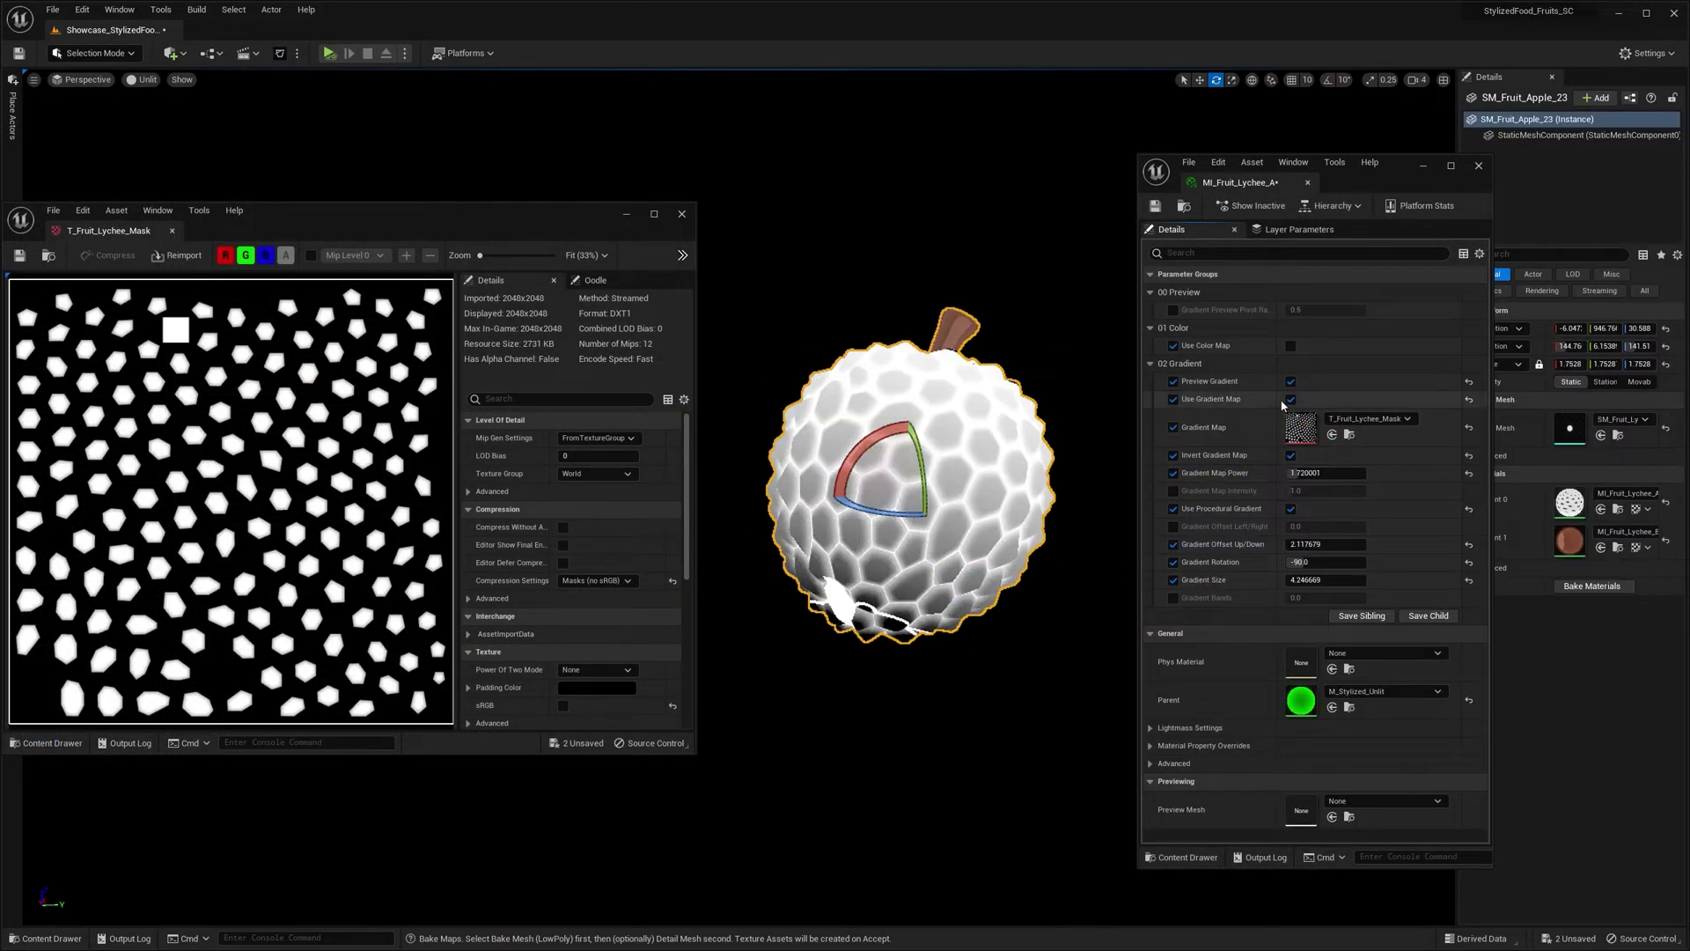
click(1291, 345)
key(alt+4)
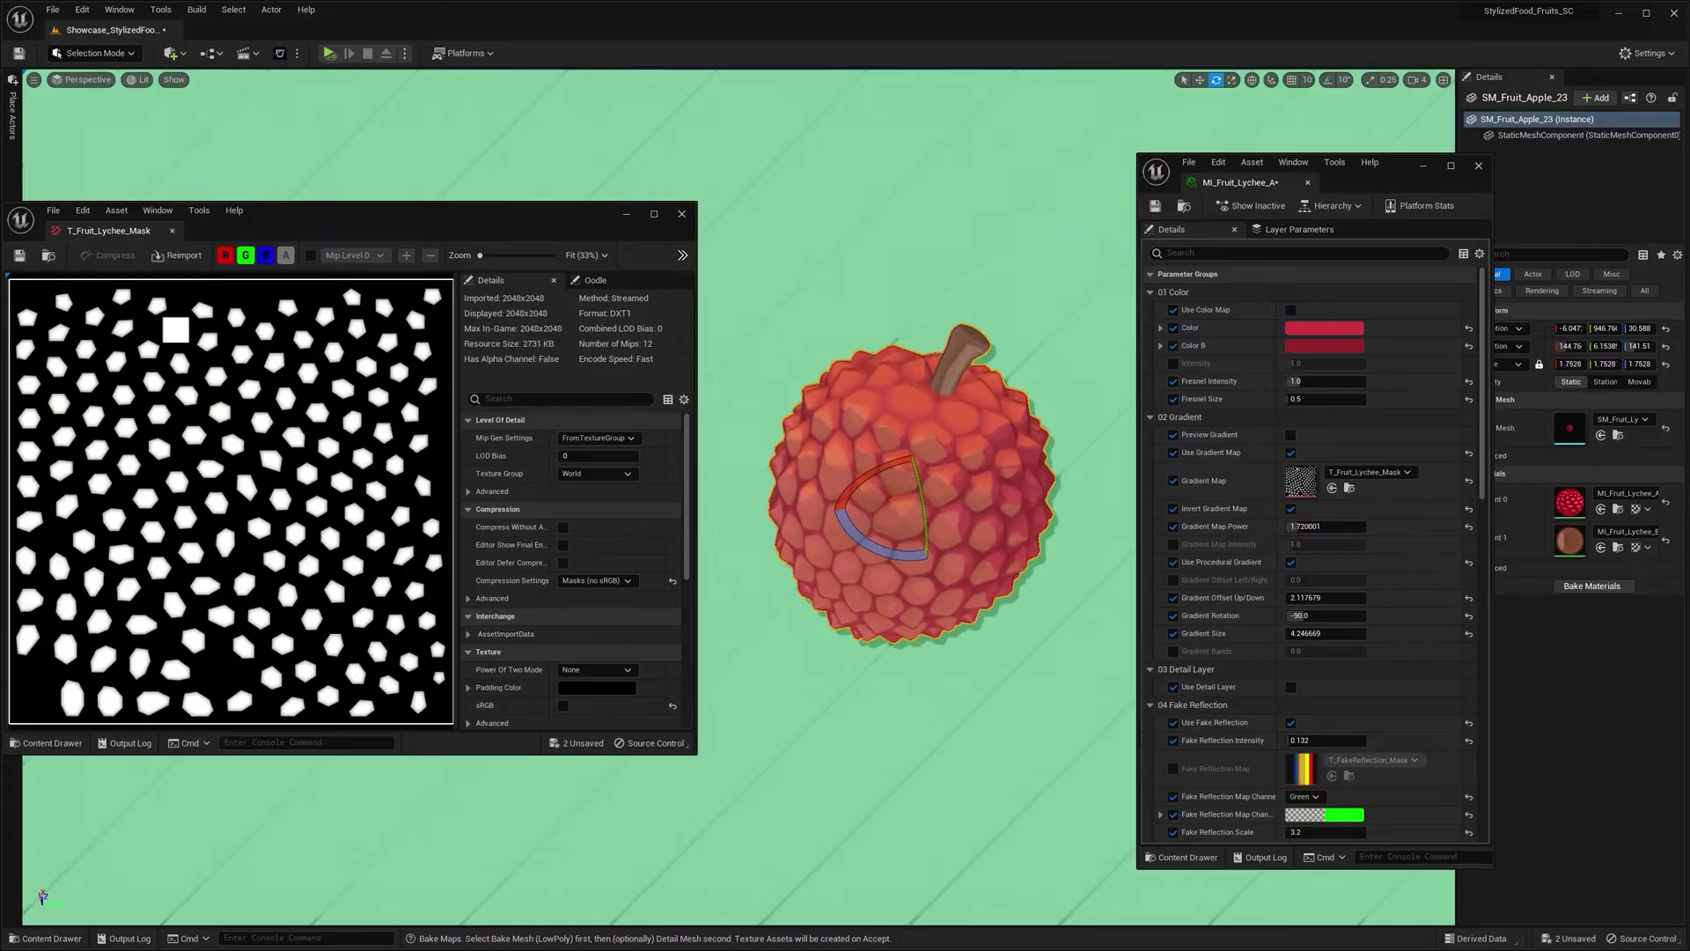
click(1325, 347)
click(1392, 426)
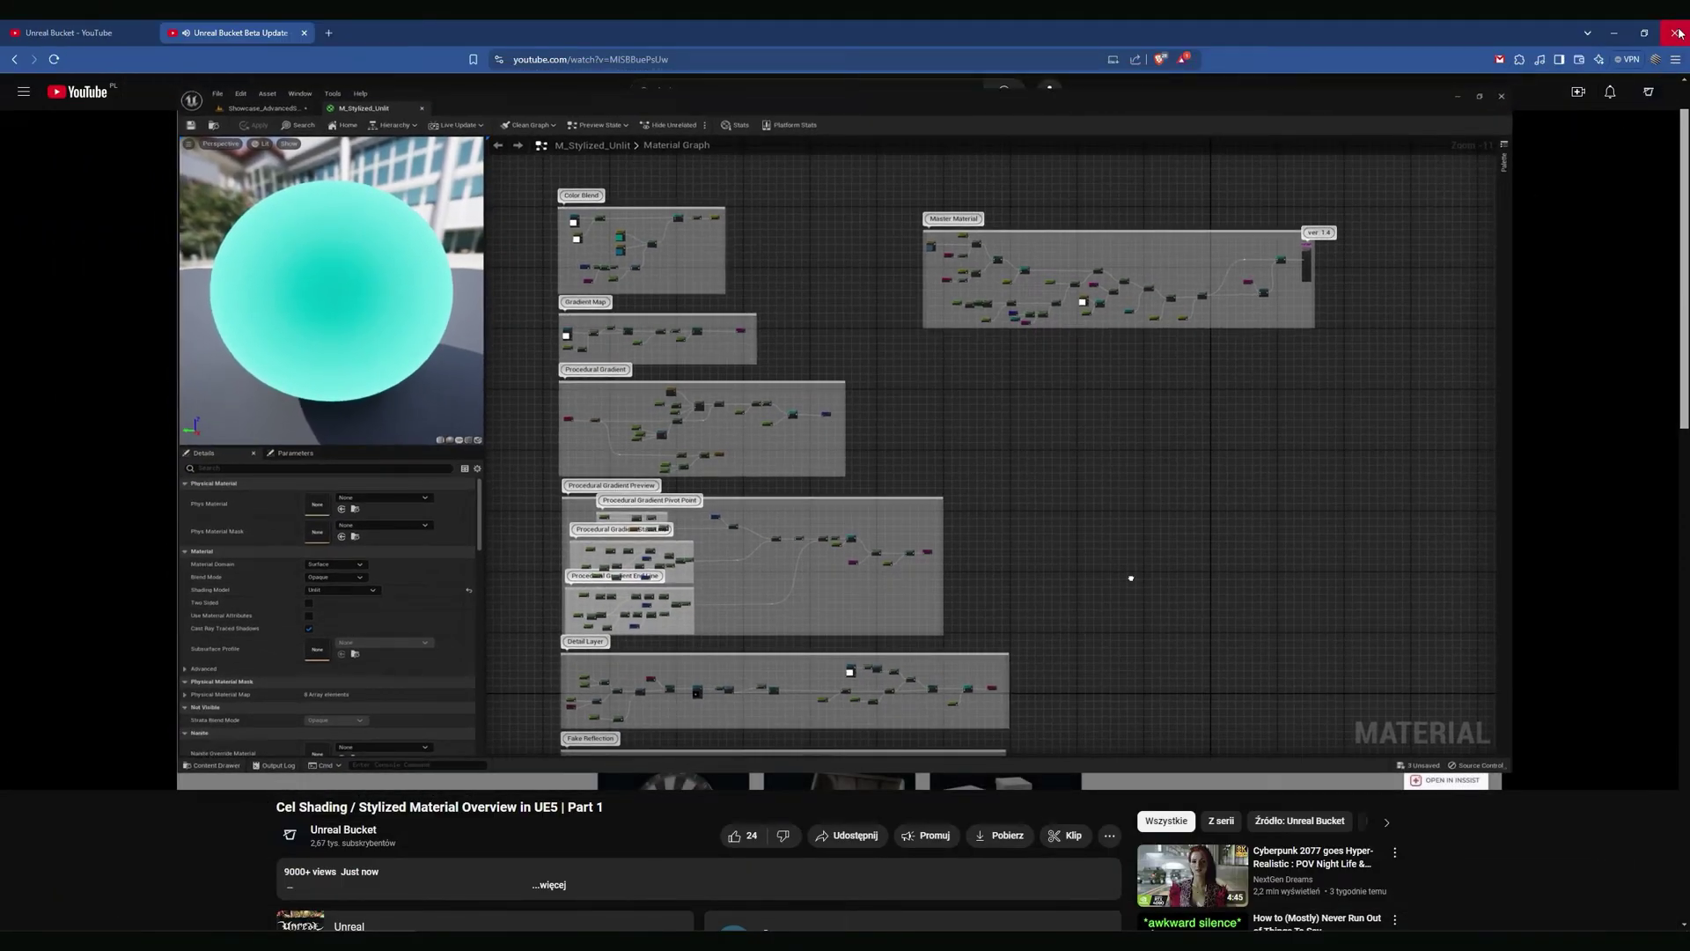
- Watch the Cel Shading Part 1 video until the lit detective-desk scene appears
mouse_move(1610, 199)
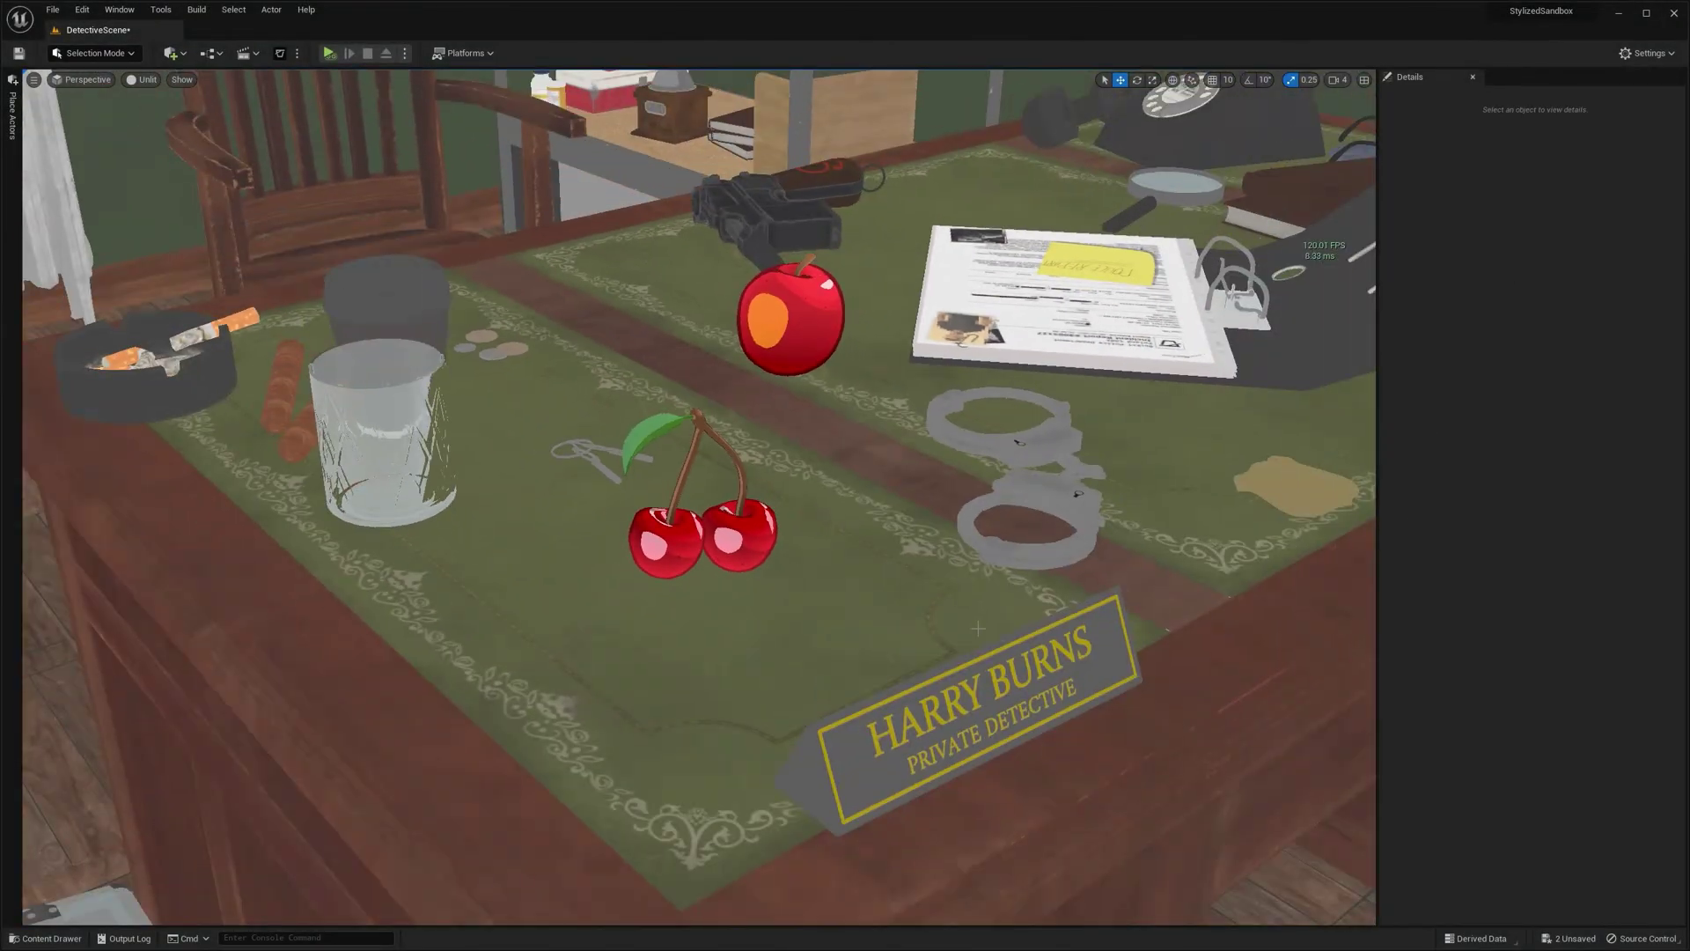
- Light the desk scene, then scroll the 'cel shading unreal engine 5' results past the Advanced Cel-Shader tutorial
key(alt+4)
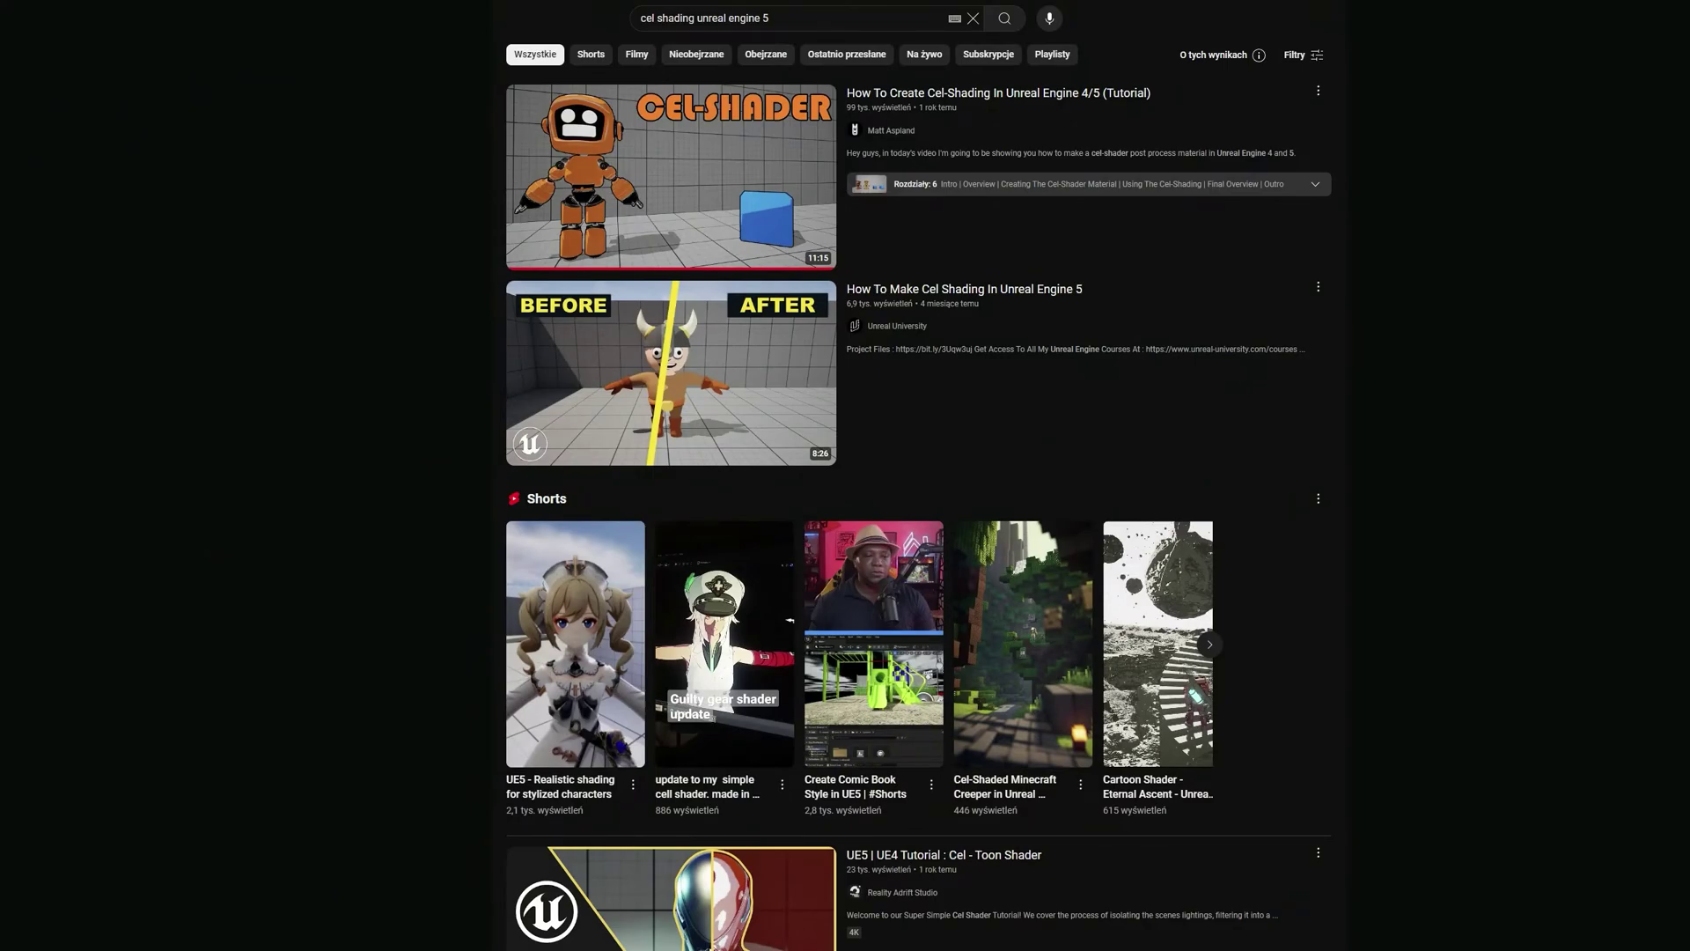
scroll(923, 493, down, 1)
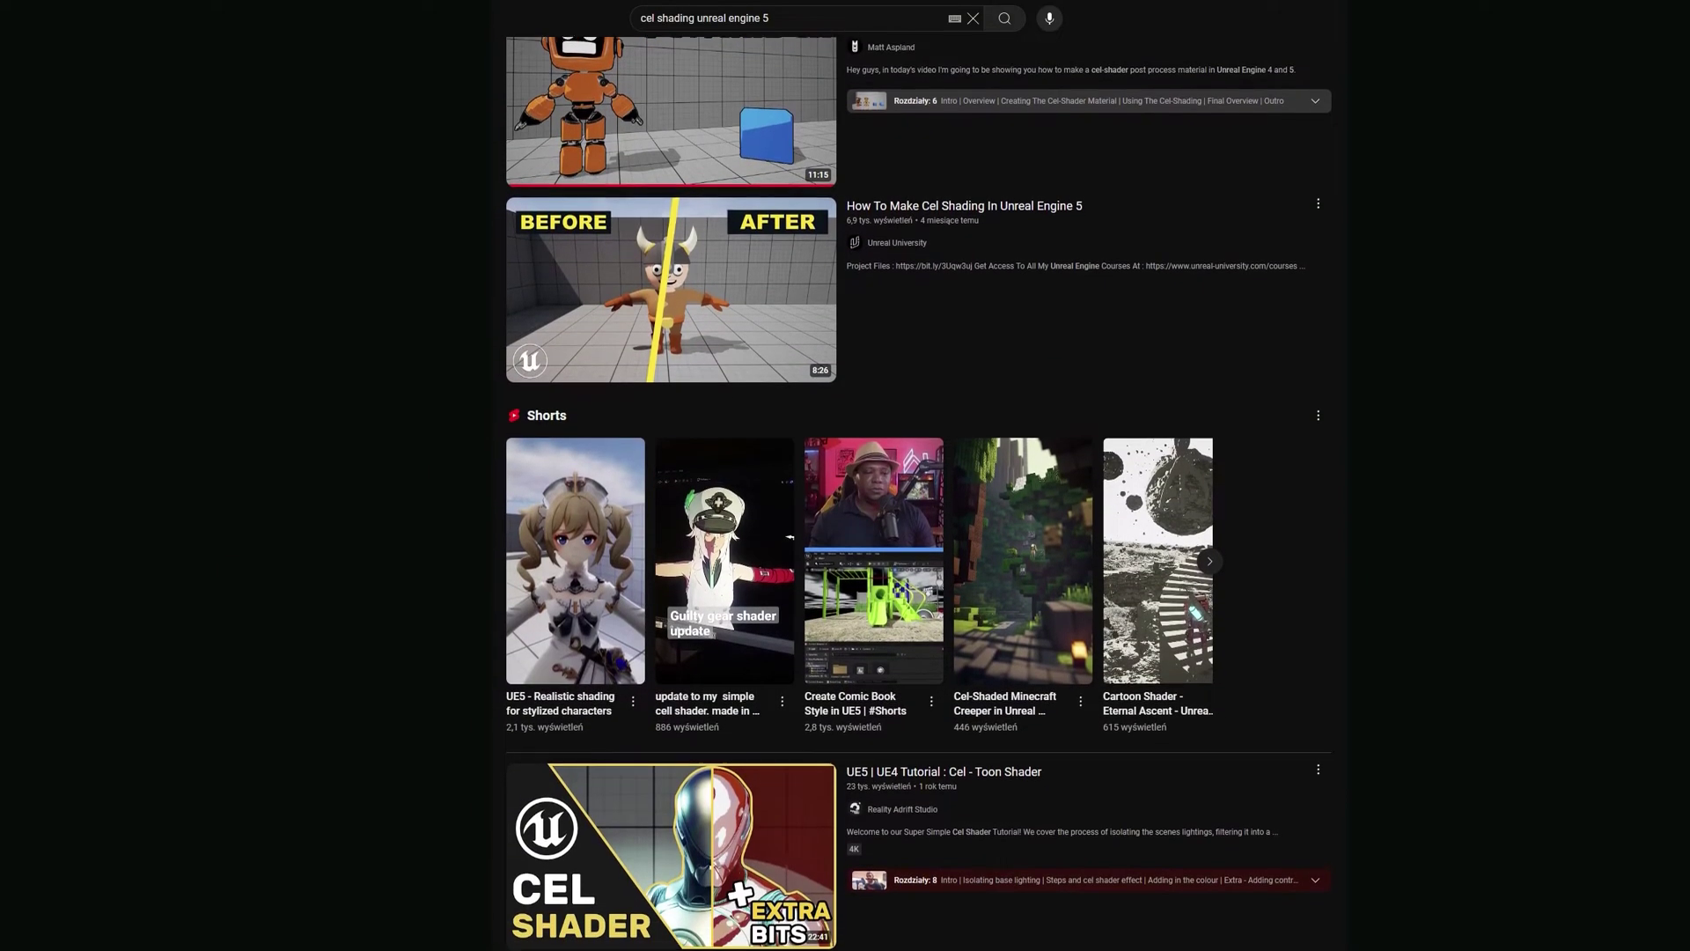
scroll(923, 493, down, 2)
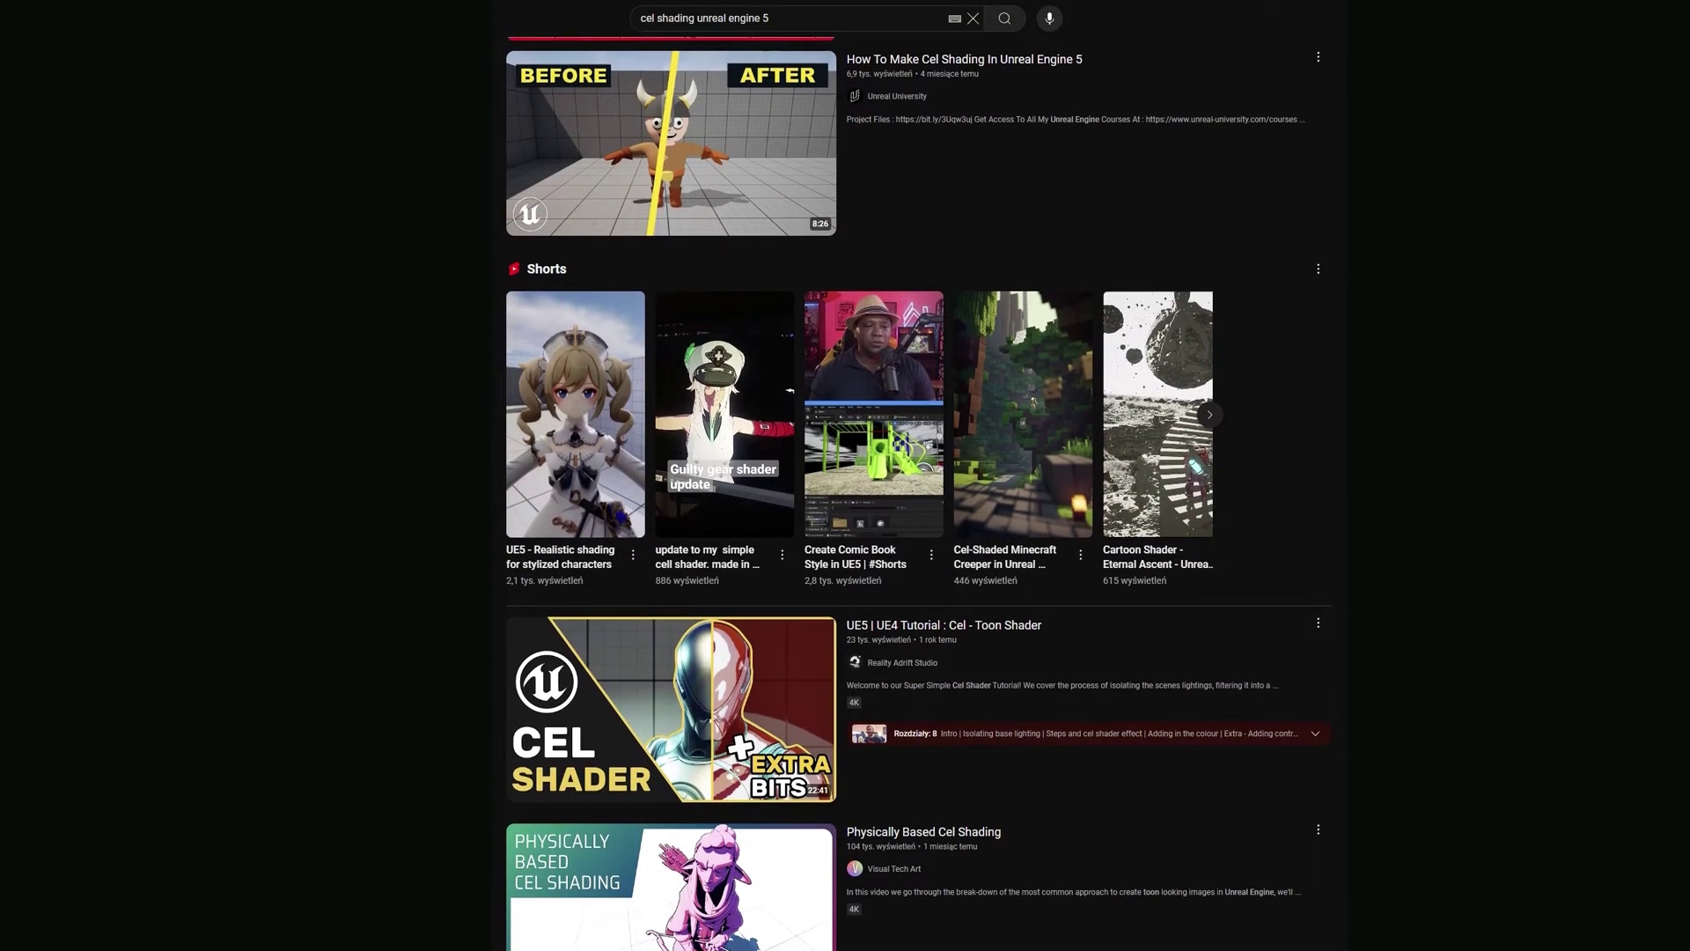
scroll(923, 493, down, 2)
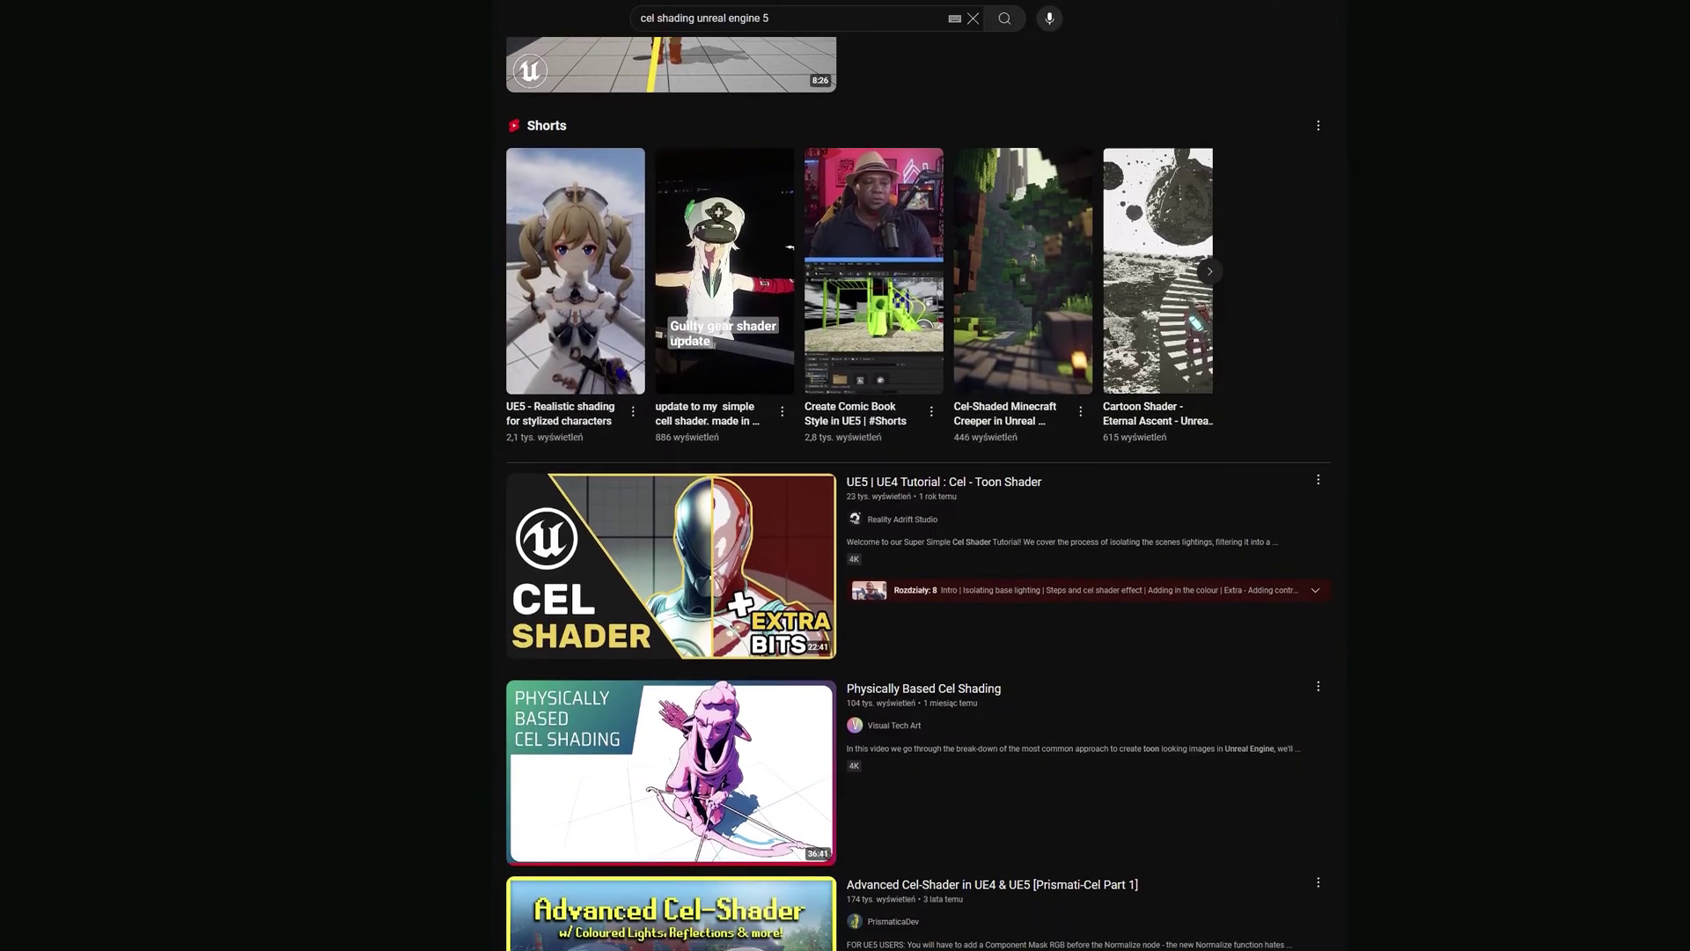
scroll(923, 493, down, 2)
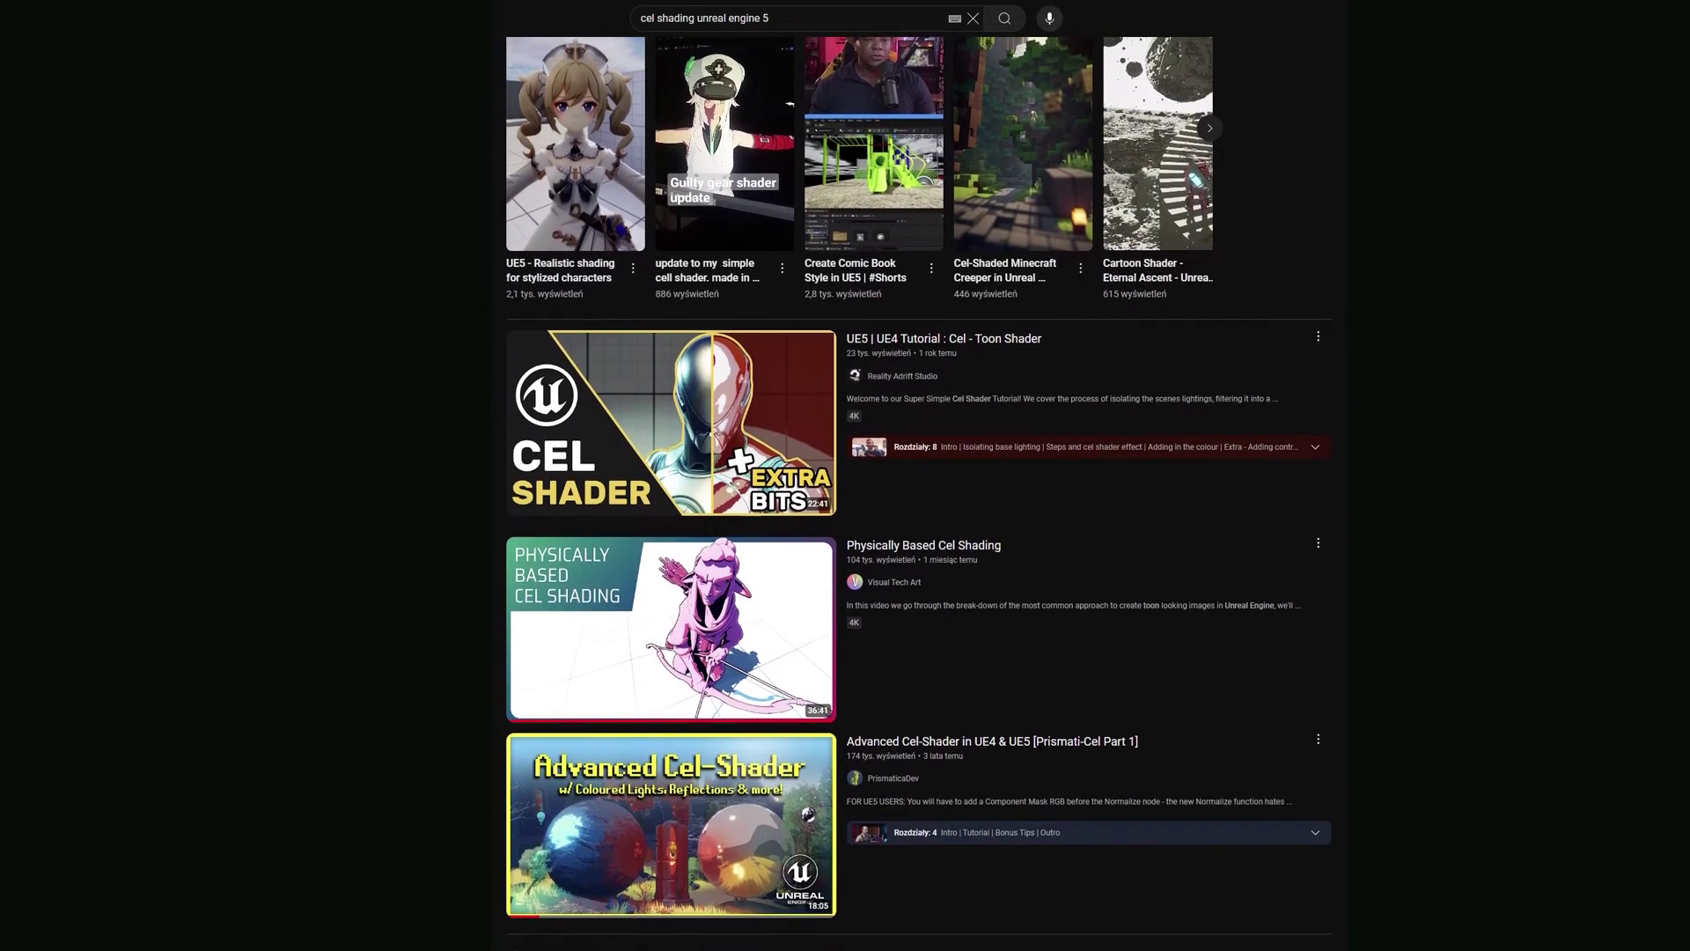
scroll(923, 493, down, 2)
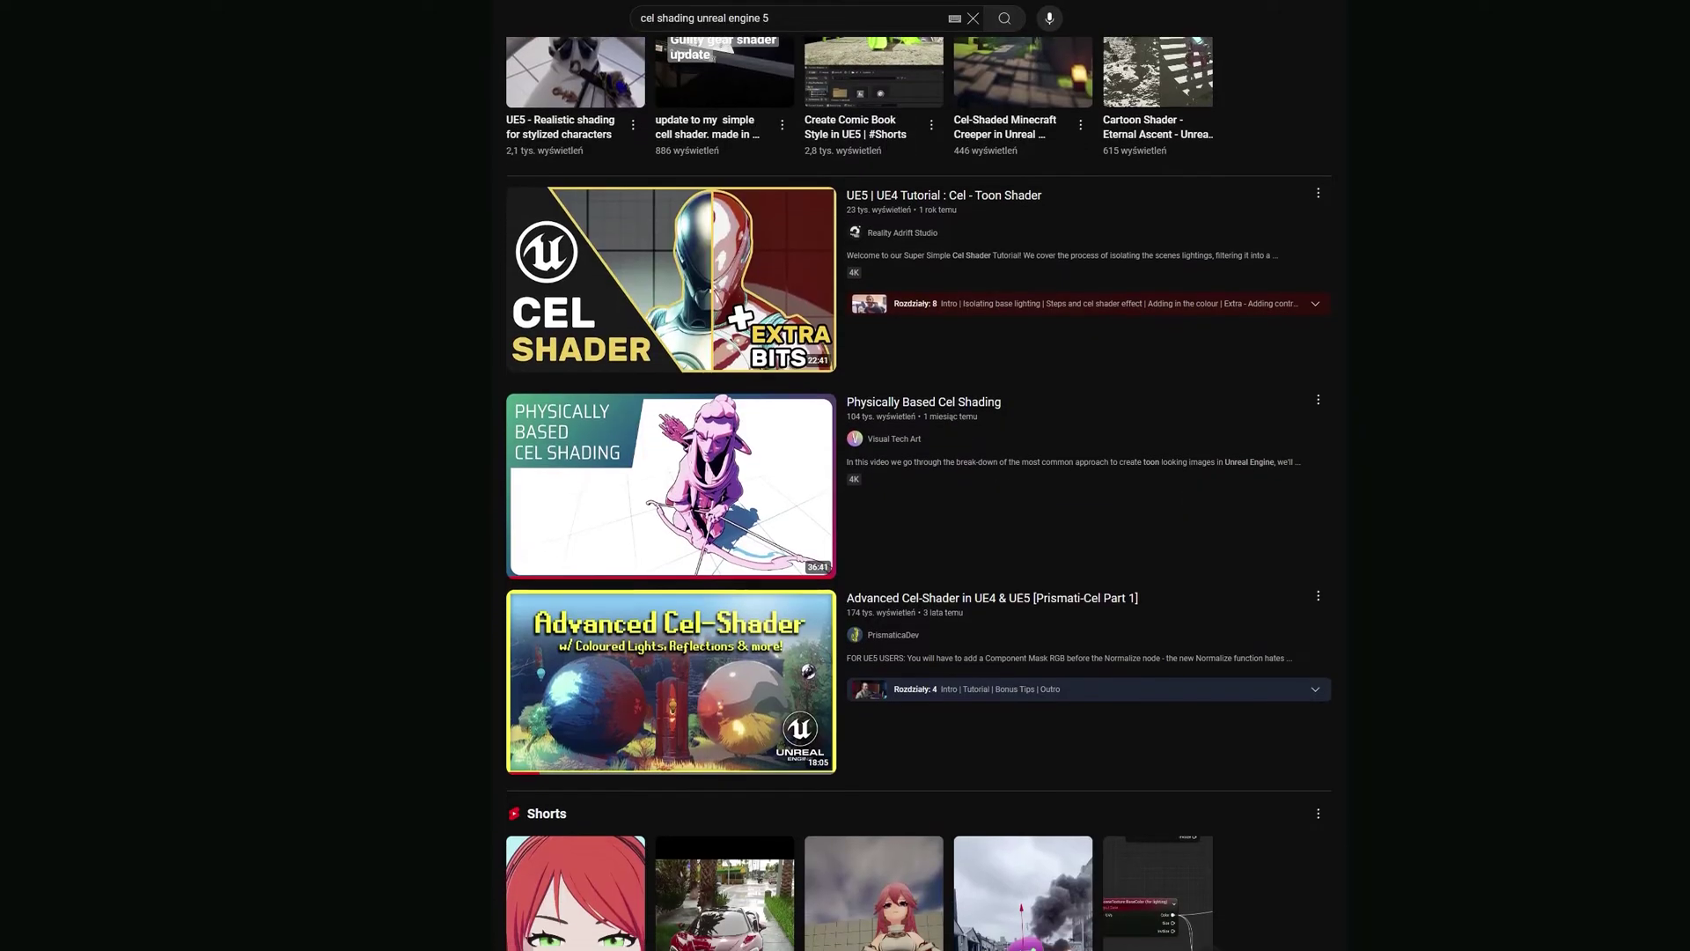
scroll(922, 493, down, 1)
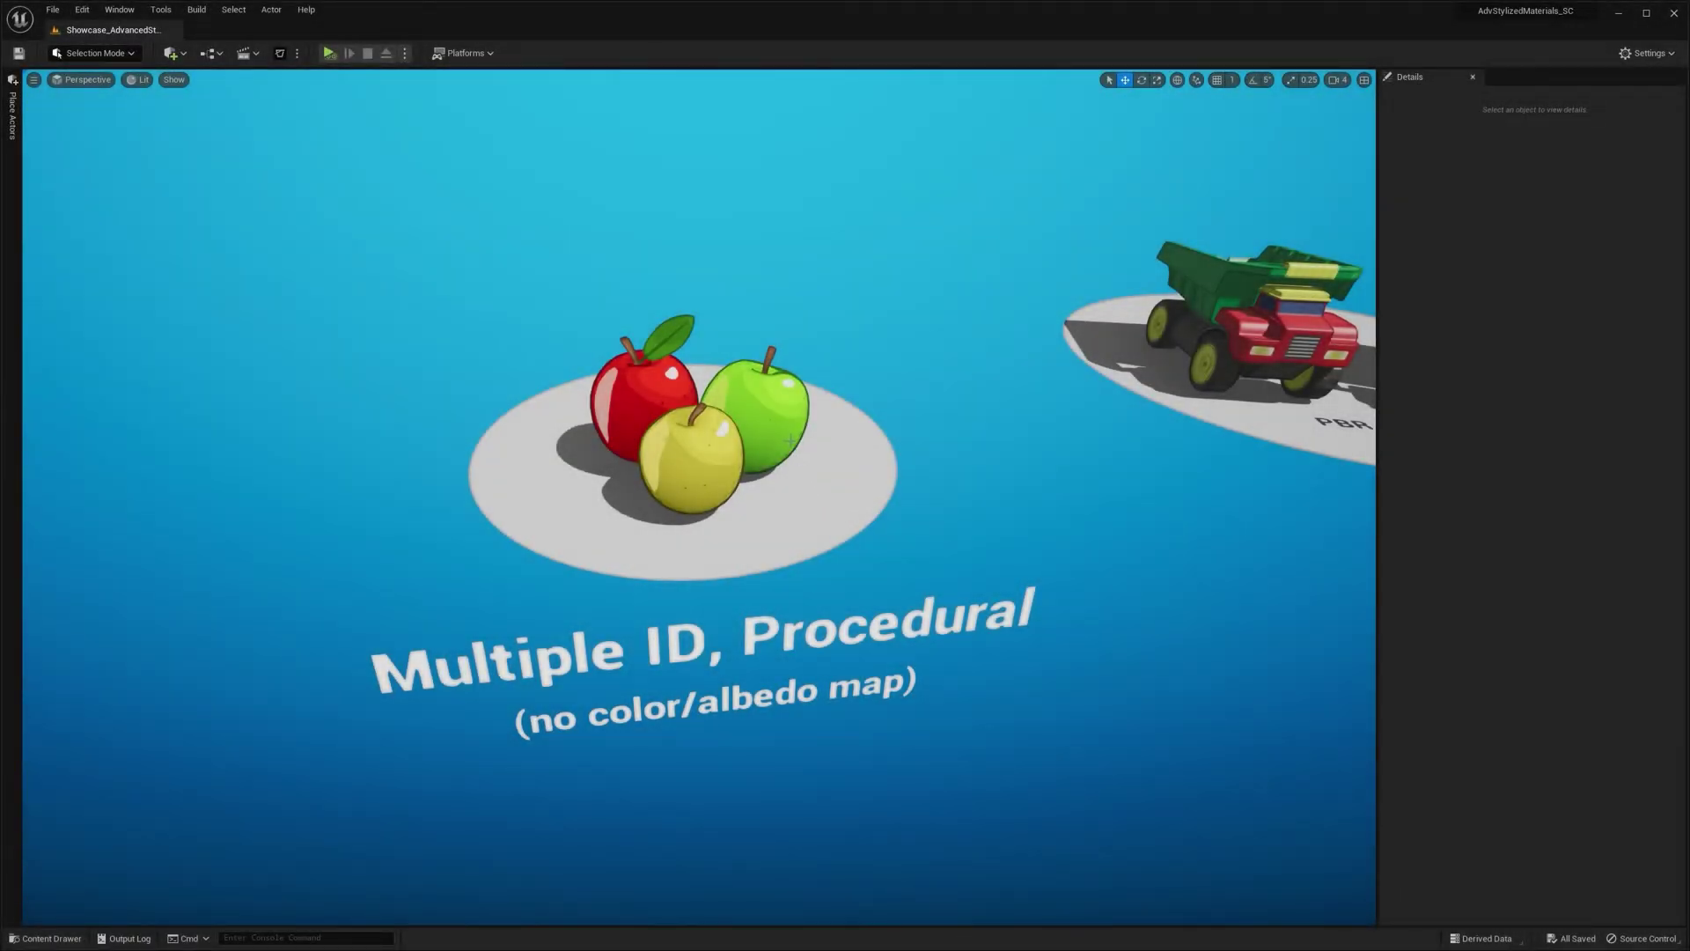
- Frame and orbit the green apple, then pan the view over to the toy truck
click(790, 440)
key(f)
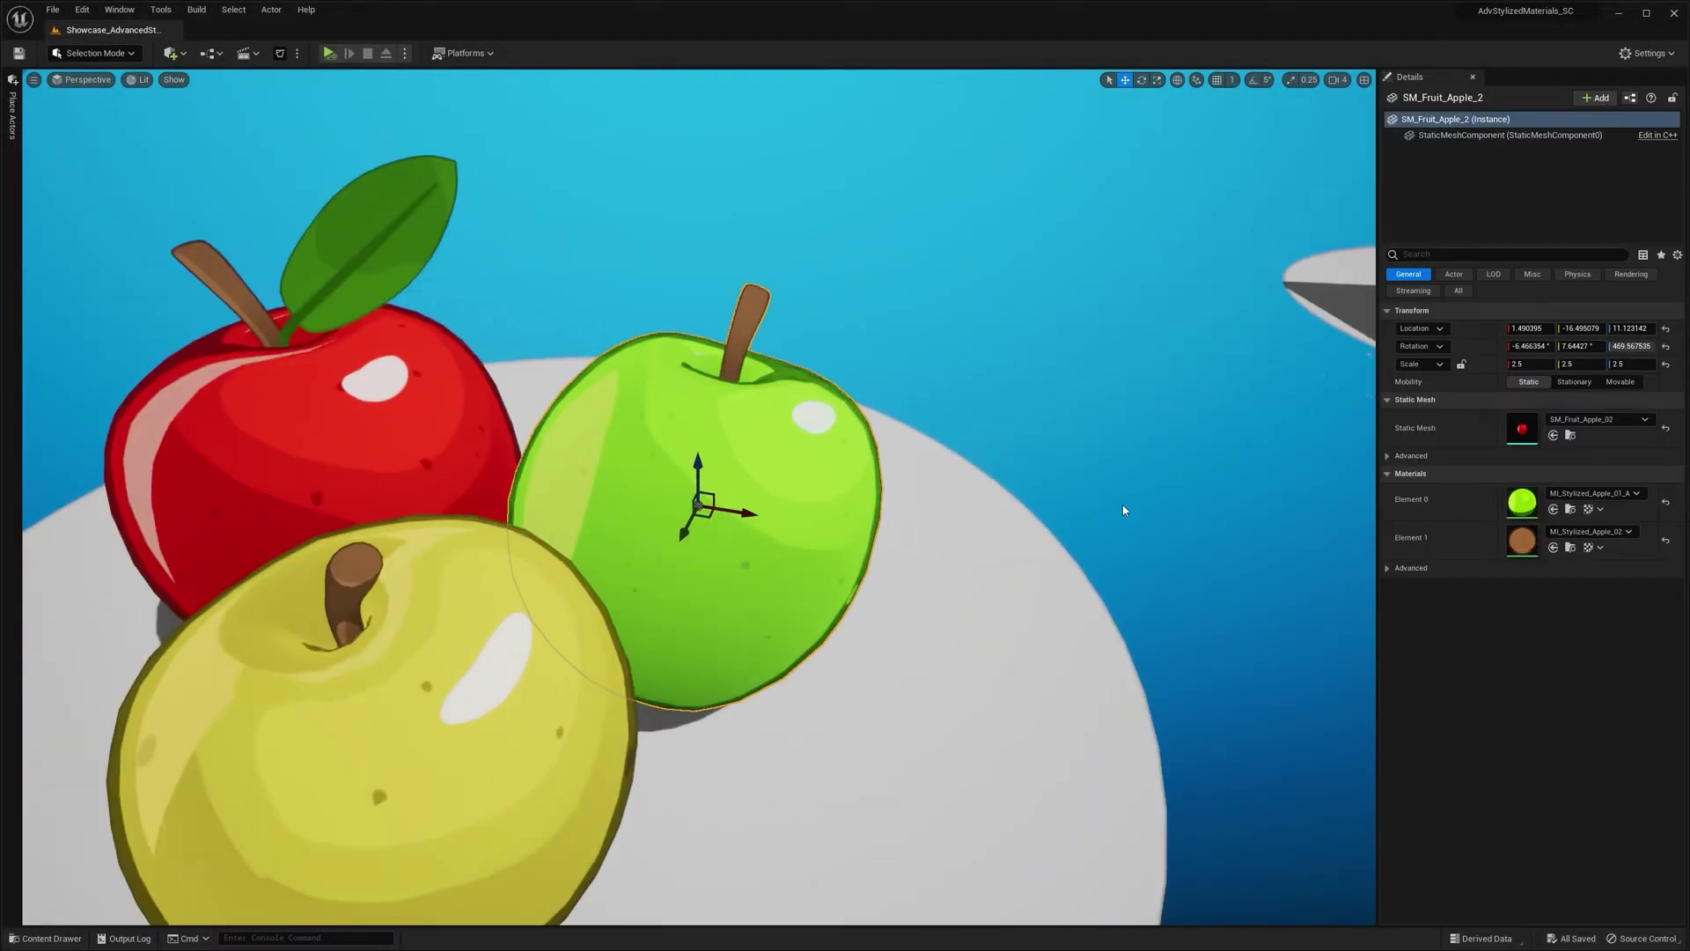
alt+drag(1120, 502, 1101, 502)
scroll(1101, 502, down, 5)
click(1094, 515)
middle_drag(1094, 515, 839, 705)
- Frame the light knight chess piece, then reselect the green apple
click(837, 475)
key(f)
scroll(960, 535, down, 5)
click(960, 535)
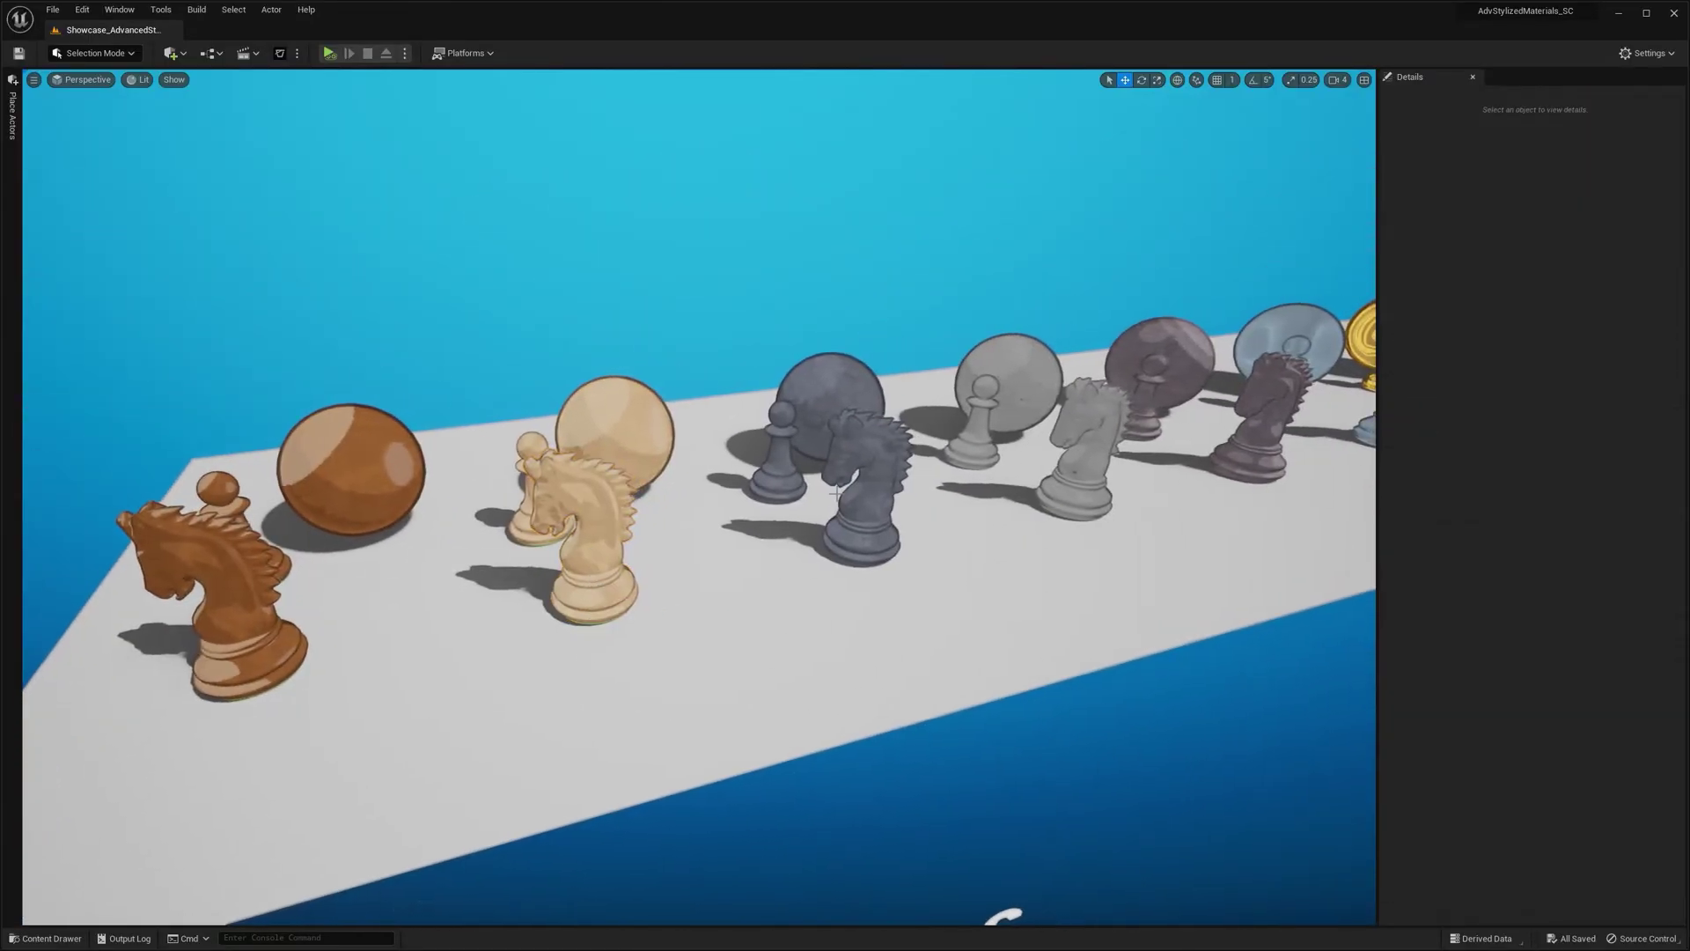
scroll(961, 535, down, 6)
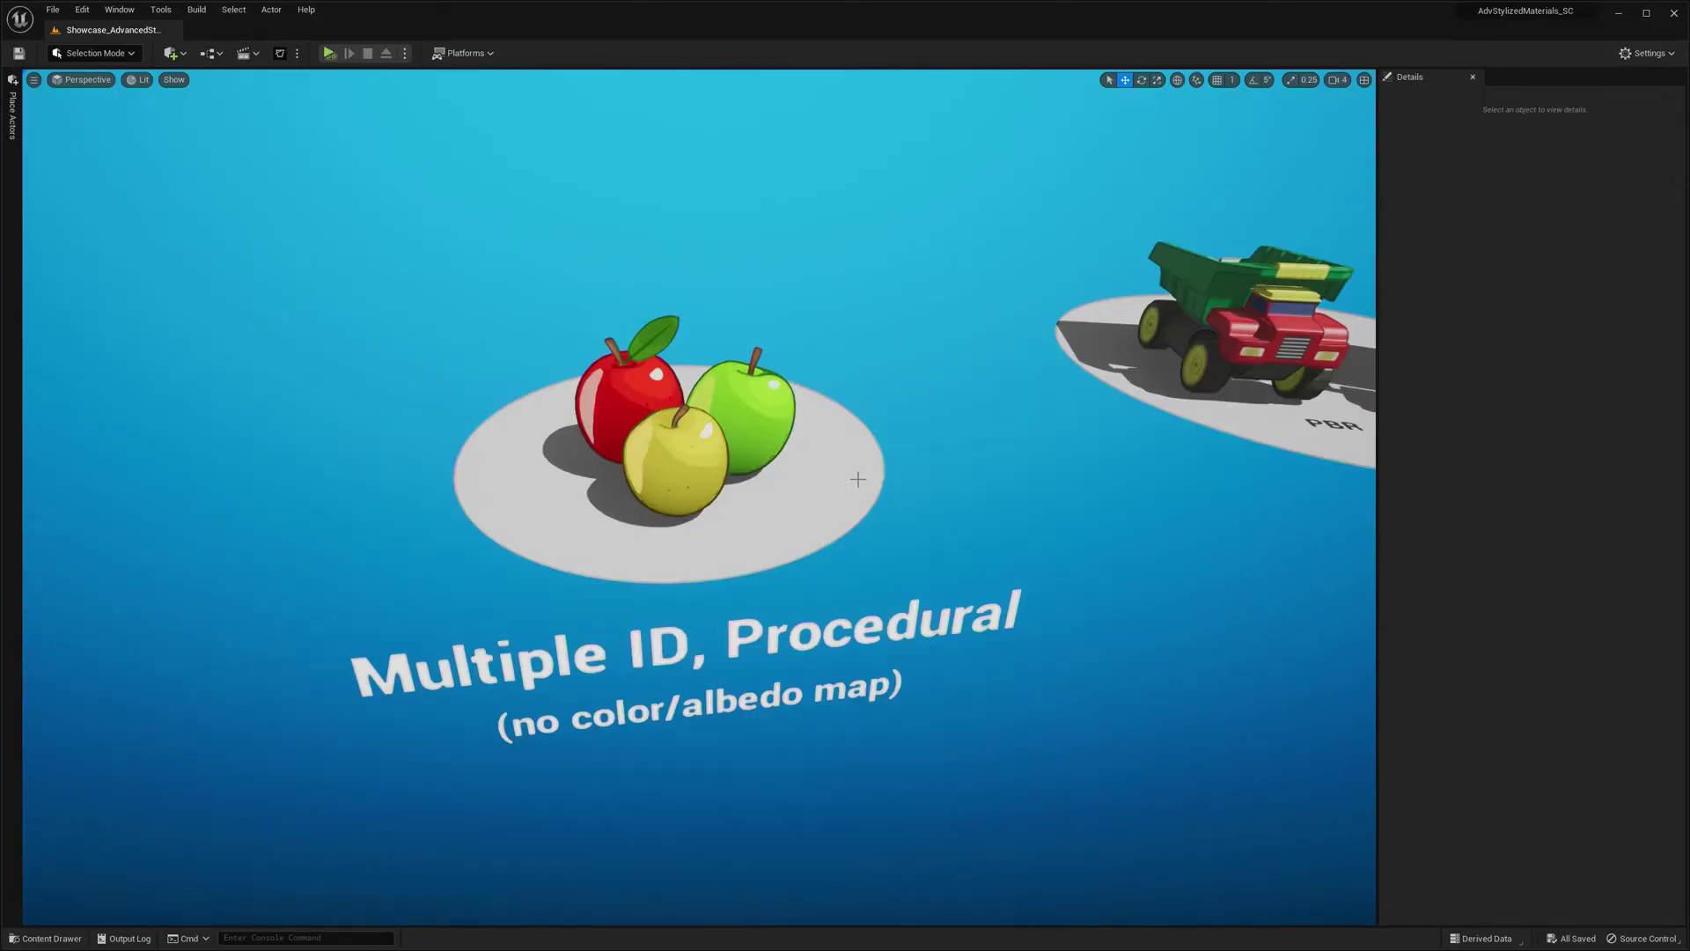
click(742, 404)
- Show the apple meshes in the Content Drawer and start a new level from File
key(ctrl+b)
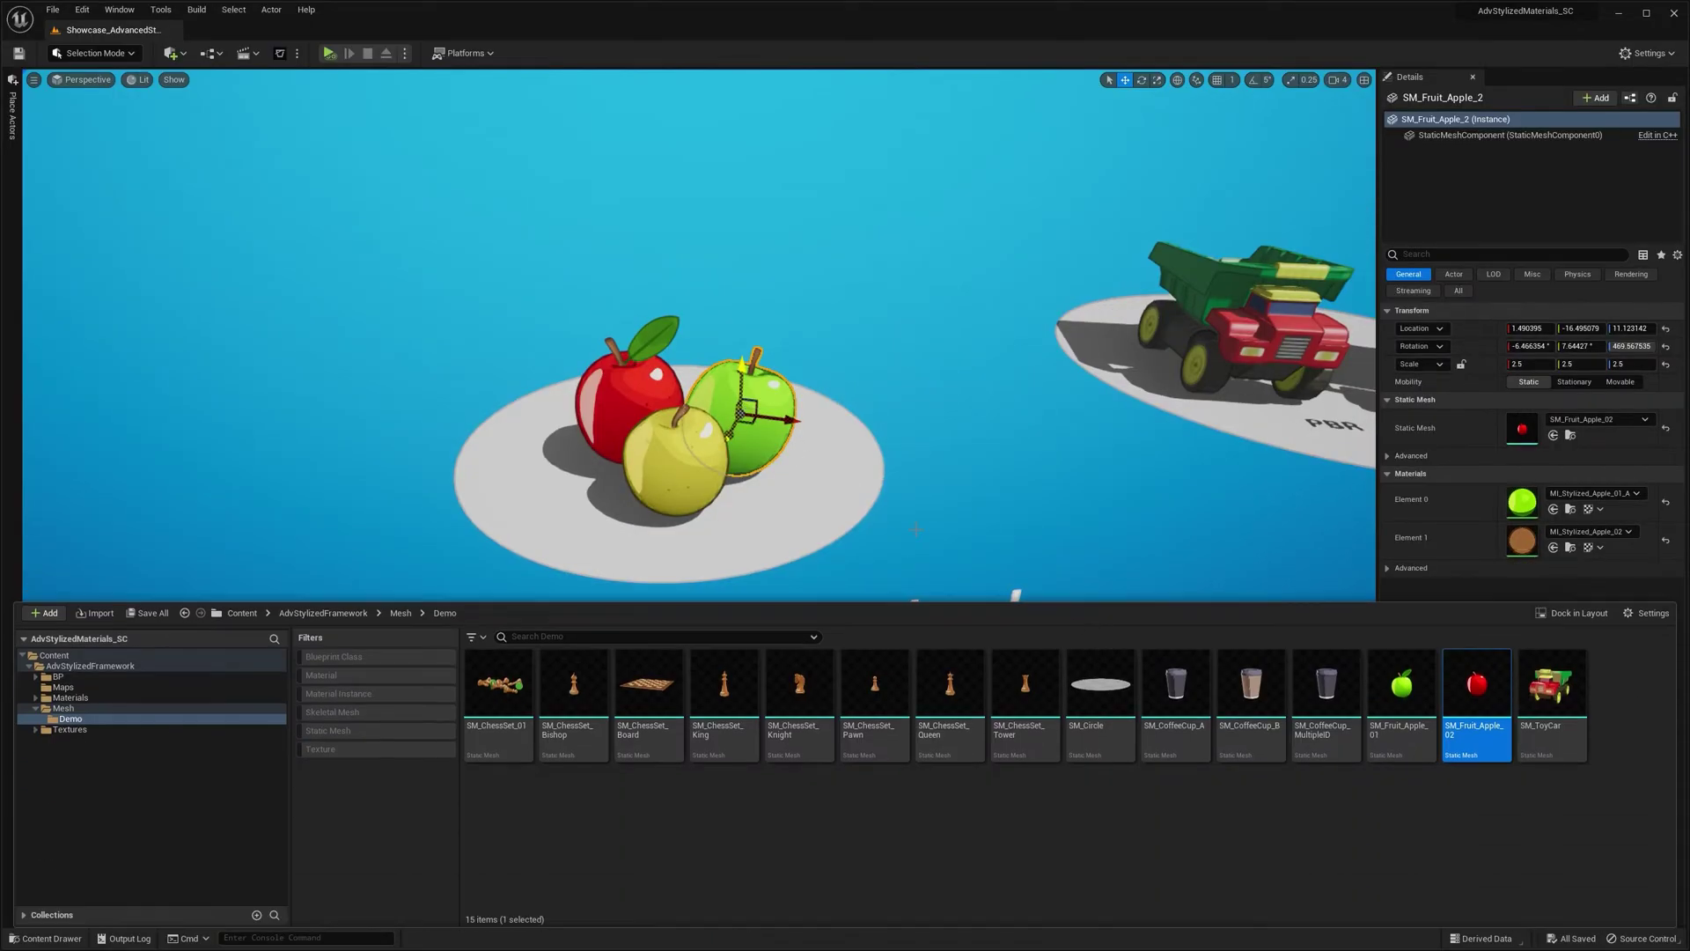
click(54, 9)
click(83, 42)
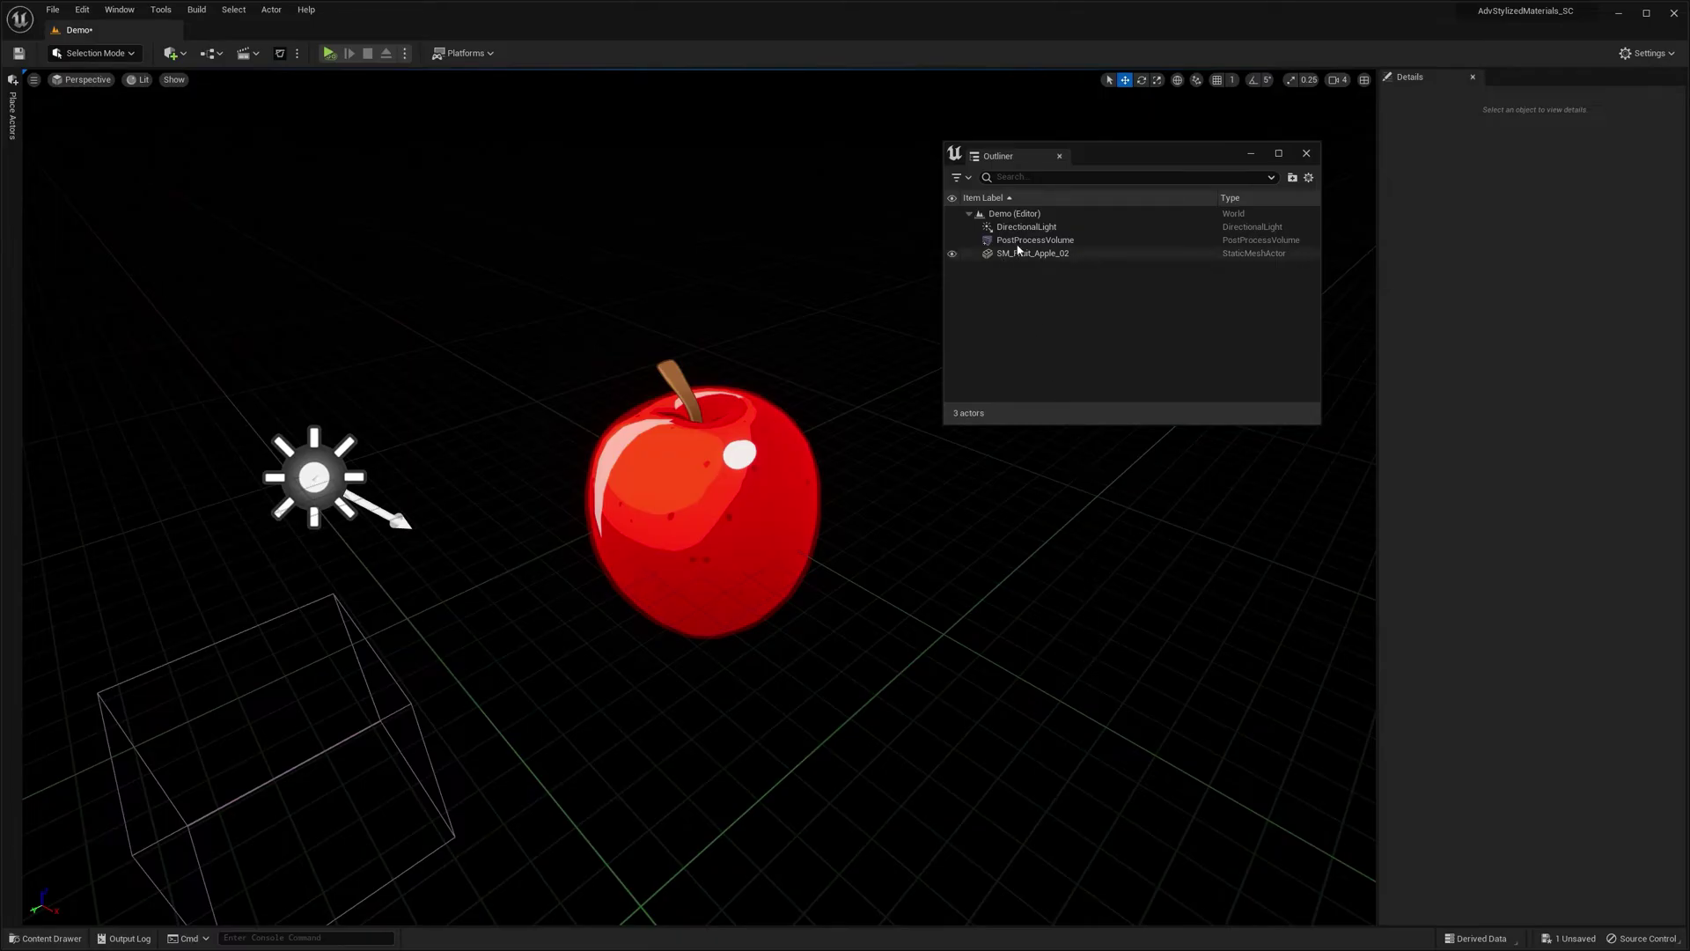
- Set the PostProcessVolume's post-process material weights to 1 for the blue background and outline
click(1020, 242)
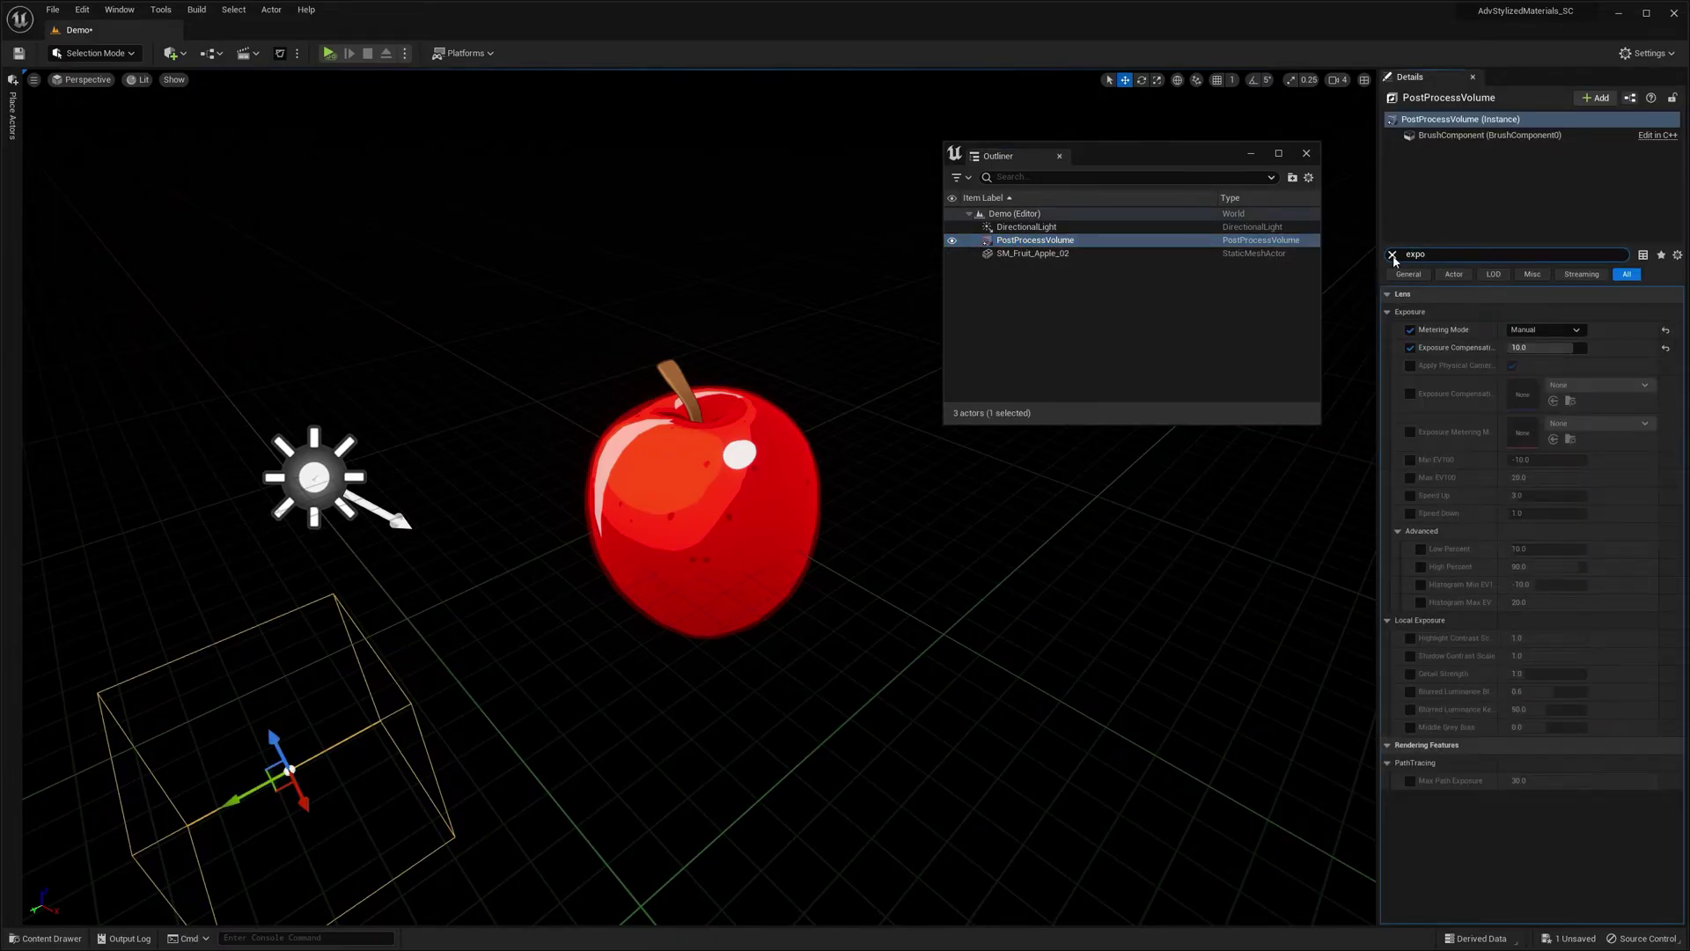
click(1392, 254)
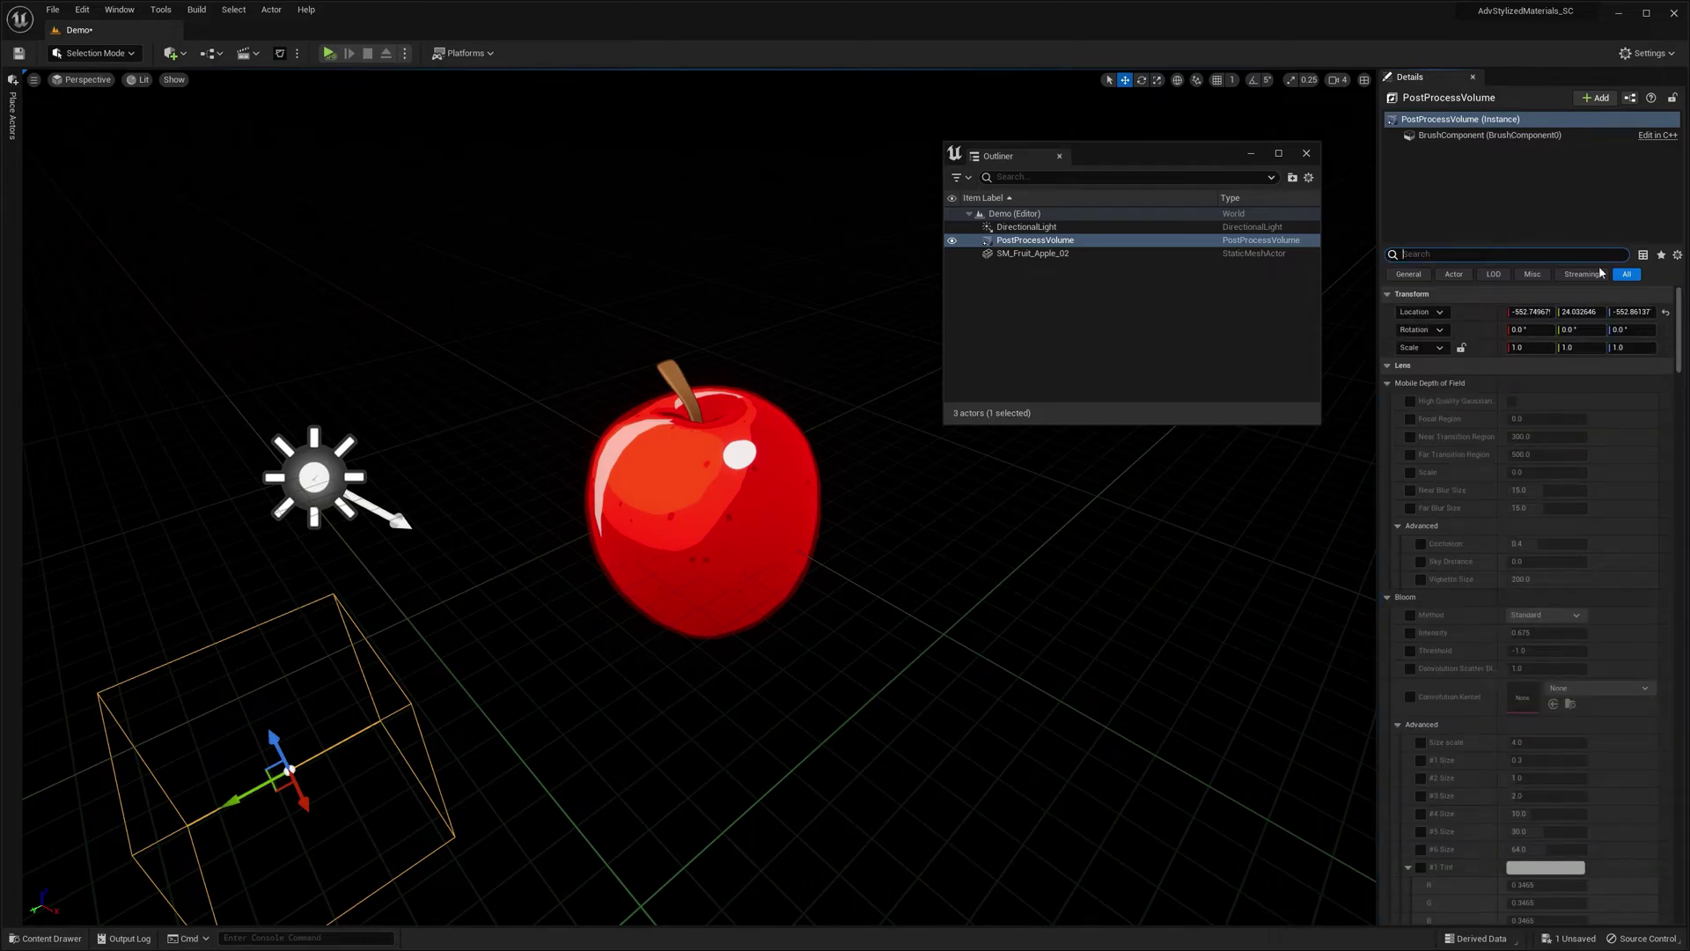
text(arr)
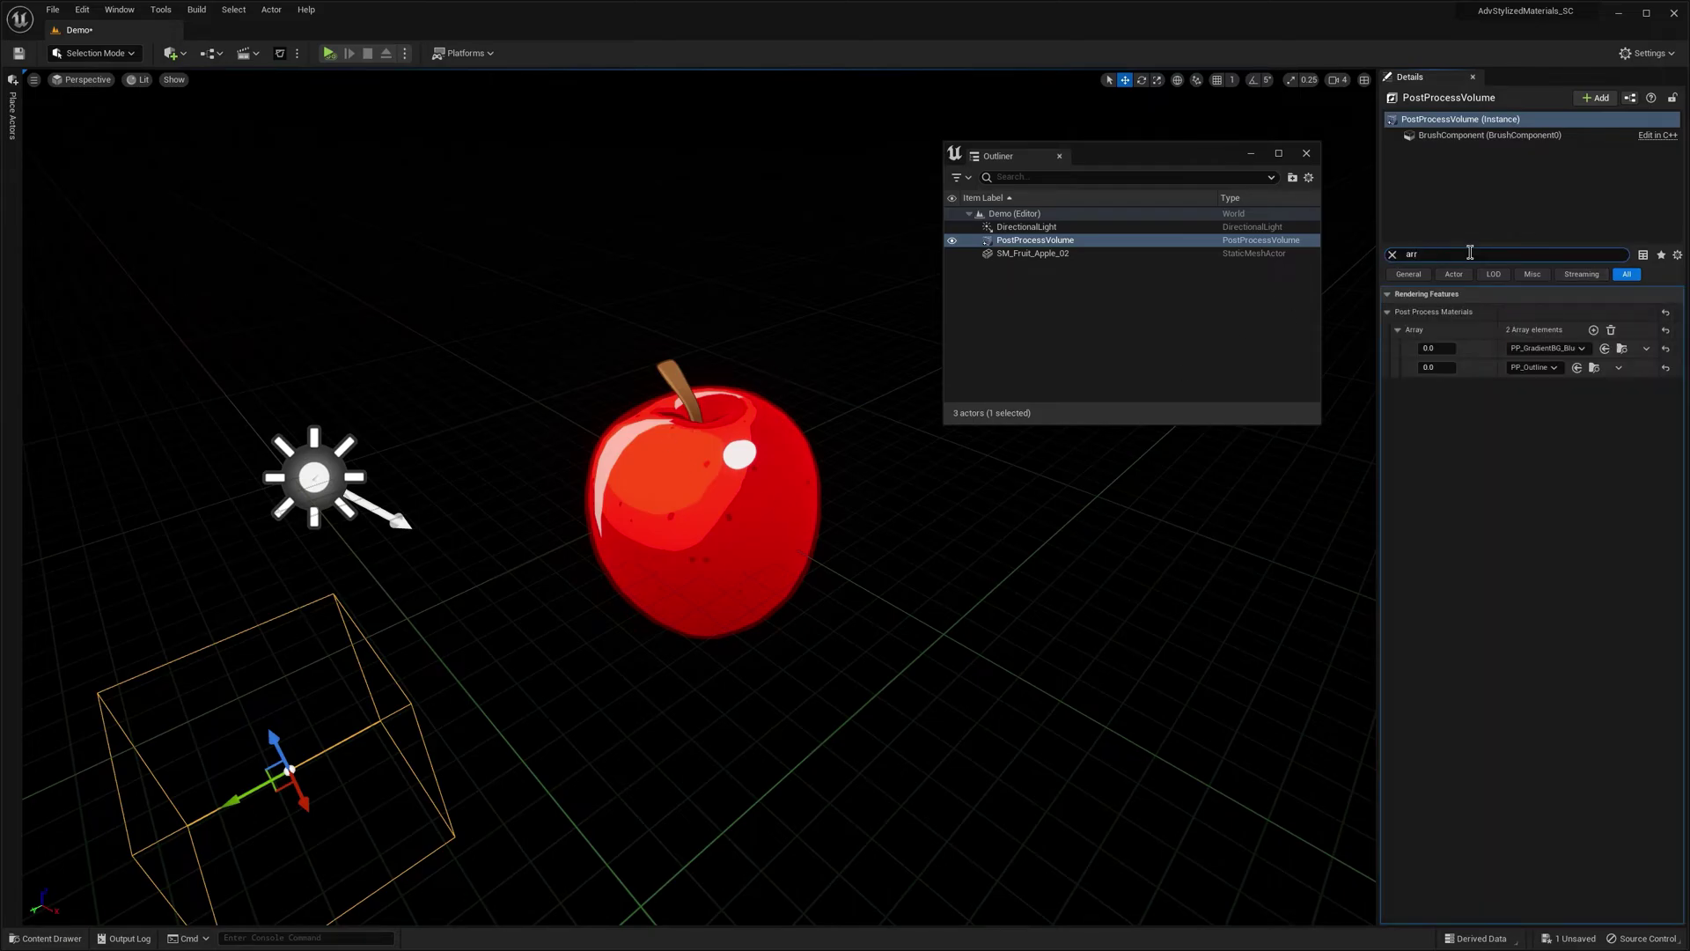
click(1435, 349)
text(1)
key(Return)
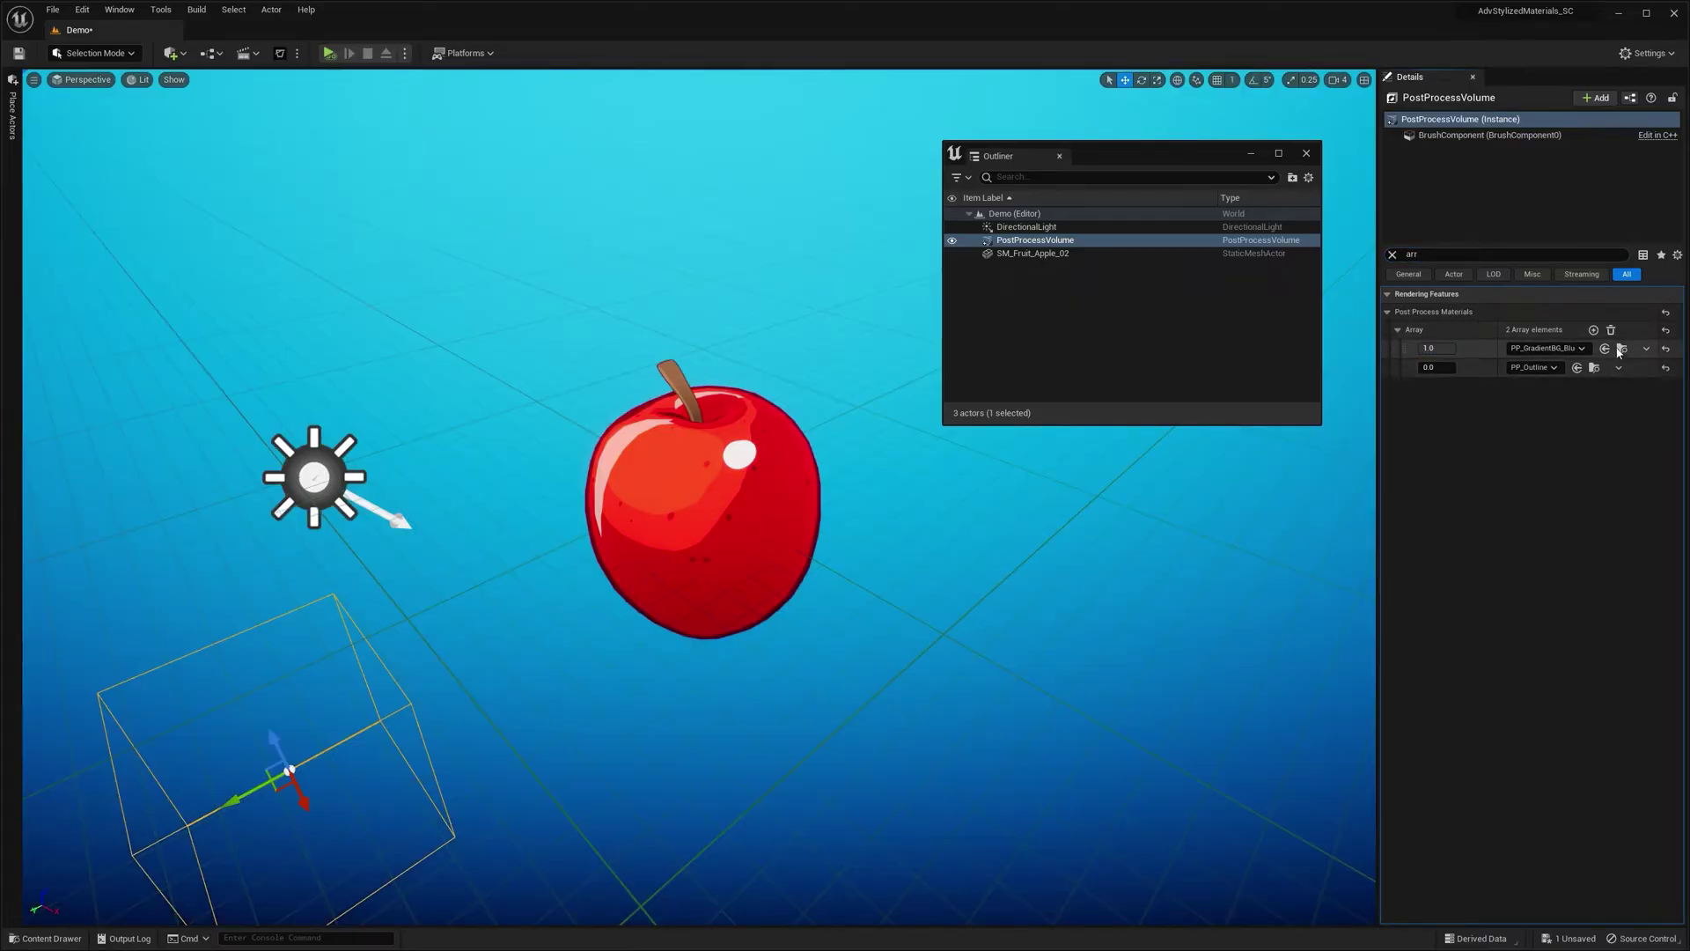
click(1621, 349)
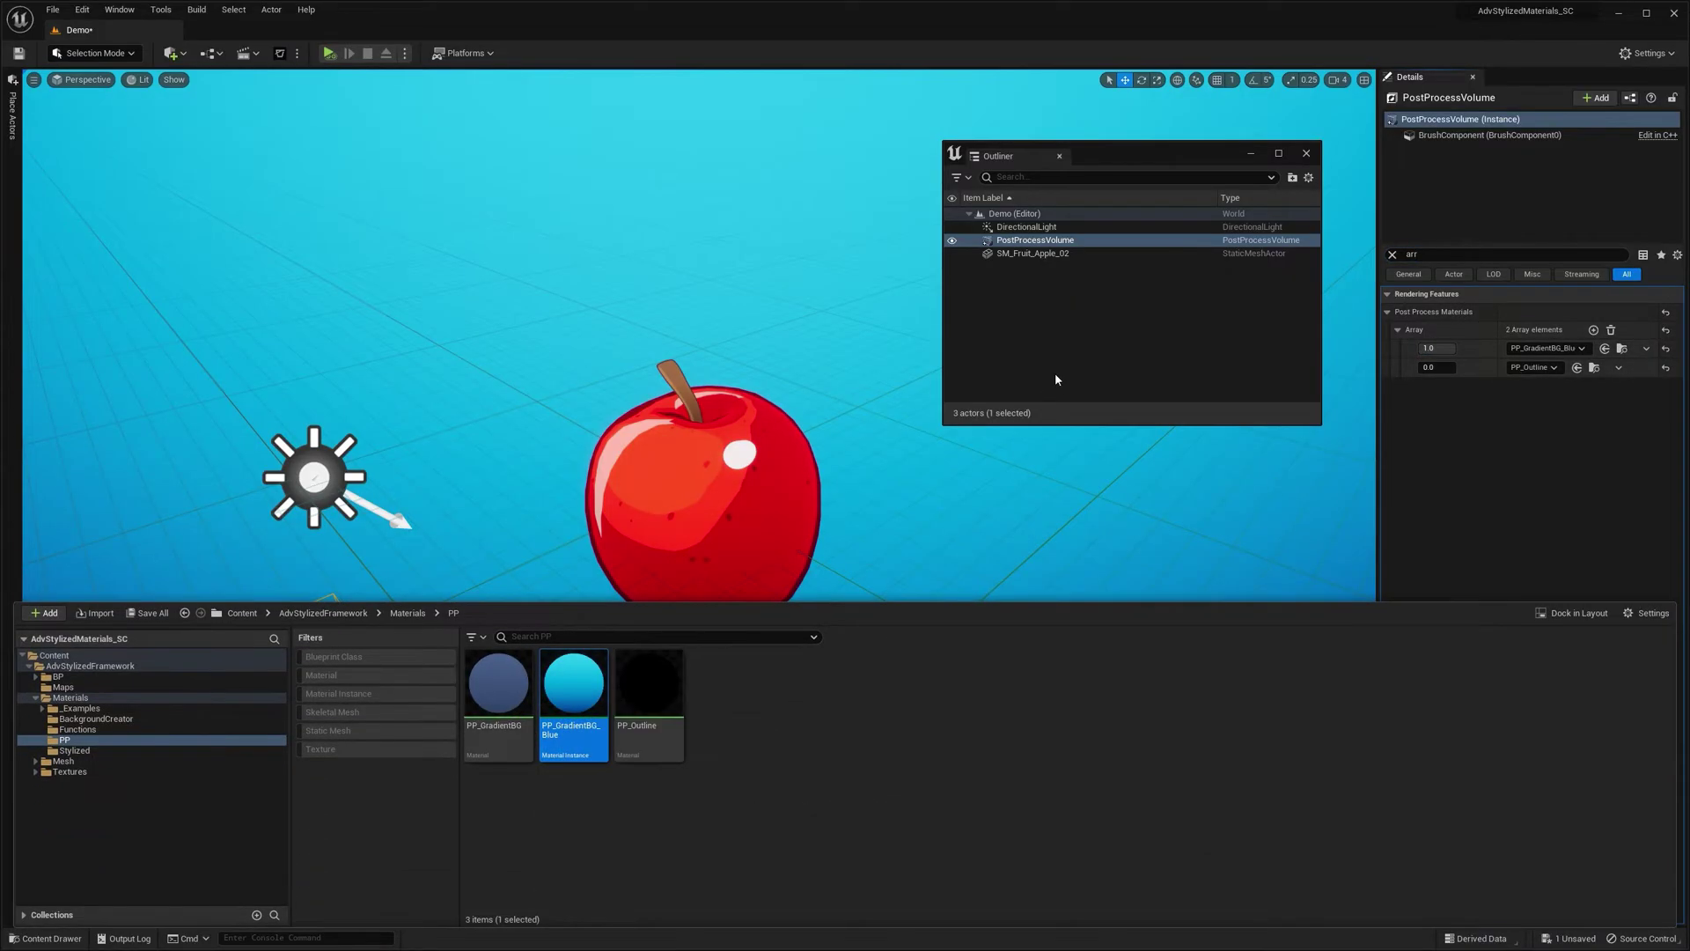
click(1102, 326)
click(1054, 241)
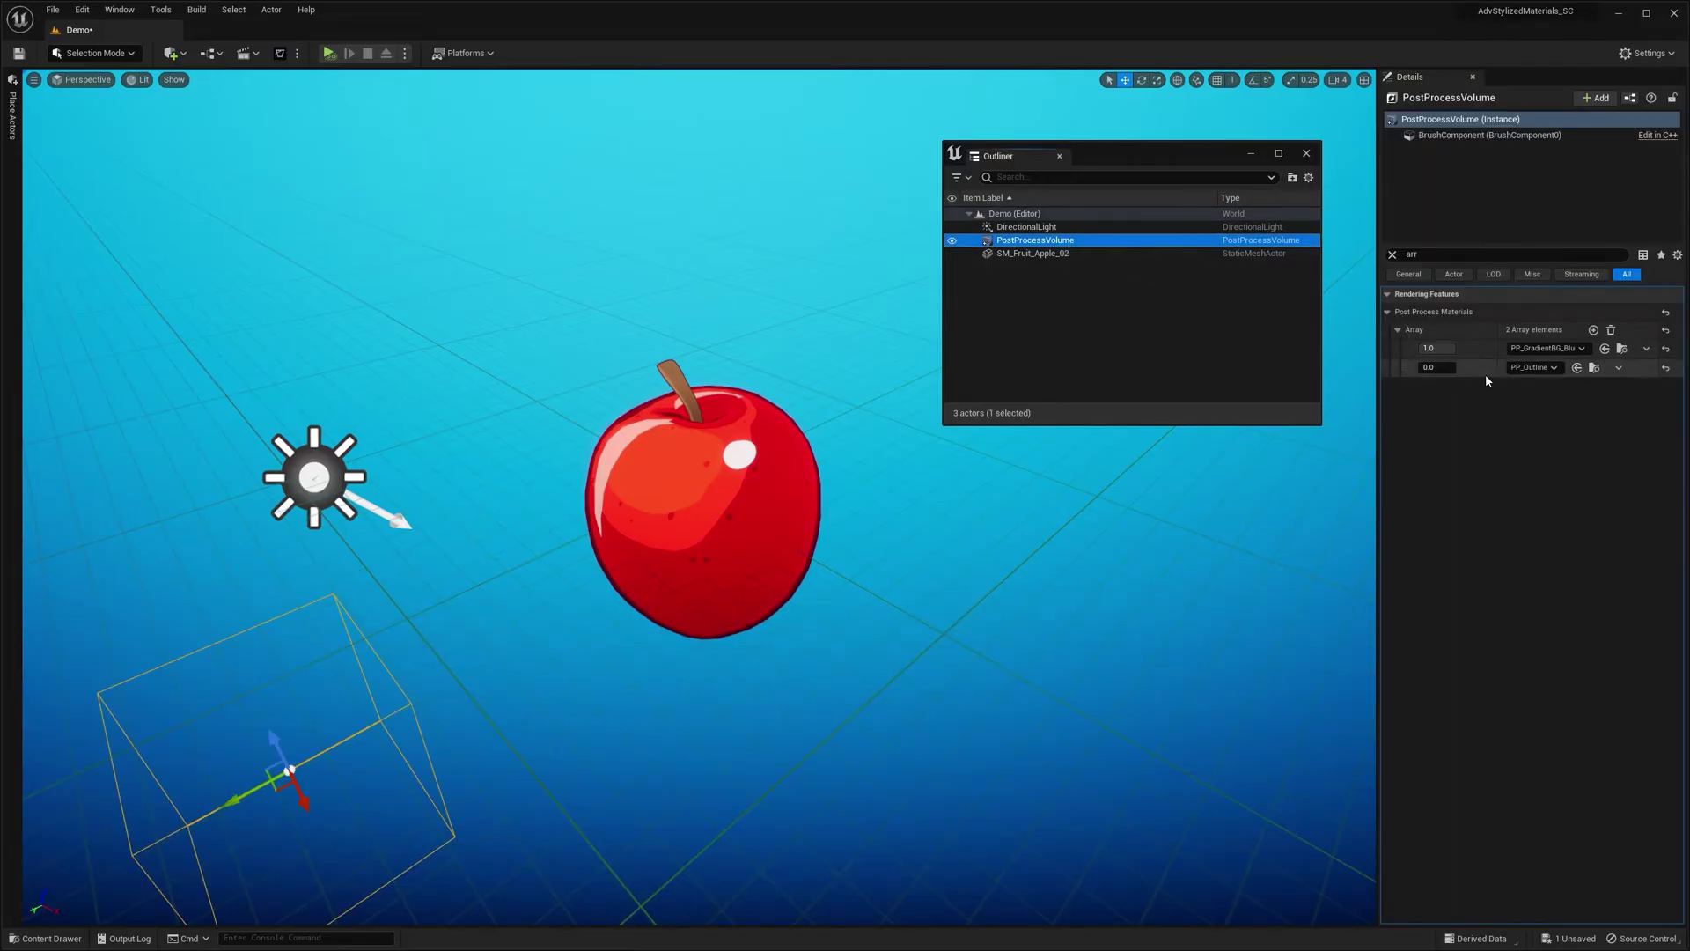
click(1447, 368)
text(1)
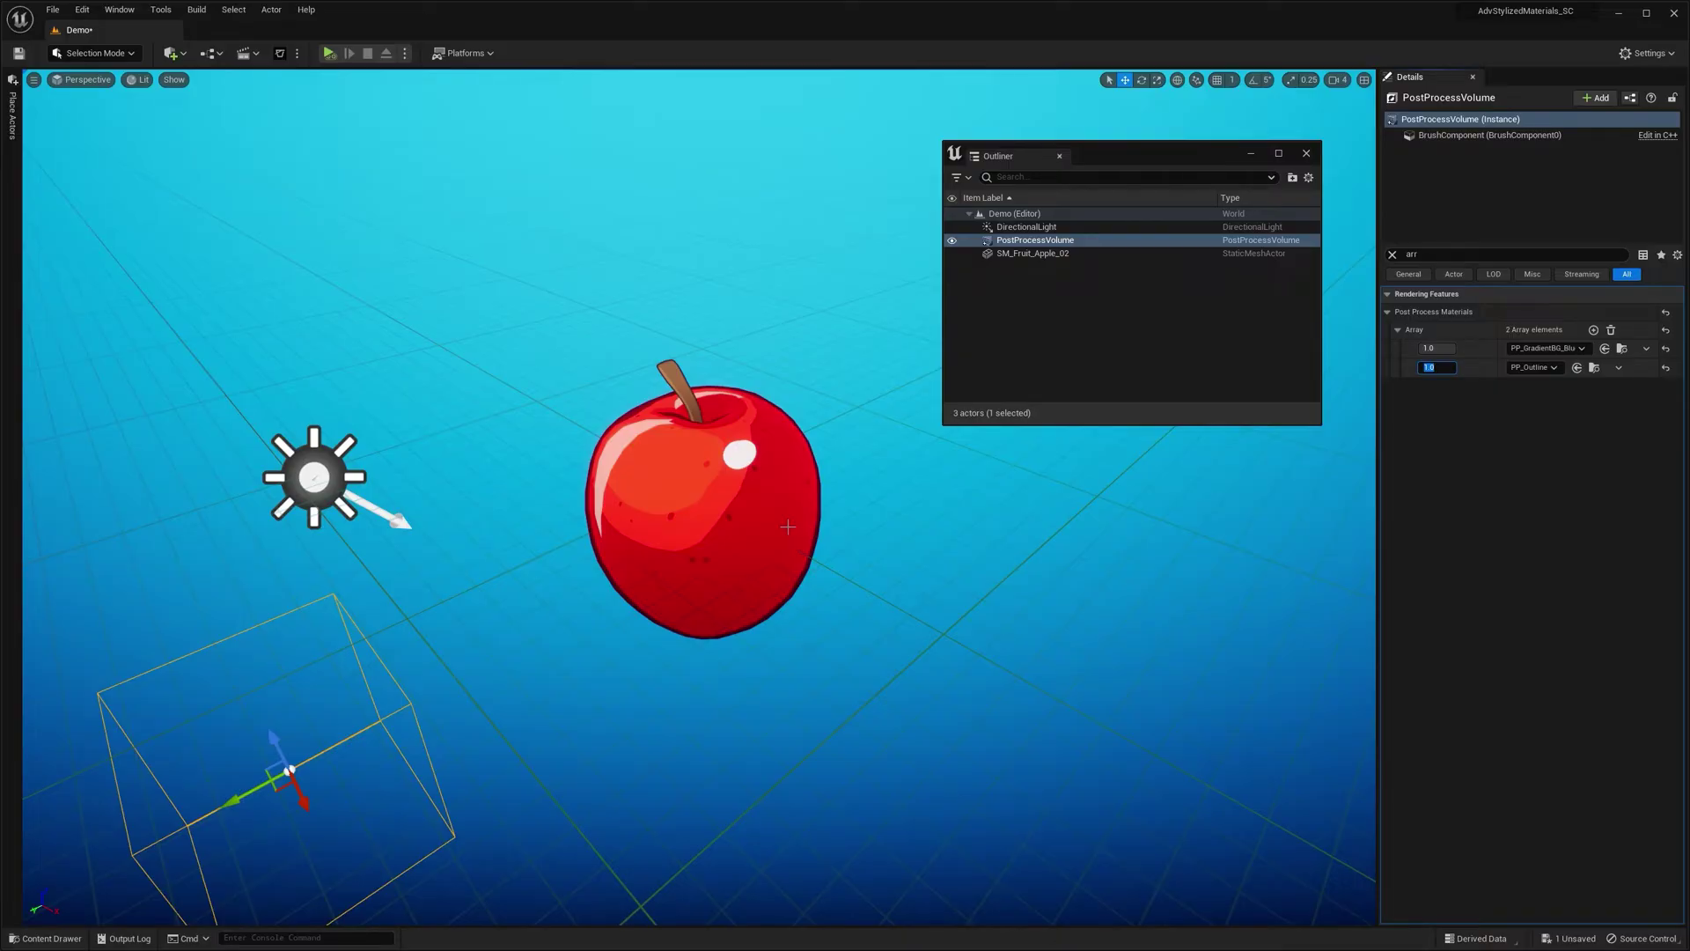
- Rotate the directional light to reshade the apple
click(1051, 228)
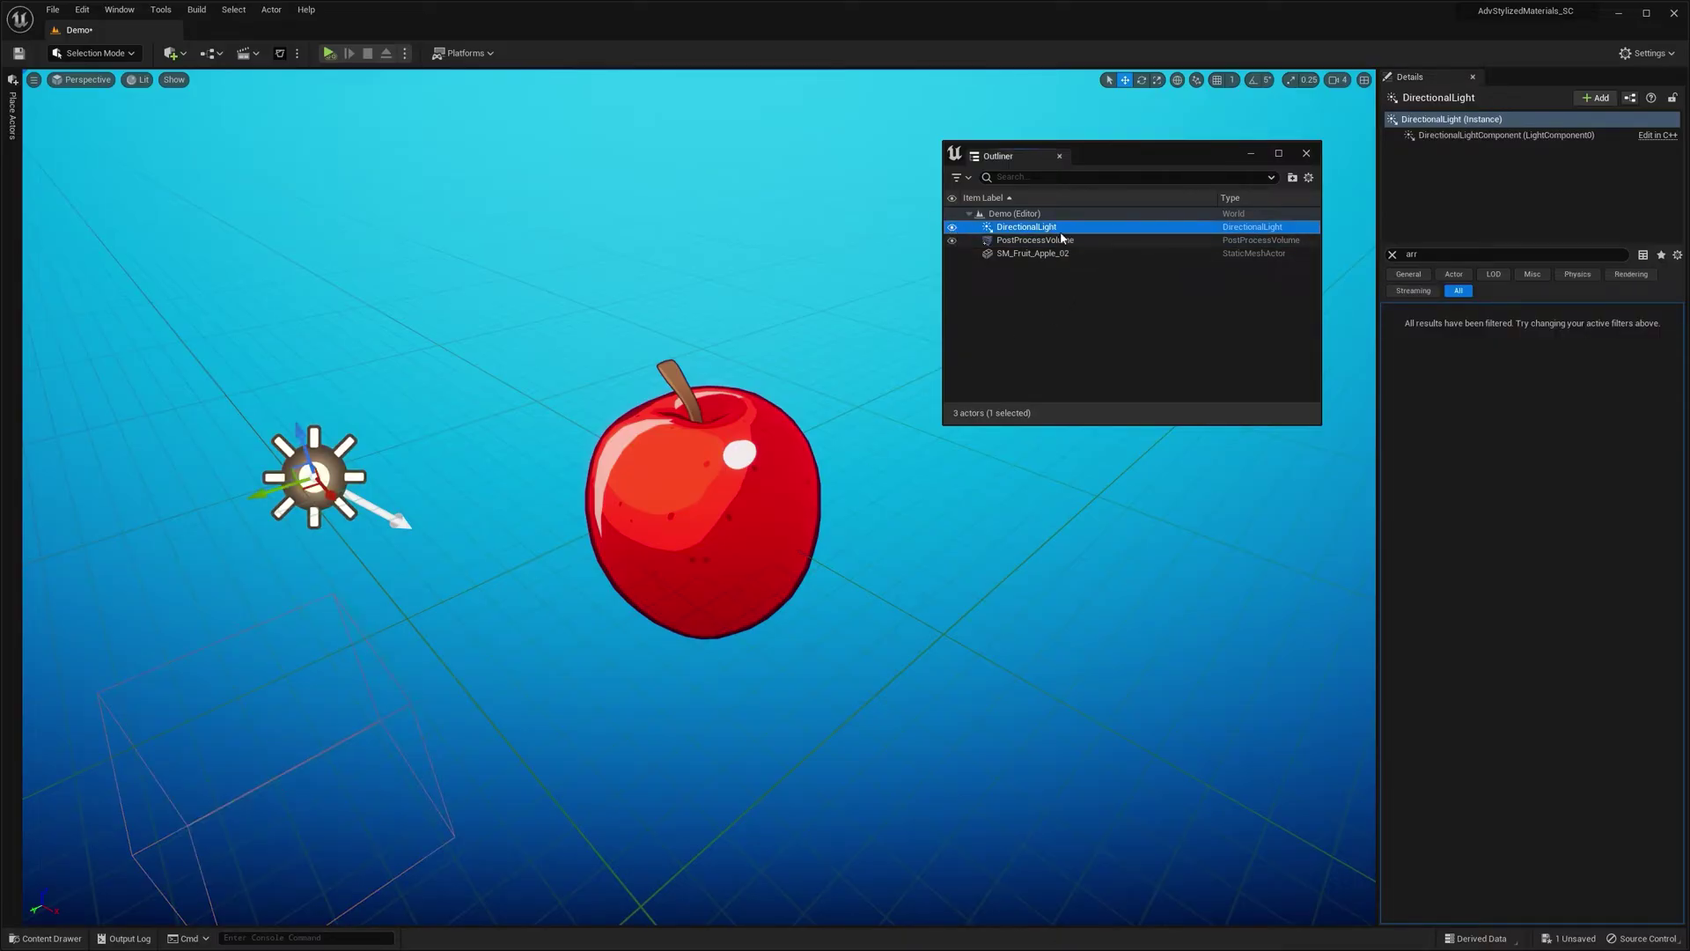
key(e)
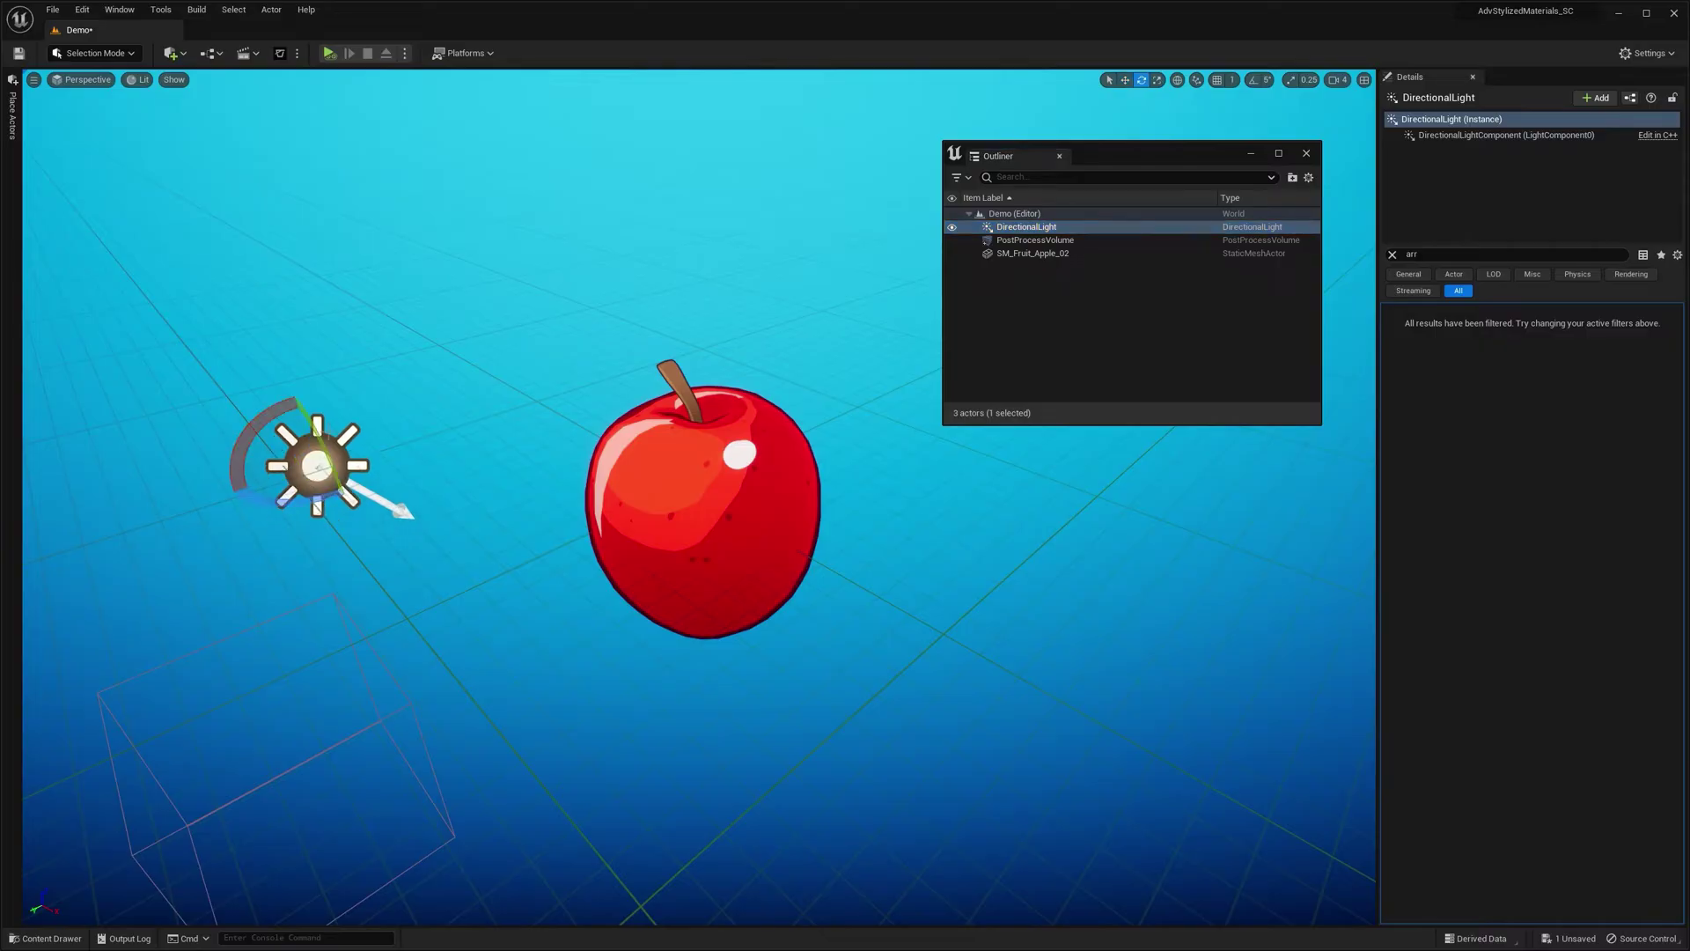
mouse_move(270, 411)
mouse_down()
mouse_move(215, 427)
mouse_move(374, 385)
mouse_move(352, 374)
mouse_move(232, 402)
mouse_move(317, 457)
mouse_move(658, 499)
mouse_up()
- Alt-drag a duplicate apple to the left and tilt the copy back upright
click(701, 526)
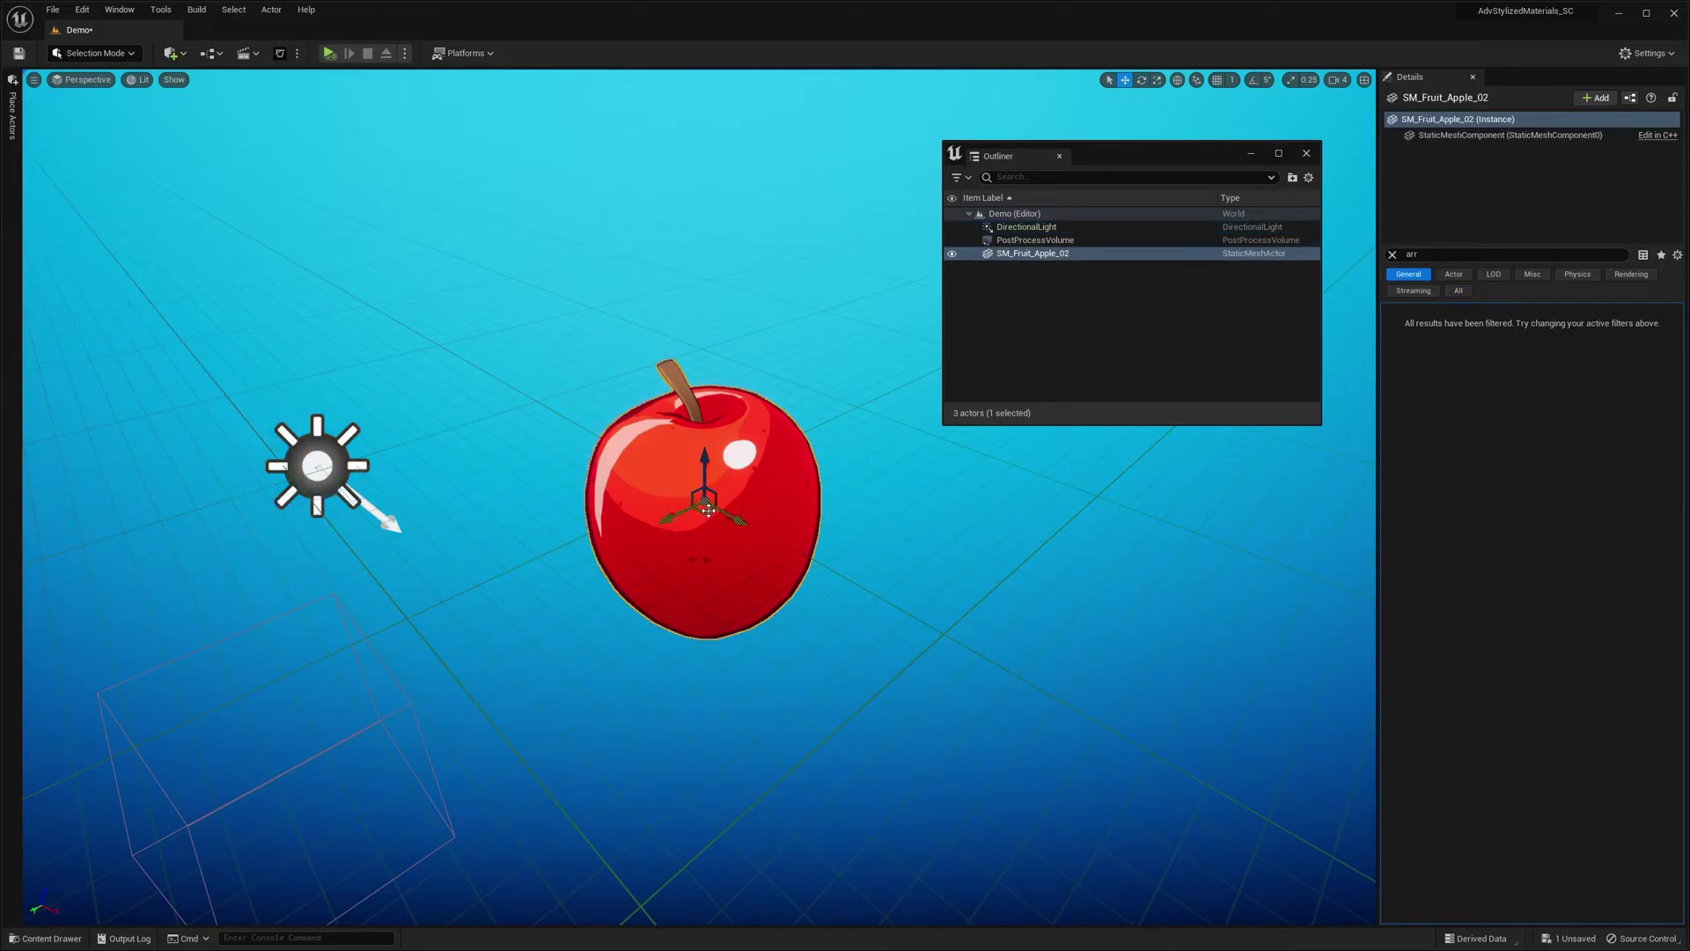
alt+drag(704, 513, 438, 486)
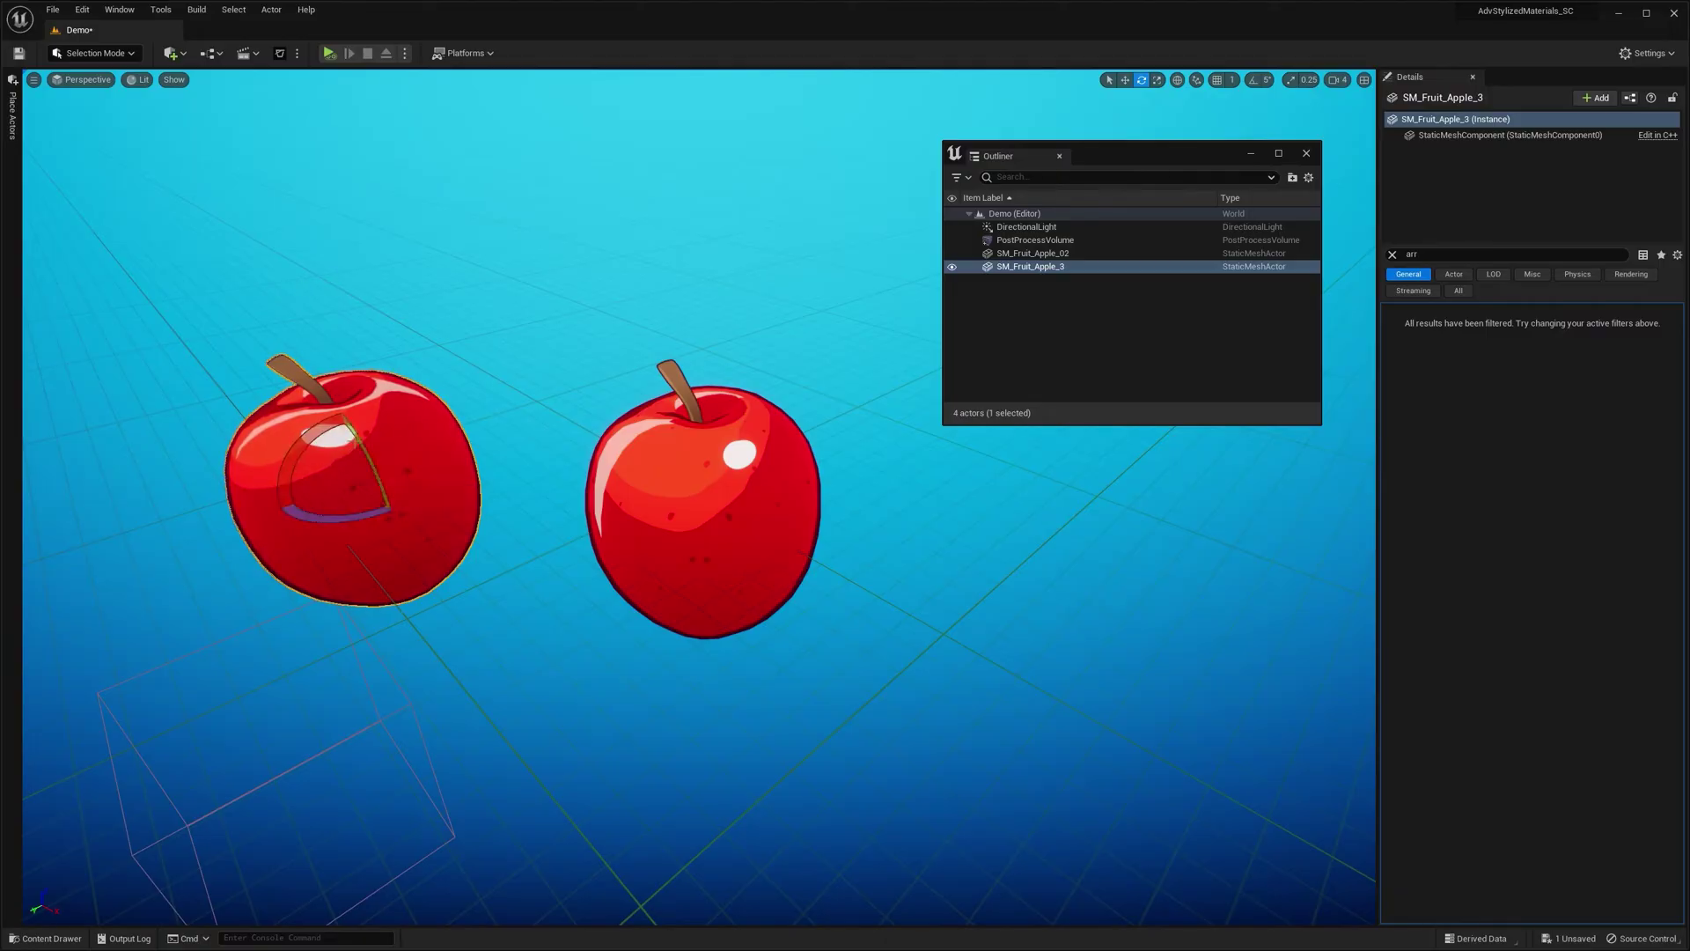
drag(355, 440, 391, 519)
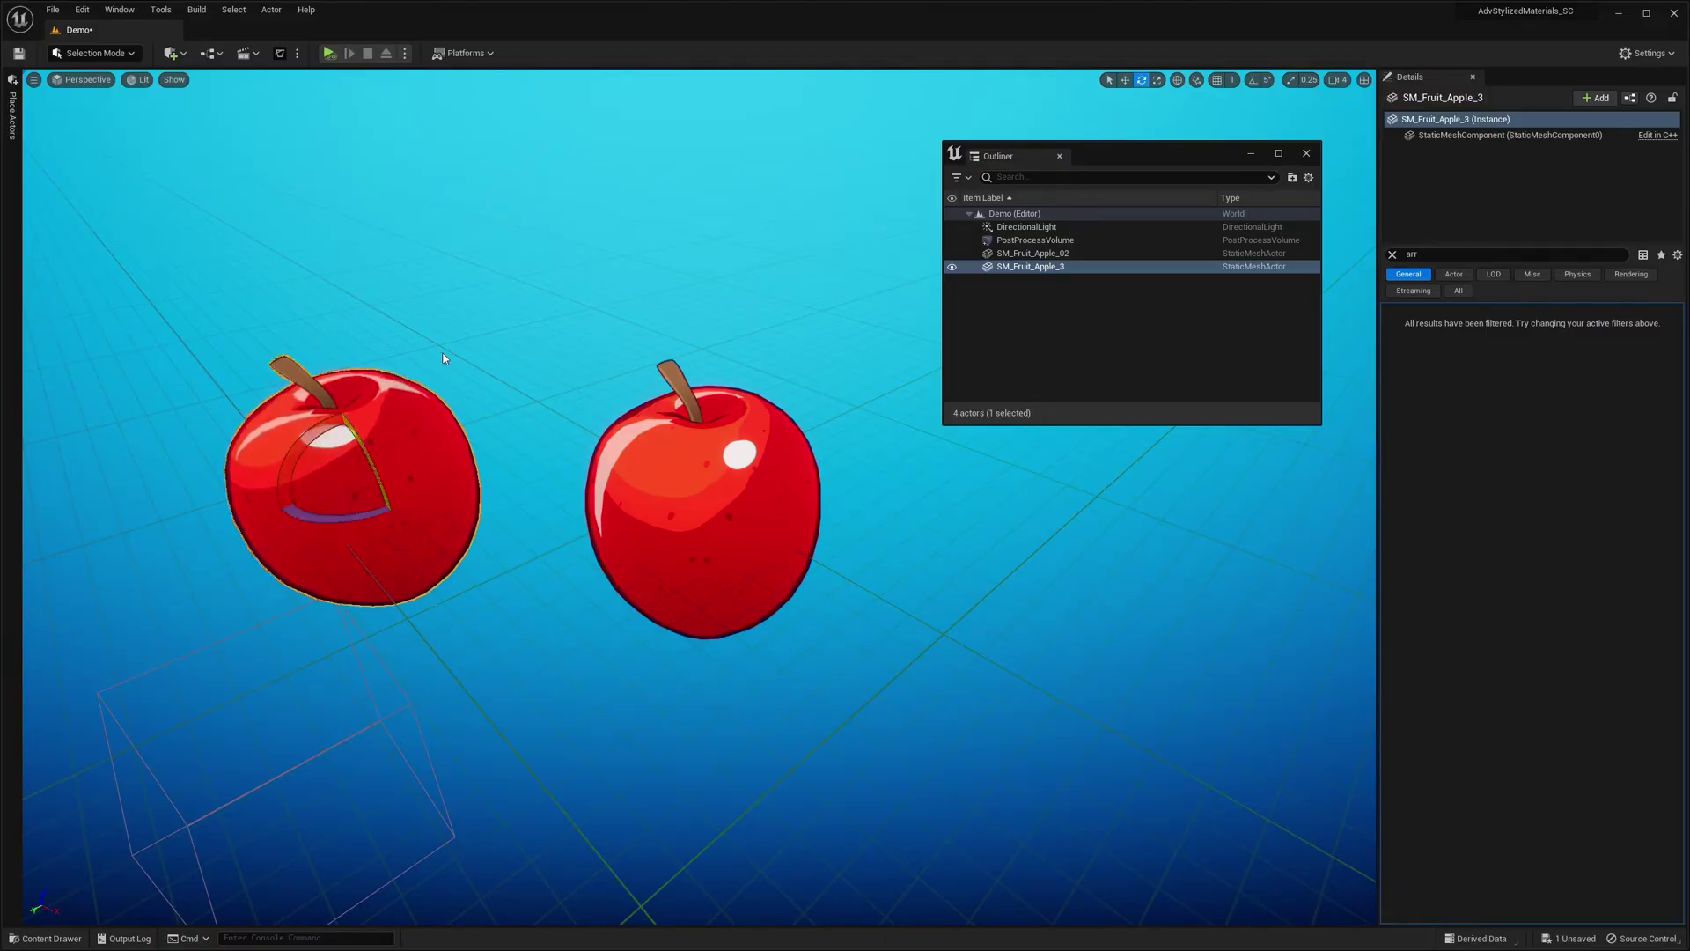
- Create MI_Stylized_Apple from M_Stylized_Unlit and apply it to SM_Fruit_Apple_02
click(644, 530)
key(ctrl+space)
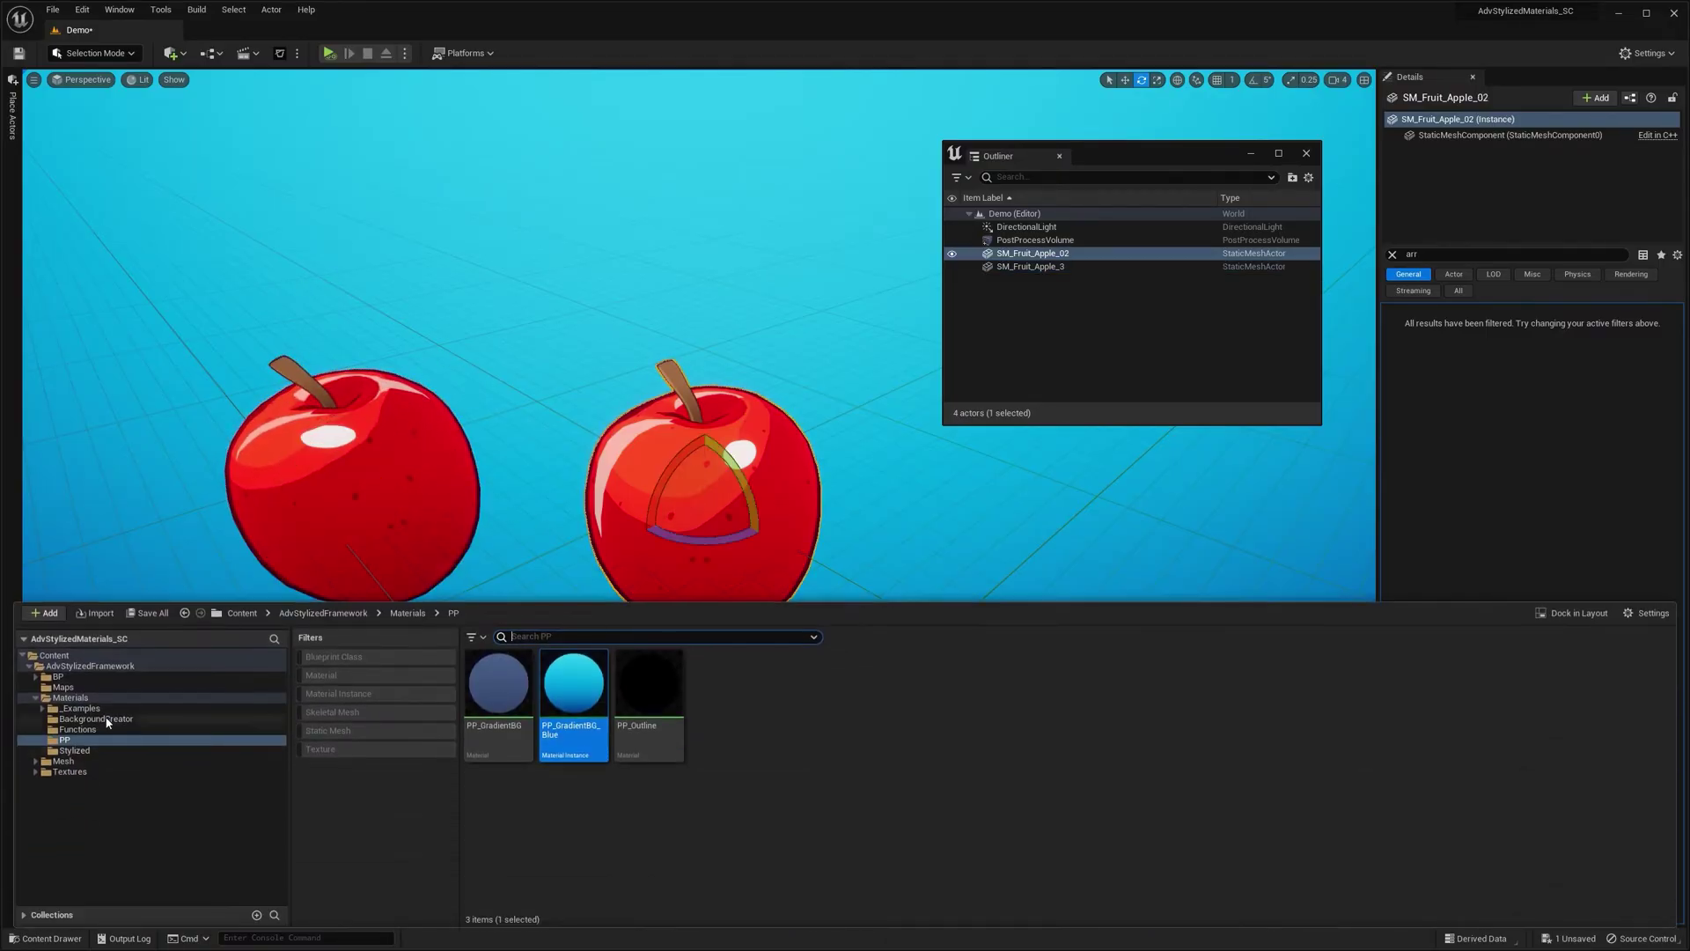
click(70, 698)
click(867, 685)
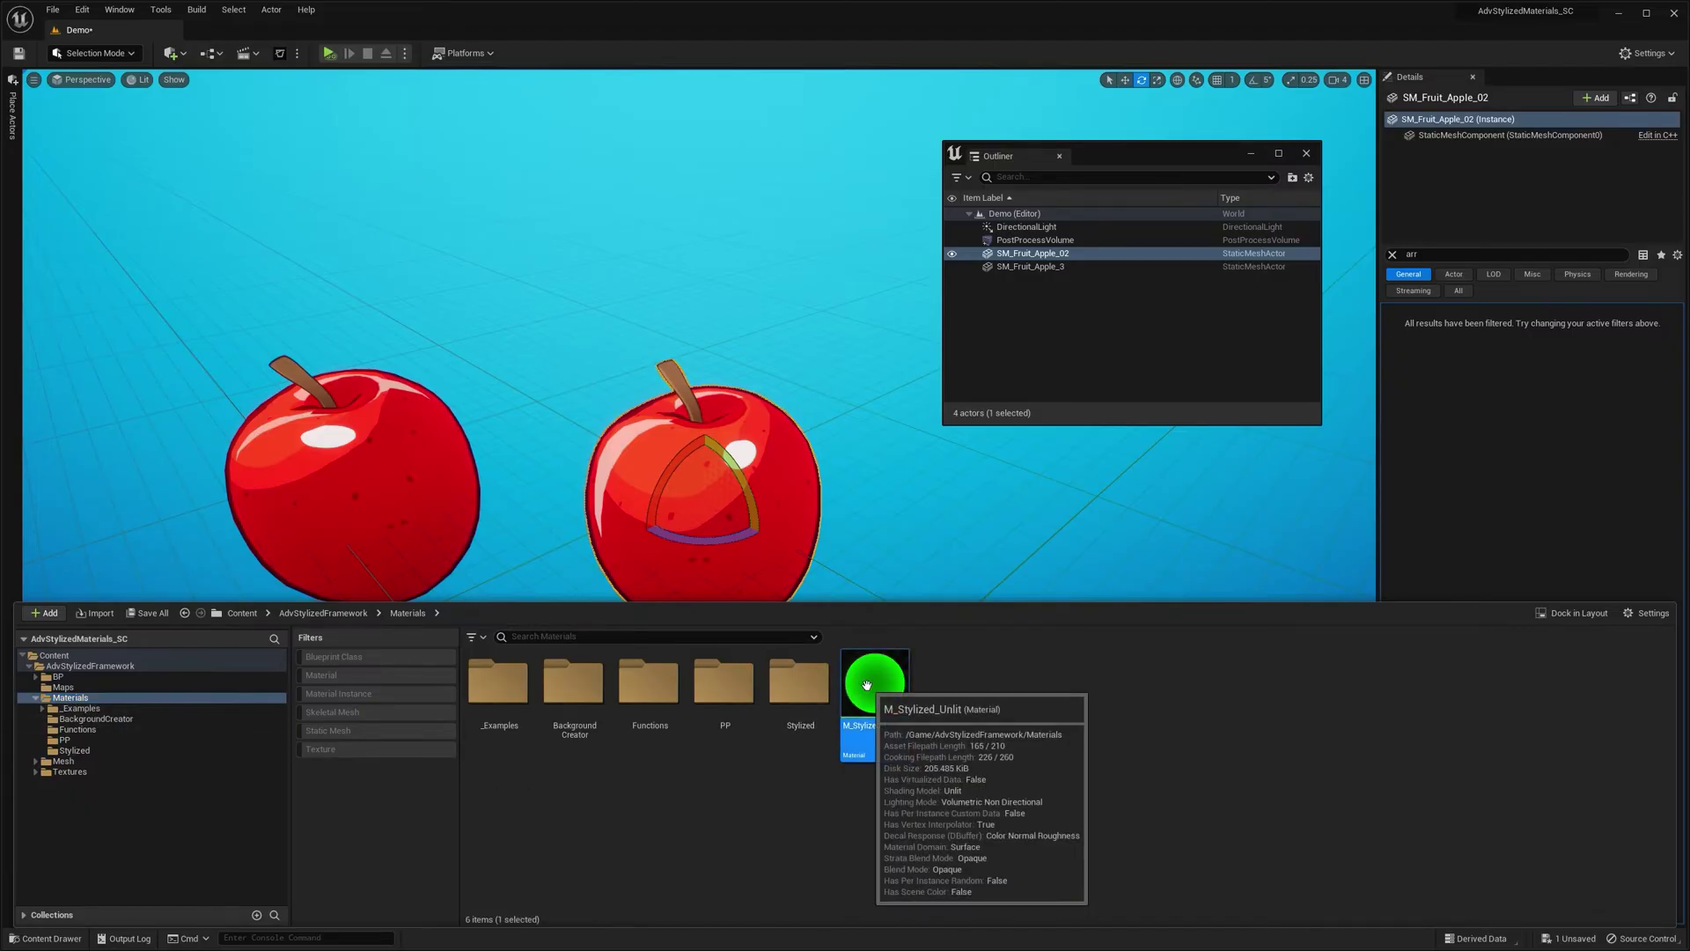
right_click(868, 685)
click(924, 362)
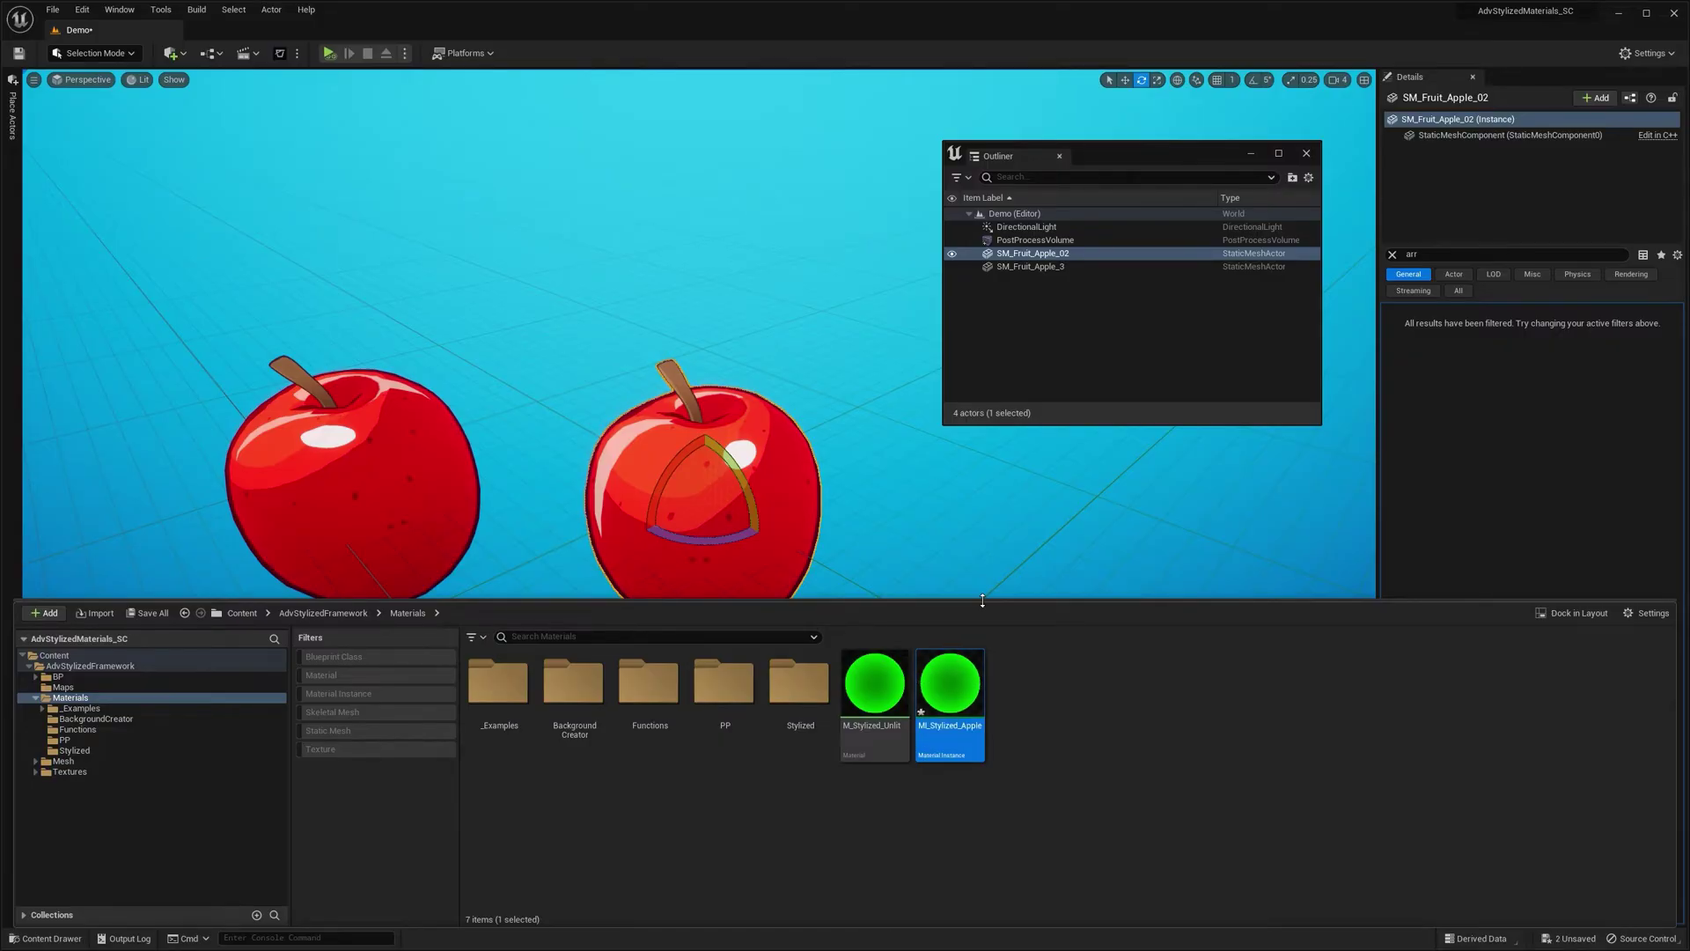
drag(950, 692, 728, 503)
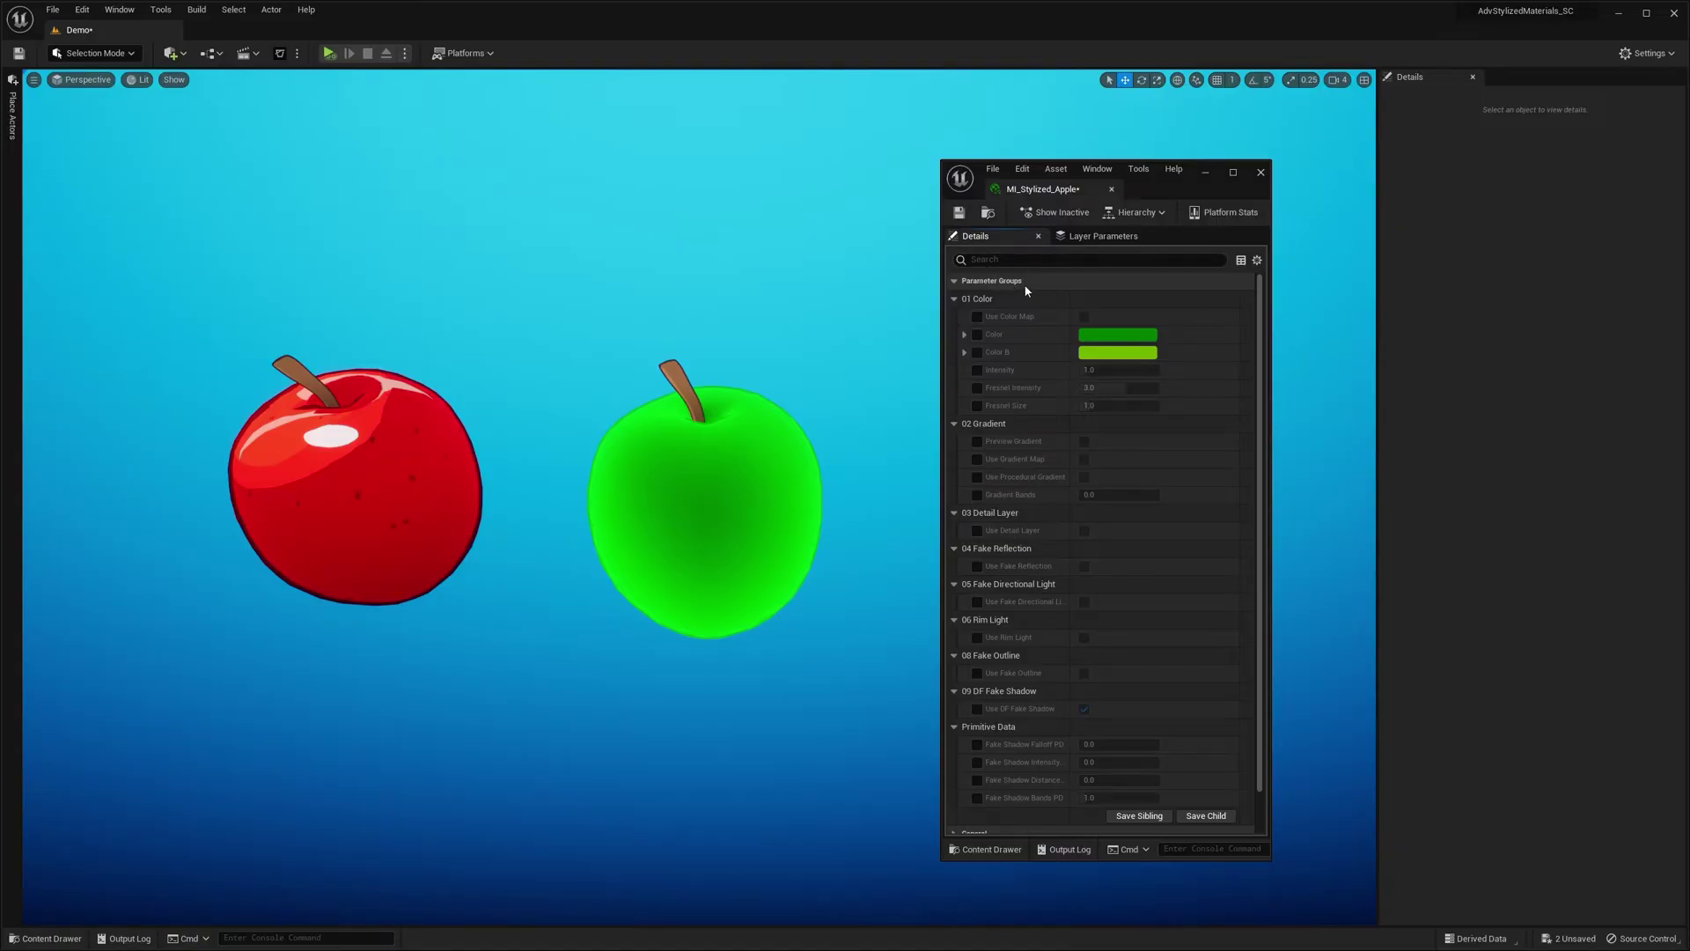
- Set MI_Stylized_Apple's Color to red in the Color Picker and confirm
scroll(1087, 483, down, 1)
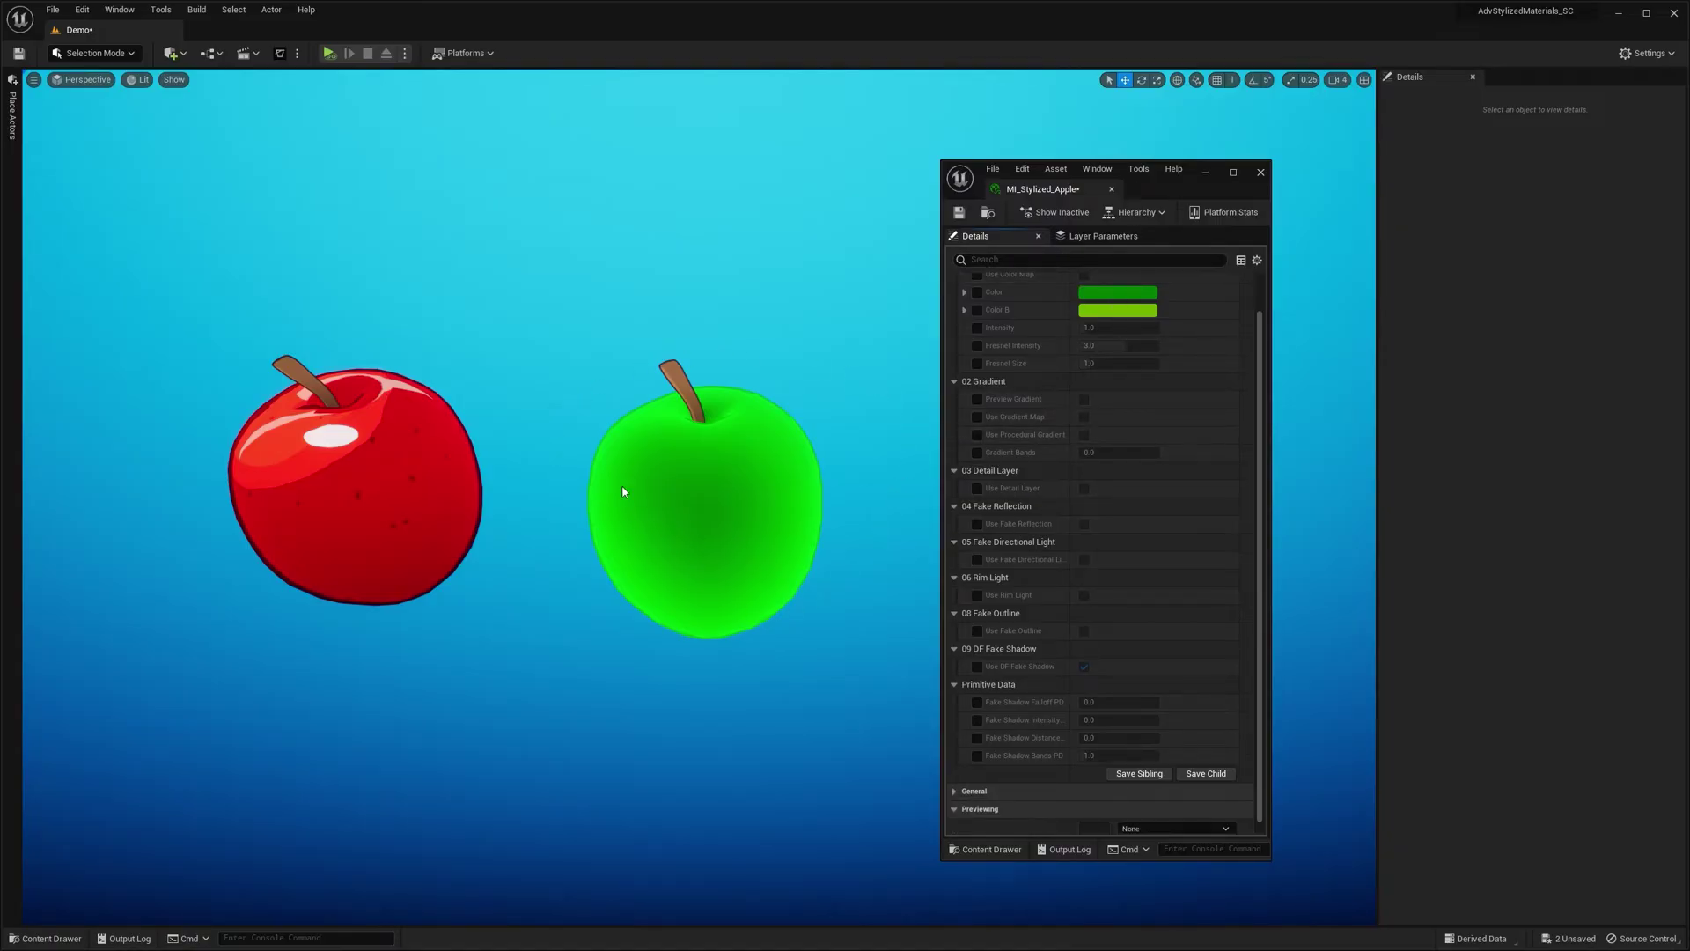
scroll(1080, 585, up, 1)
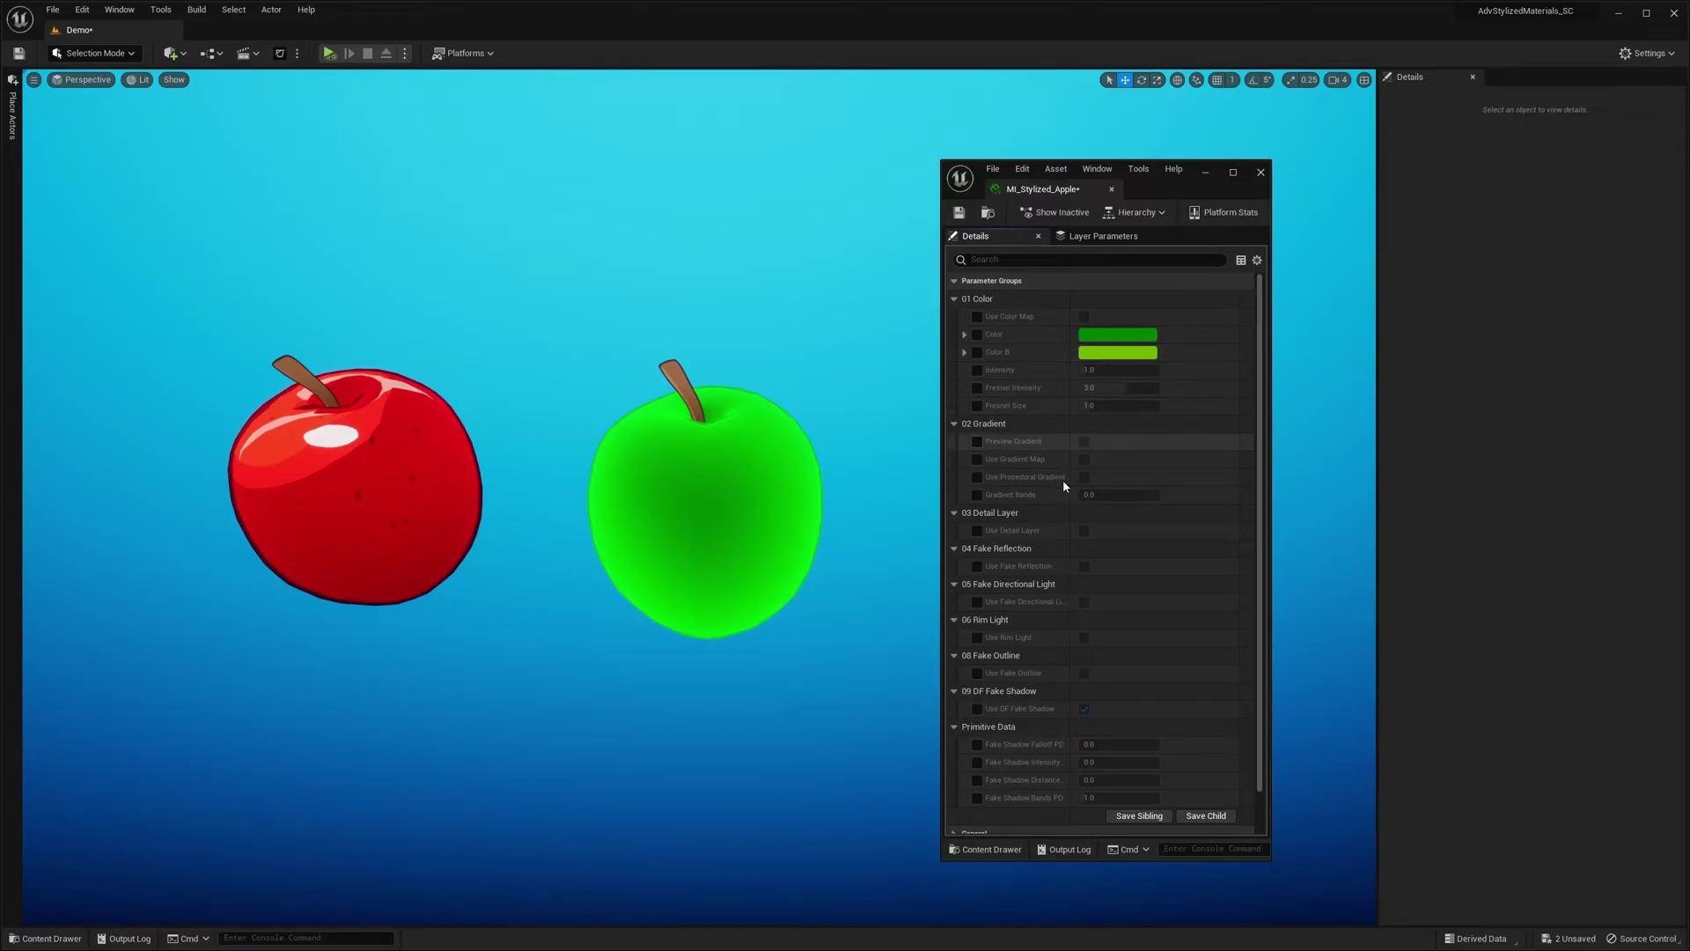
scroll(993, 494, down, 1)
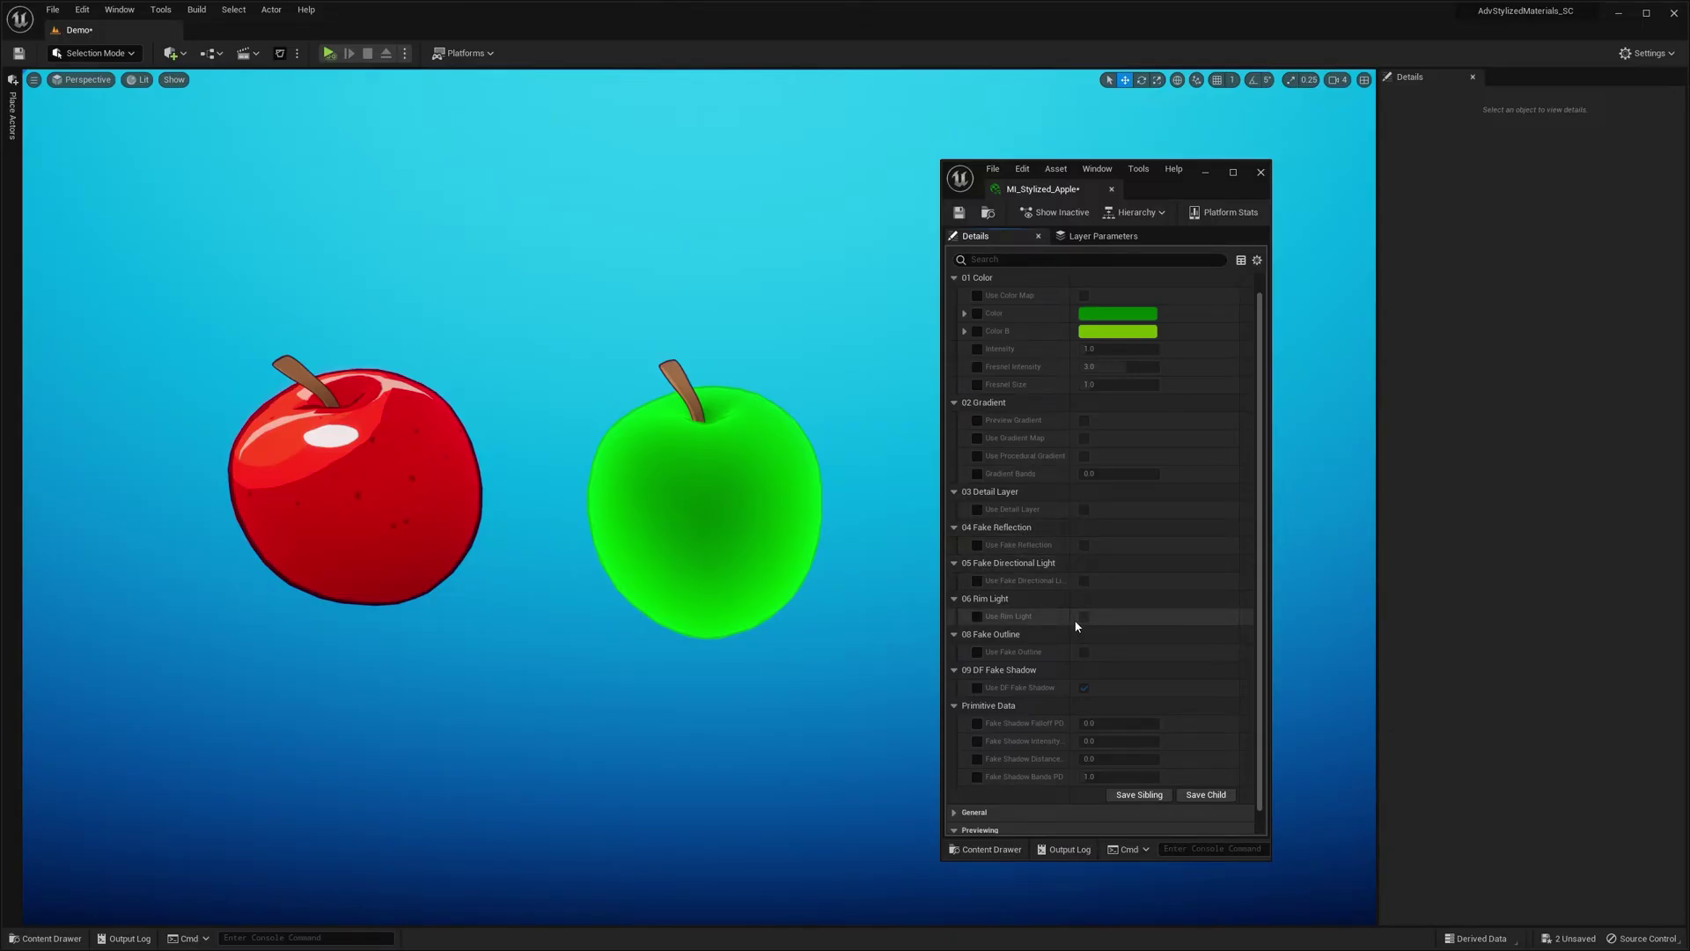
scroll(1078, 620, up, 1)
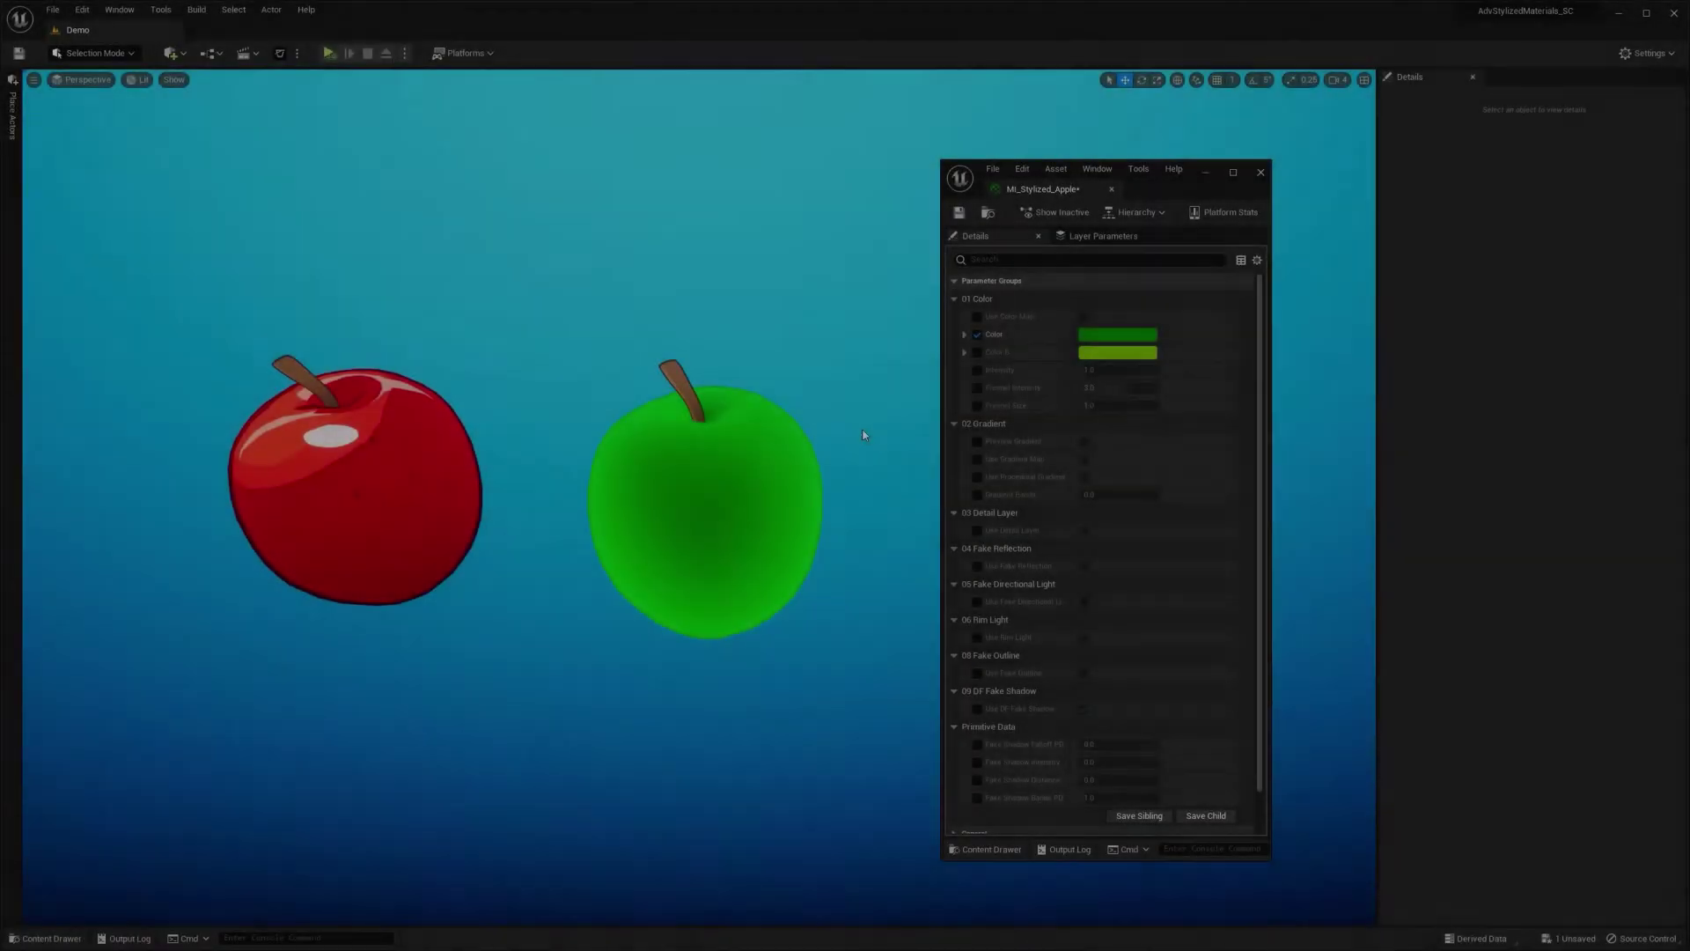
click(1108, 340)
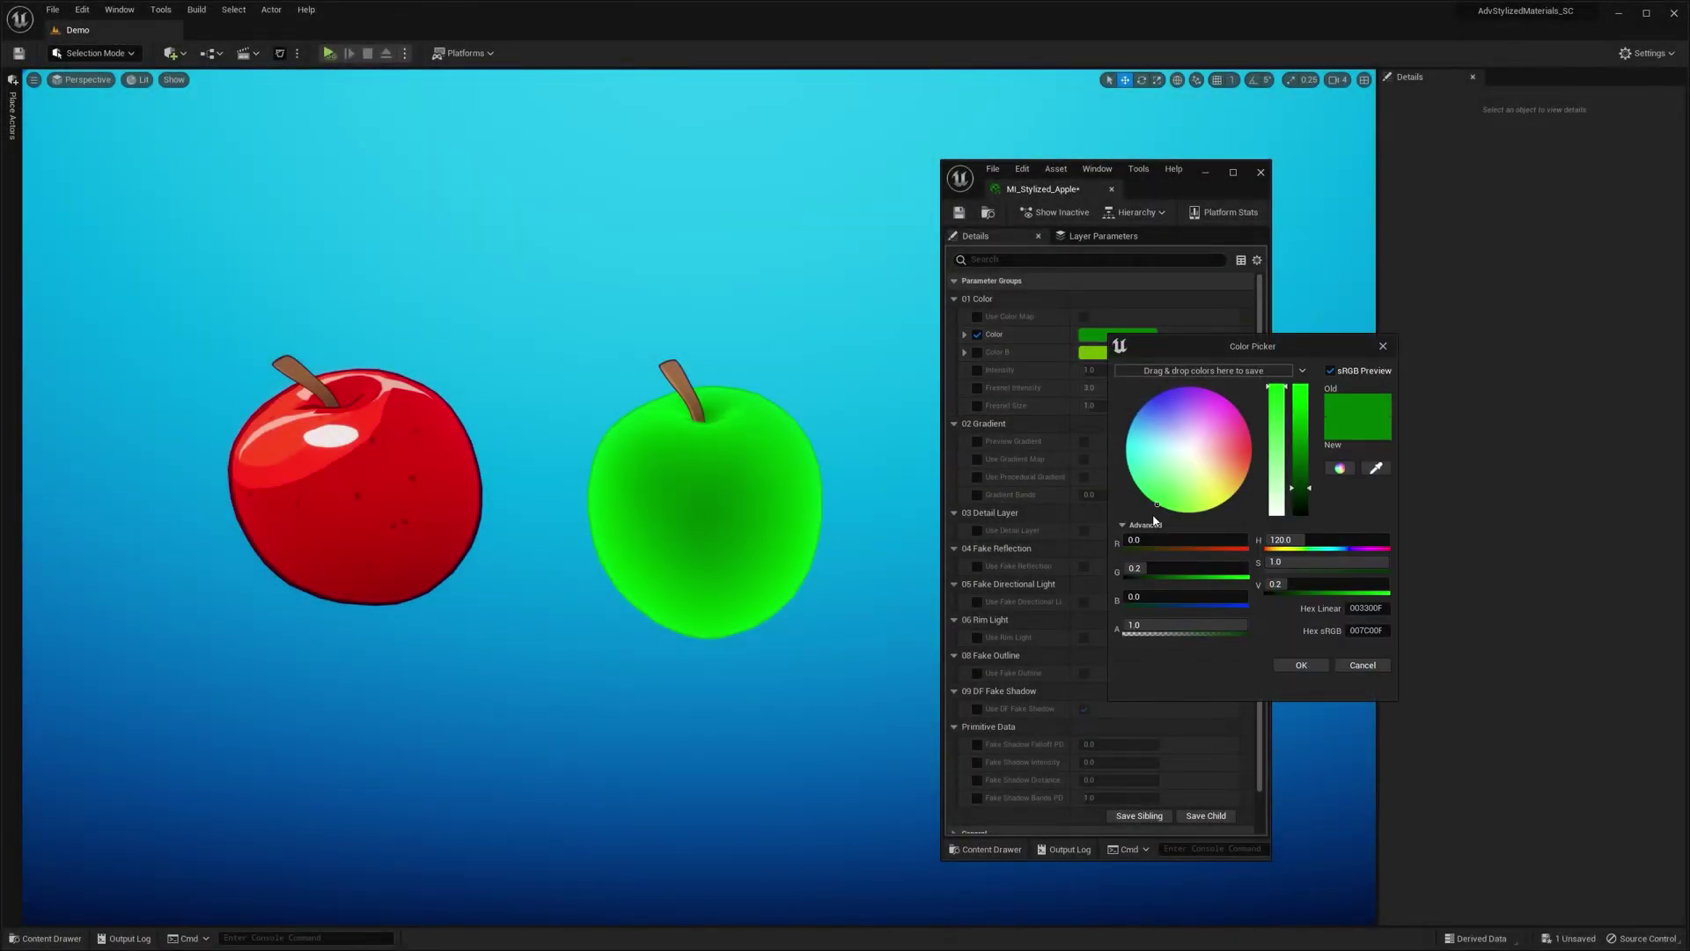
mouse_move(1155, 539)
mouse_down()
mouse_move(1188, 539)
mouse_move(1149, 538)
mouse_move(1162, 571)
mouse_move(1144, 570)
mouse_up()
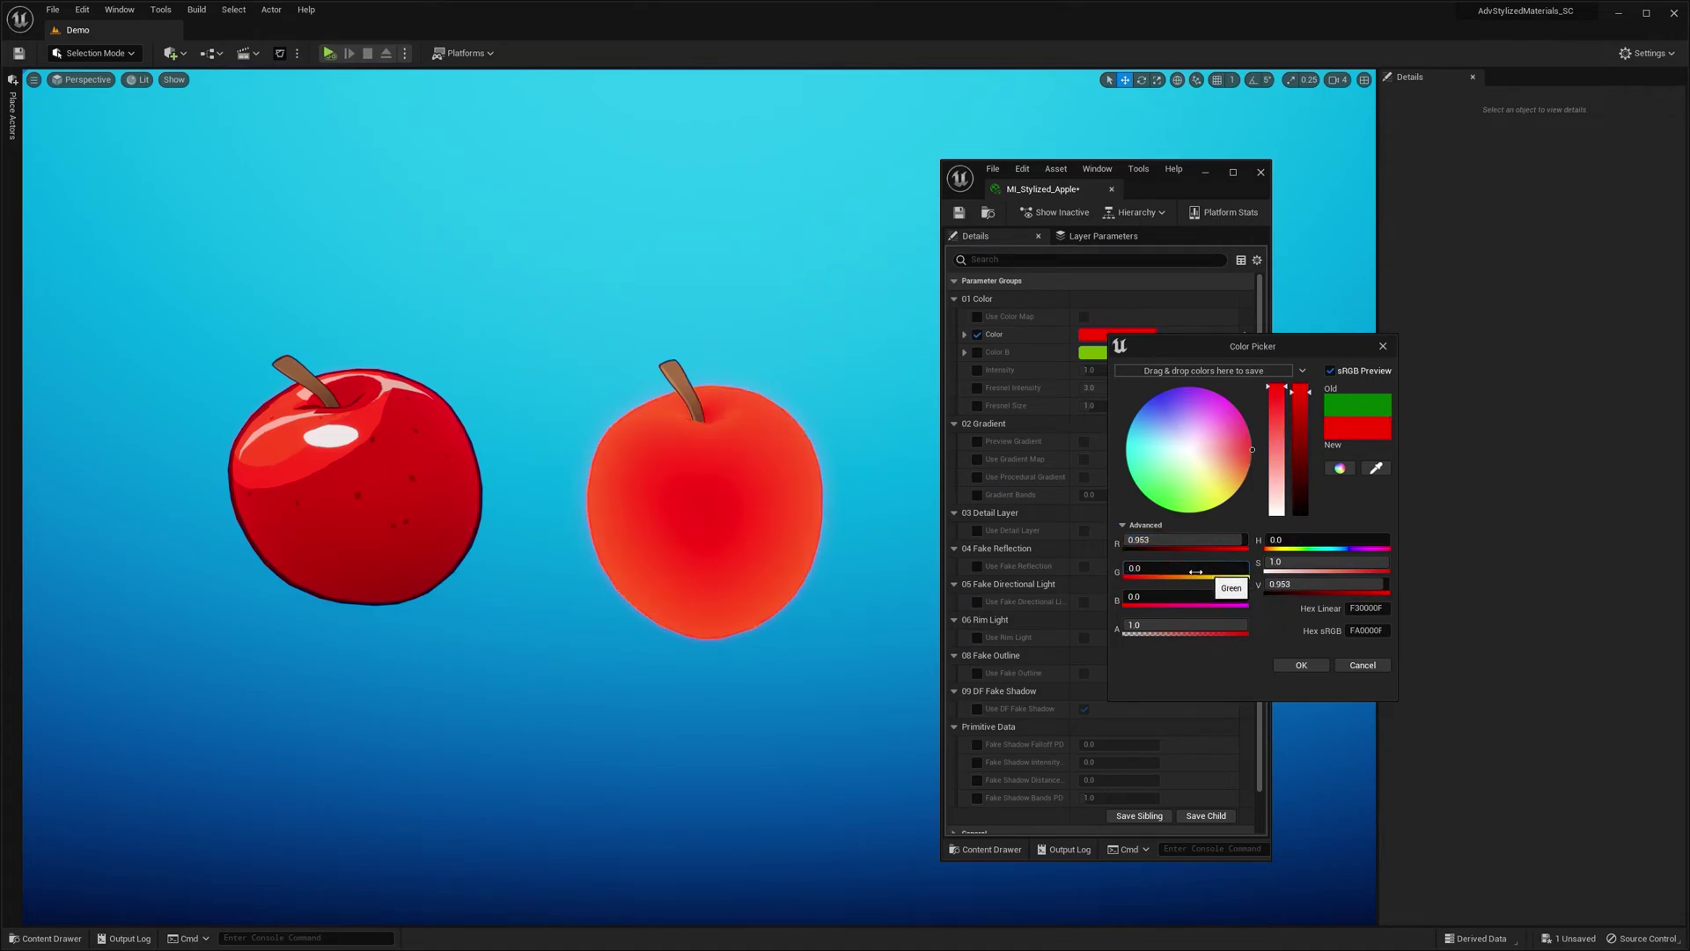
click(1302, 664)
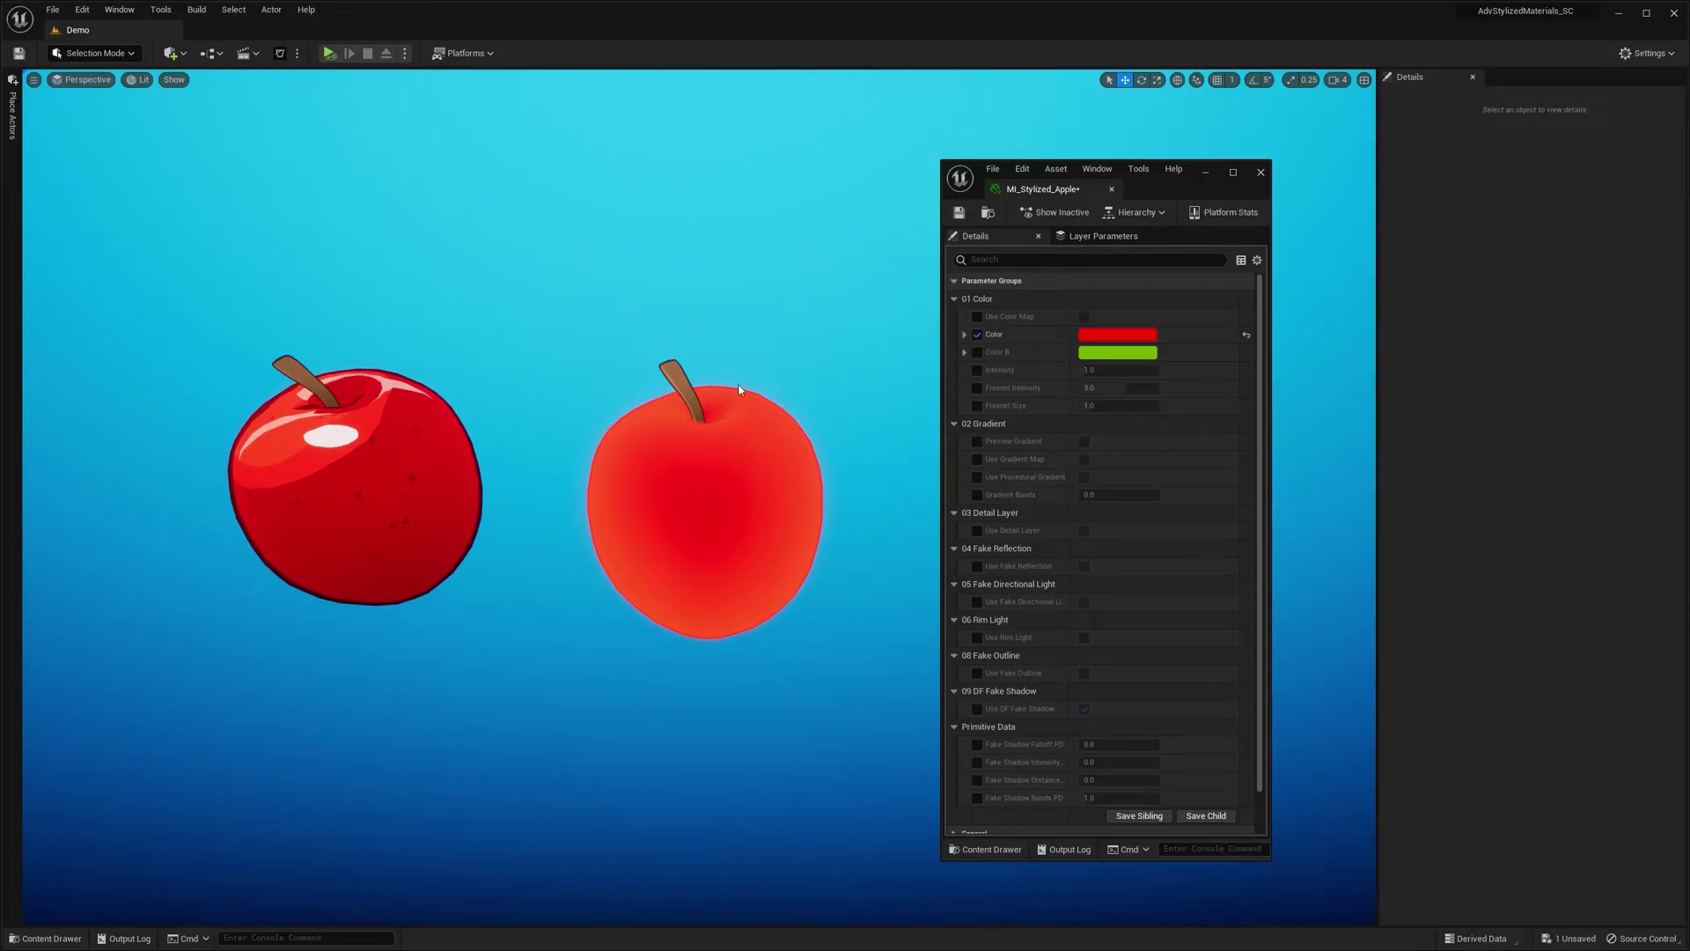
- Enable Use Procedural Gradient and Preview Gradient on the apple instance
click(977, 477)
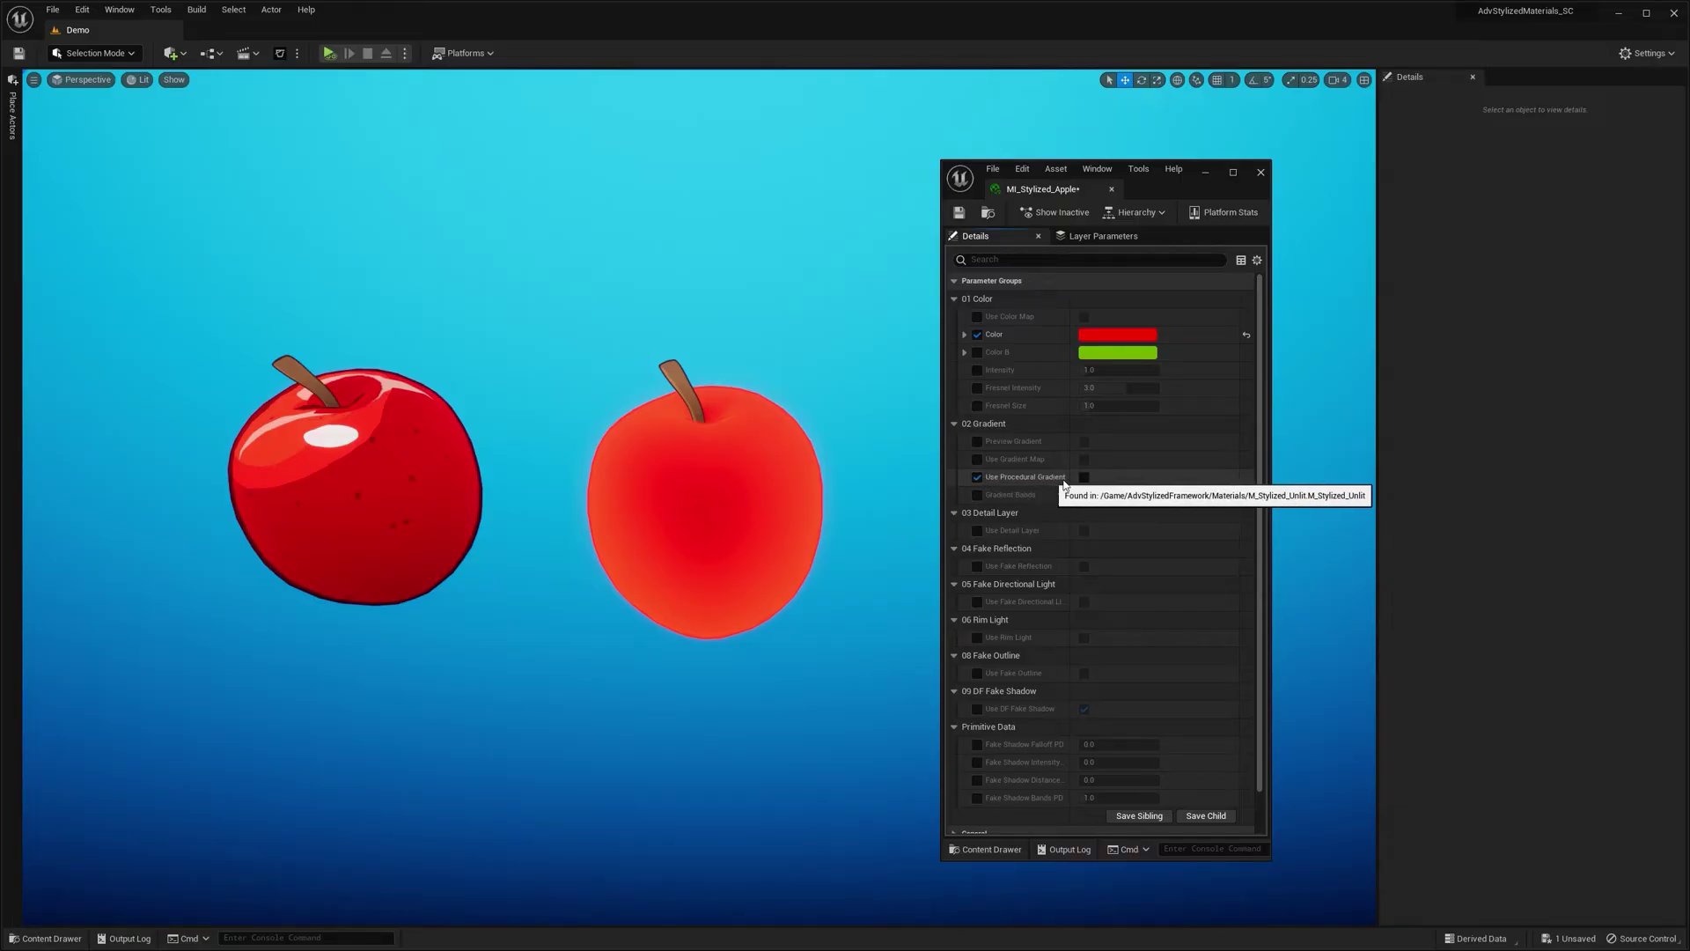
click(1086, 480)
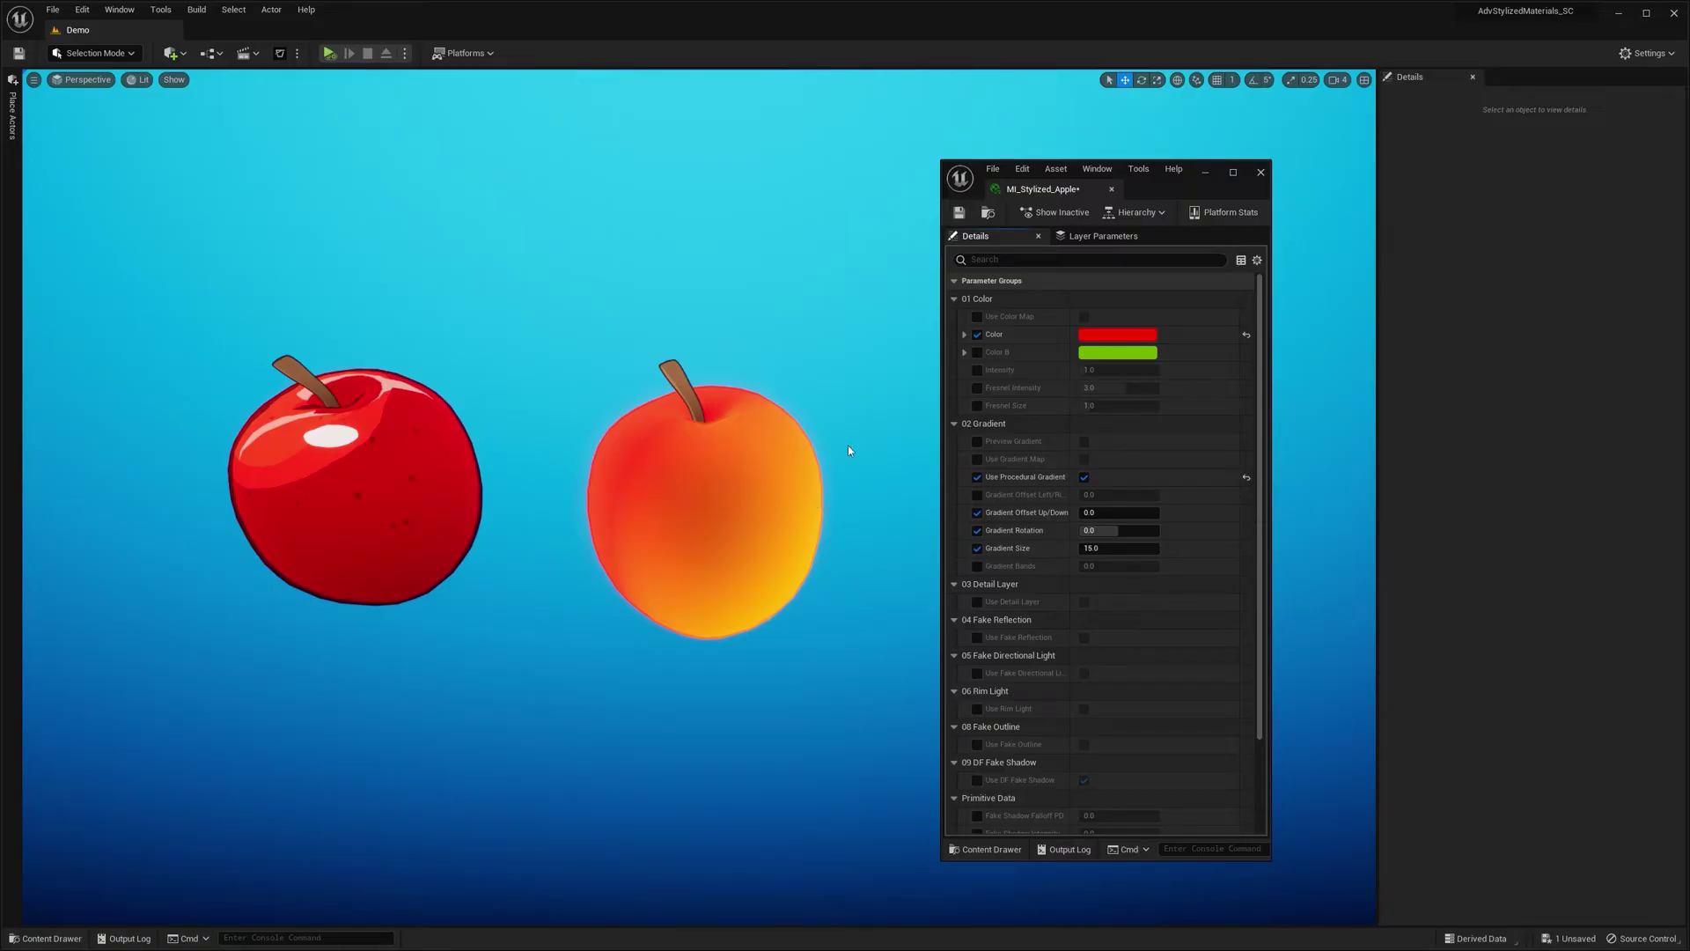
click(977, 441)
click(1083, 441)
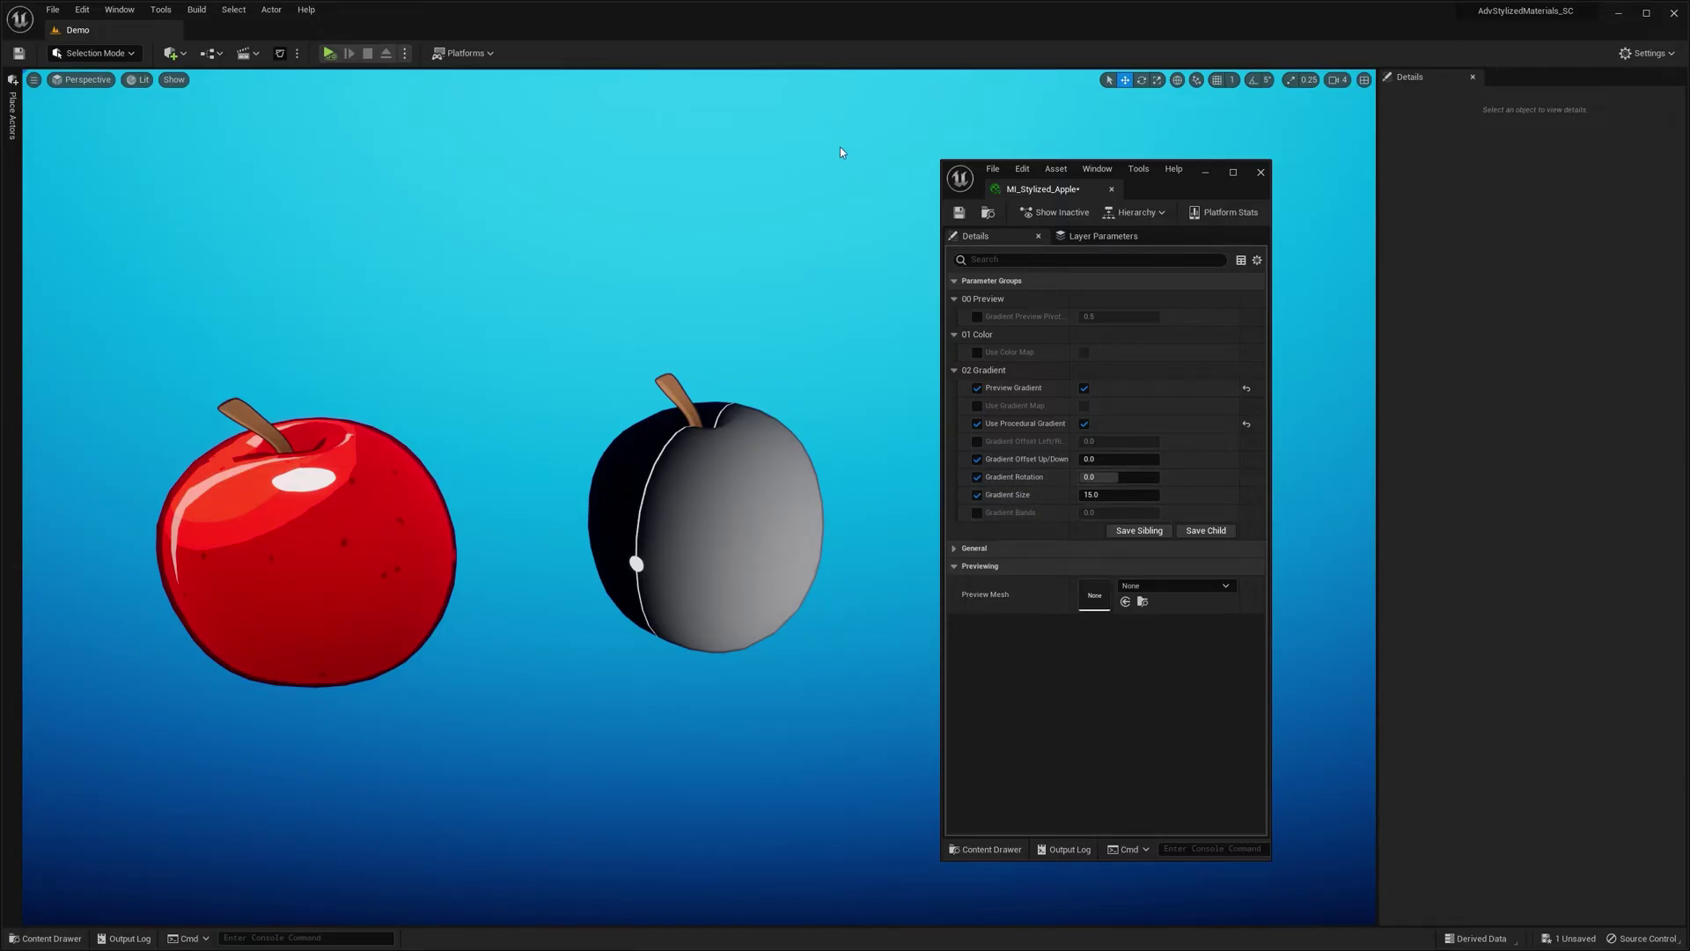
- Set Gradient Rotation -90, Gradient Offset Up/Down about 3.08 and Gradient Size about 6.71
click(1125, 481)
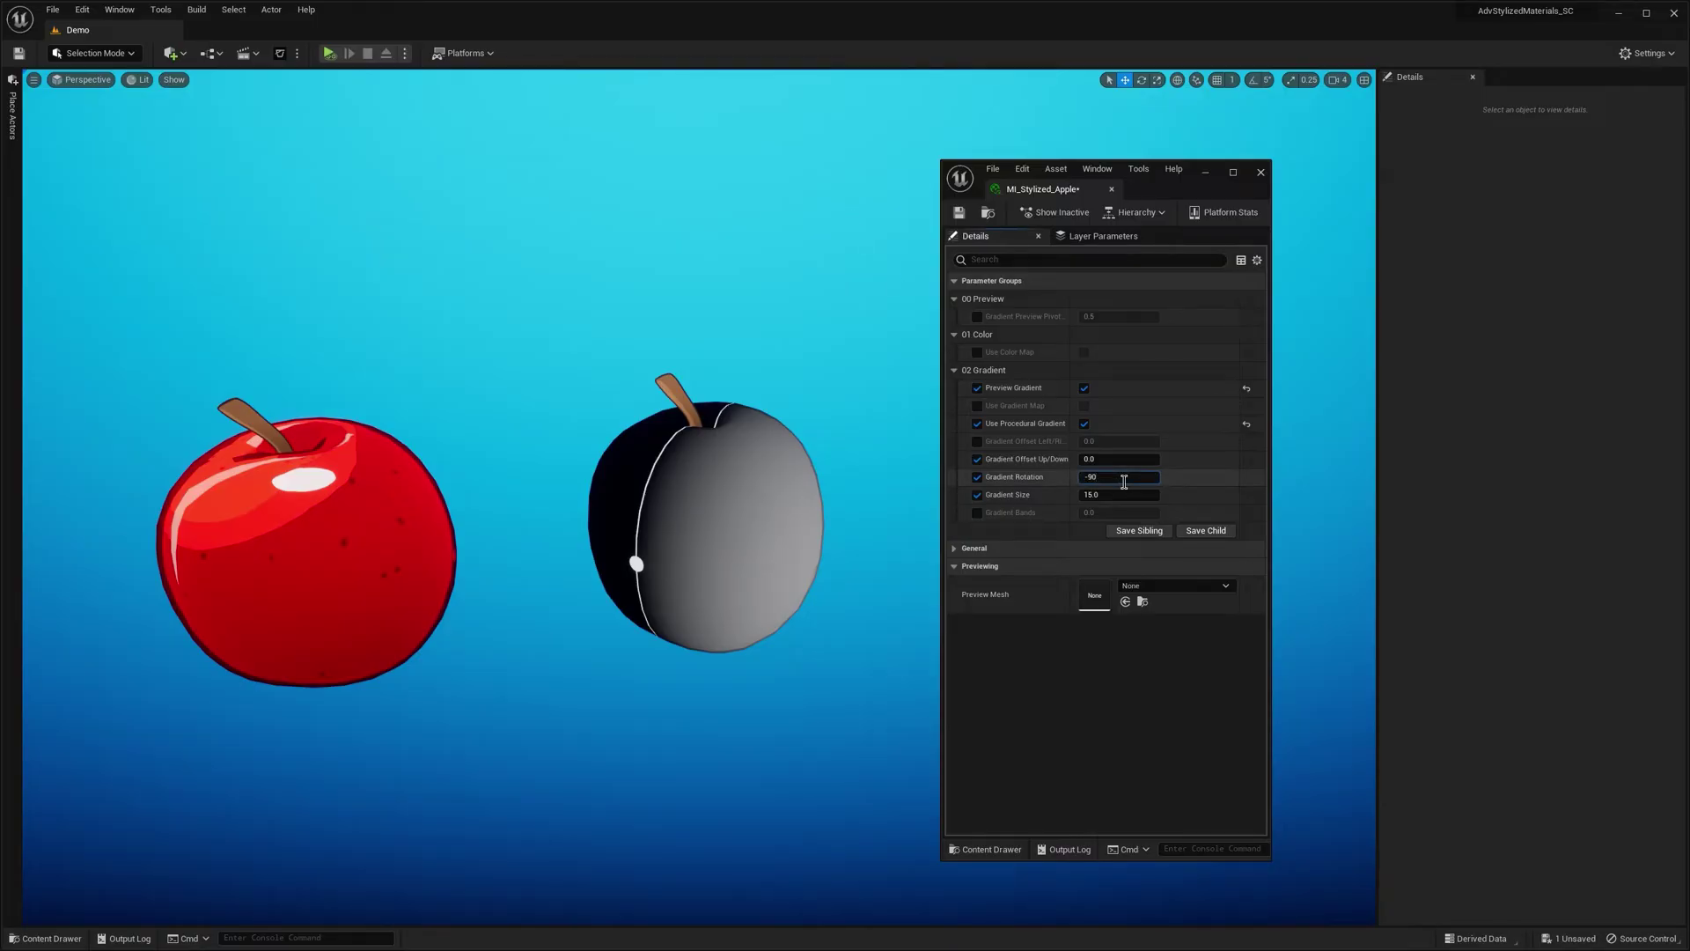
text(-90)
key(Return)
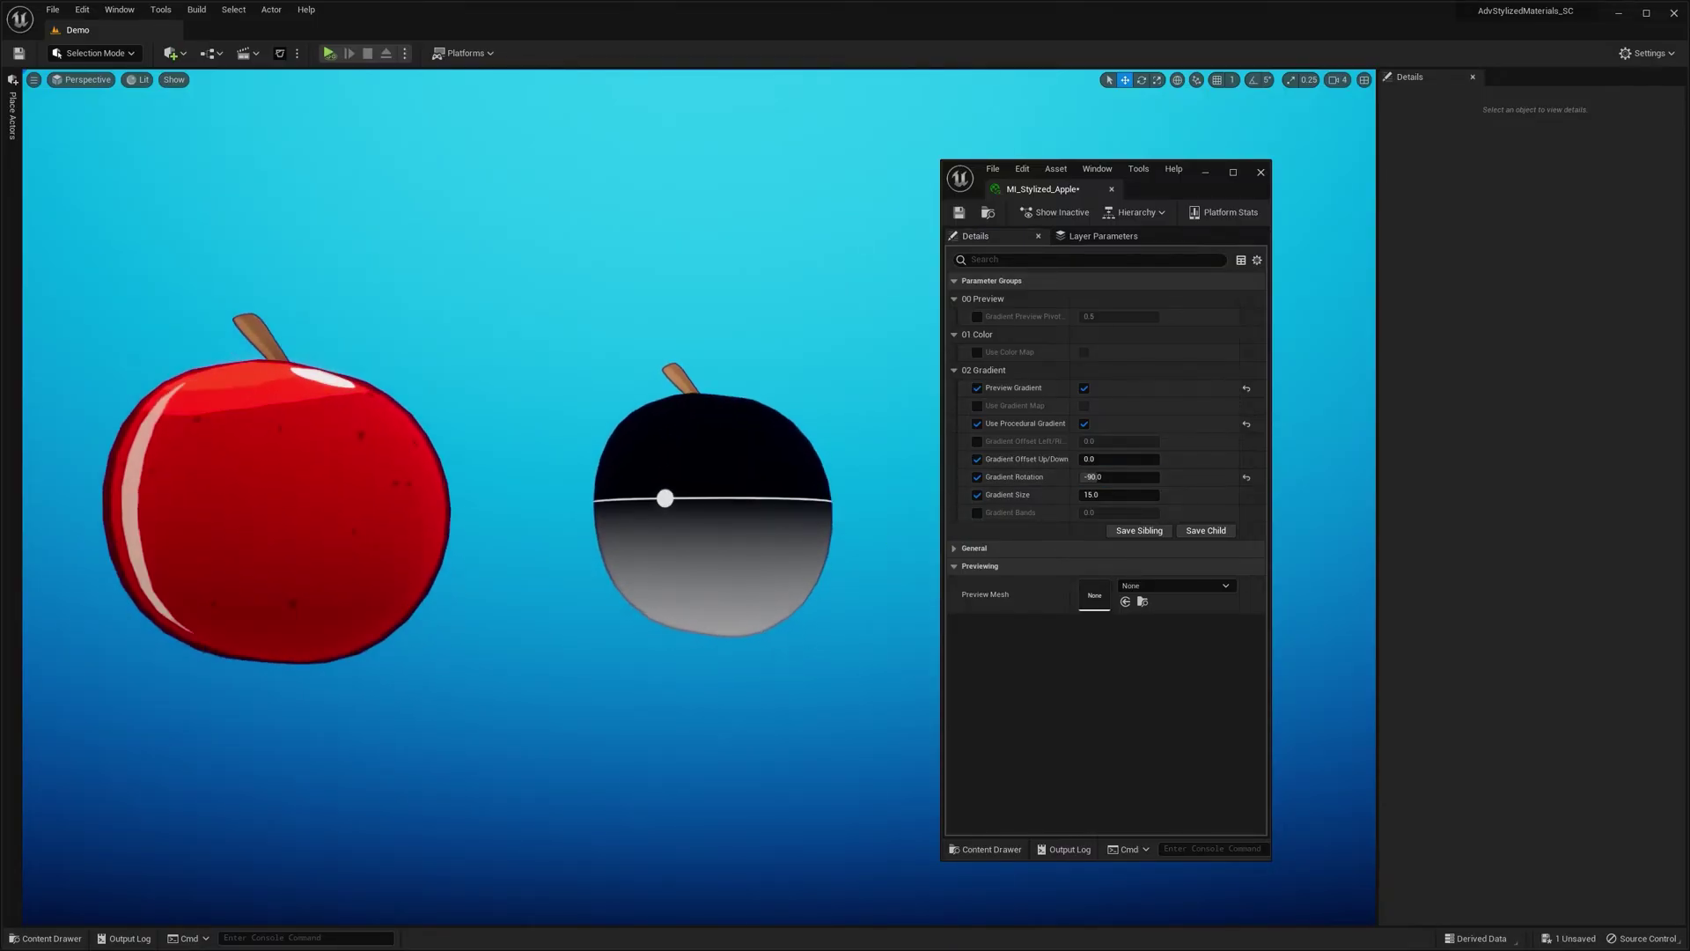
drag(1118, 458, 1185, 458)
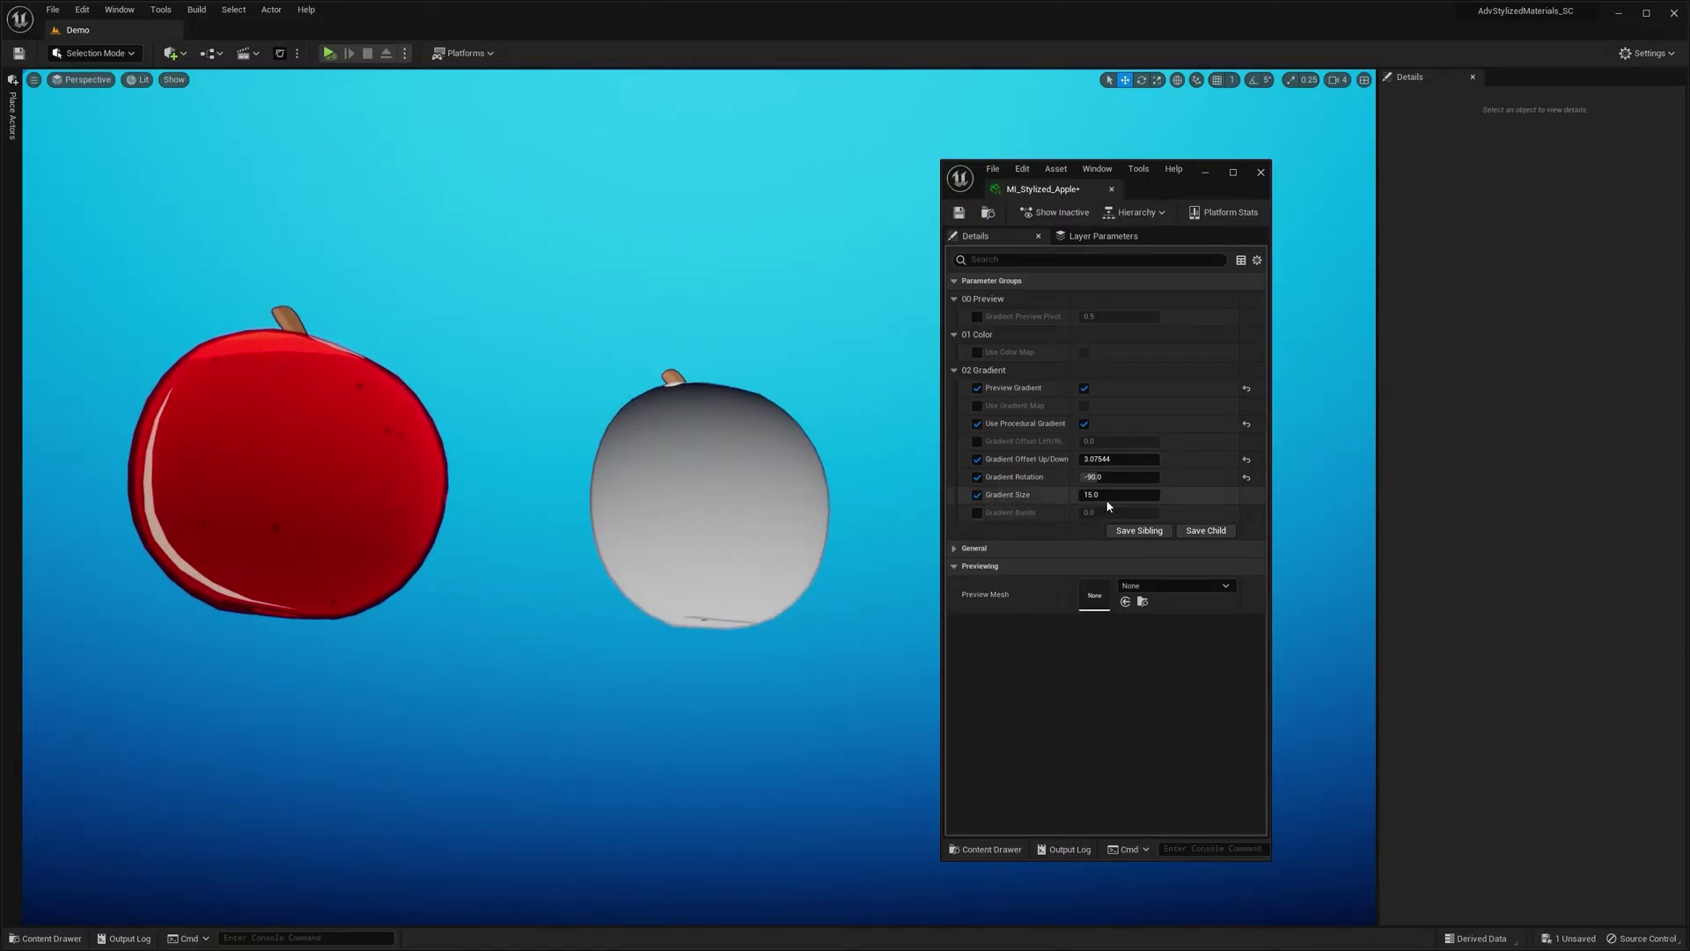
drag(1118, 494, 1069, 494)
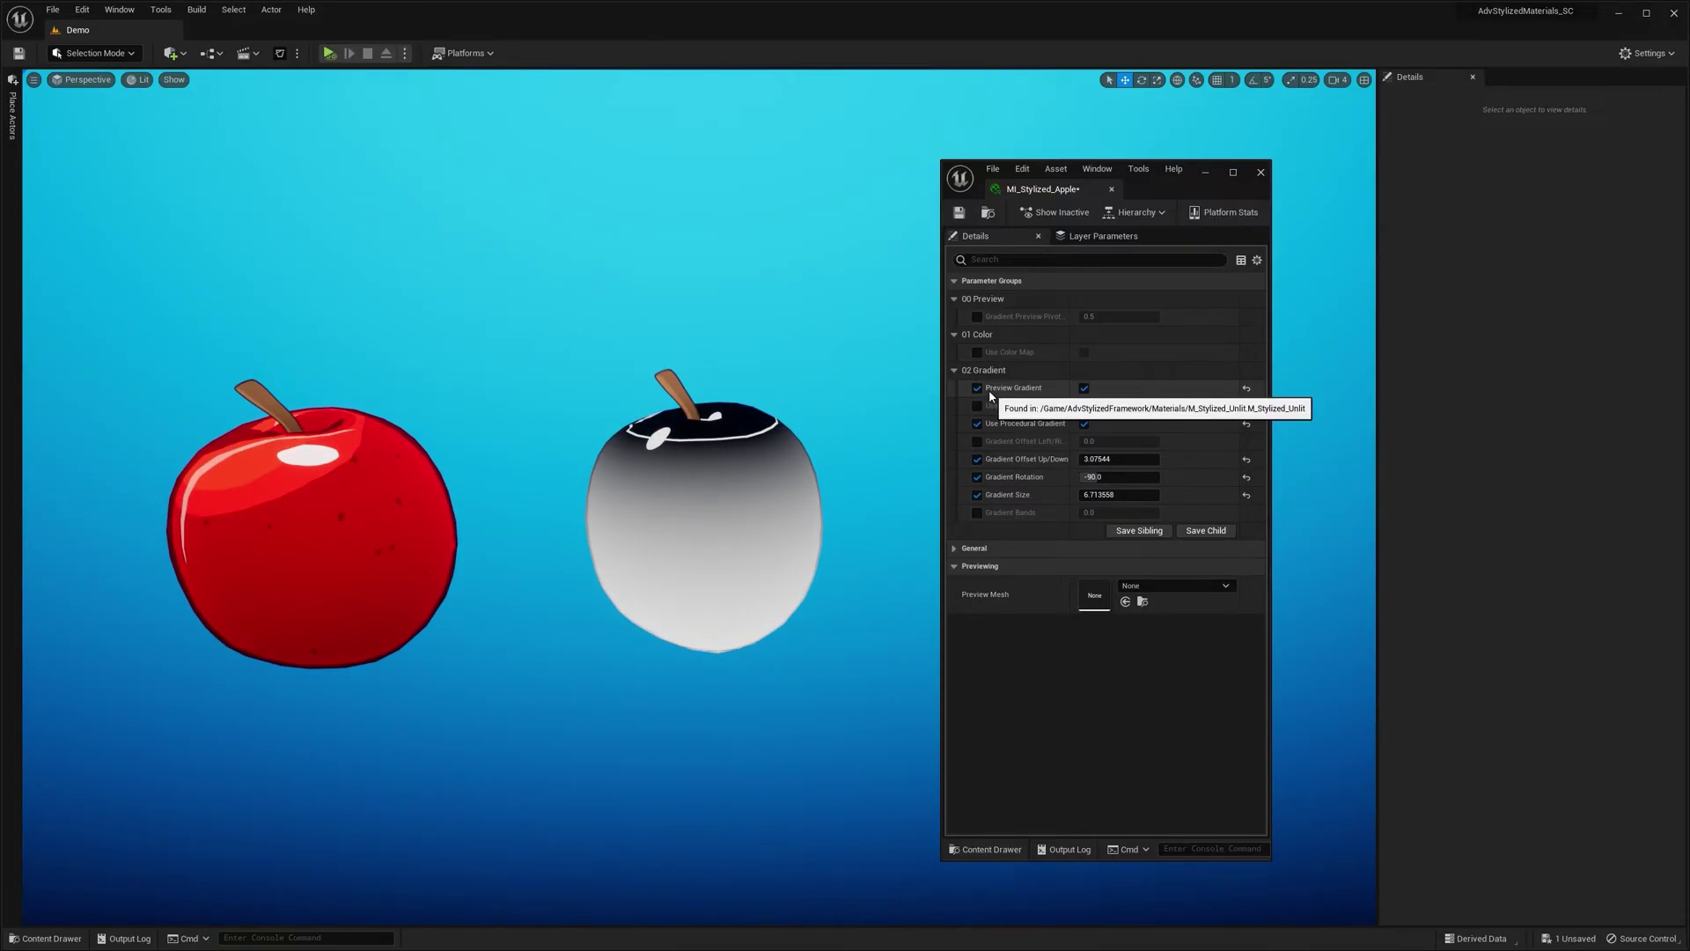
- Turn off Preview Gradient and override Color B with a darker red
click(1085, 389)
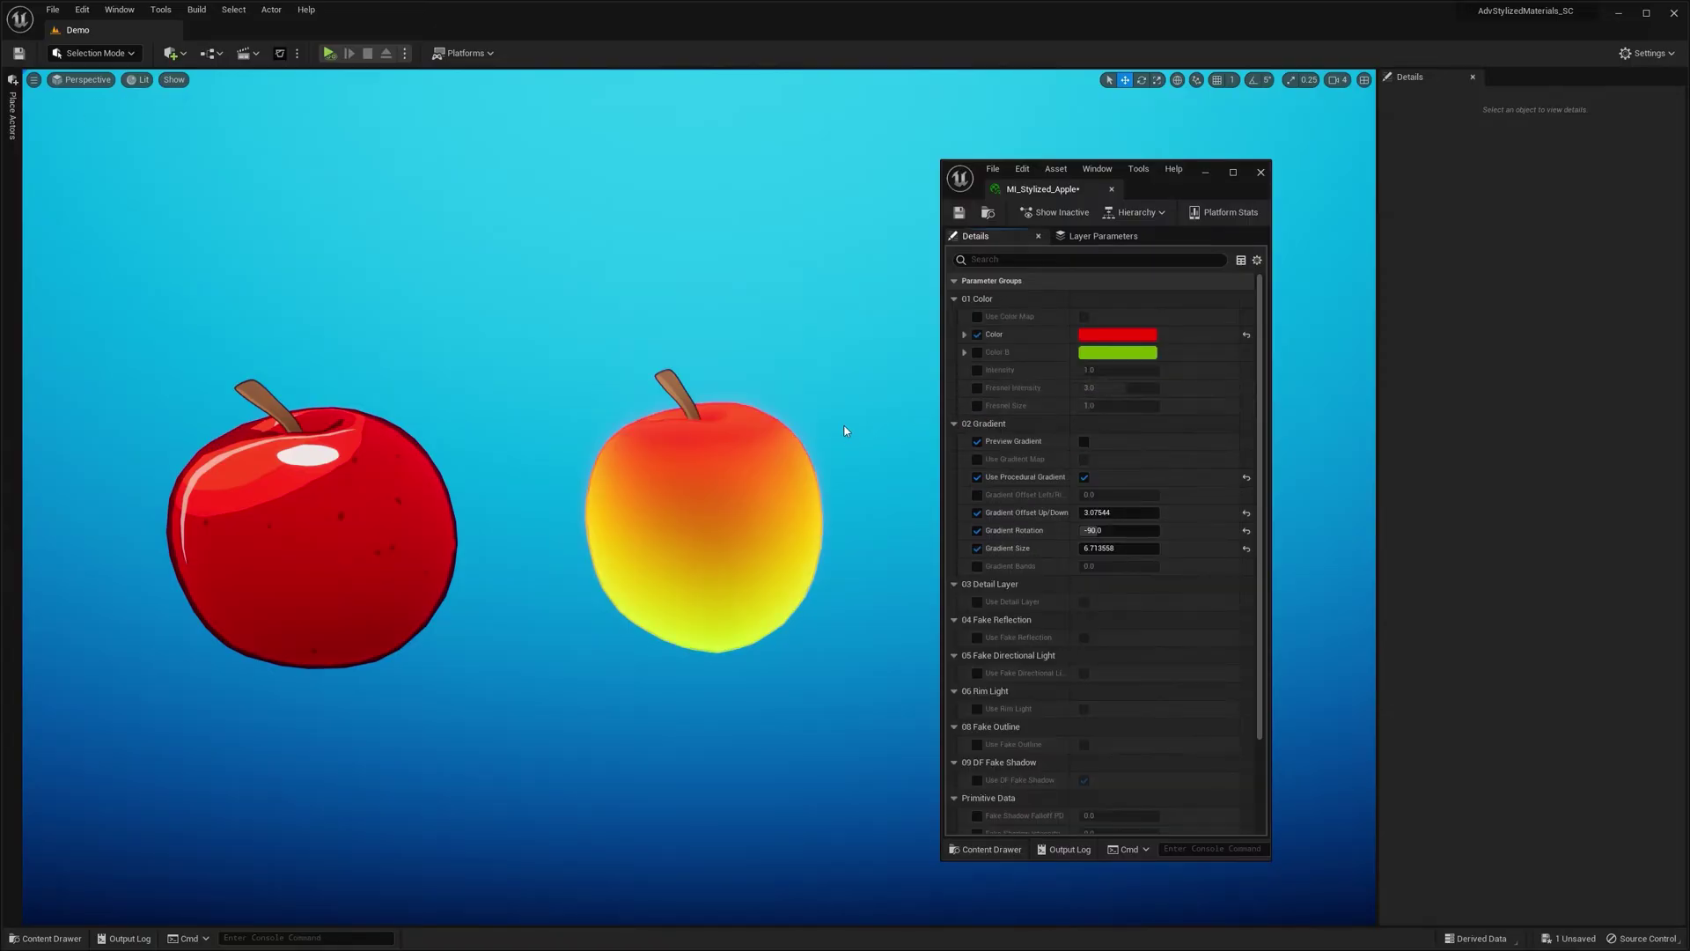
click(977, 352)
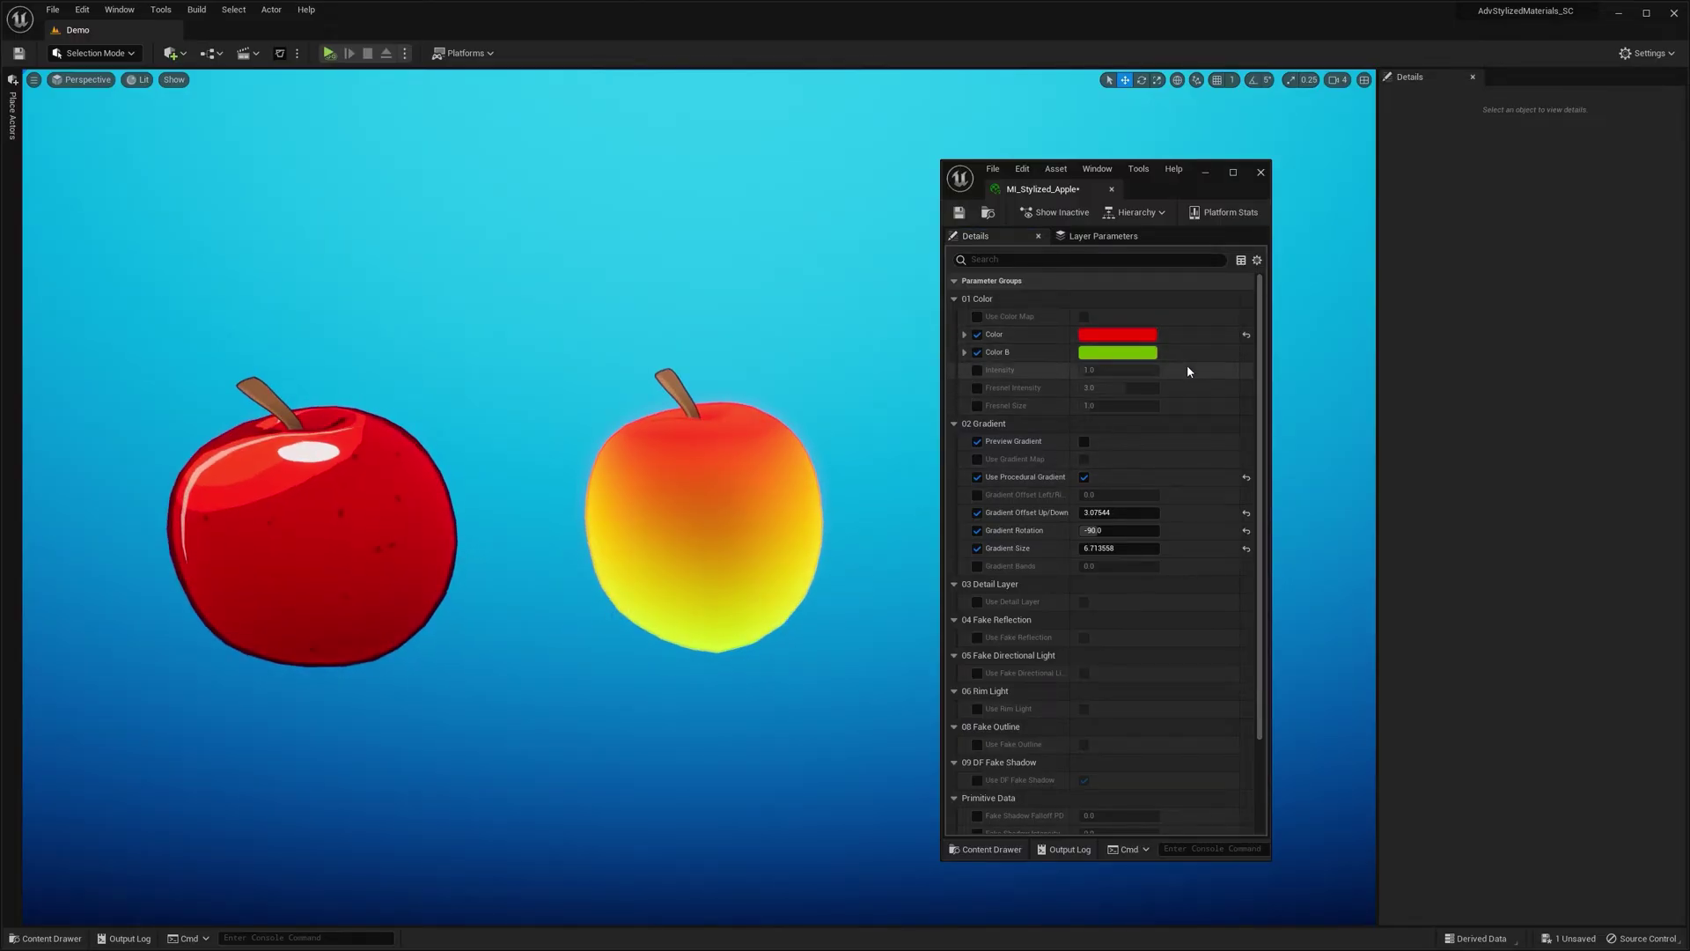
shift+click(1145, 352)
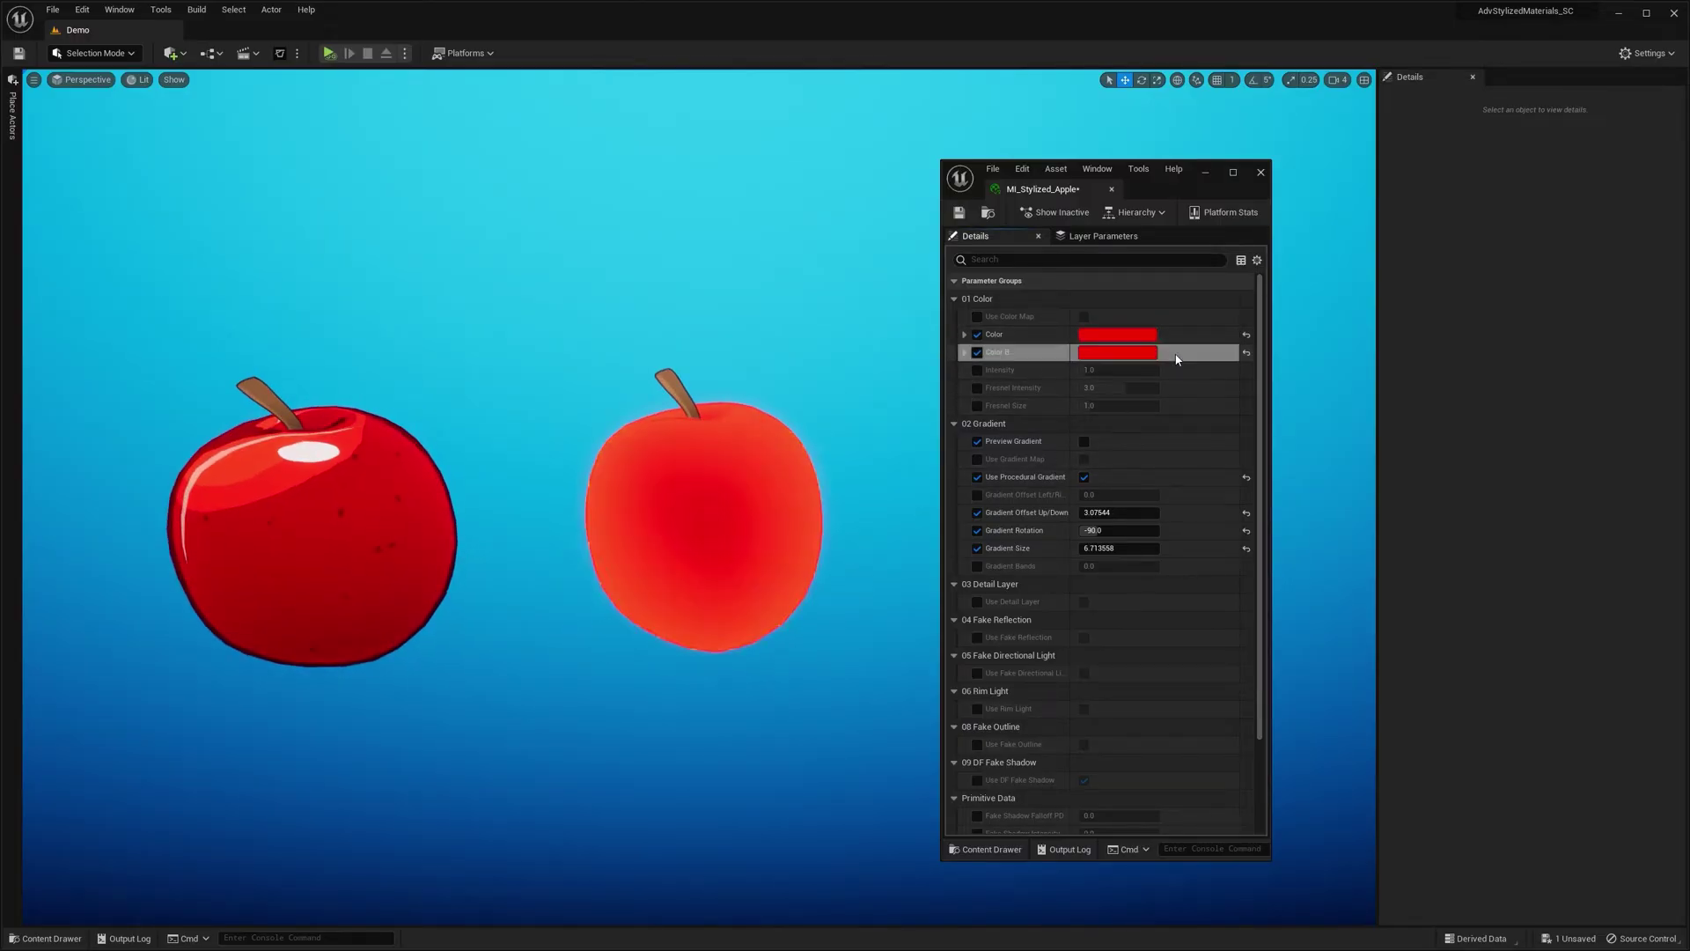
click(1145, 352)
drag(1338, 405, 1347, 532)
click(1339, 682)
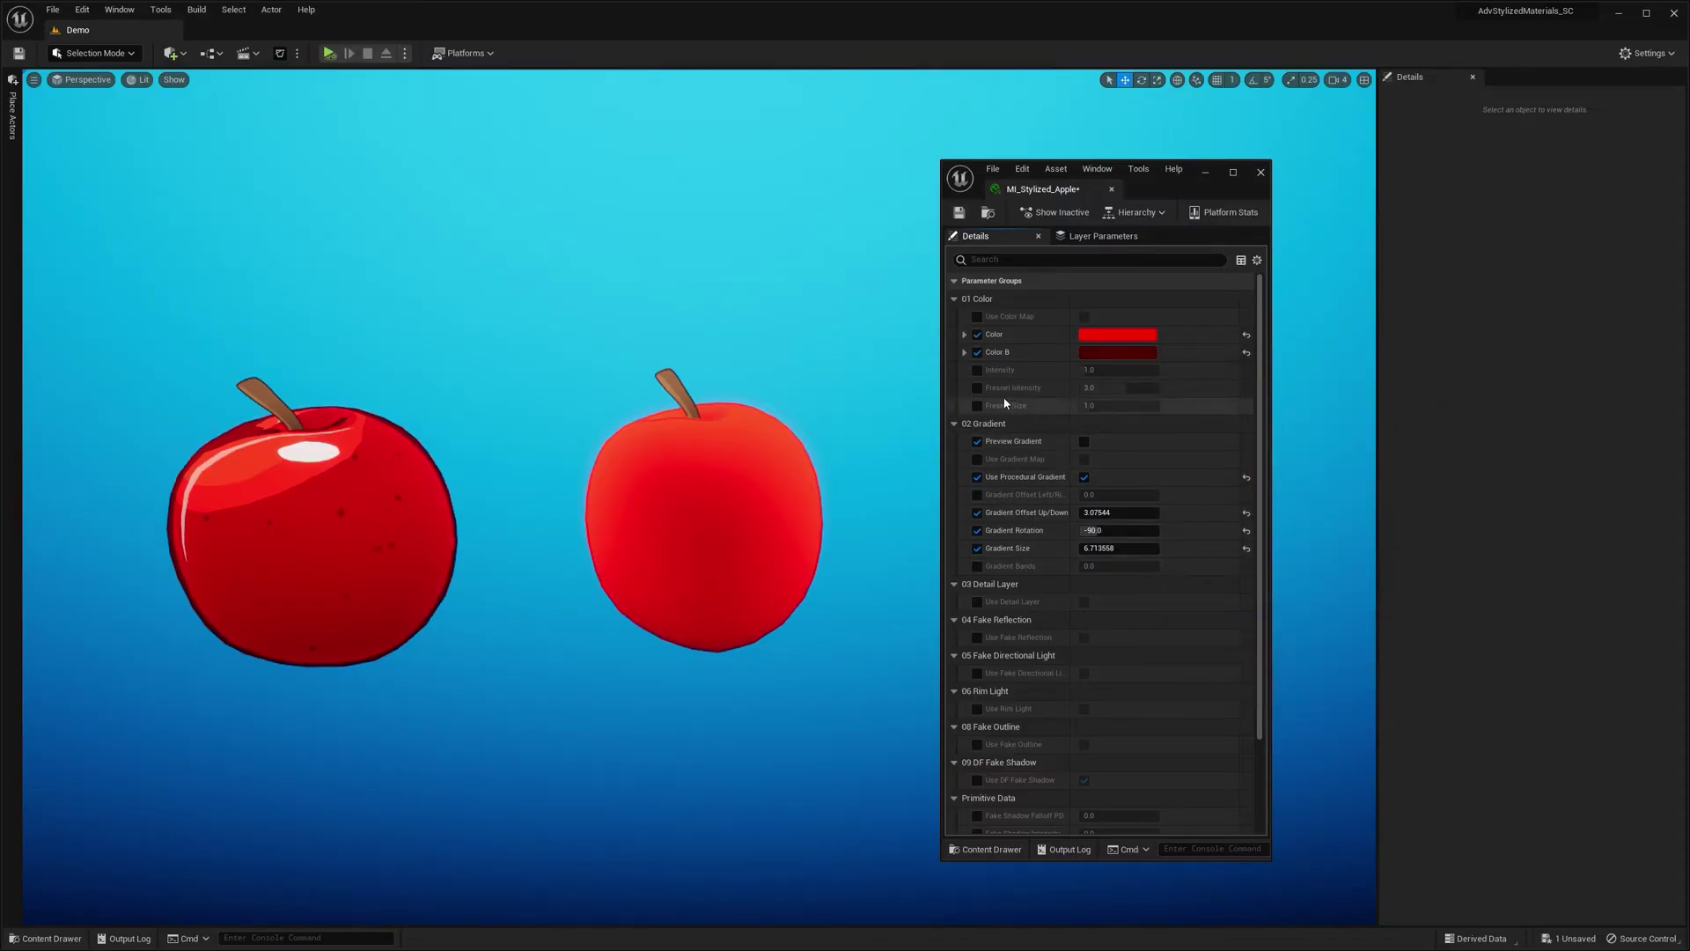
- Override Fresnel Intensity to 1.0, then compare the apples in unlit and lit shading
click(977, 388)
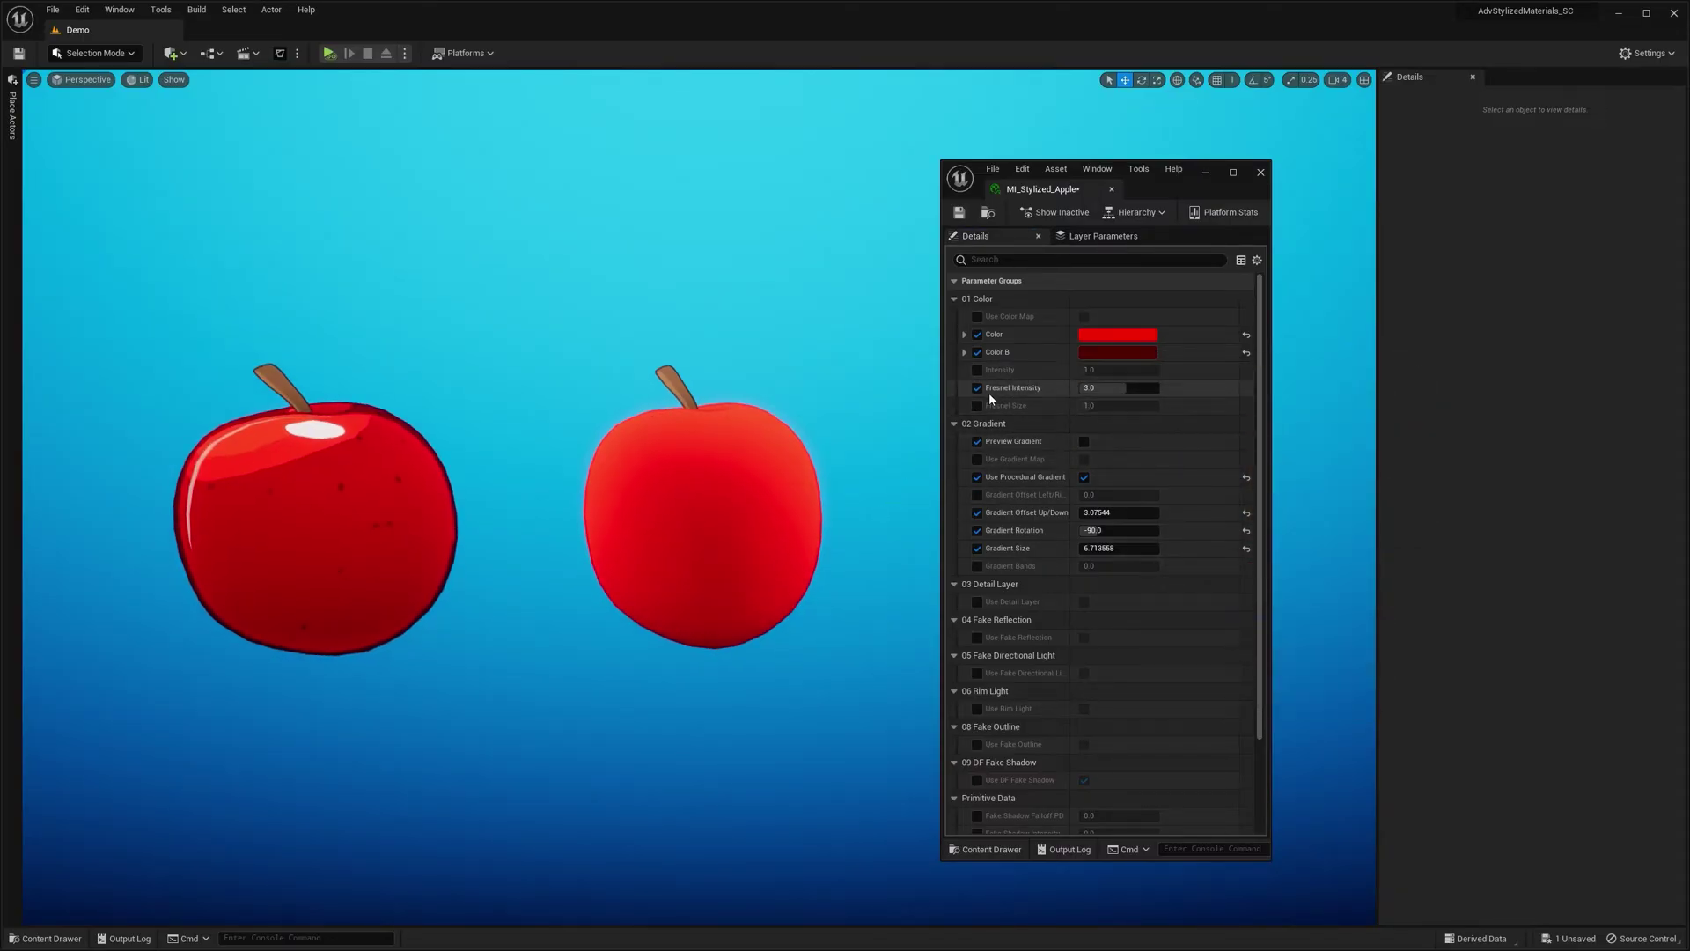
click(1133, 395)
text(1)
key(Return)
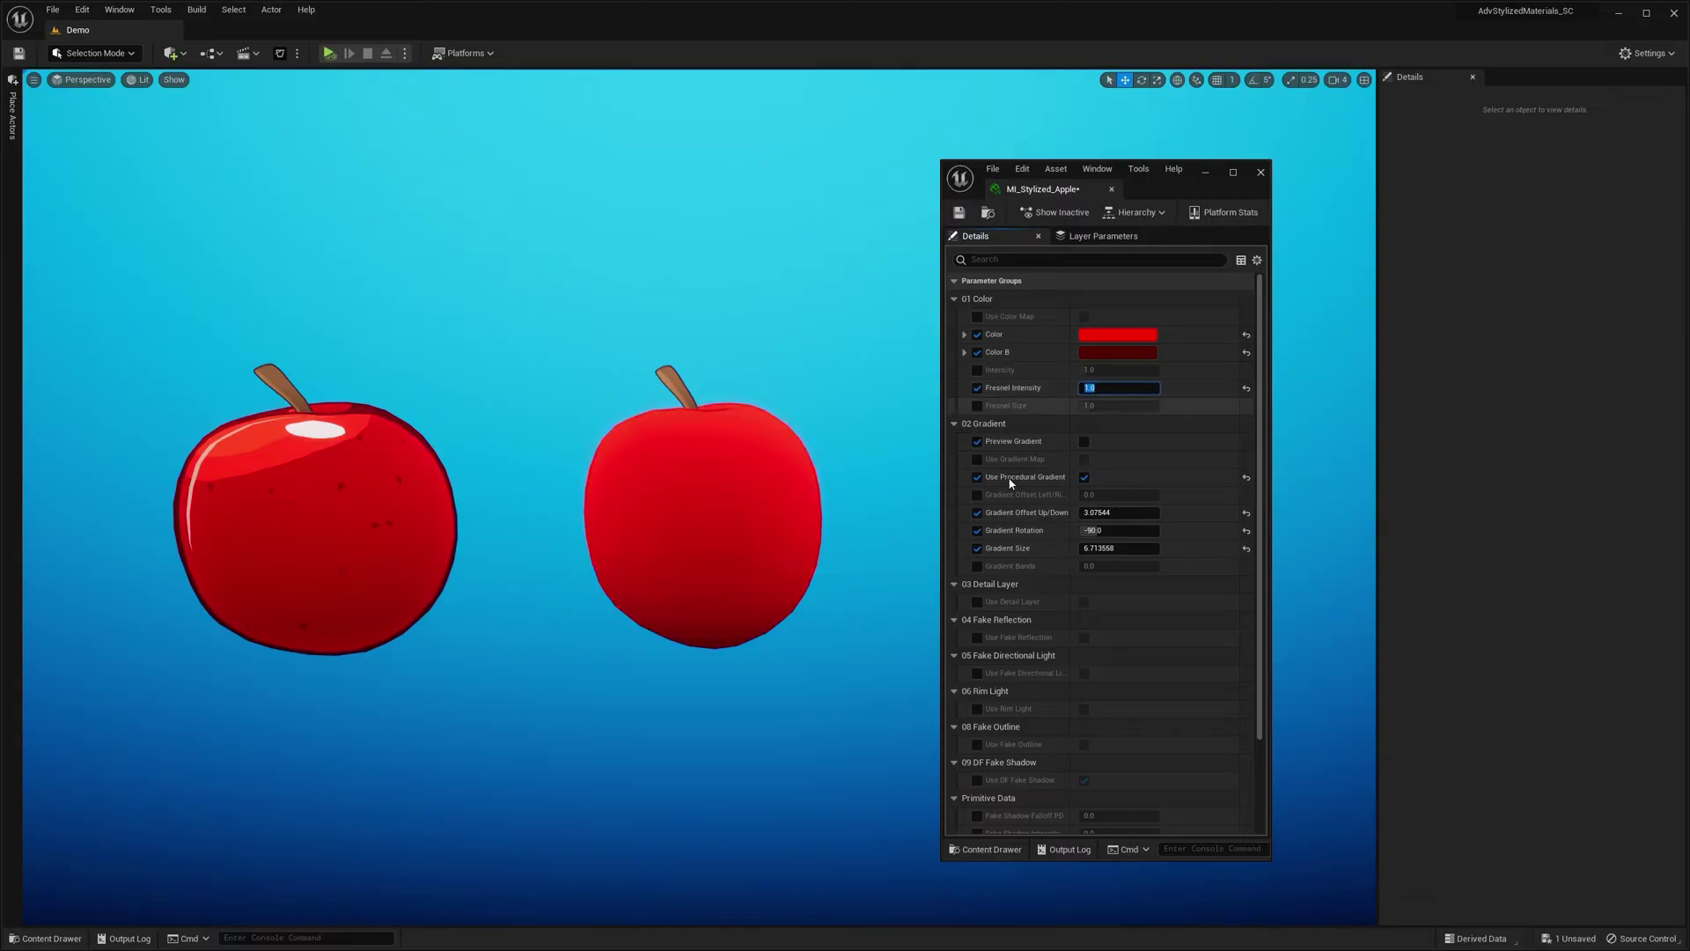
key(alt+3)
key(alt+4)
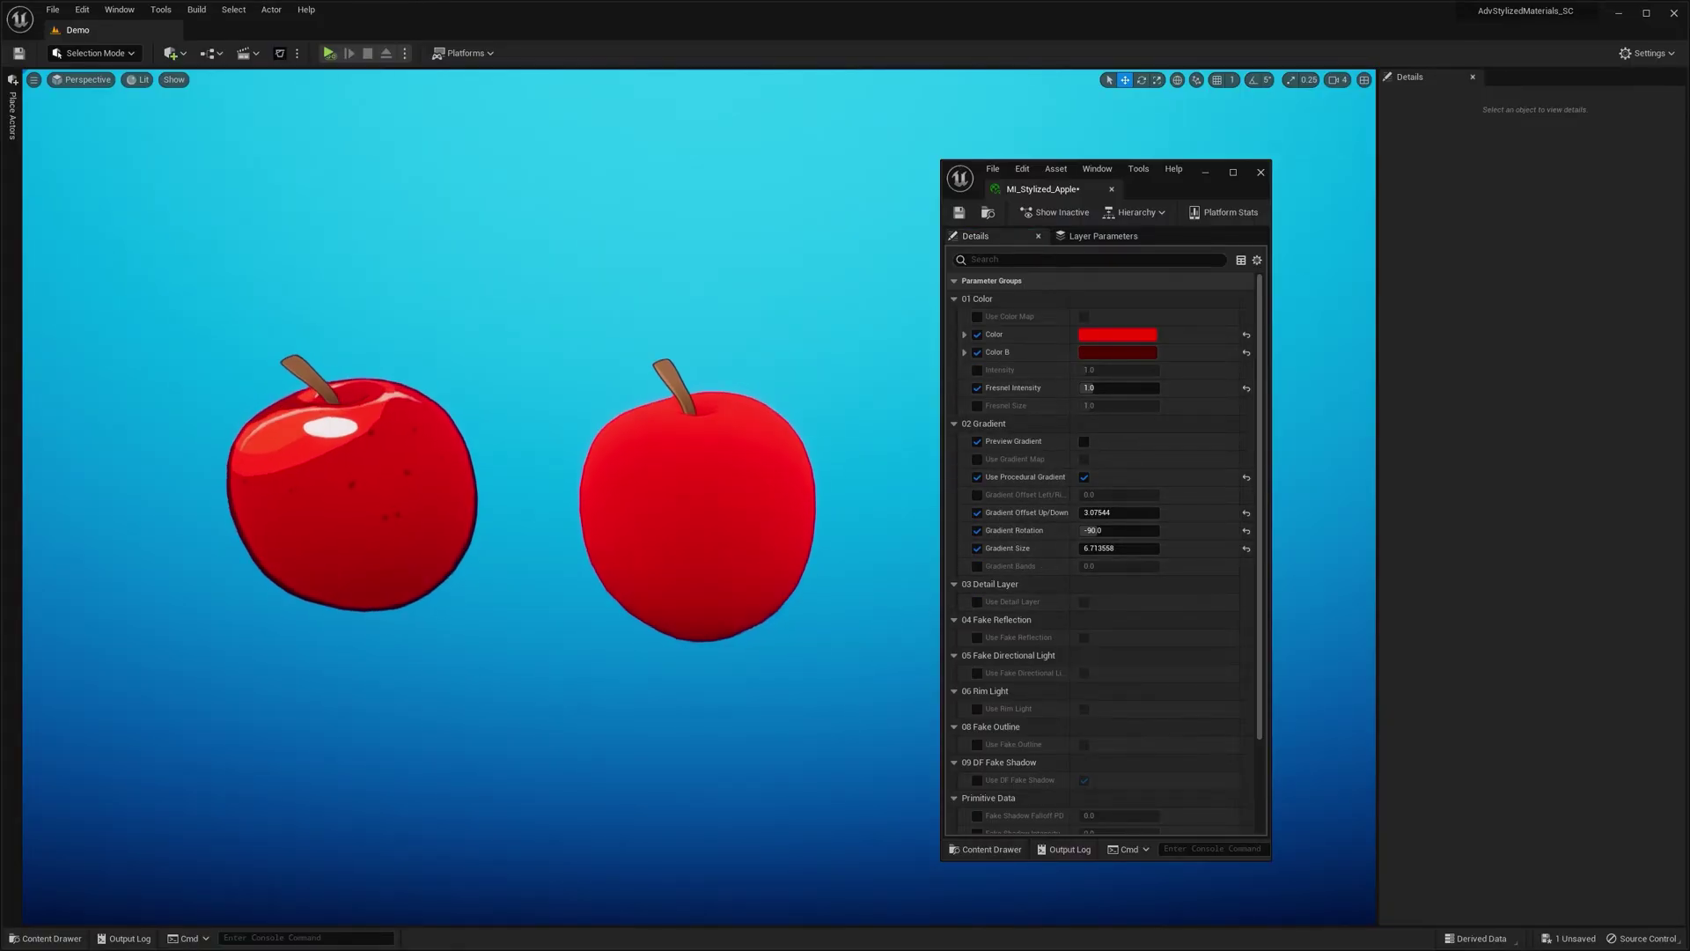
- Override Gradient Bands and preview the gradient with 5 bands in unlit view
click(977, 566)
key(alt+3)
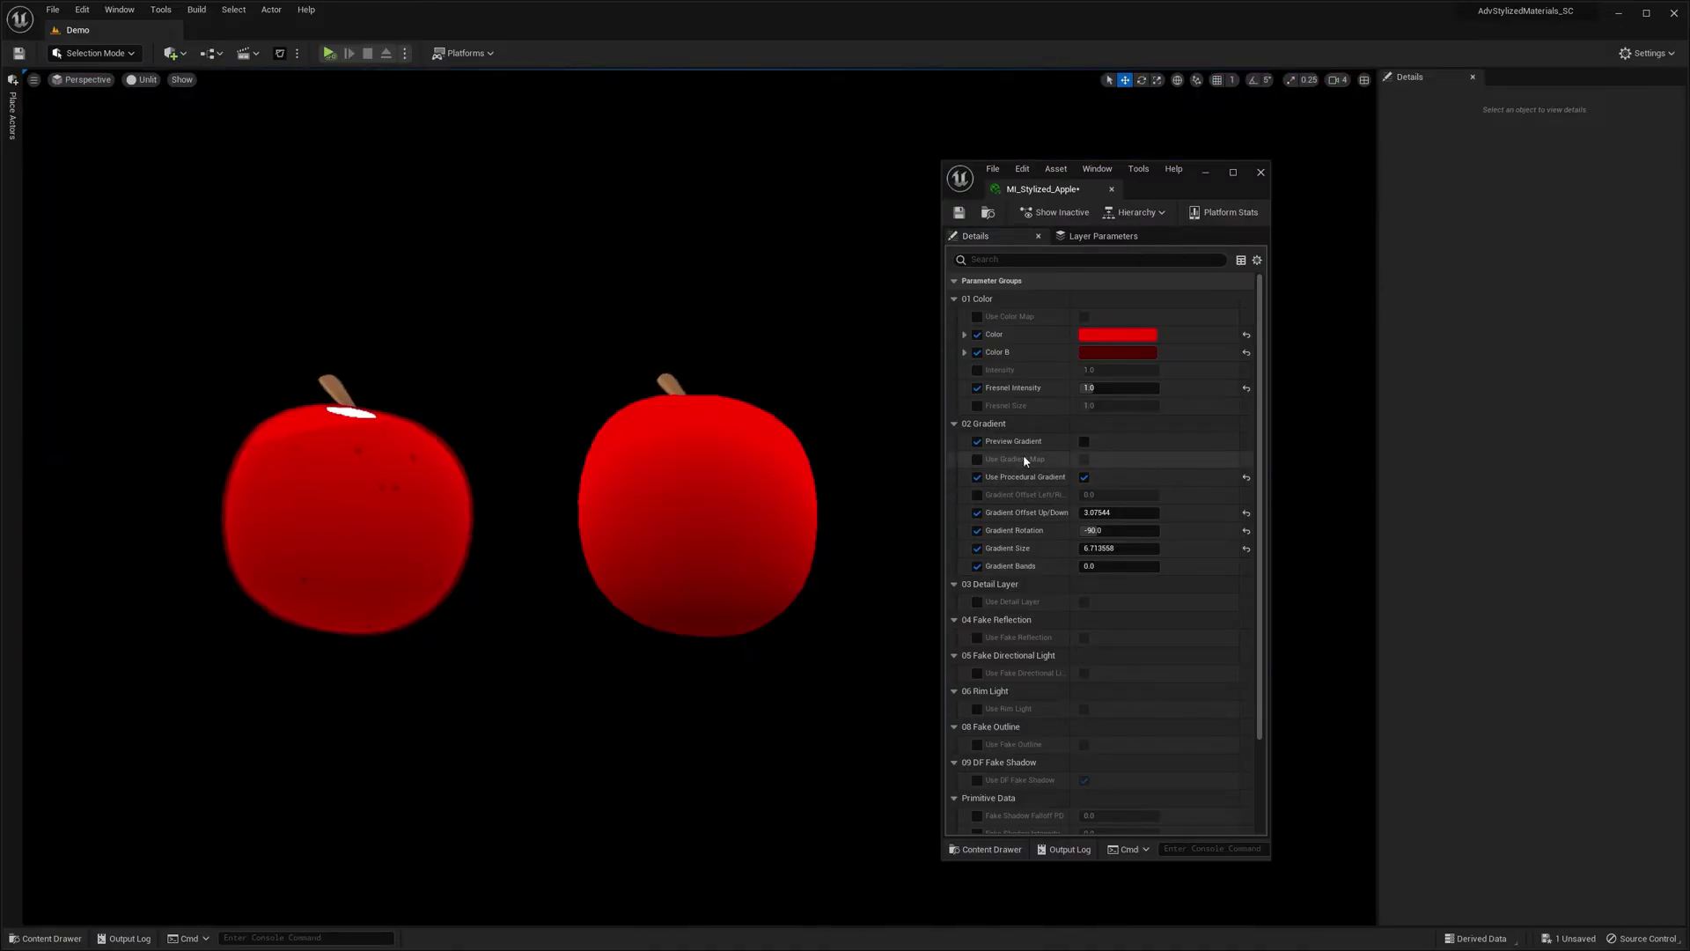
click(1084, 441)
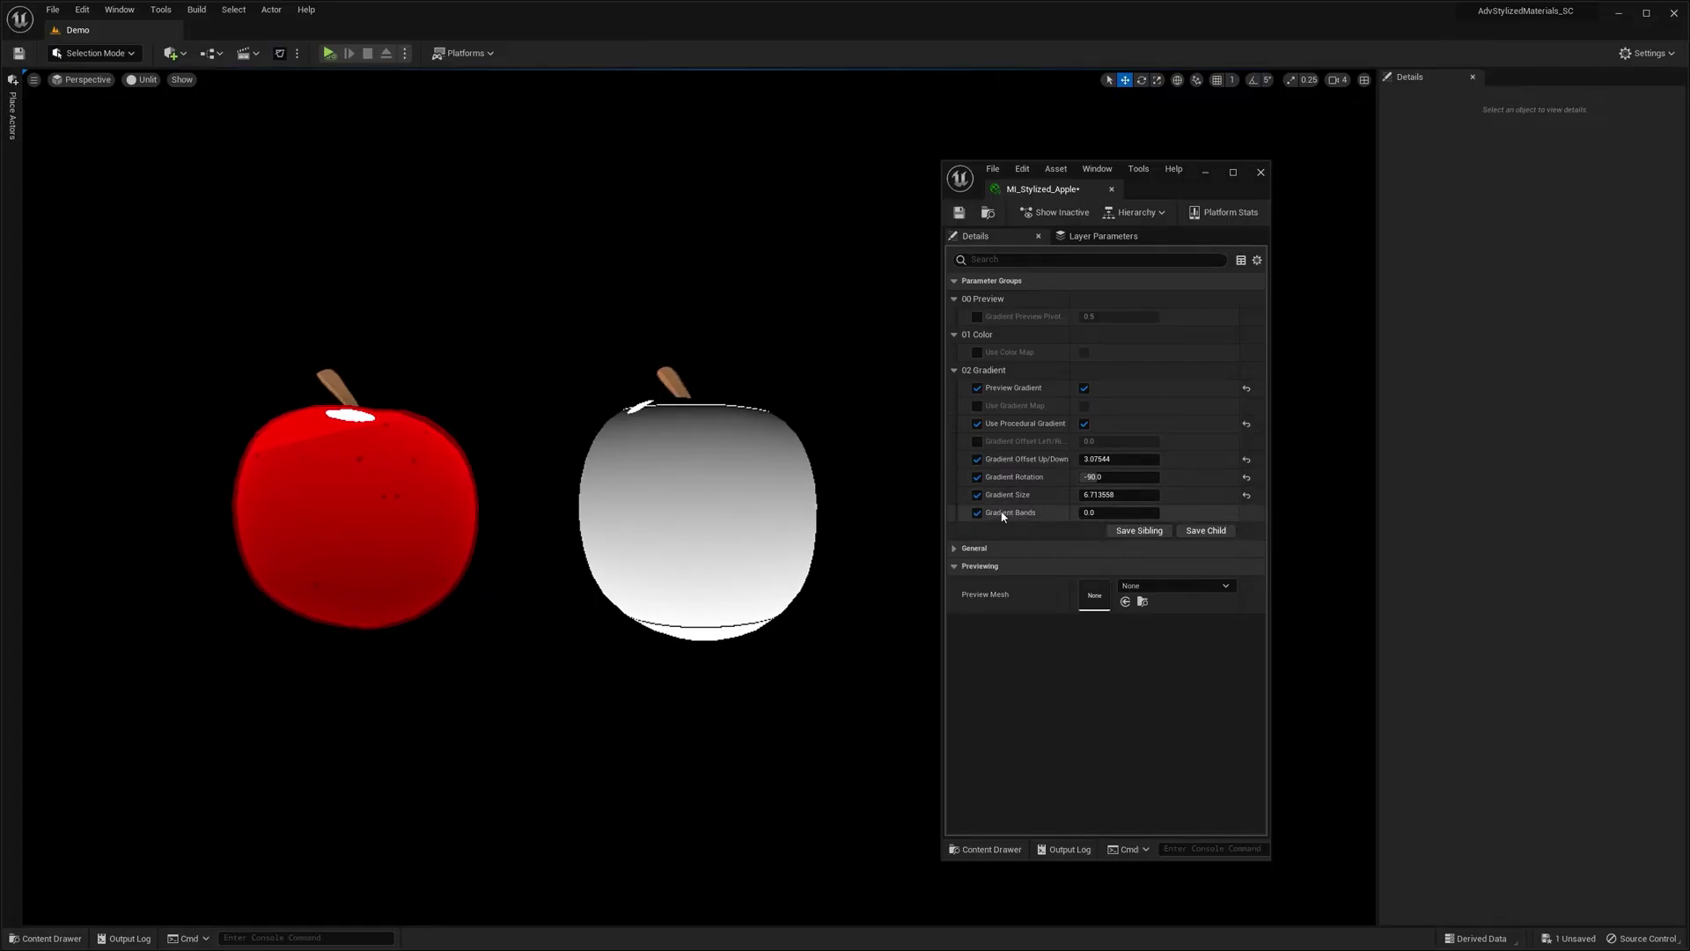
click(1117, 513)
text(5)
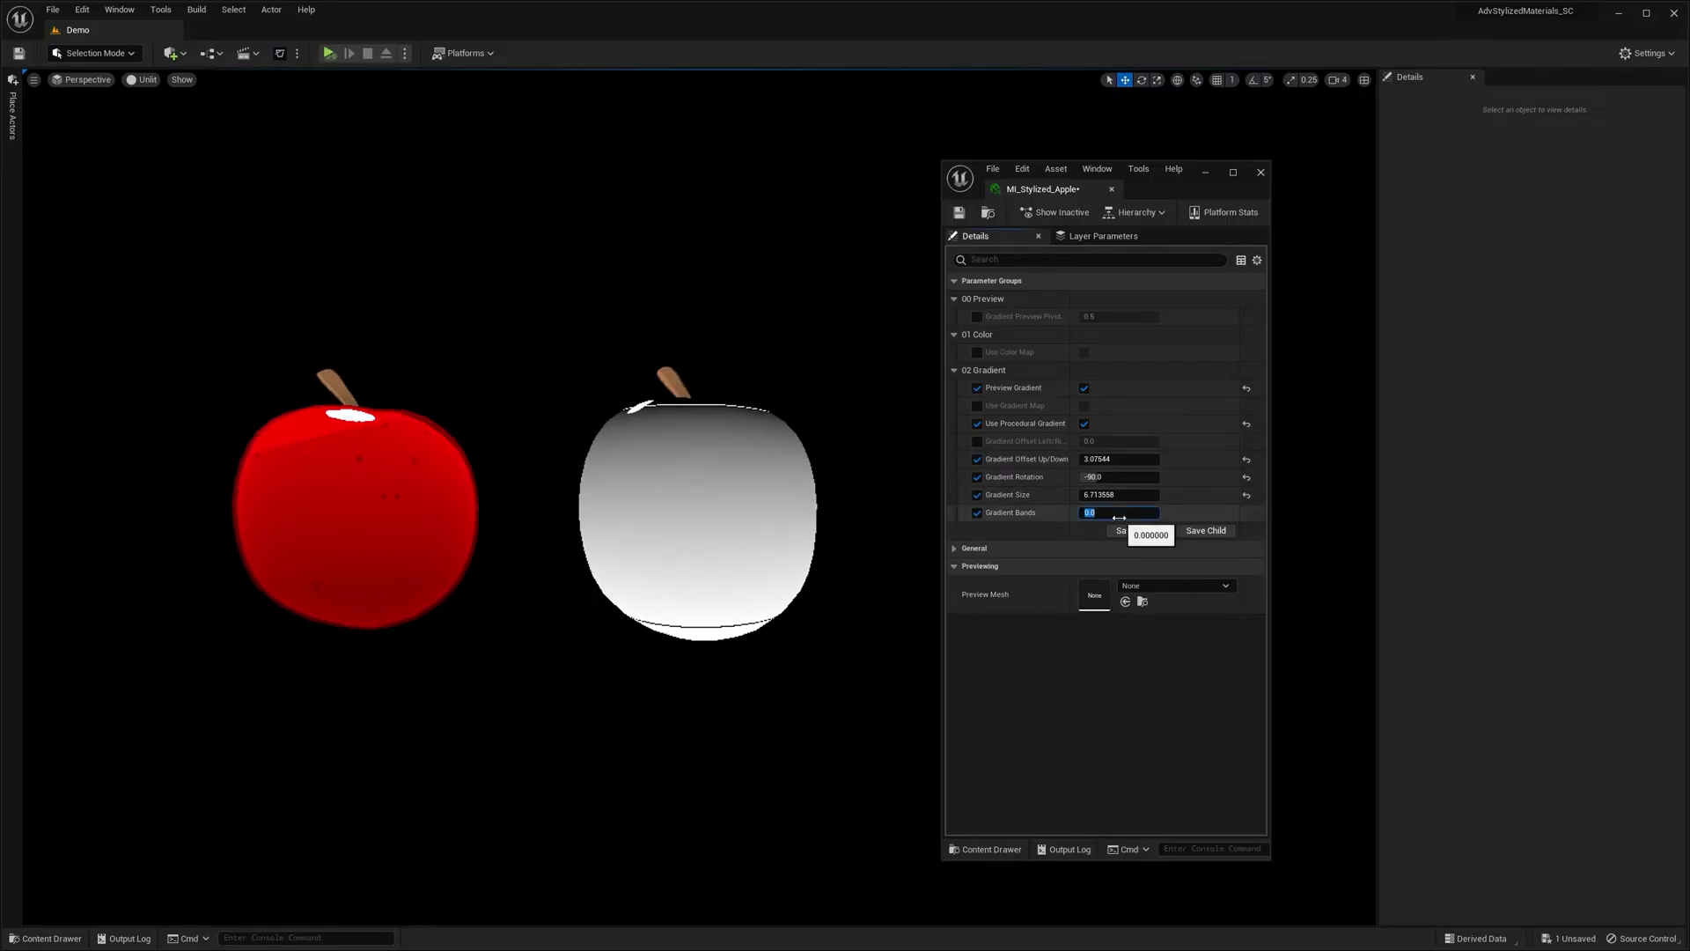
key(Return)
key(alt+4)
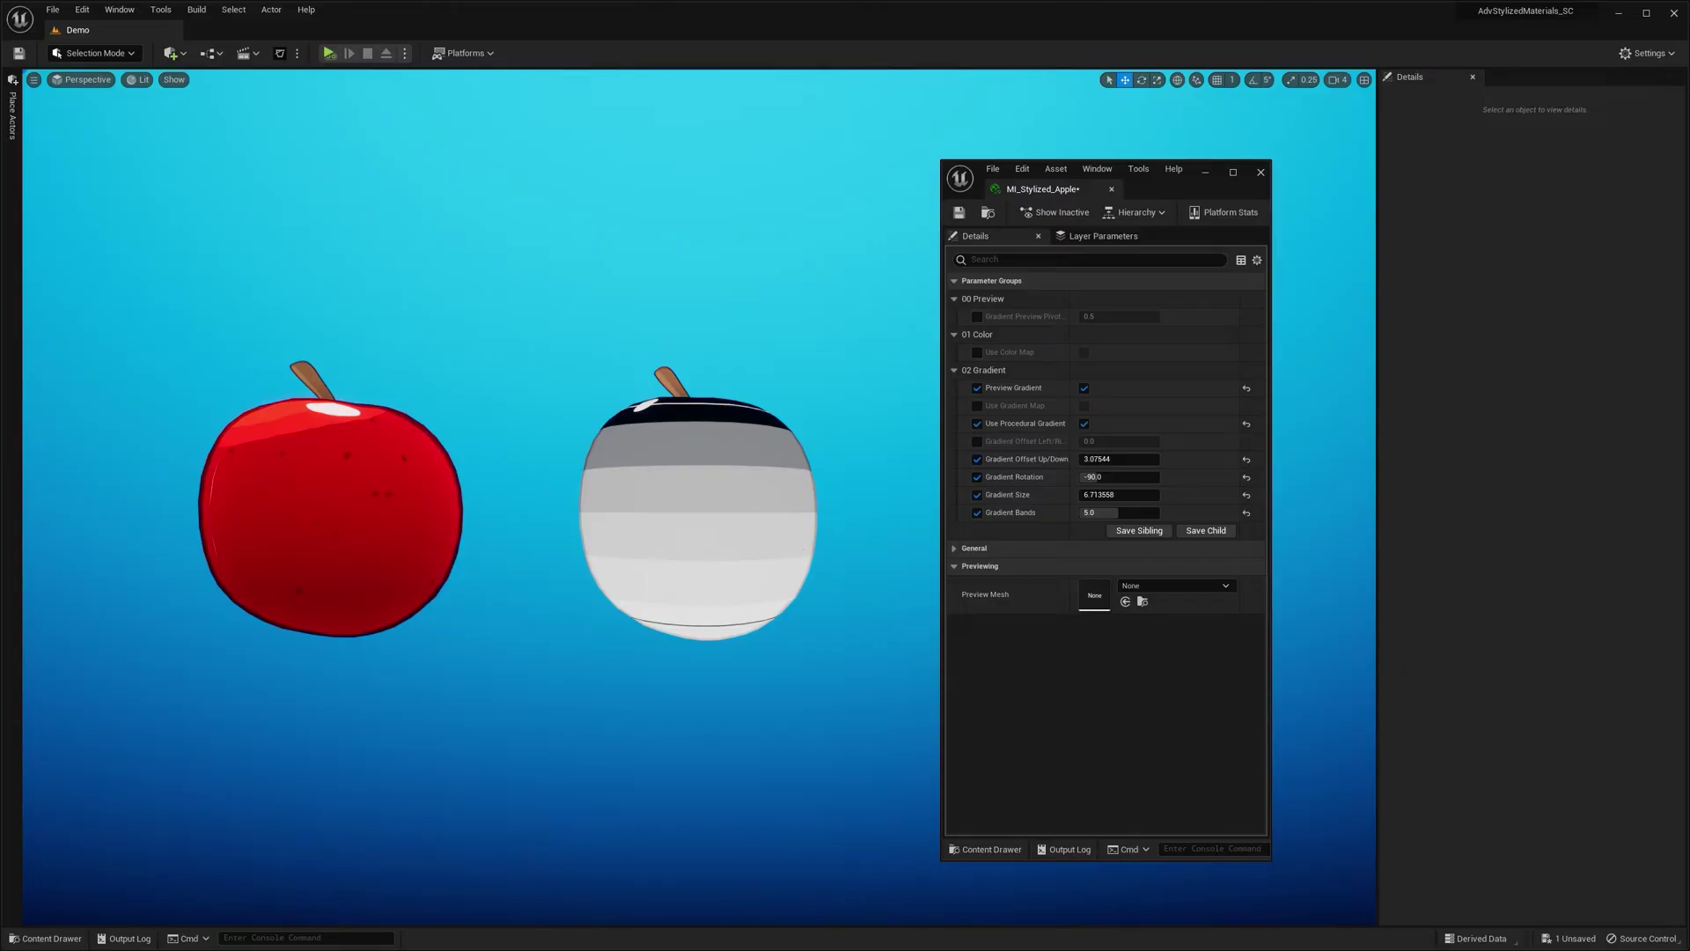
- Turn the gradient preview off, try 3 gradient bands, then set bands back to 0
click(1085, 388)
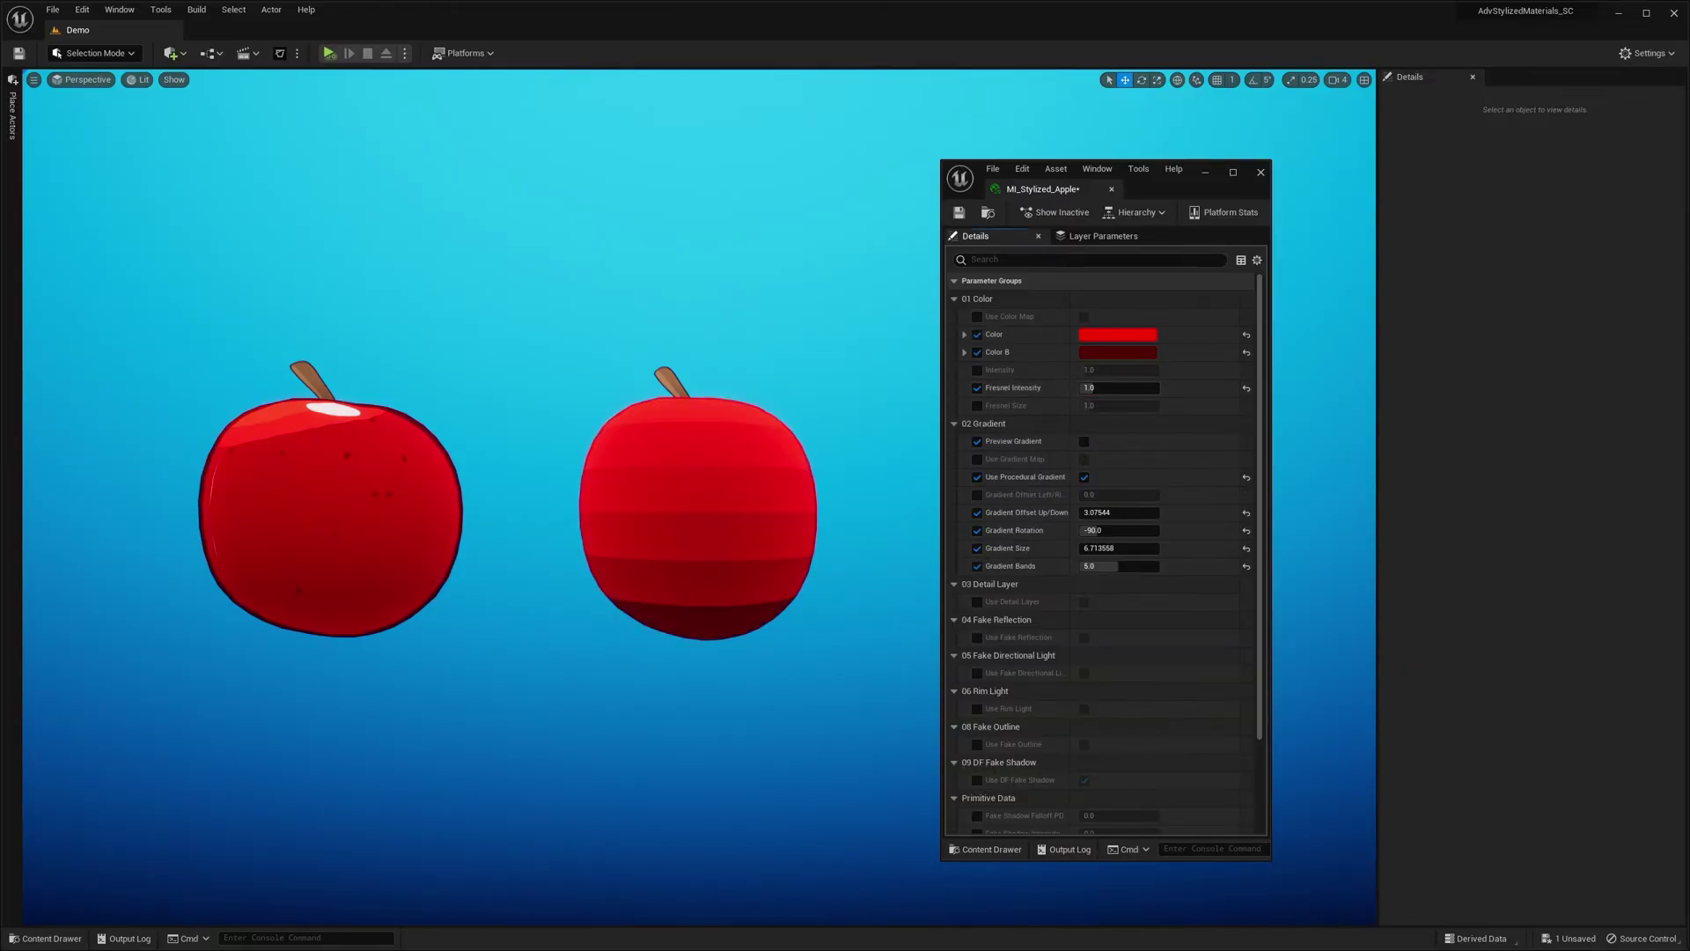
click(1112, 566)
text(3)
key(Return)
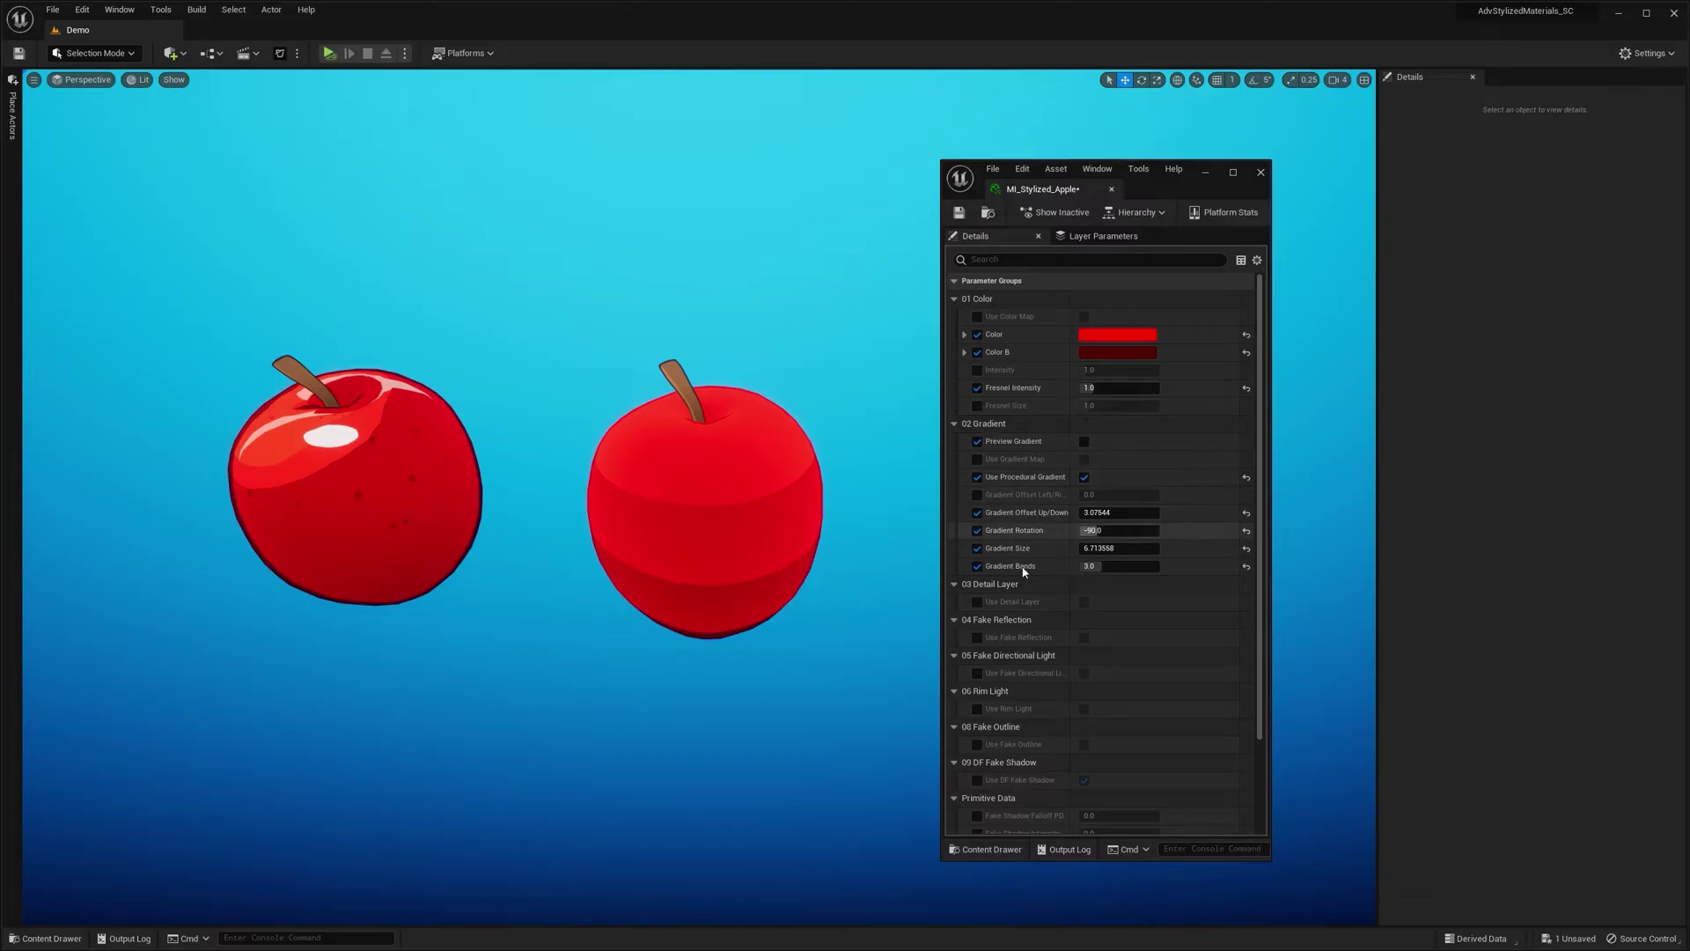
click(1113, 567)
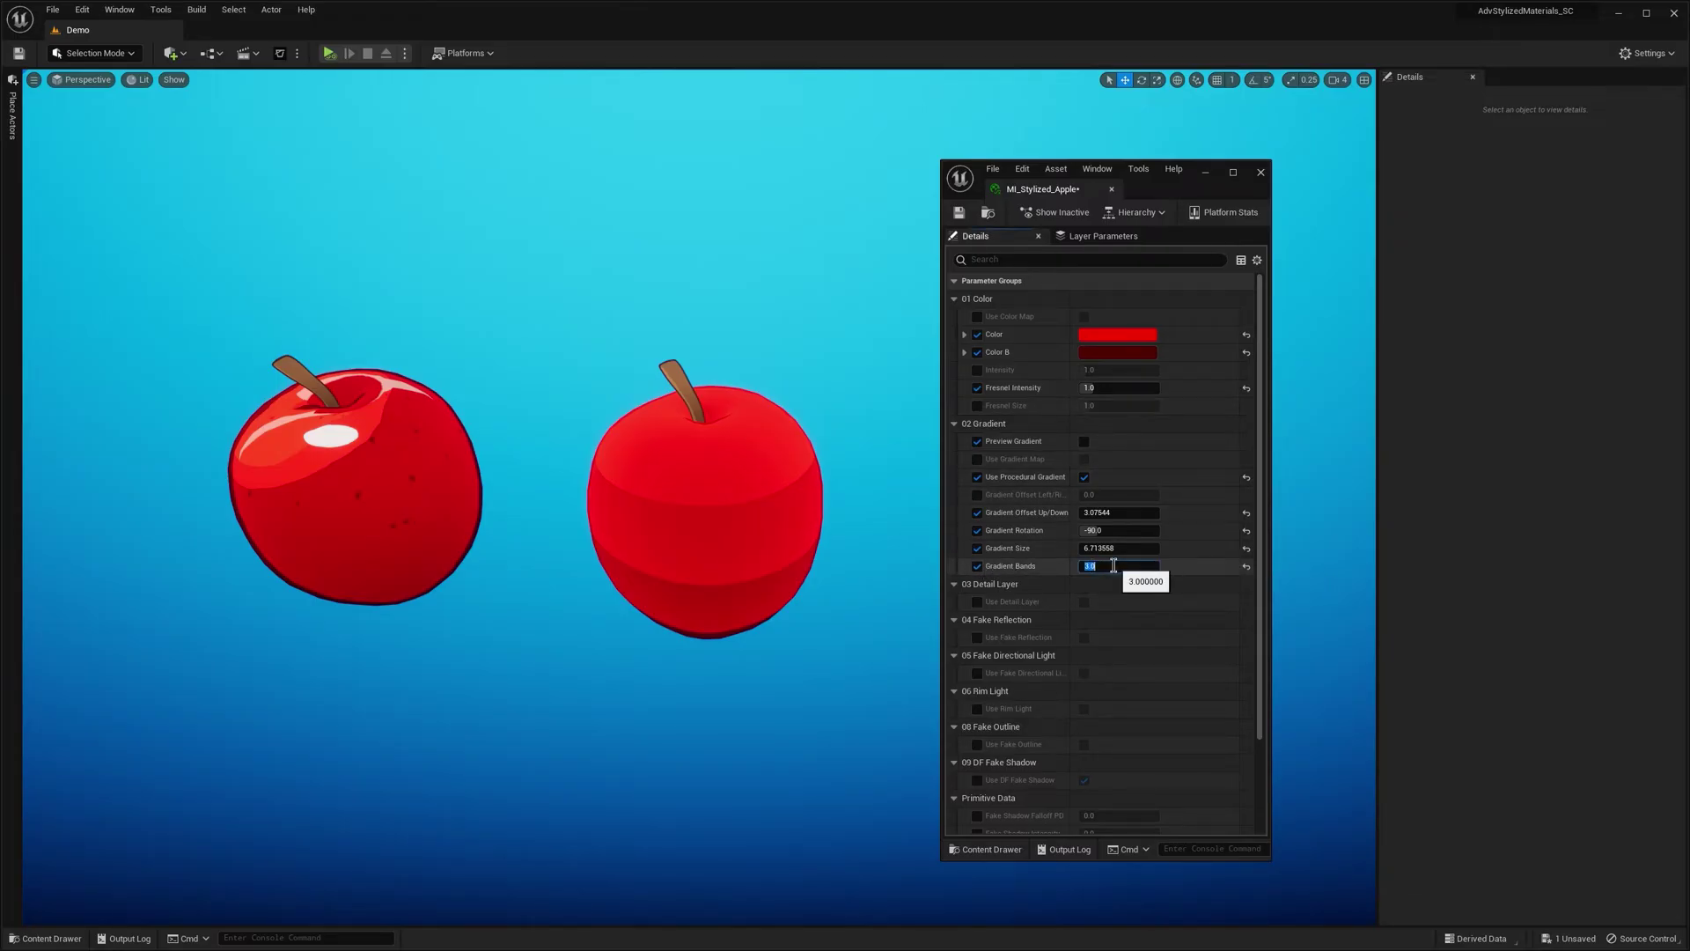
key(Return)
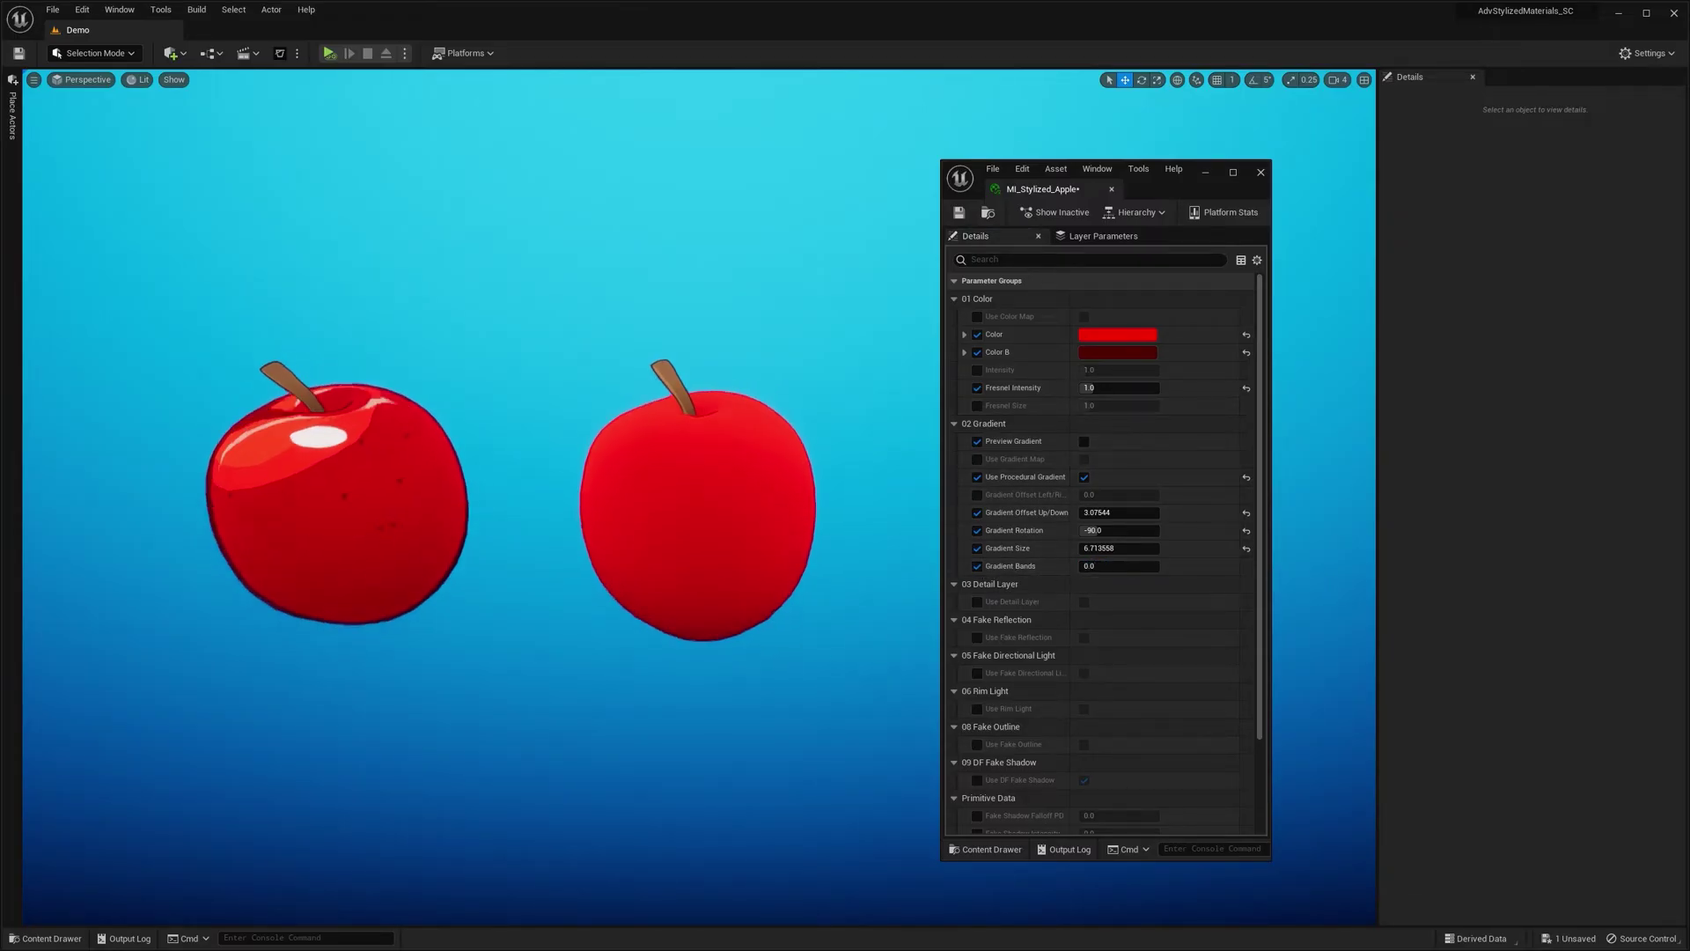
- Turn on Use Detail Layer, inspect T_Pattern_11_Mask, and drag Layer Scale down to about 4.83
click(784, 684)
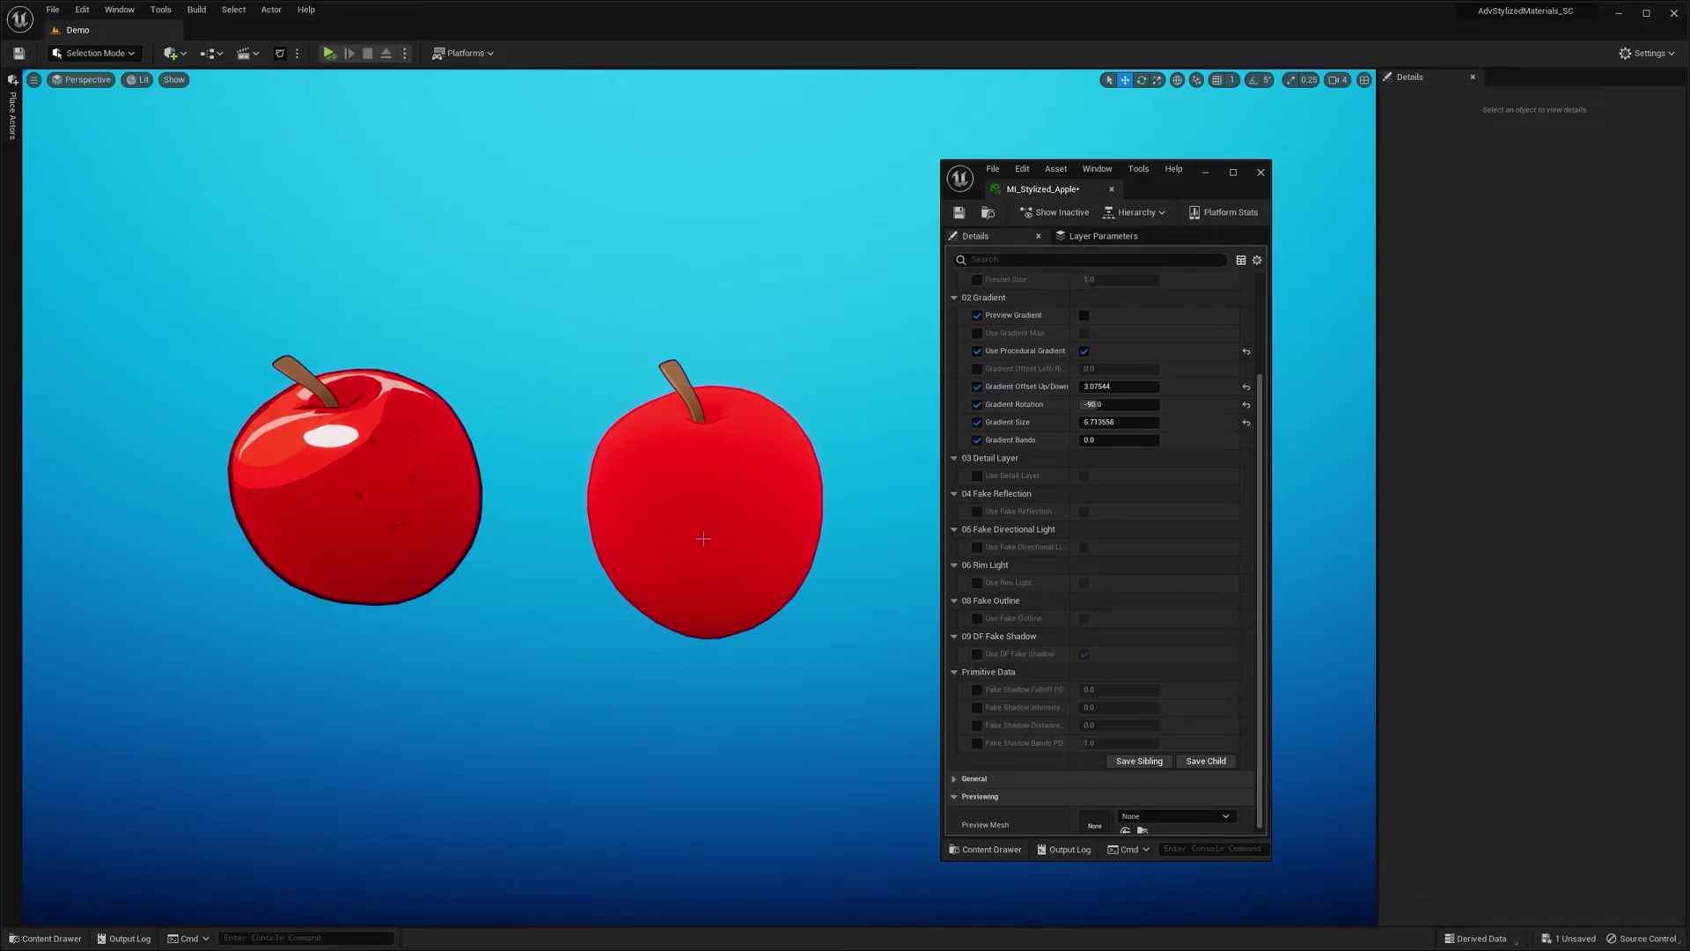
click(976, 476)
click(1084, 477)
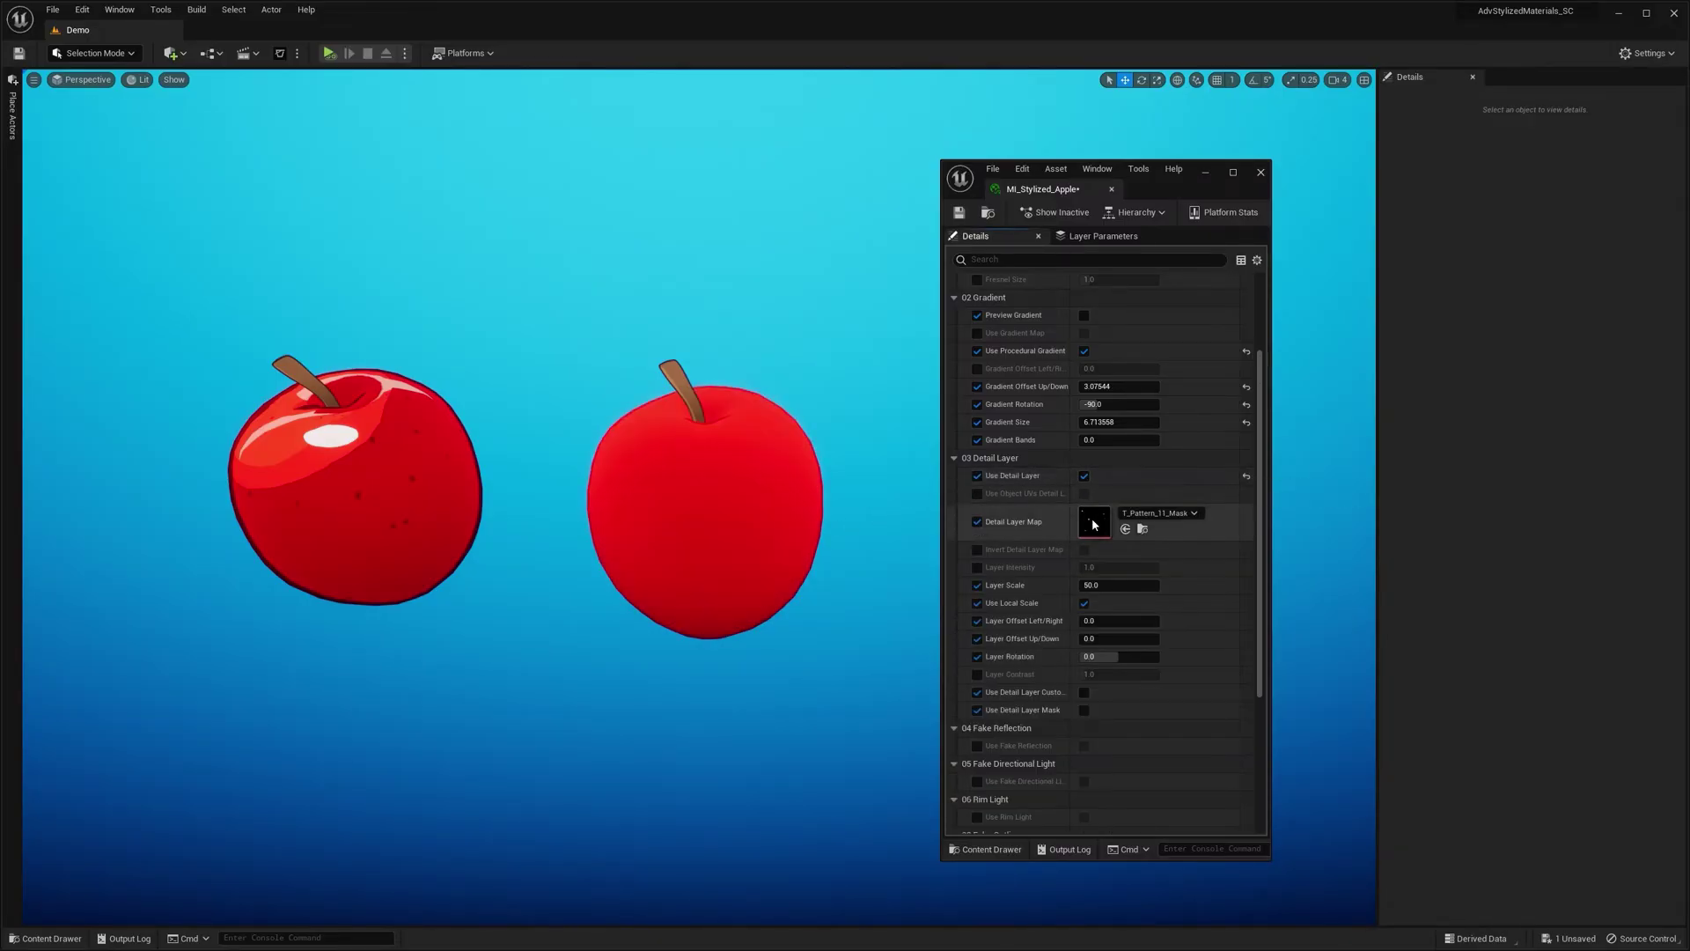
double_click(1095, 523)
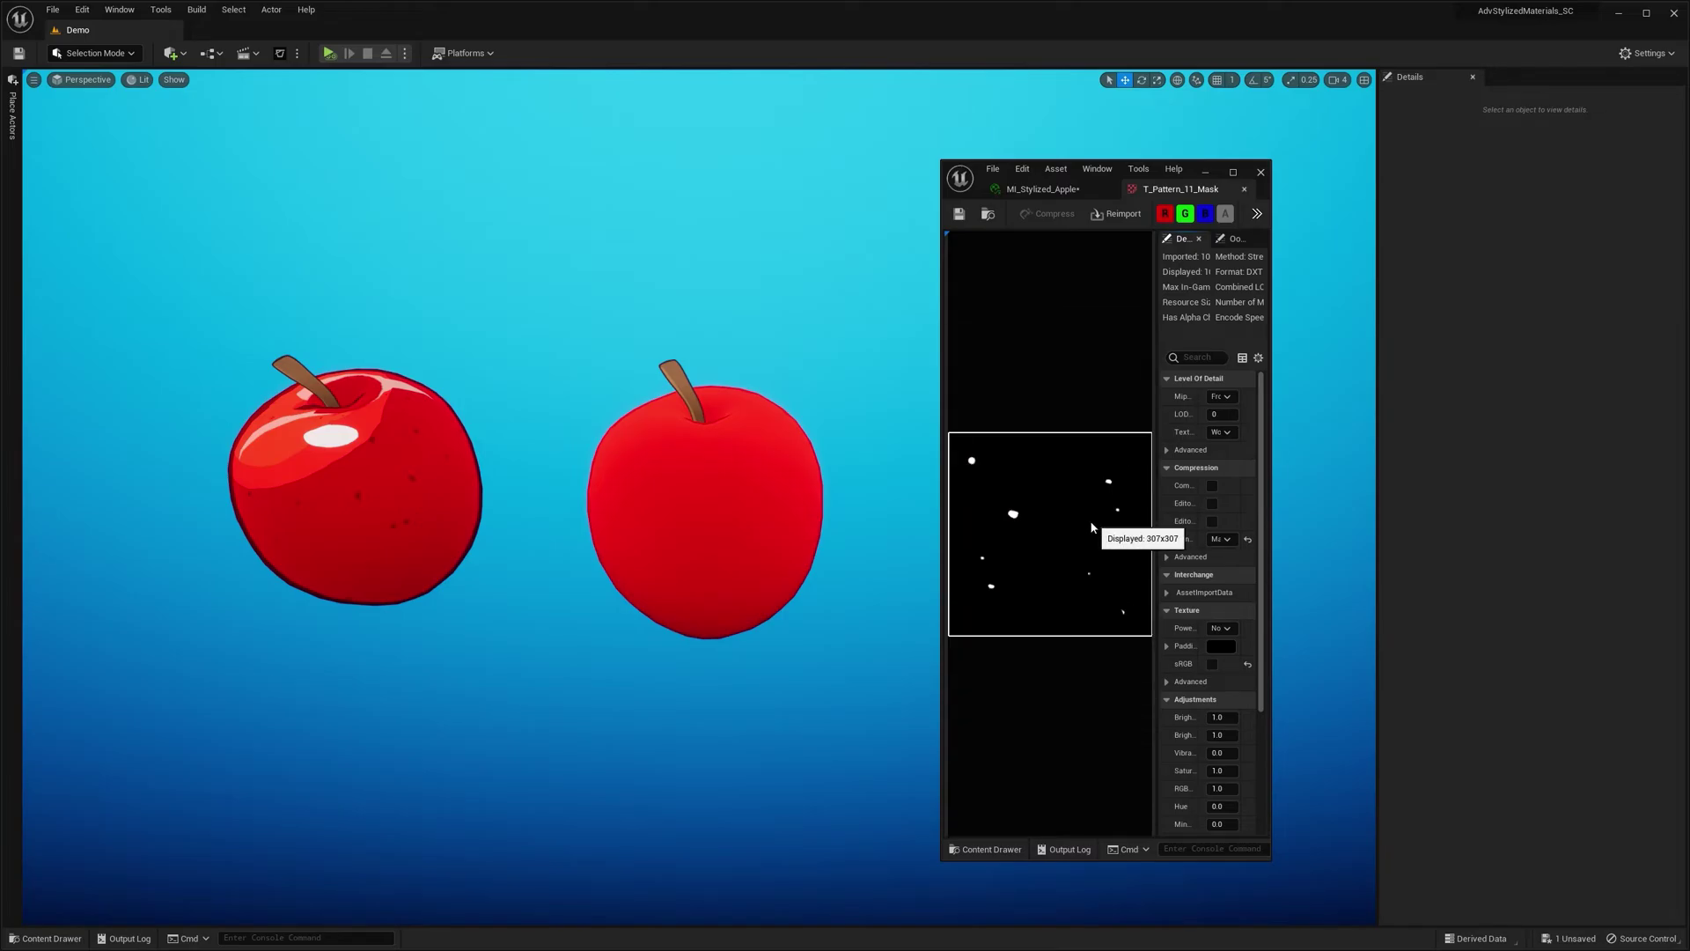
middle_click(1181, 196)
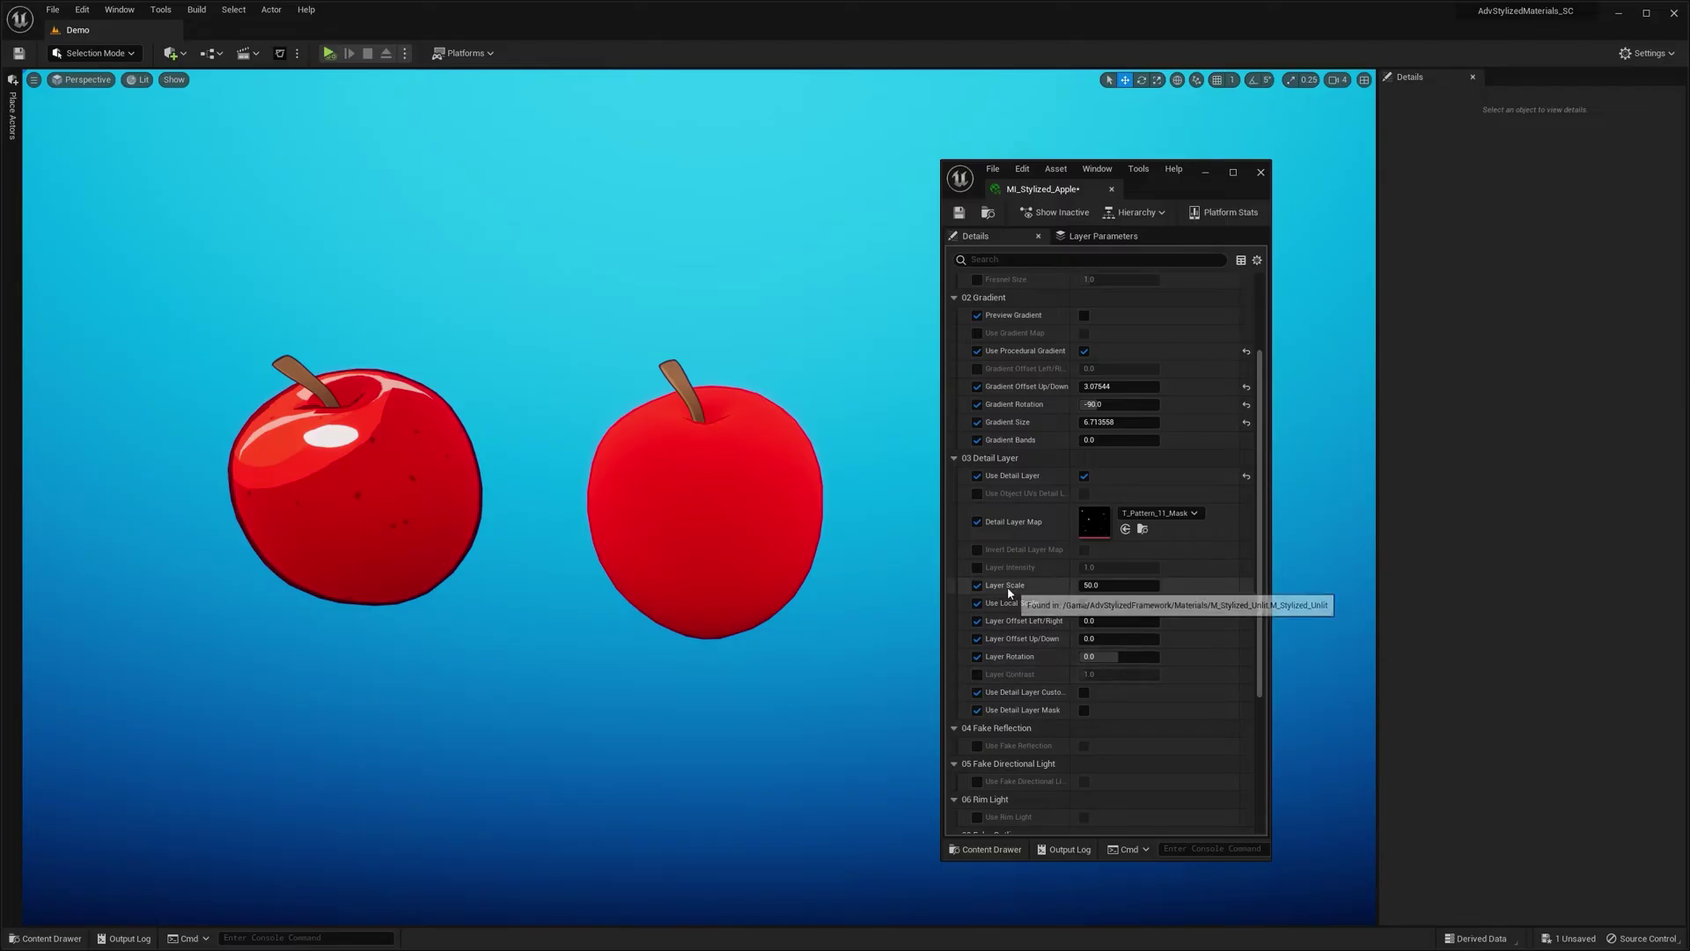
drag(1135, 586, 1091, 586)
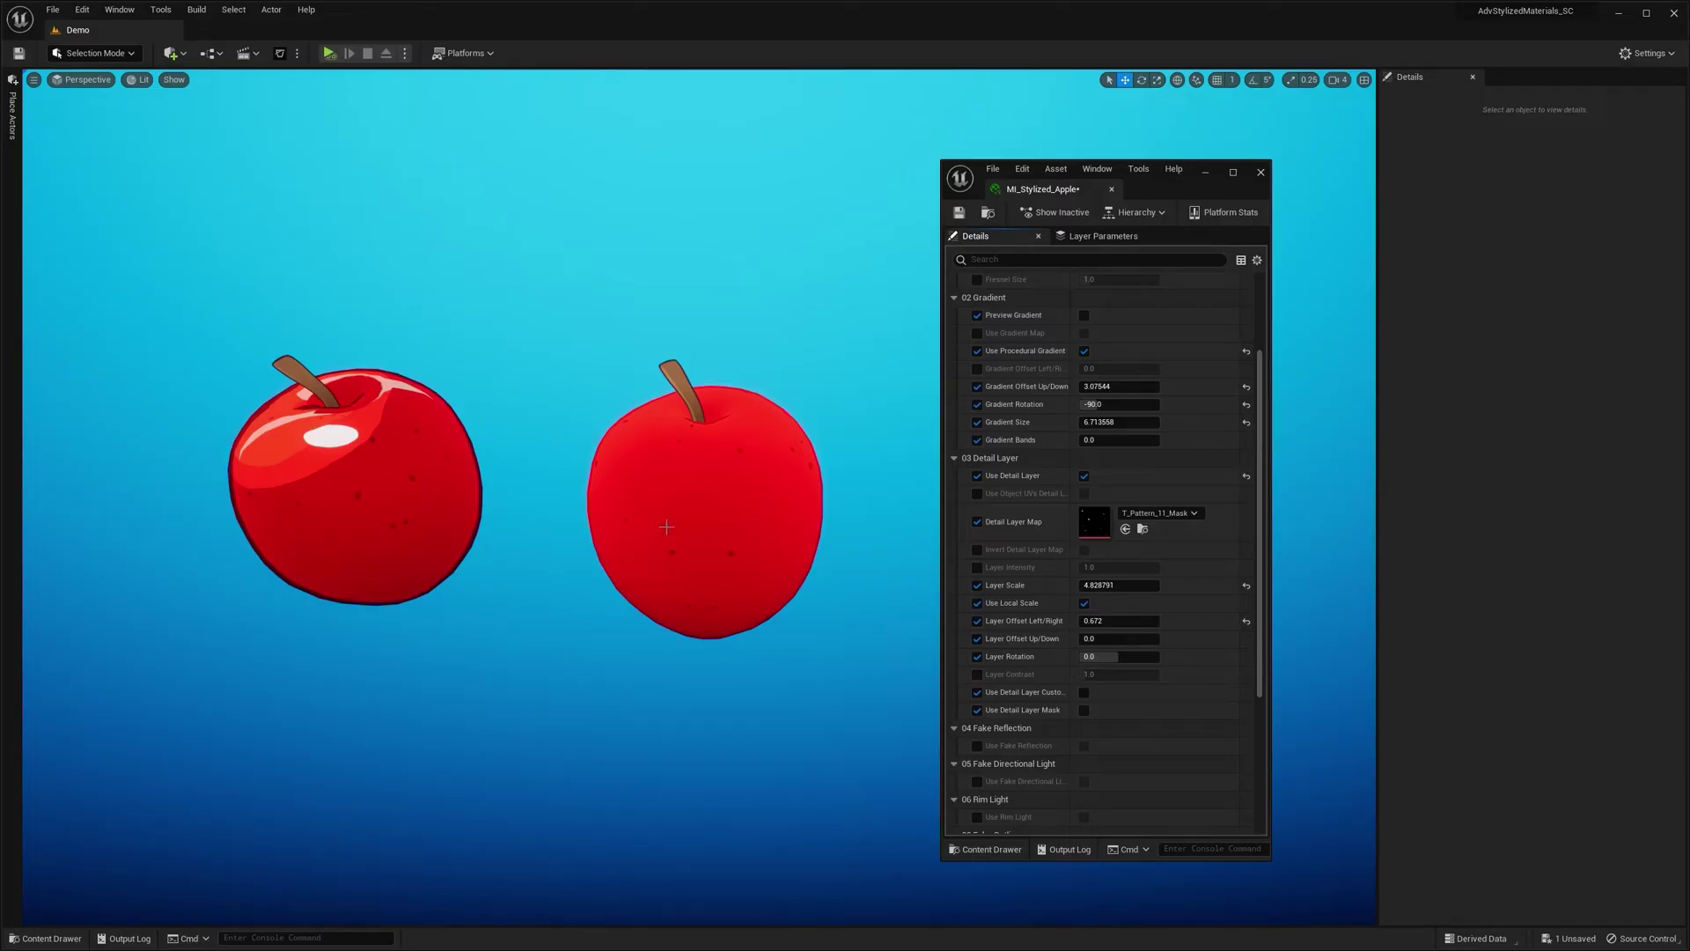
click(1161, 513)
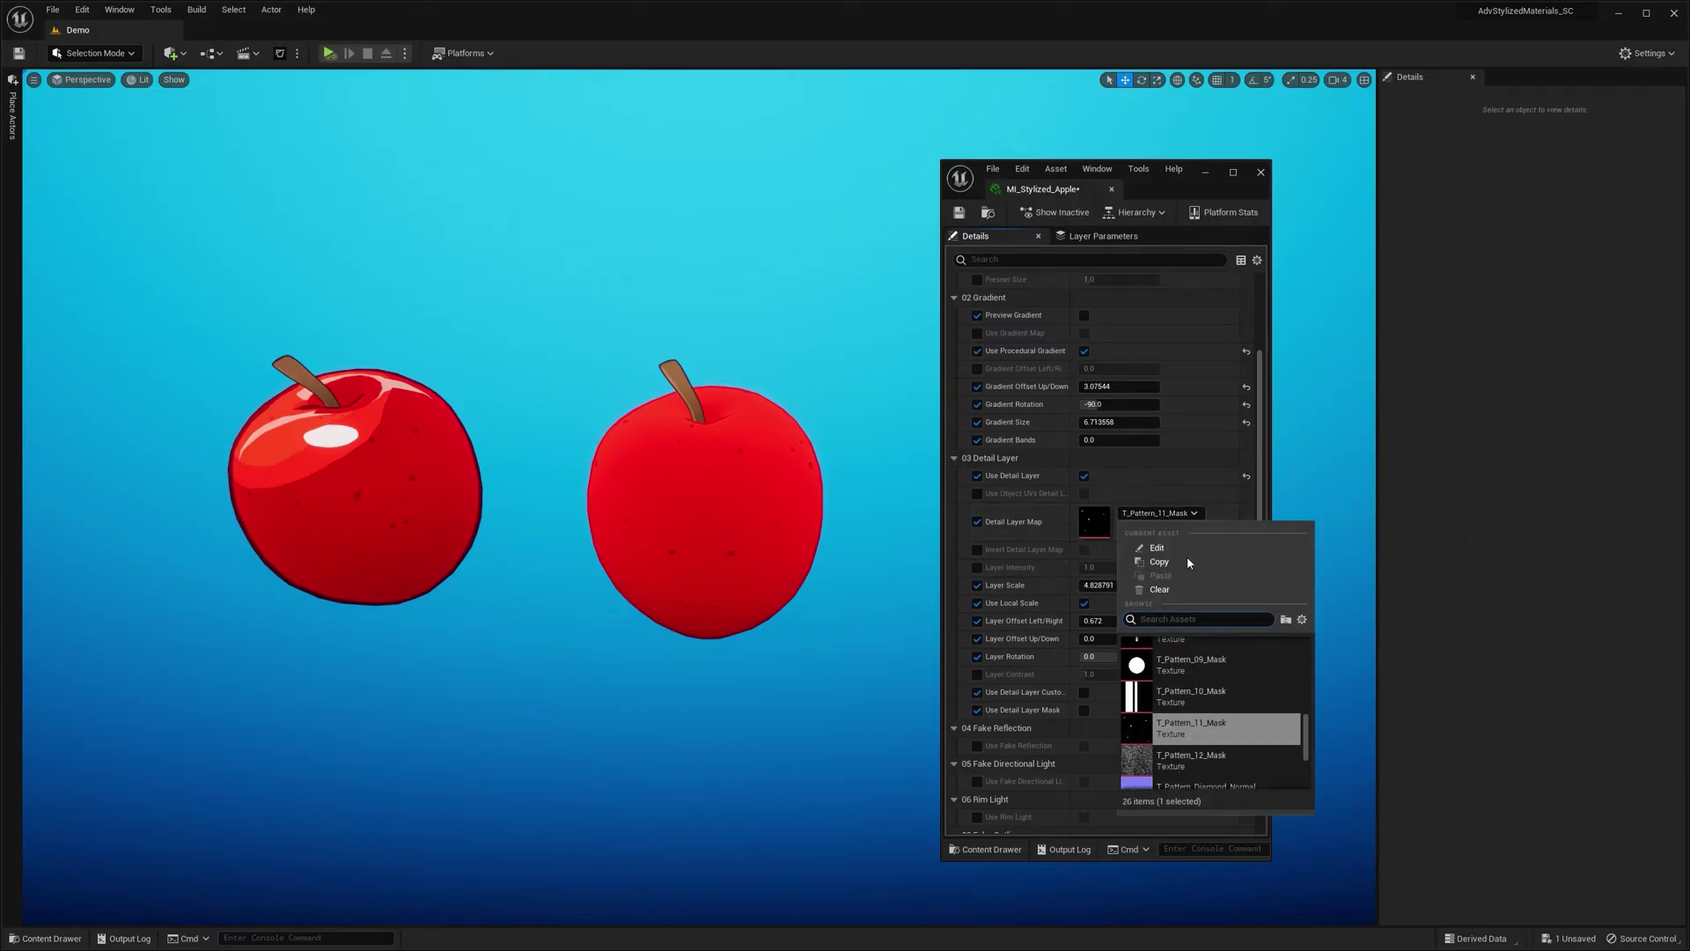
click(1154, 759)
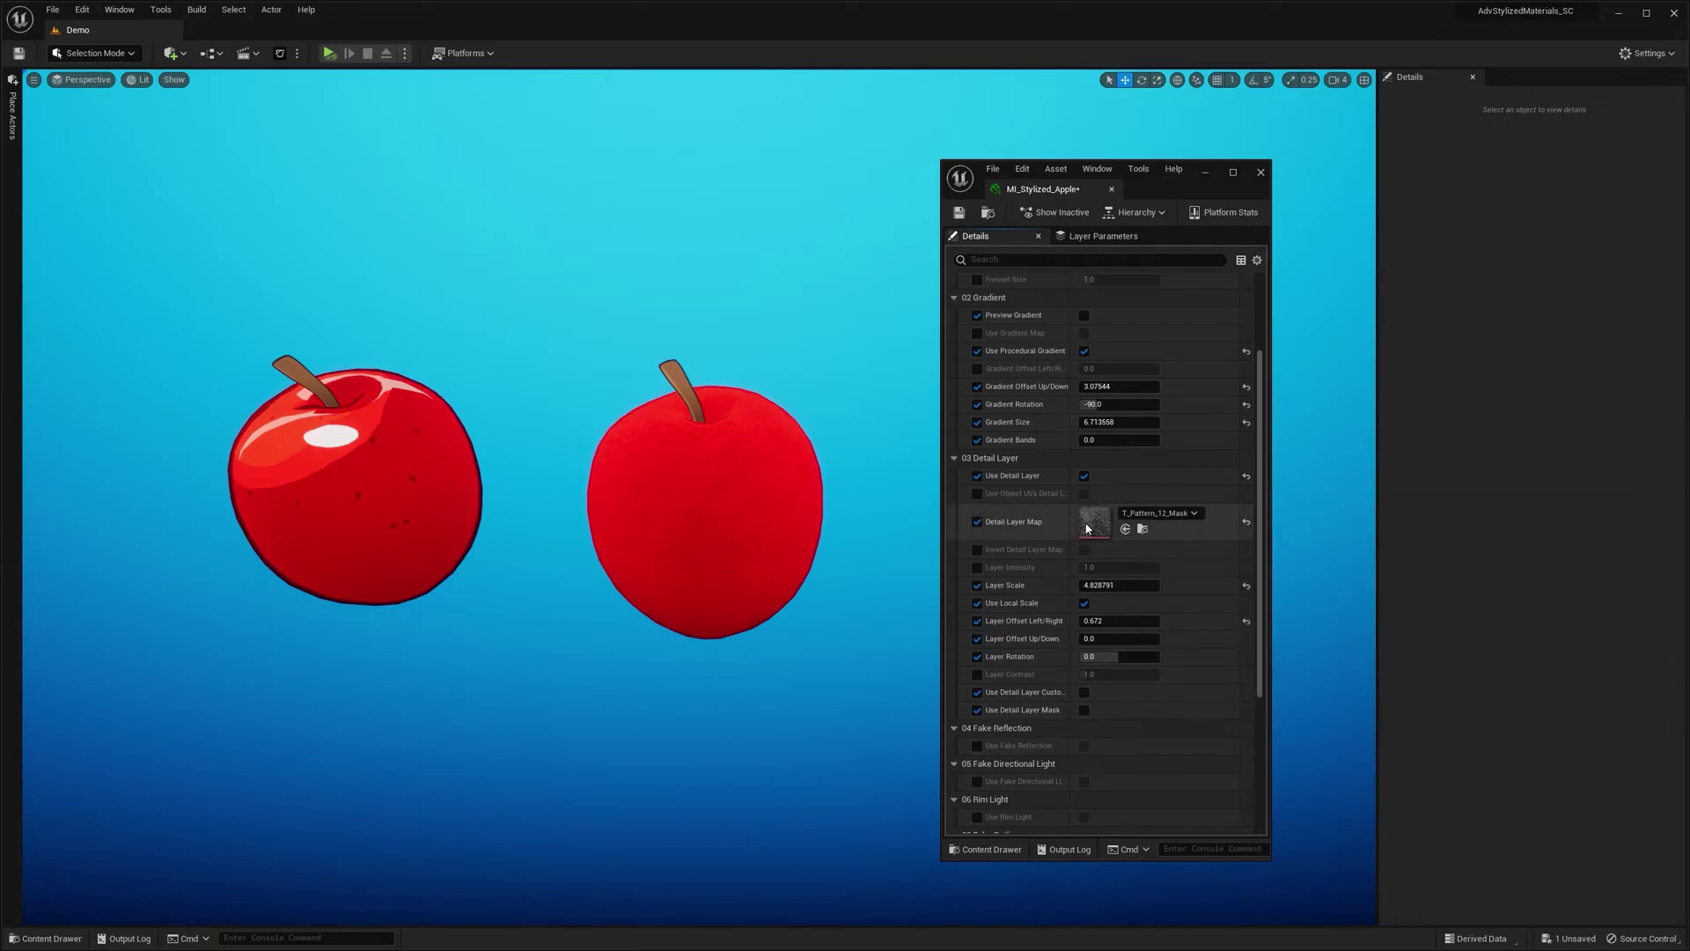
click(1160, 512)
scroll(1156, 722, up, 2)
scroll(1156, 722, up, 1)
click(1134, 673)
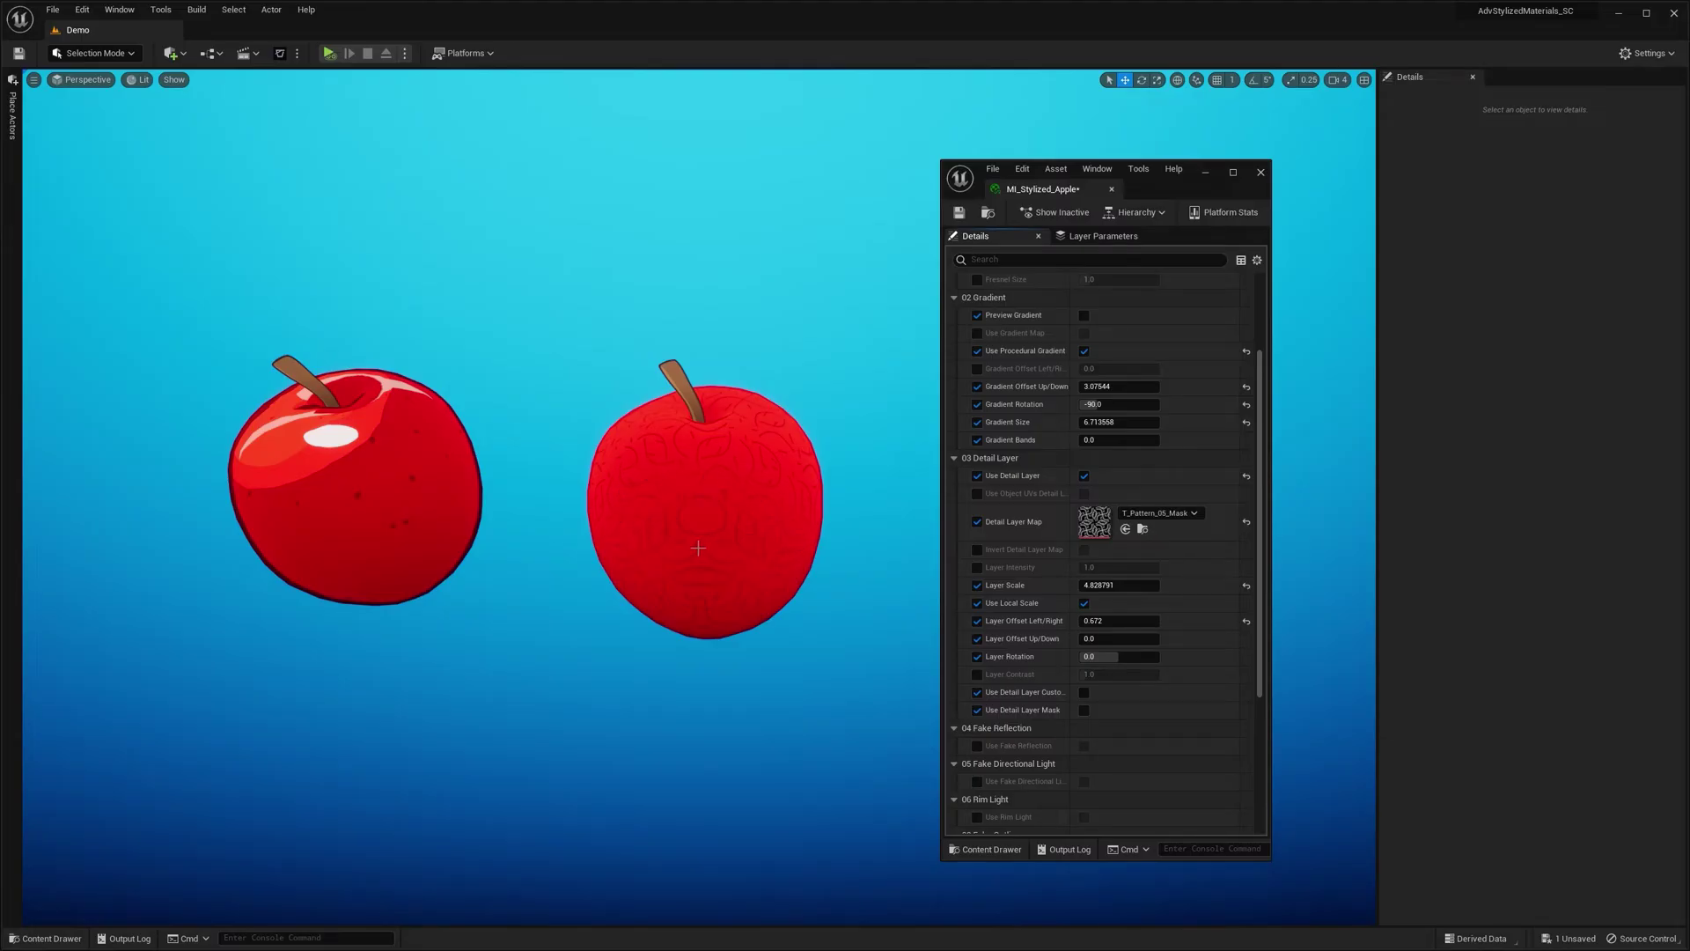
click(1247, 521)
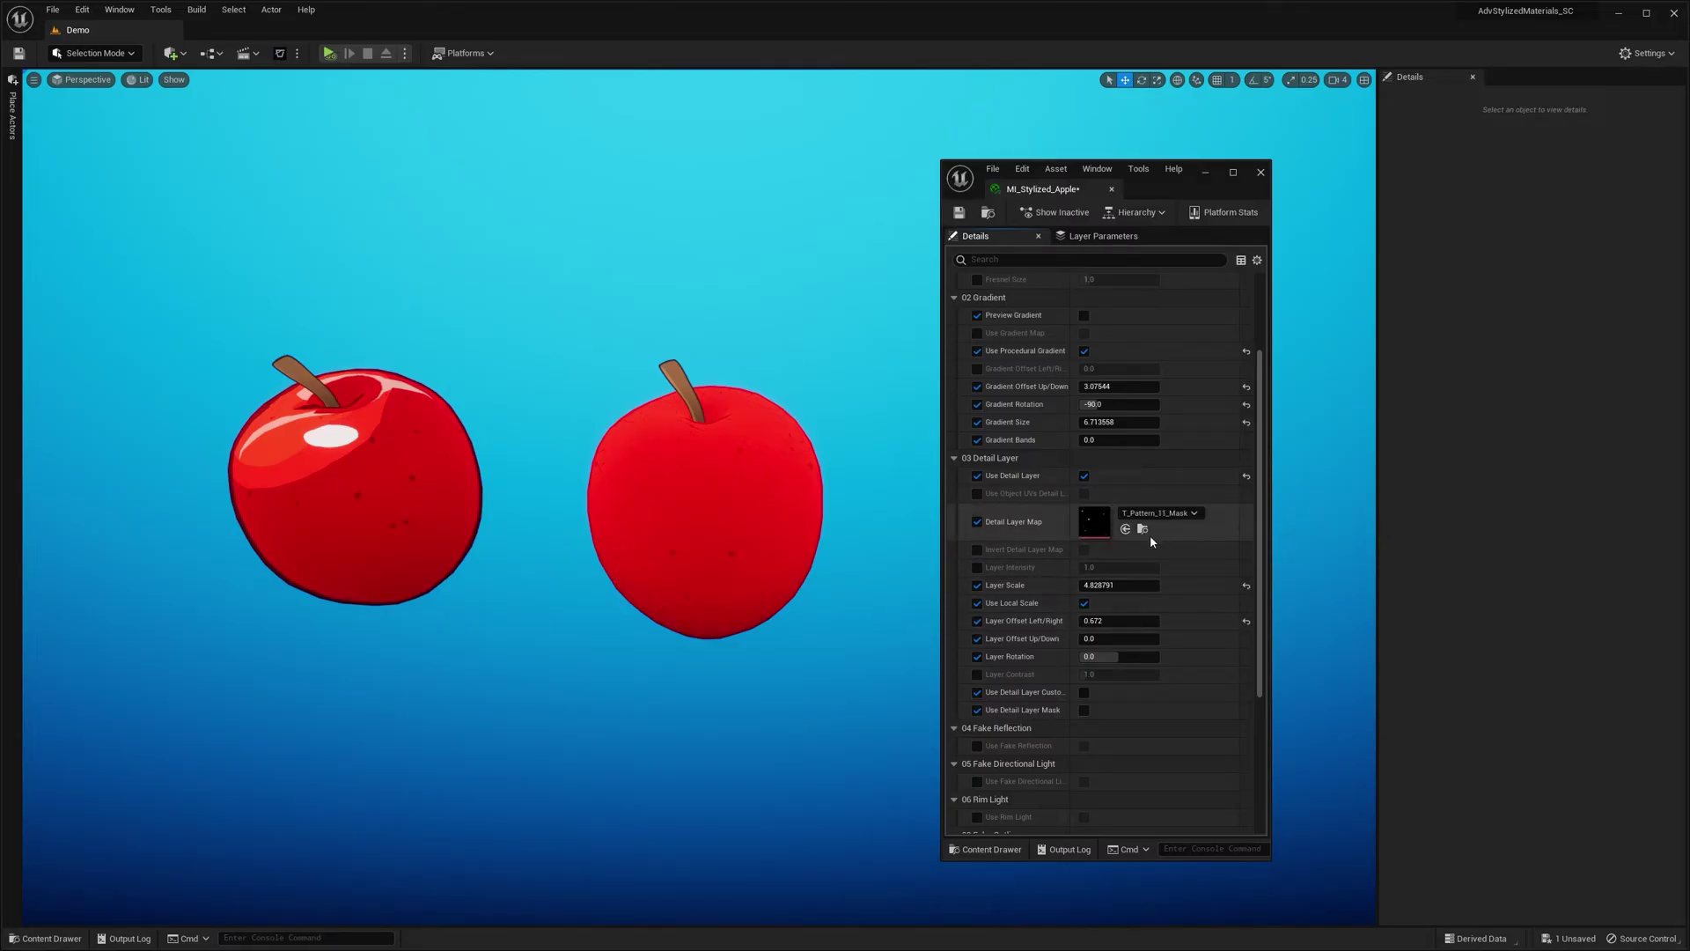
click(1084, 694)
click(1100, 710)
drag(1344, 697, 1342, 634)
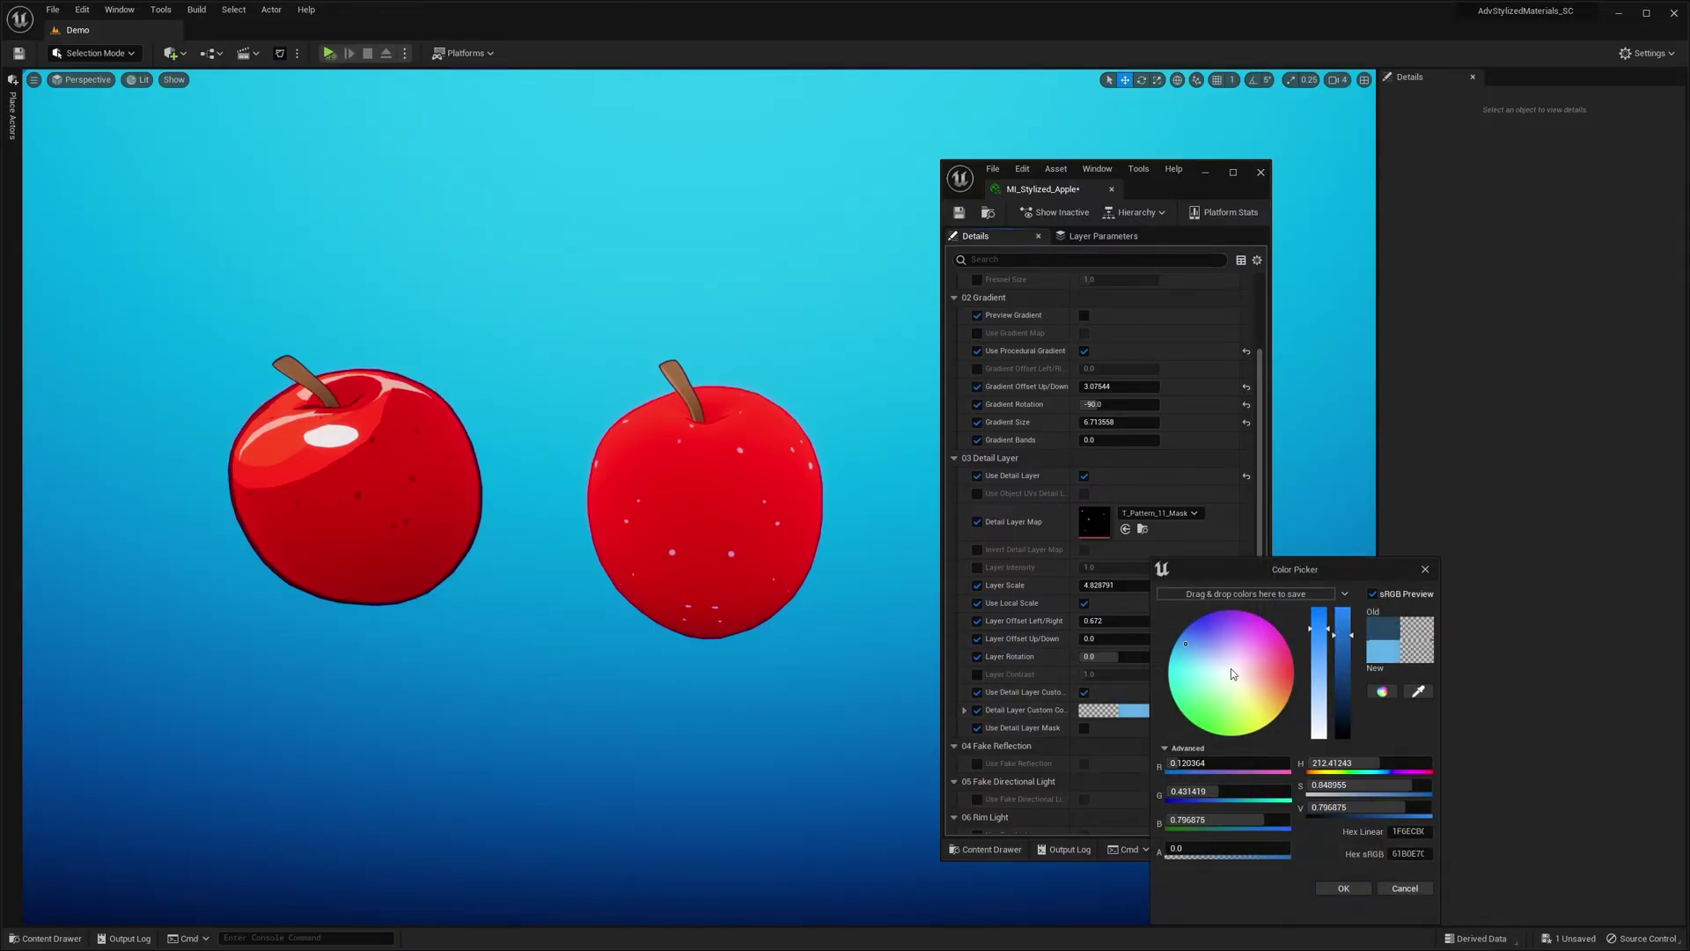
click(1282, 691)
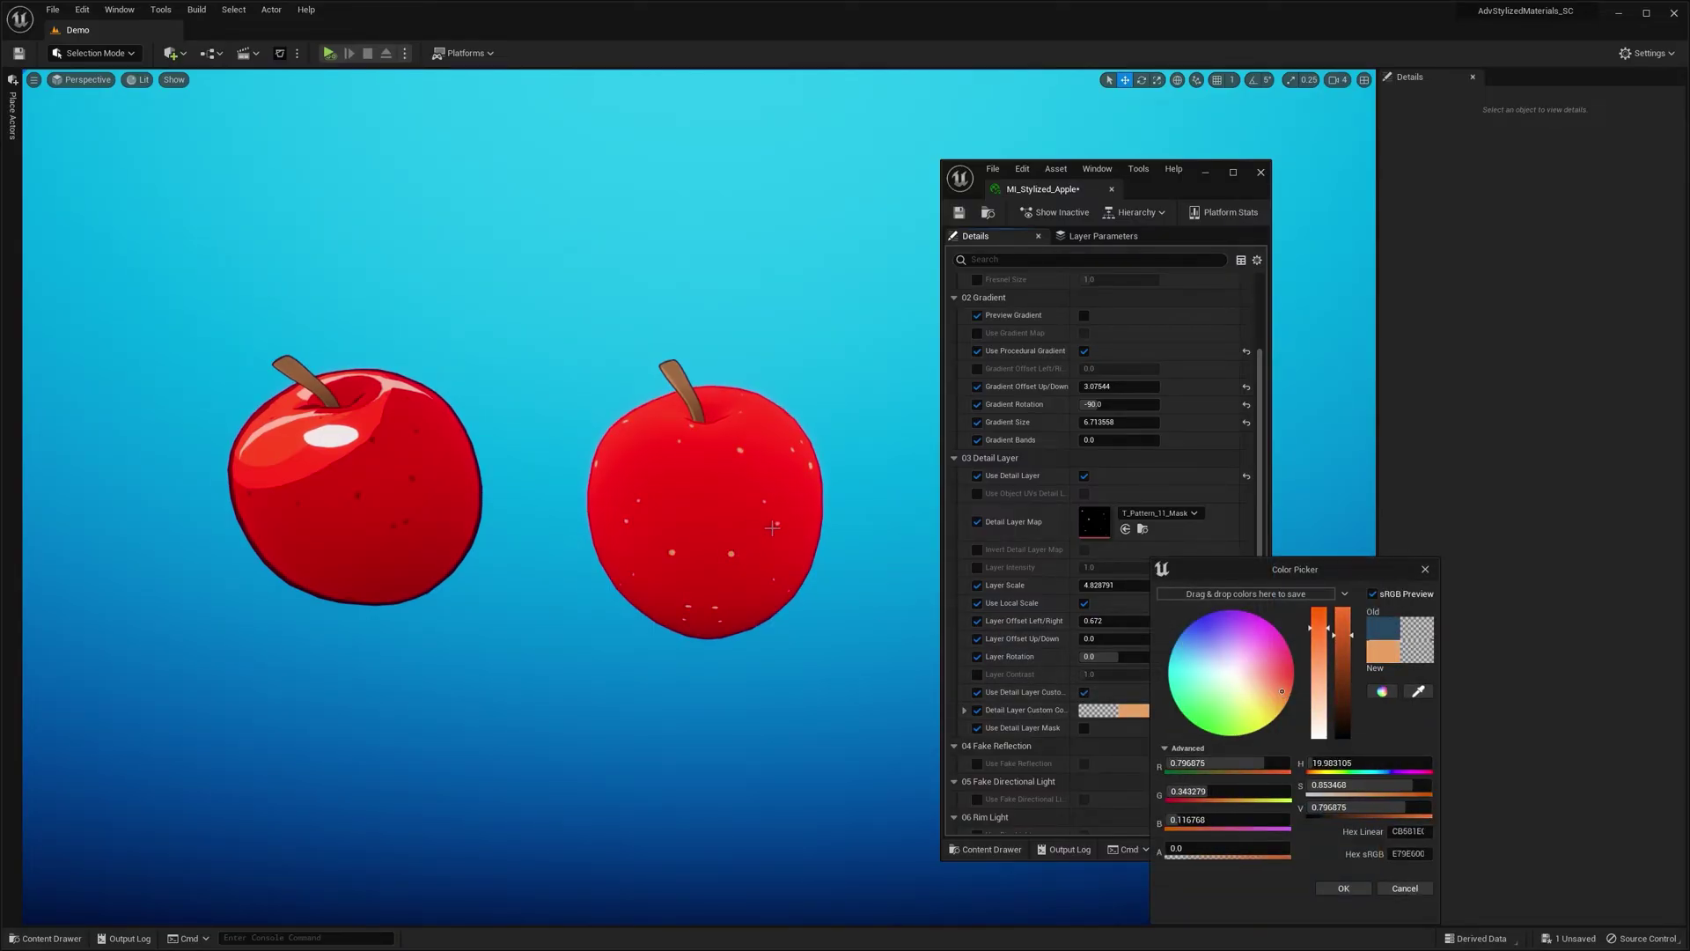
click(1405, 888)
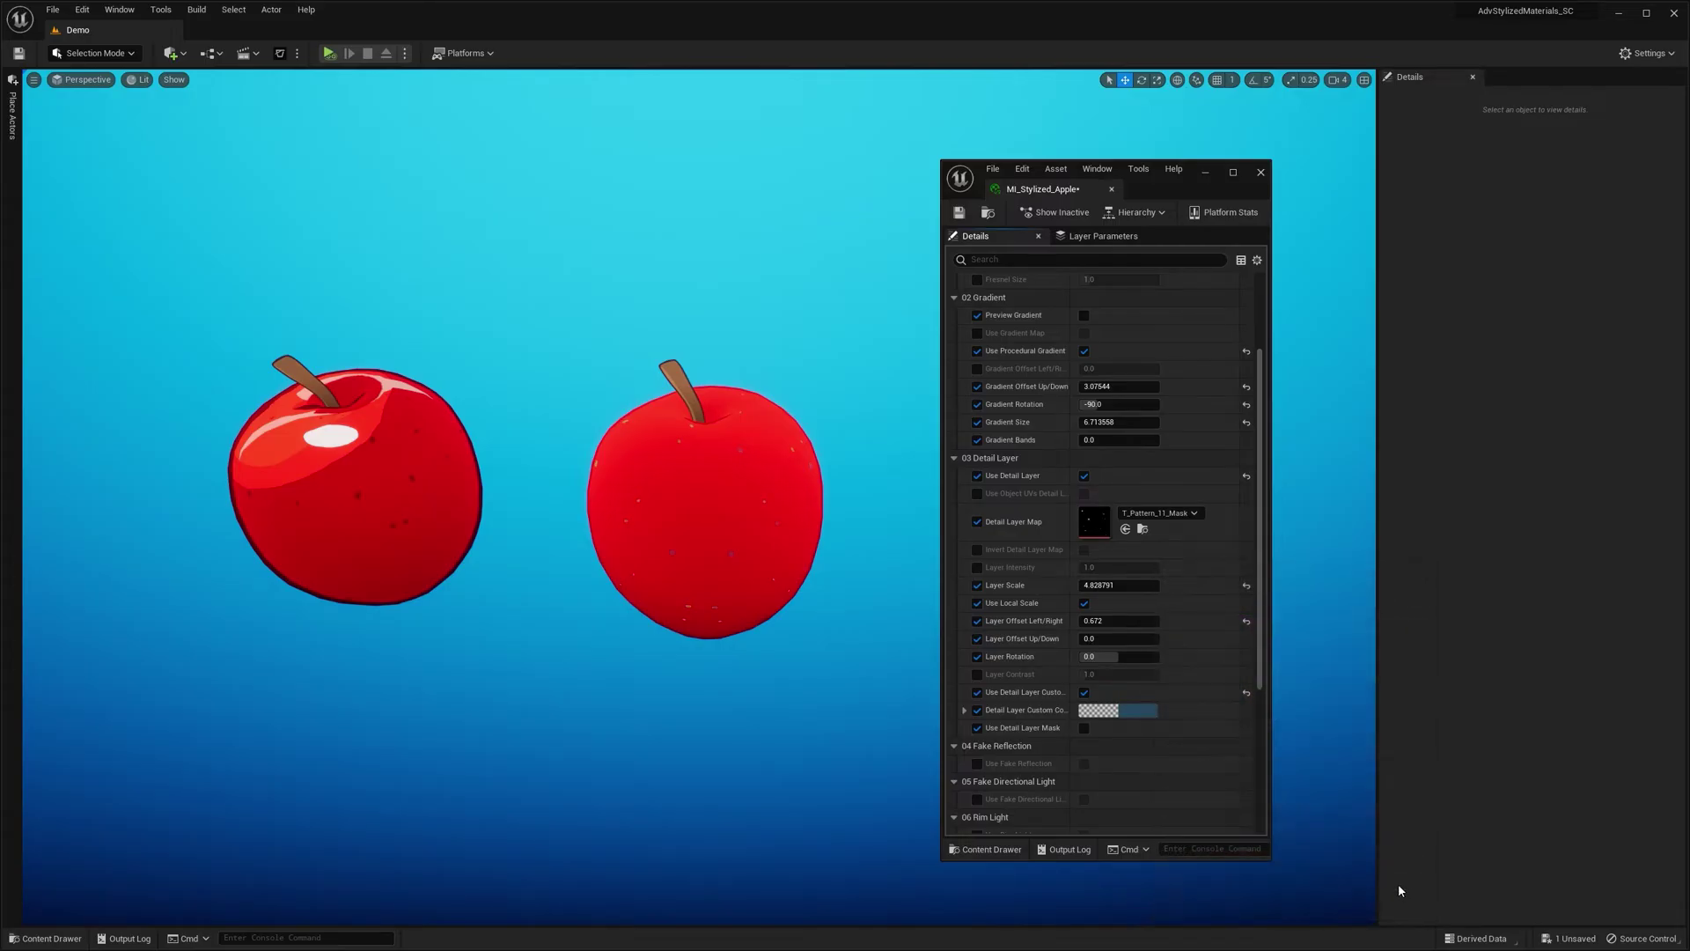
click(1084, 692)
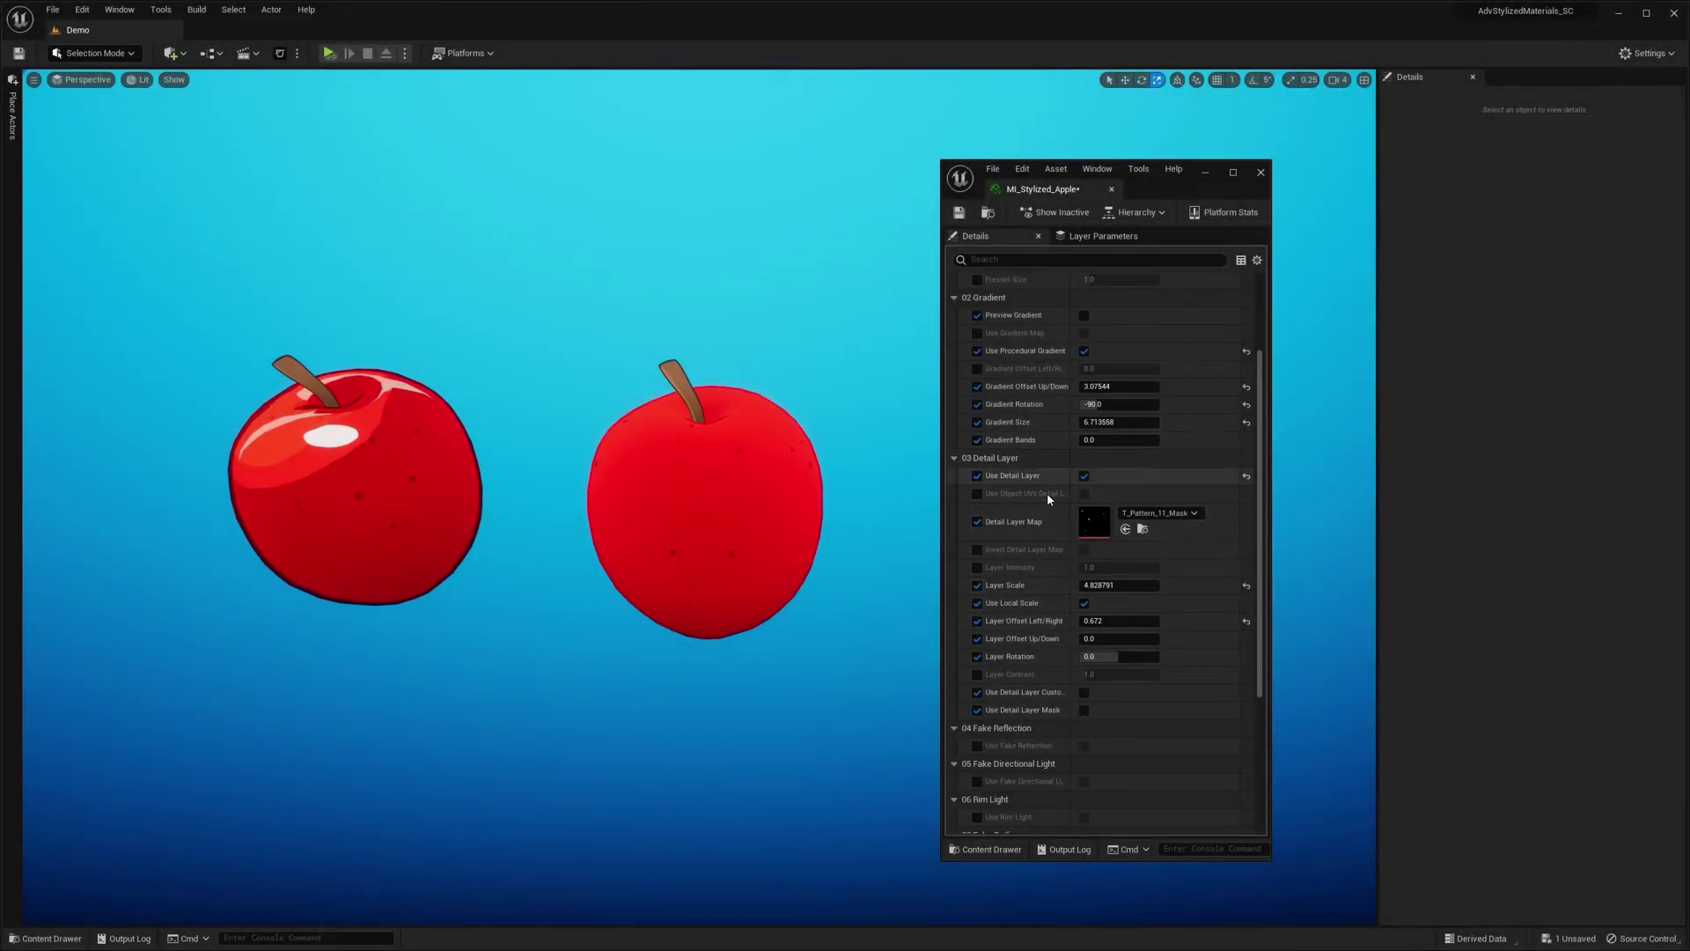
click(707, 528)
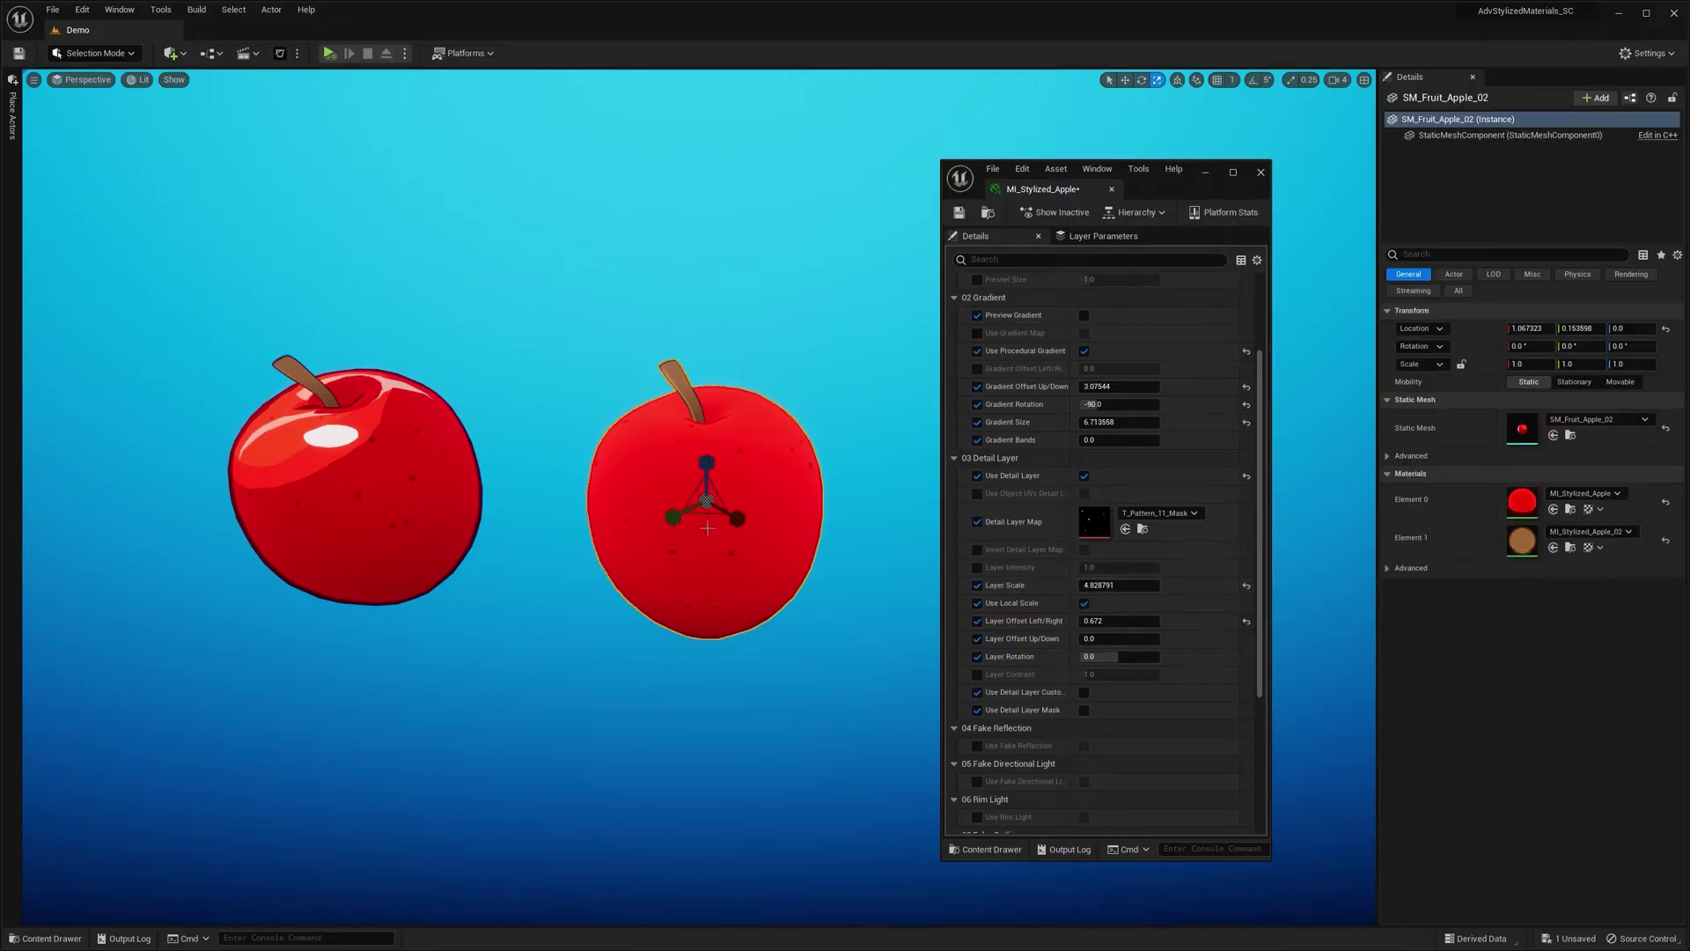
mouse_move(707, 501)
mouse_down()
mouse_move(792, 432)
mouse_move(707, 499)
mouse_up()
key(ctrl+z)
click(876, 549)
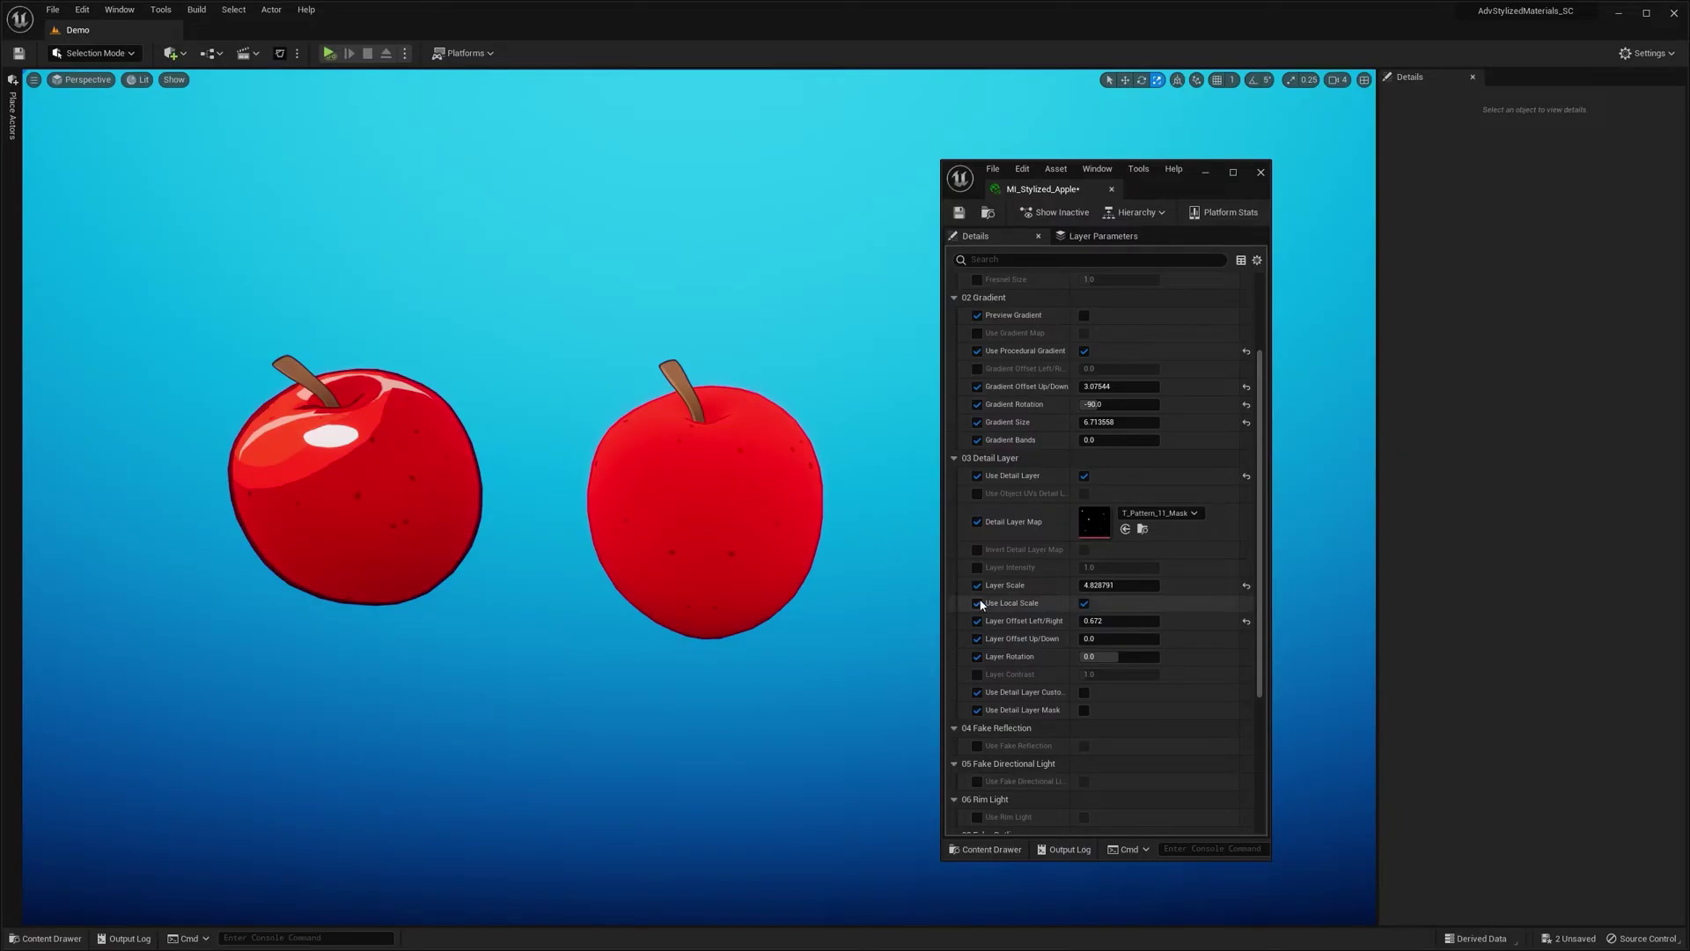
click(1083, 604)
click(696, 500)
drag(707, 499, 727, 364)
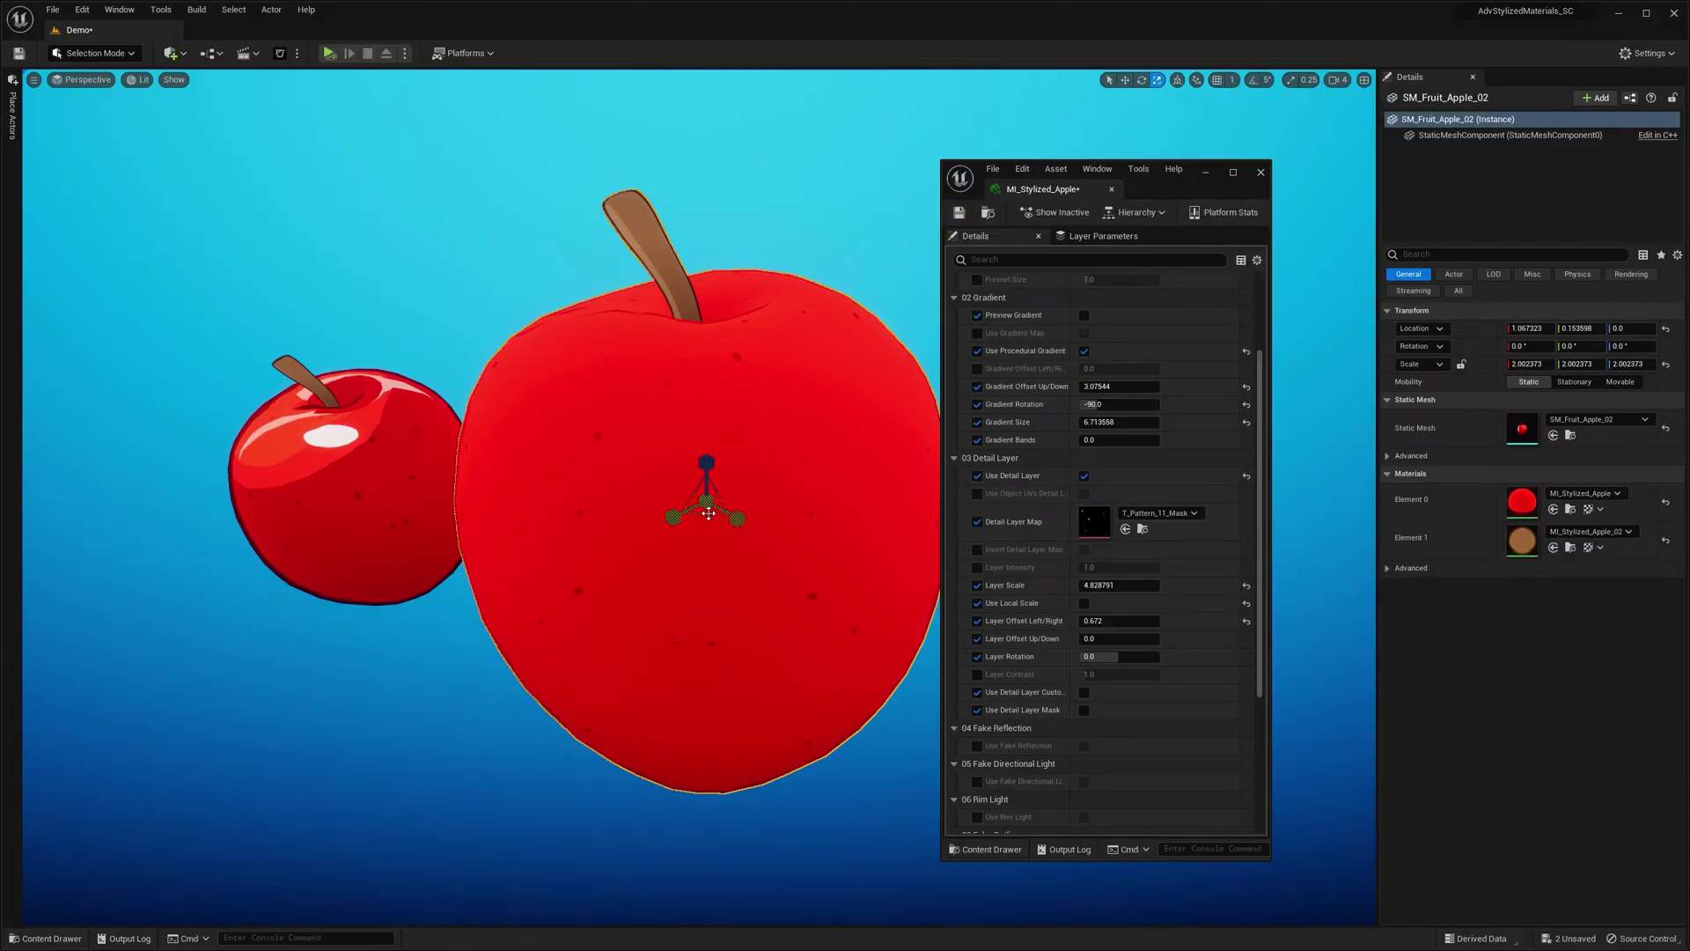
drag(708, 513, 707, 567)
key(ctrl+z)
key(ctrl+z)
key(ctrl+z)
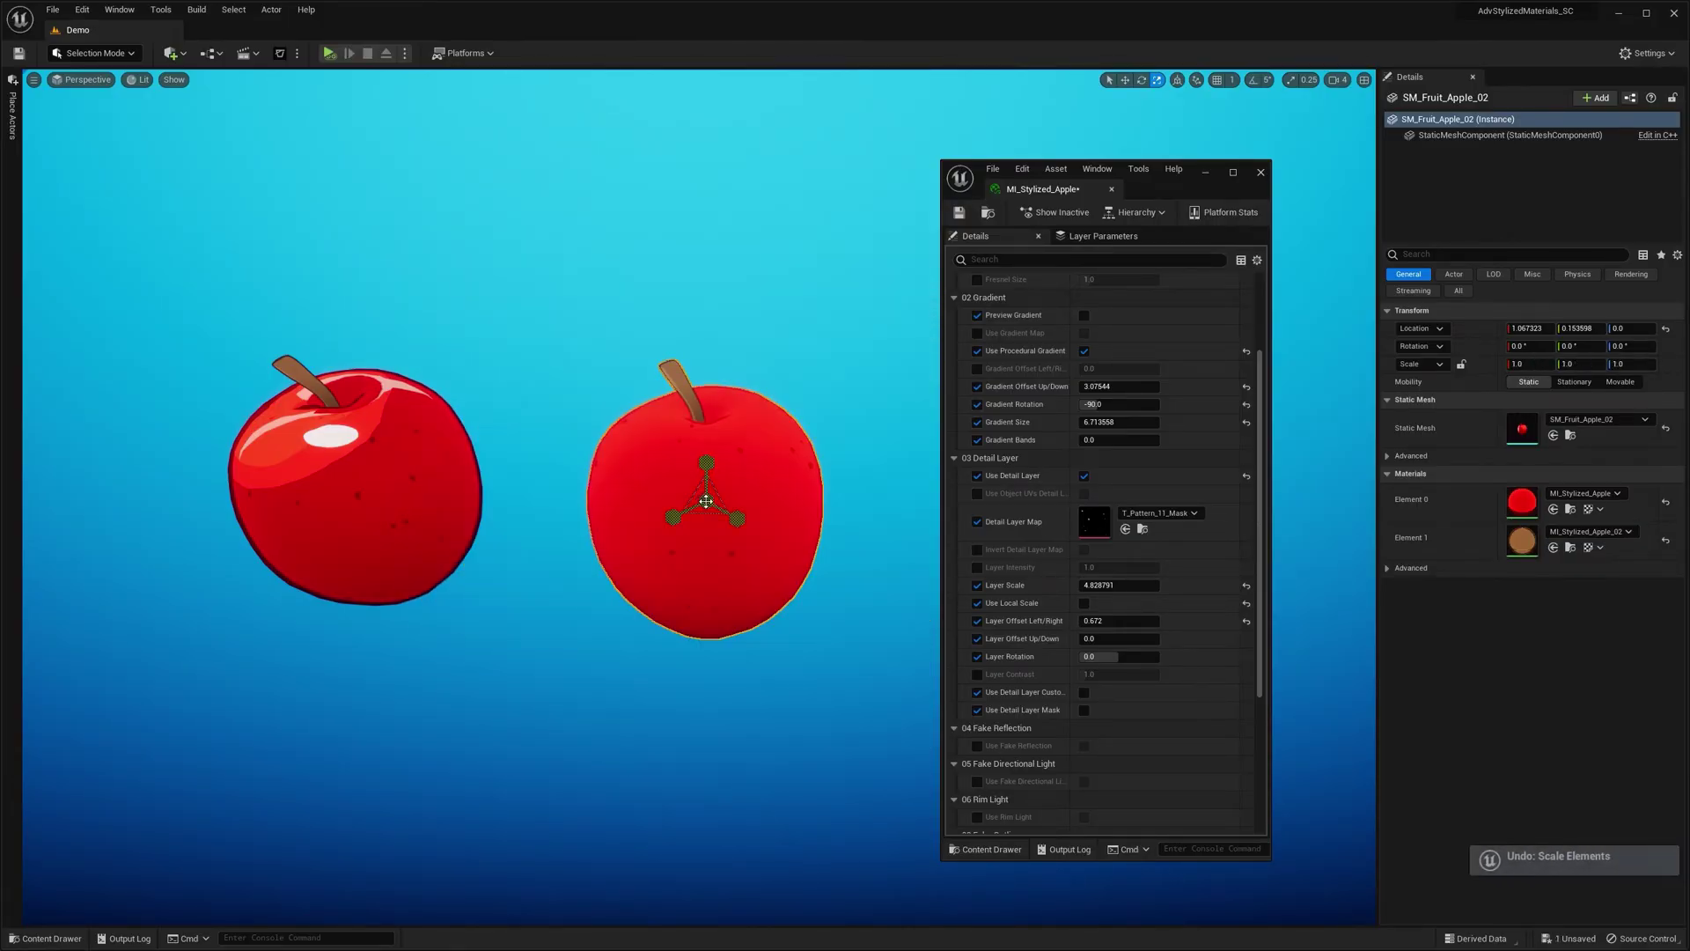
click(1084, 603)
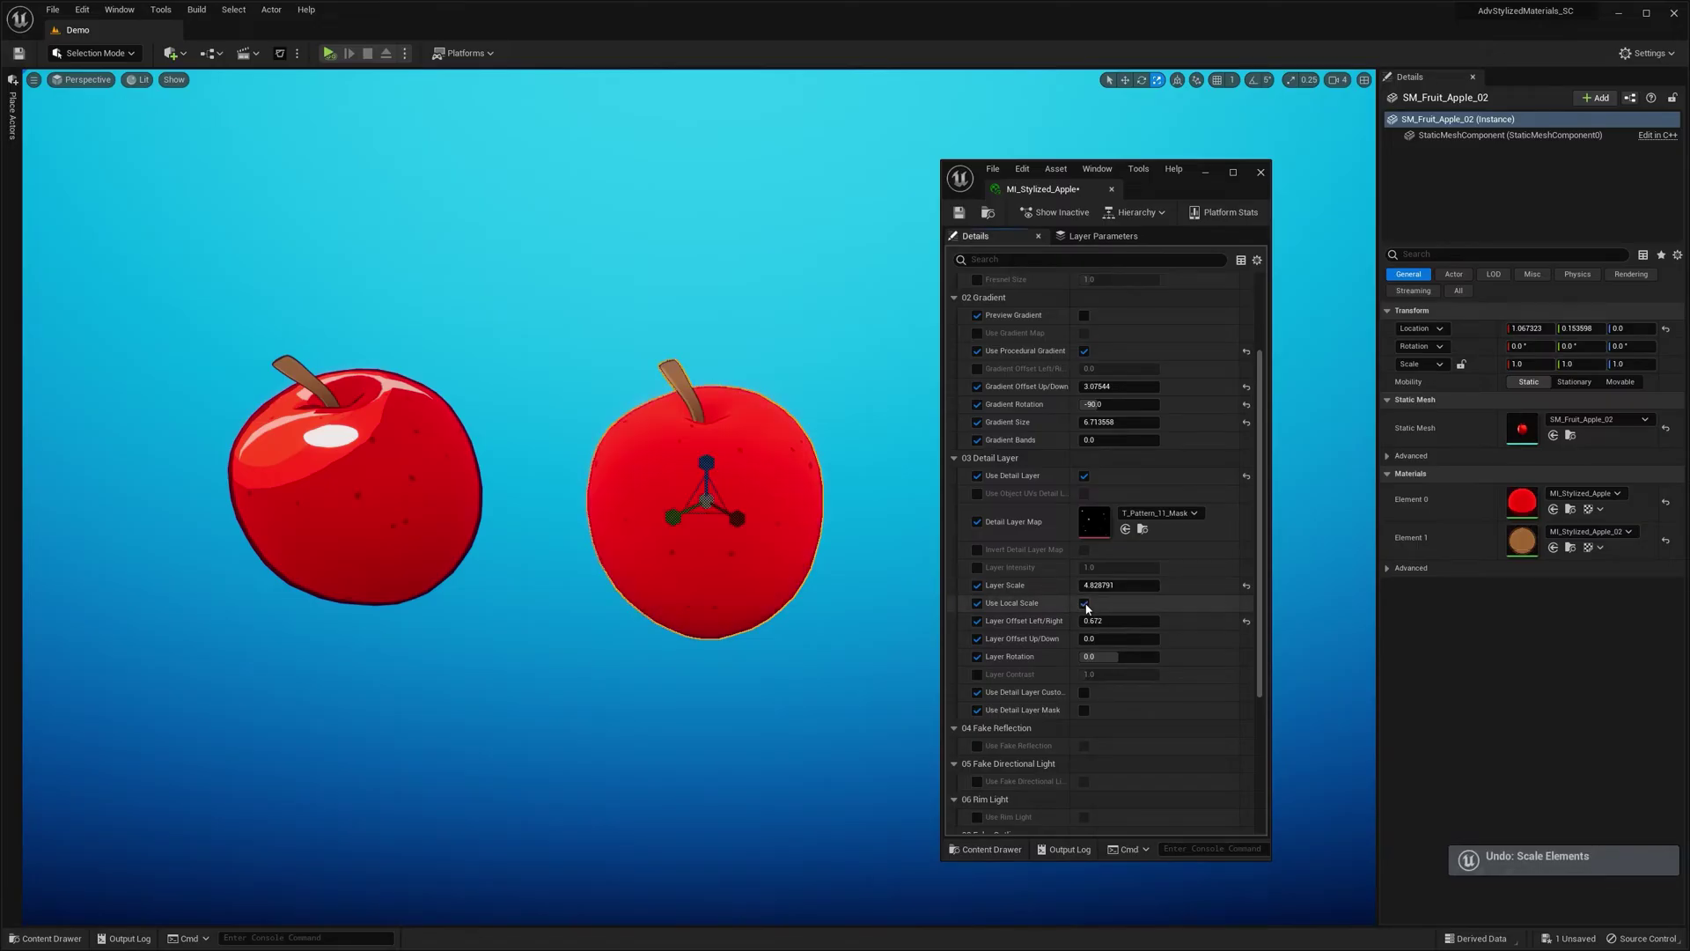
click(875, 572)
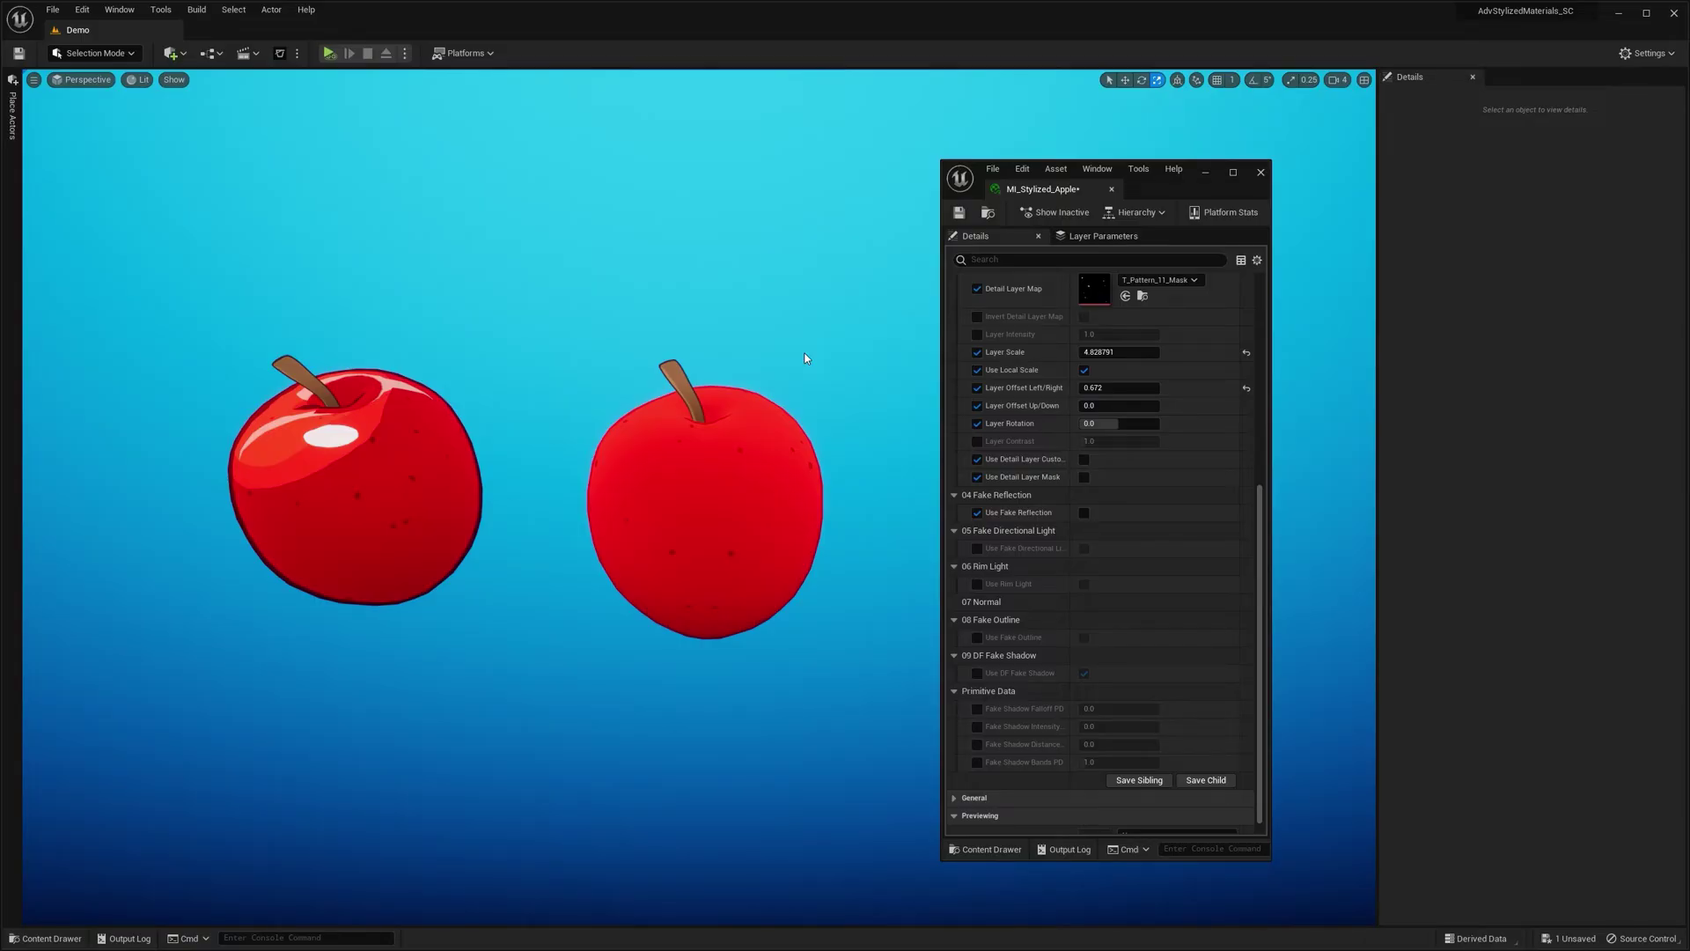
- Turn on Use Fake Reflection and orbit around the right apple to check the highlight
click(1085, 513)
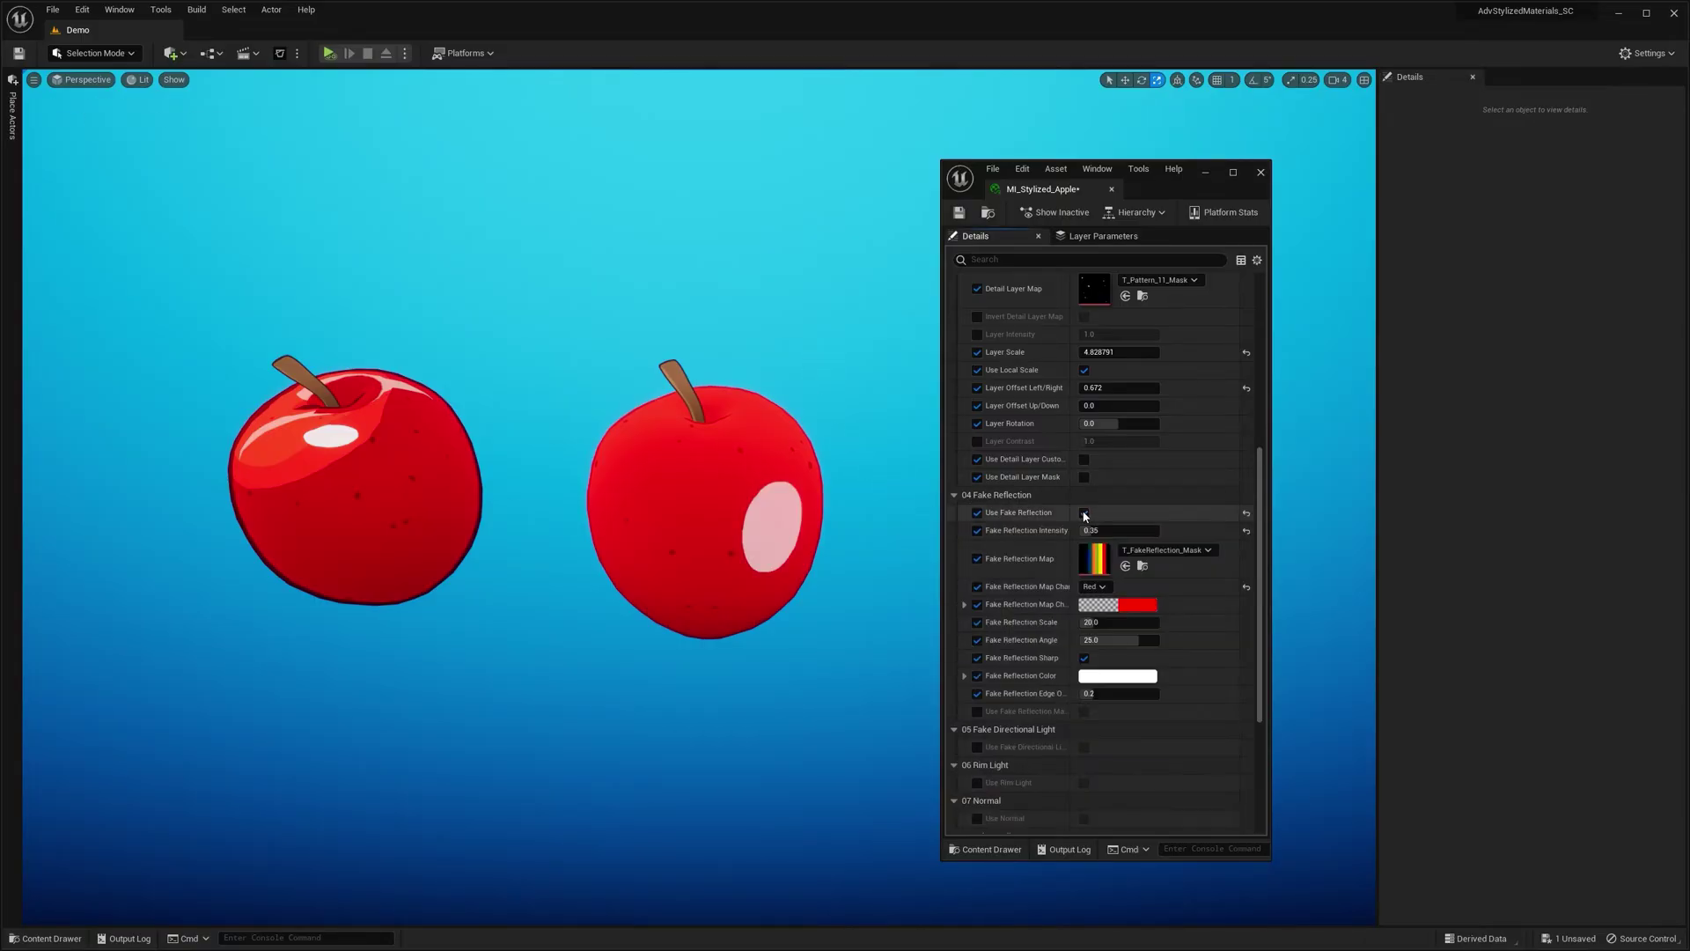
click(775, 564)
scroll(838, 640, up, 2)
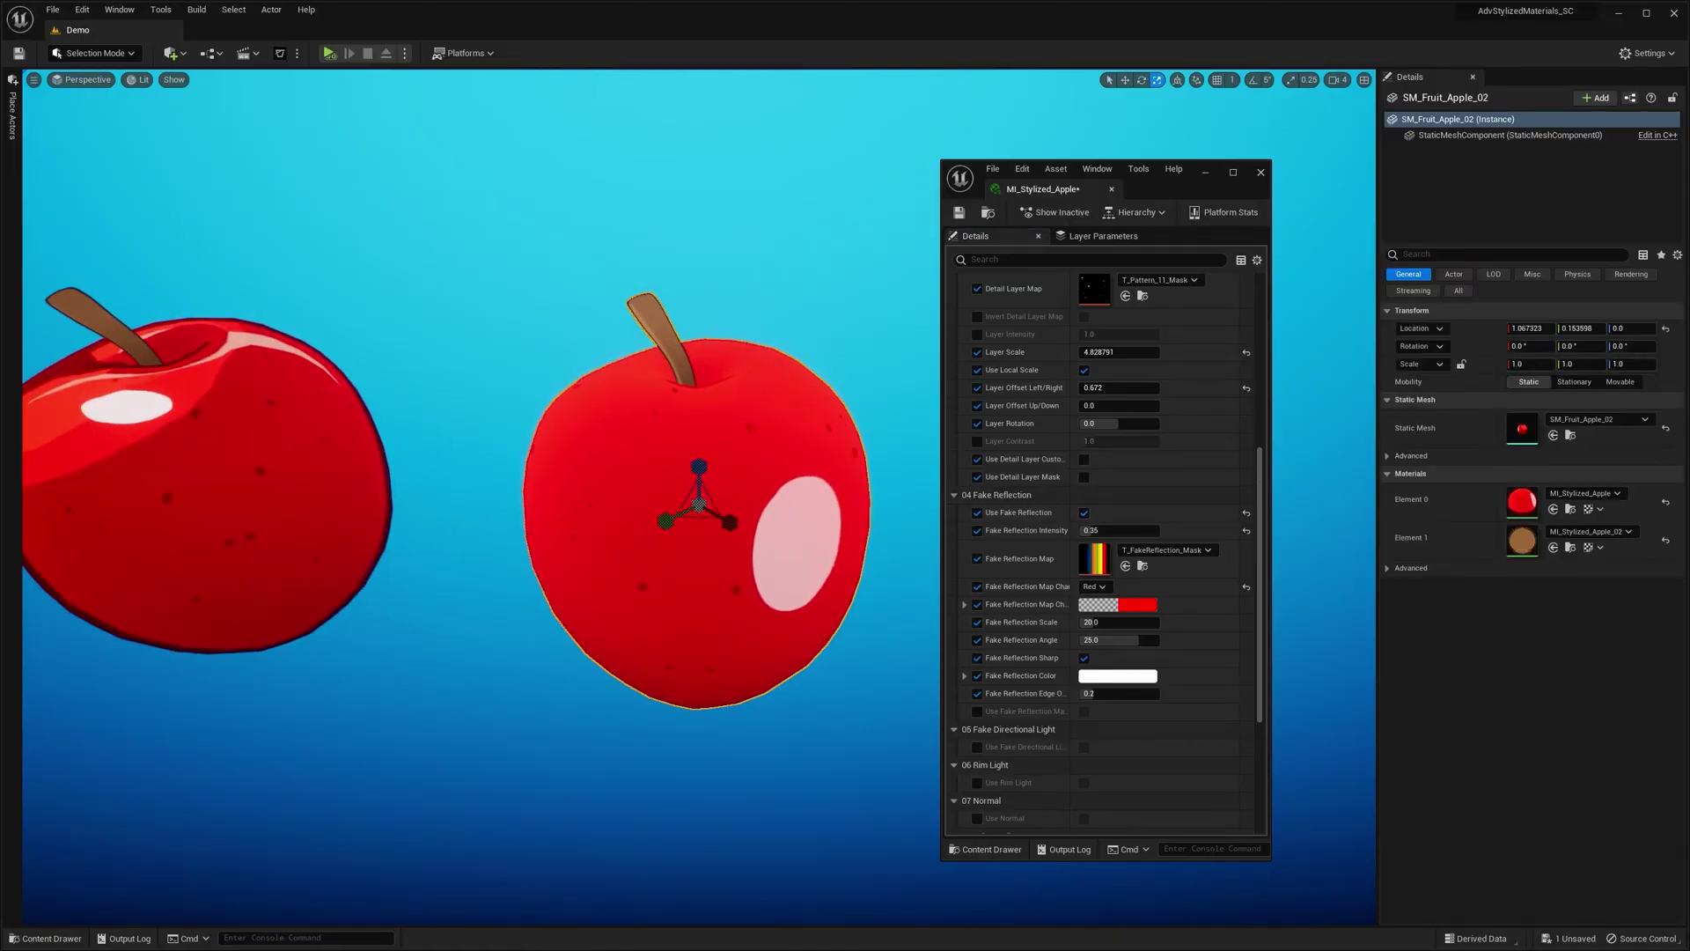
scroll(837, 640, down, 4)
mouse_move(837, 640)
alt+mouse_down()
mouse_move(1048, 644)
mouse_move(849, 630)
alt+mouse_up()
key(Escape)
- Inspect T_FakeReflection_Mask's red channel by hiding its green and blue channels
double_click(1092, 554)
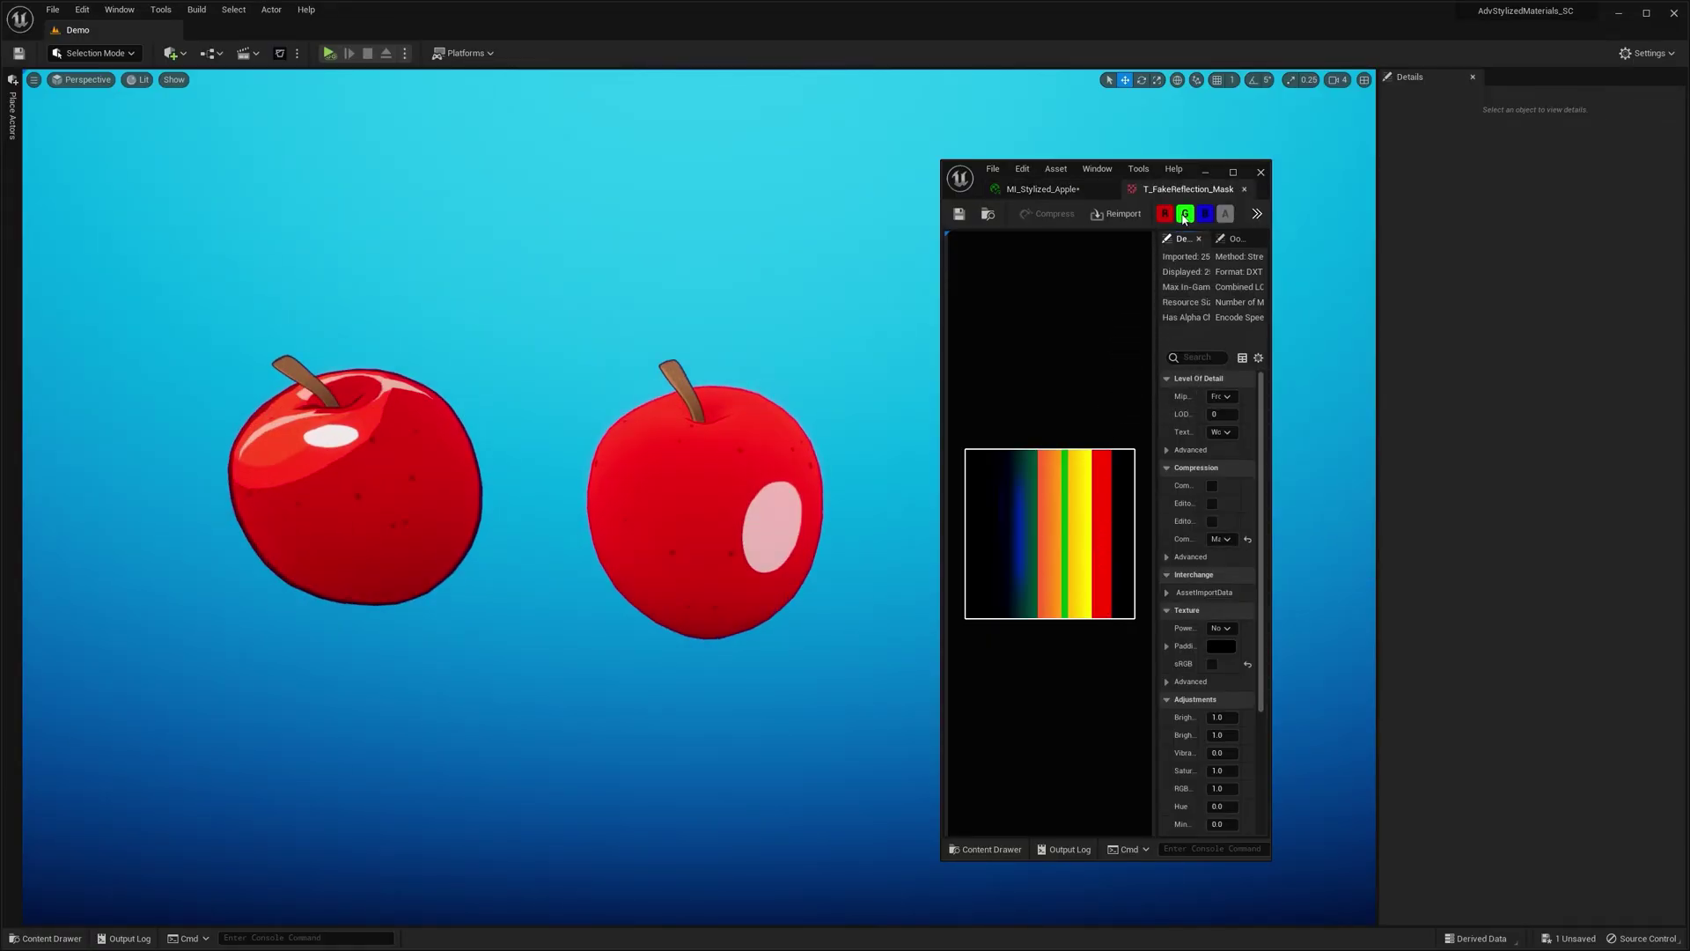
click(1185, 213)
click(1207, 217)
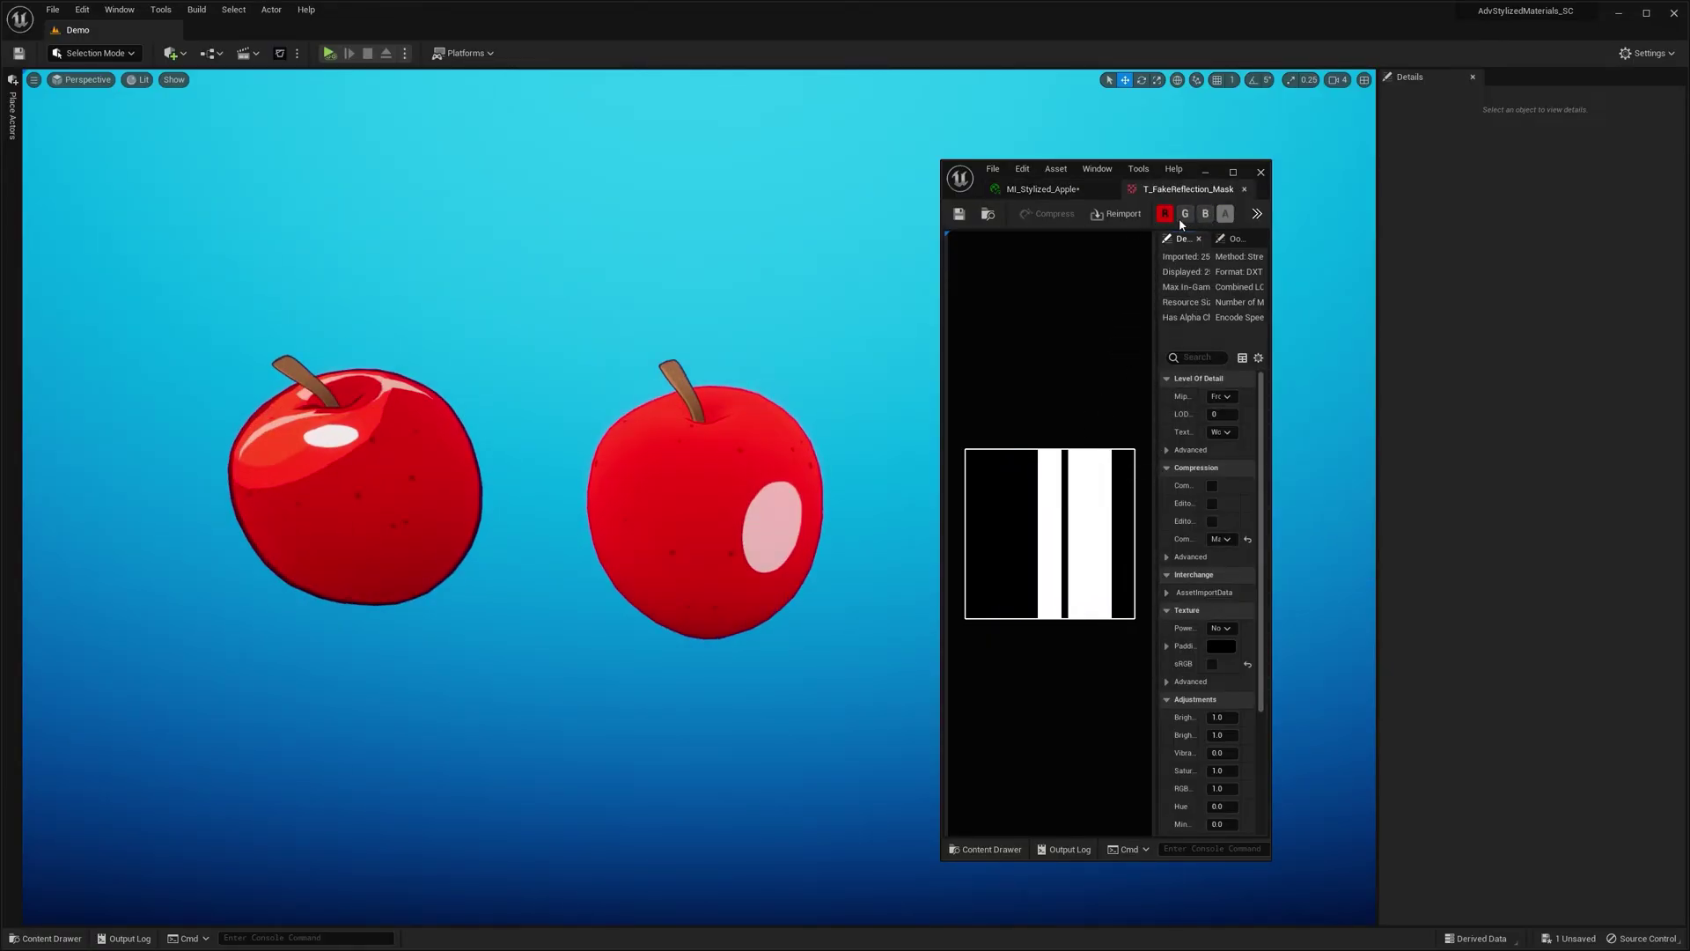
click(1244, 188)
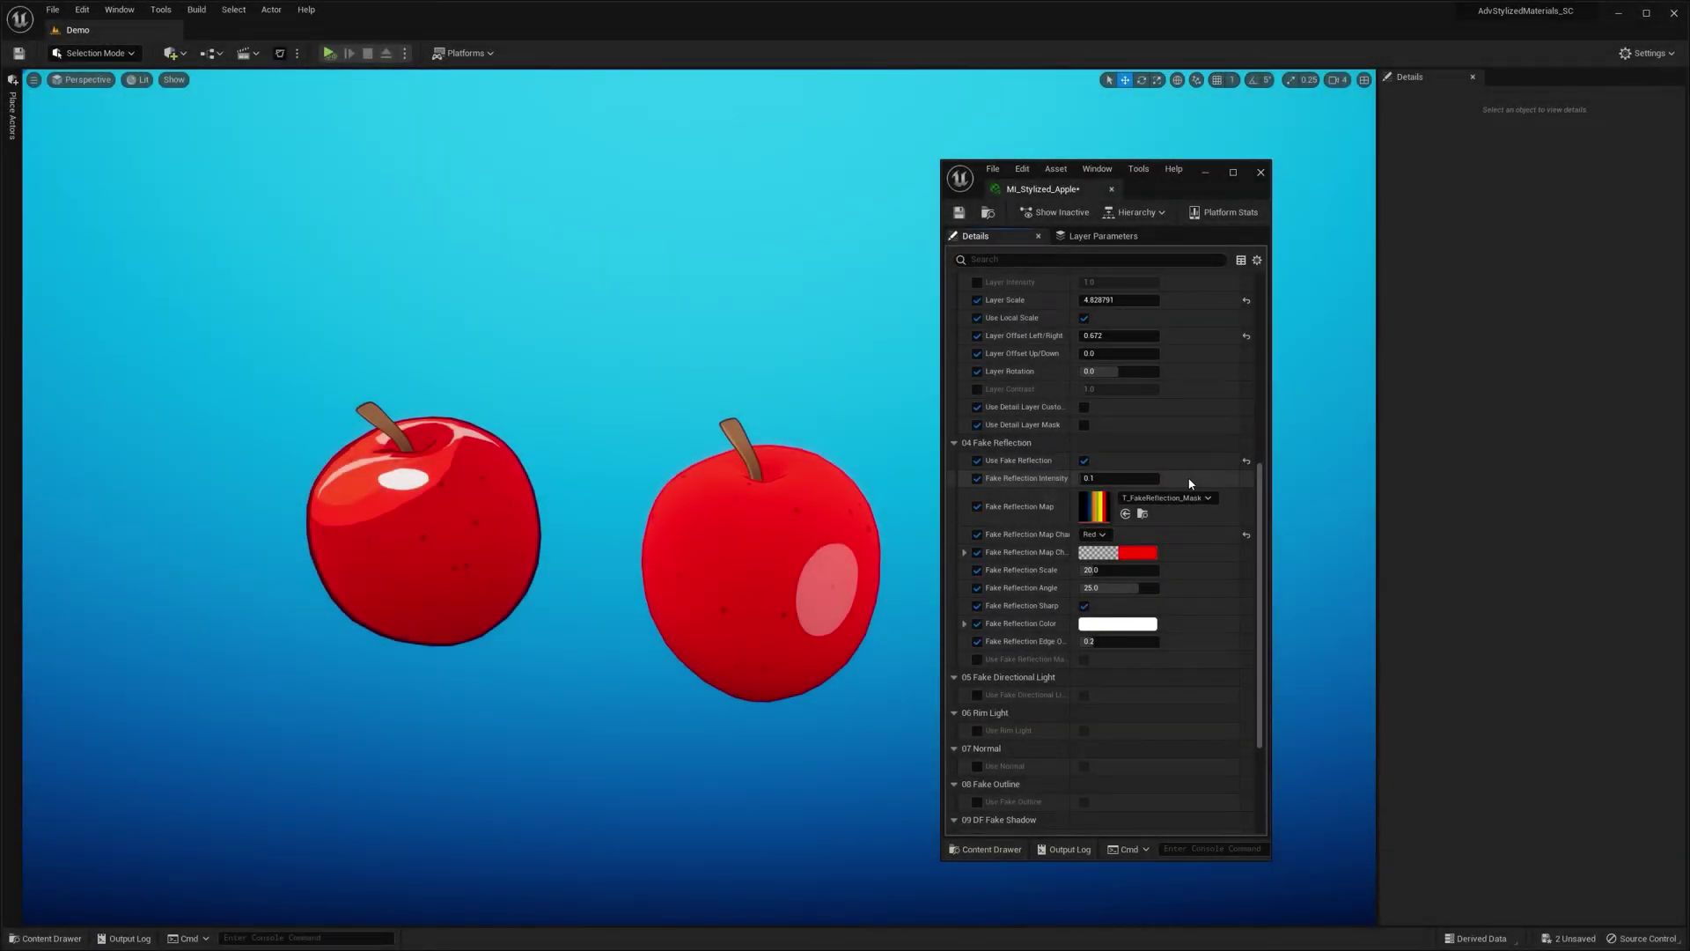
double_click(1095, 500)
click(1187, 213)
click(1206, 214)
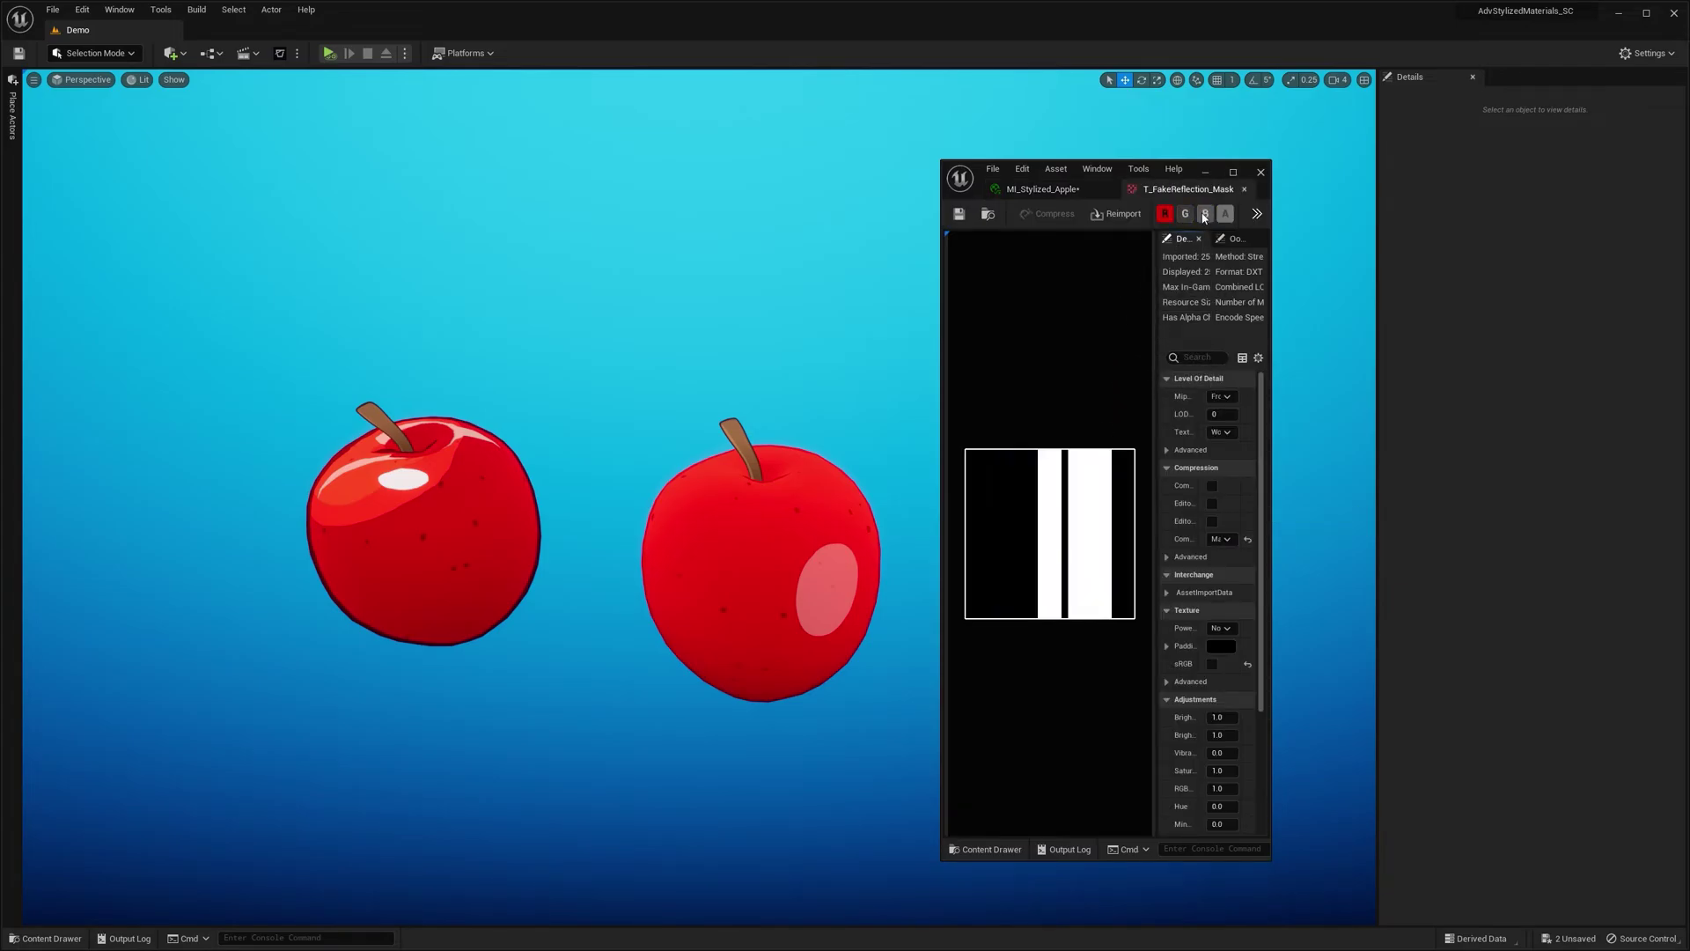
- Check the fake reflection mask, then set Fake Reflection Scale to 40
click(1047, 189)
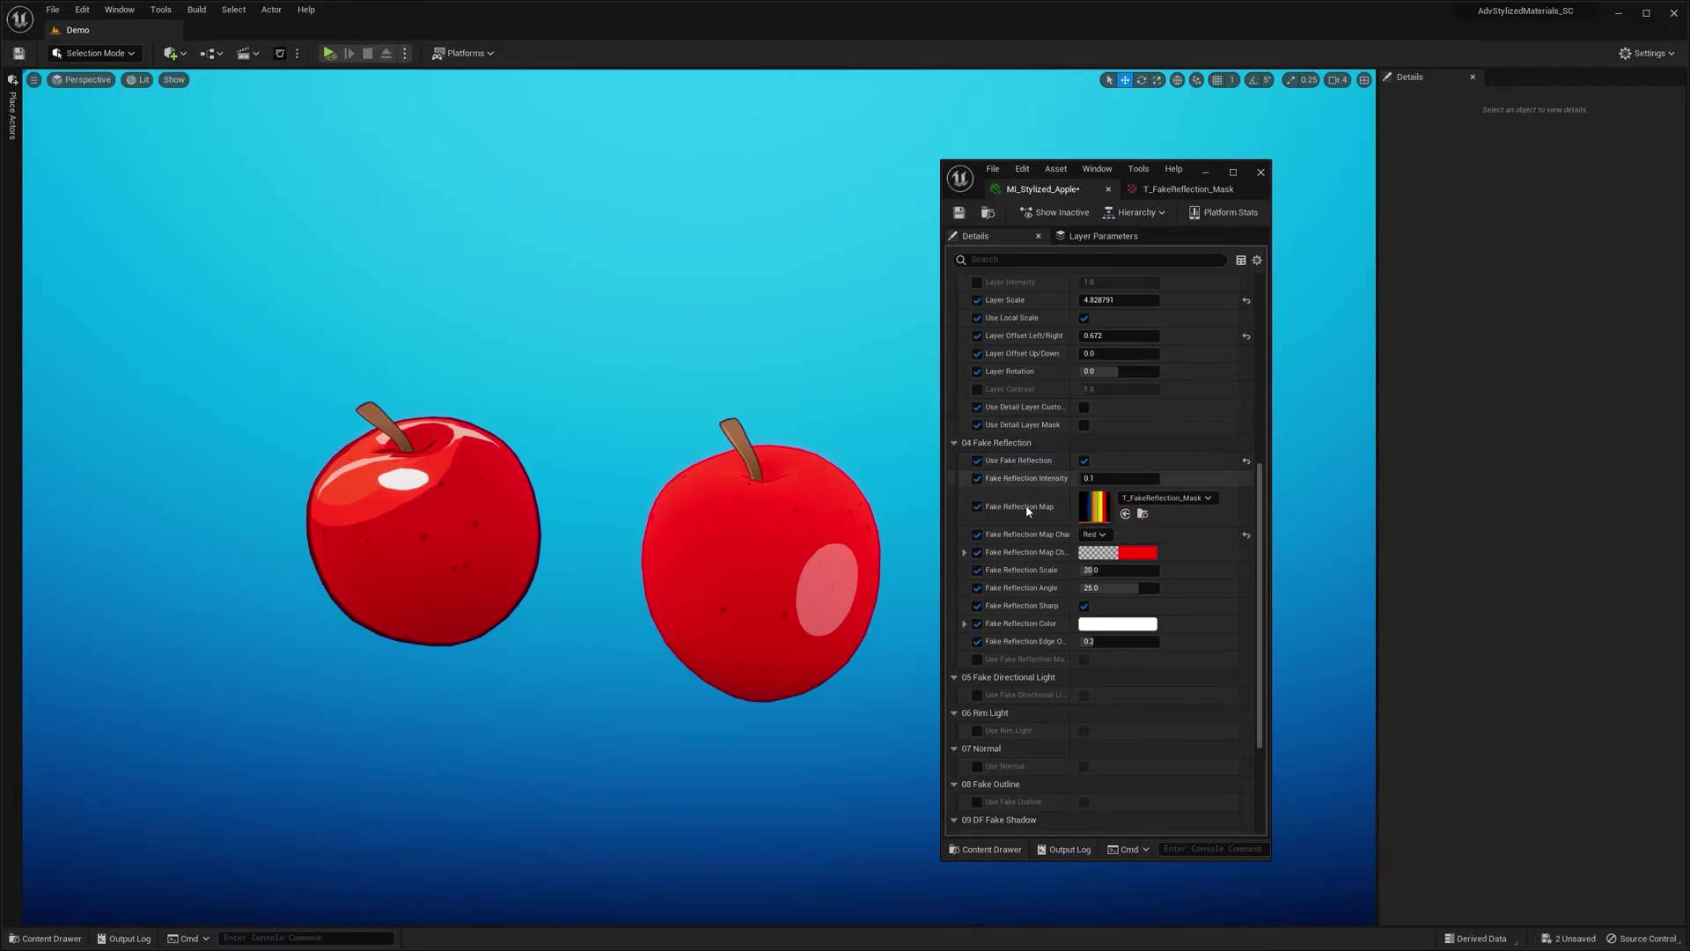
double_click(1094, 508)
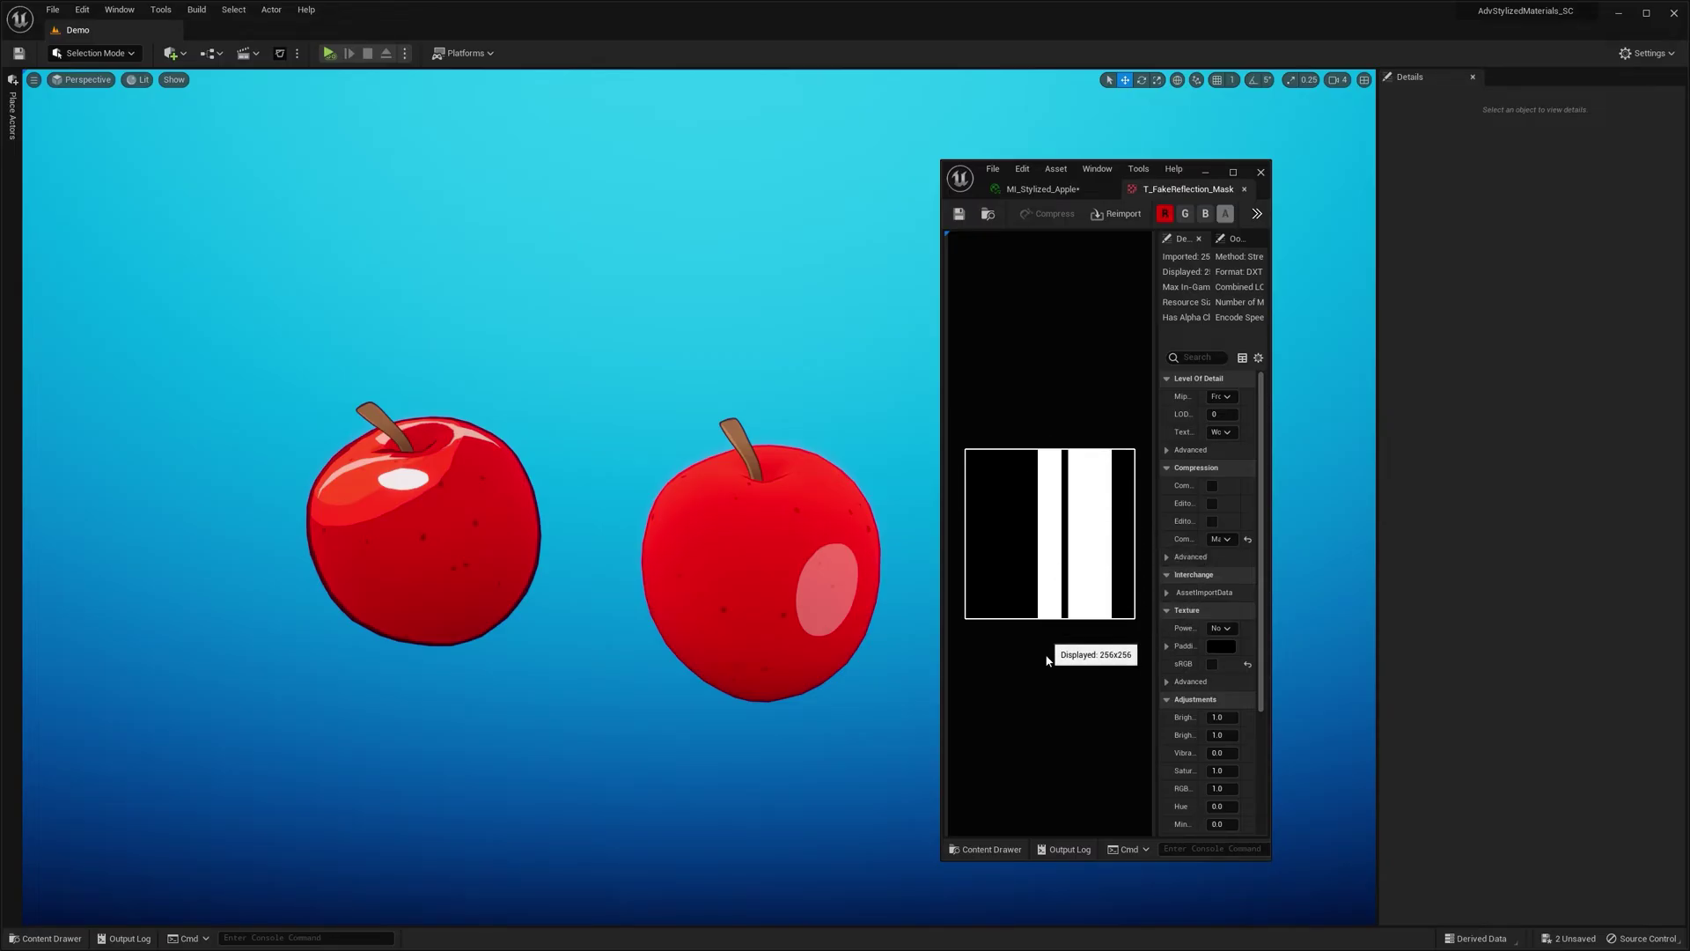
click(1048, 188)
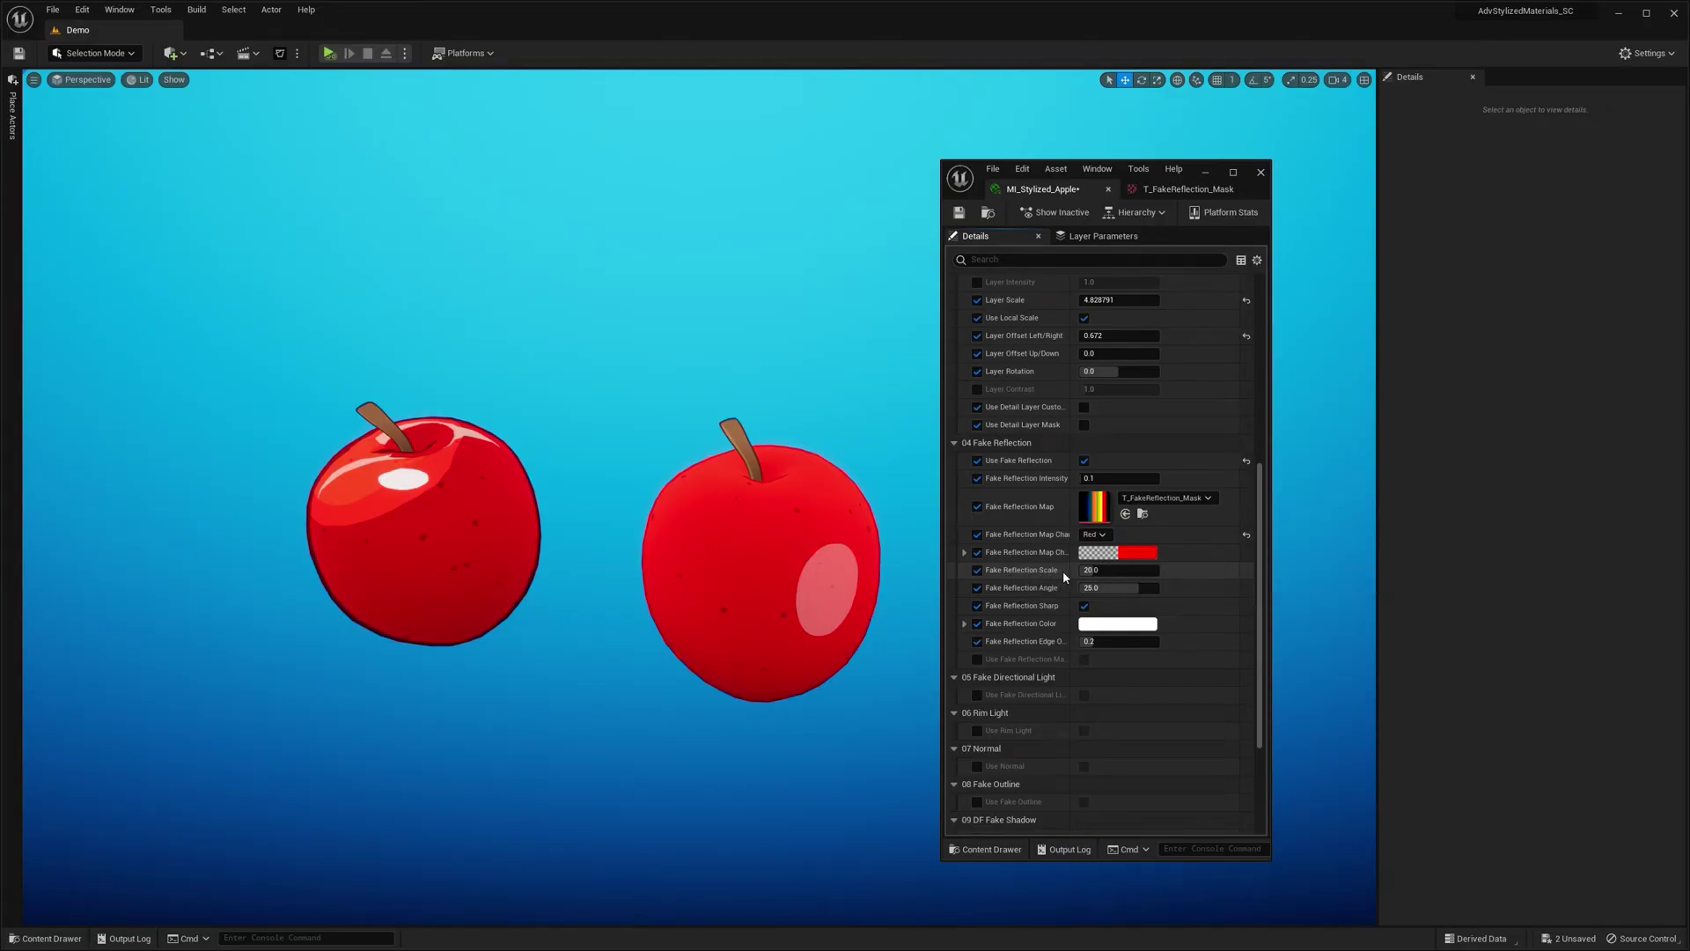
drag(1096, 570, 1135, 571)
text(40)
key(Return)
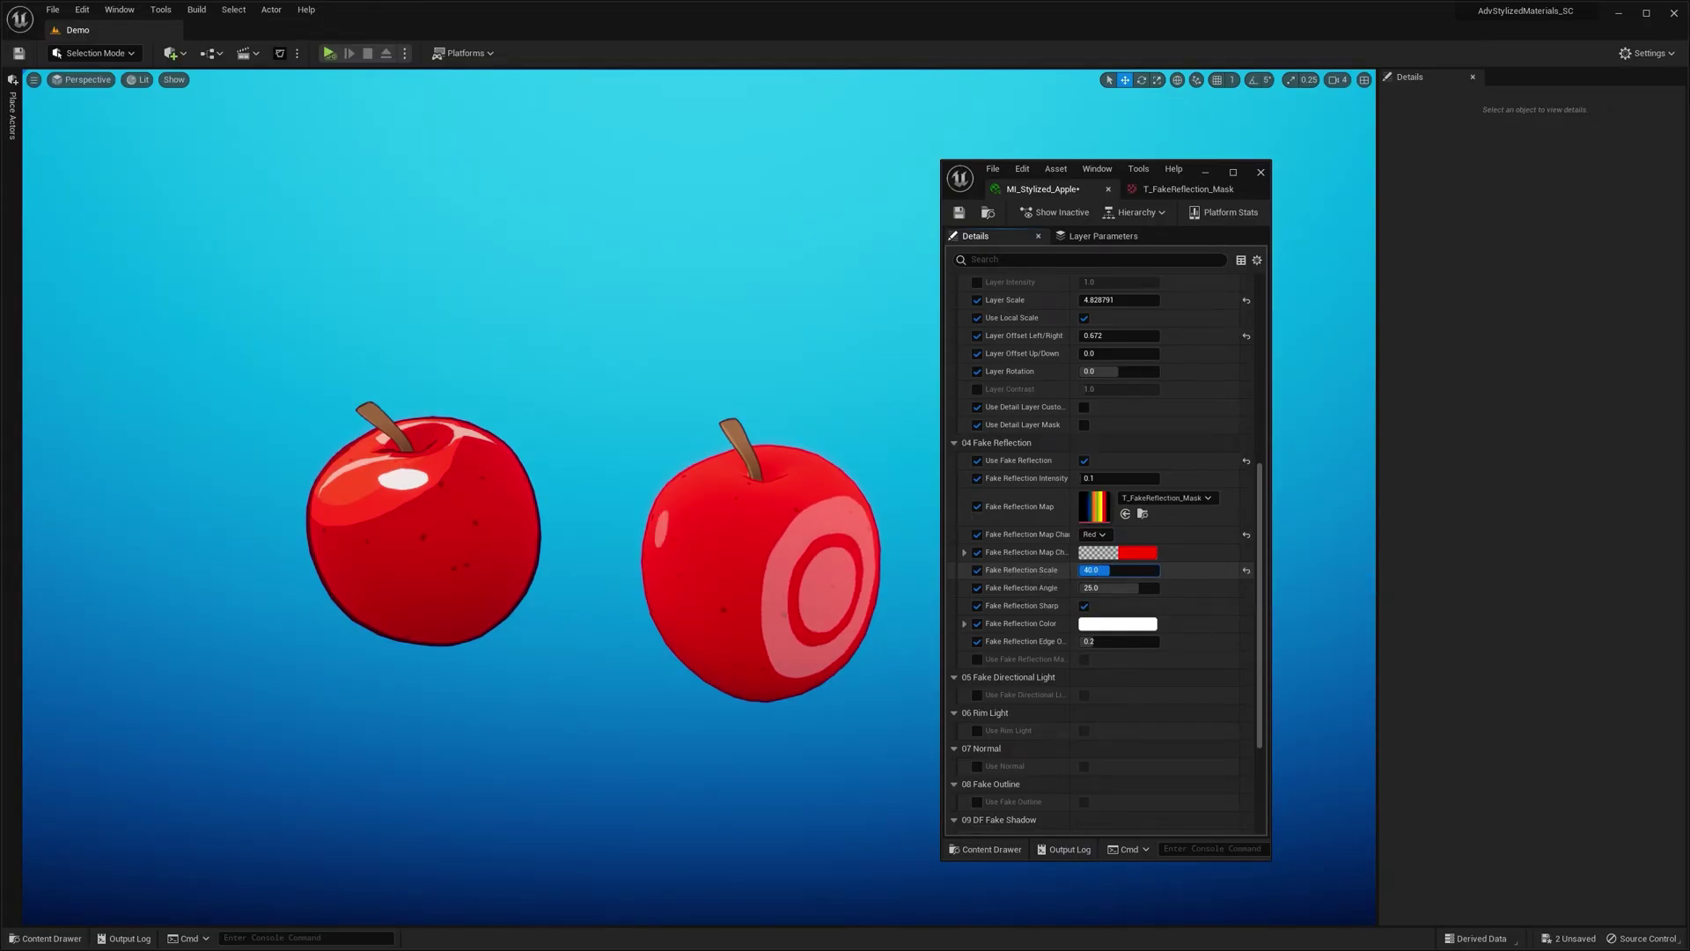
- Drag Fake Reflection Angle to -5.4 and reduce Fake Reflection Scale to about 19.2
double_click(1095, 506)
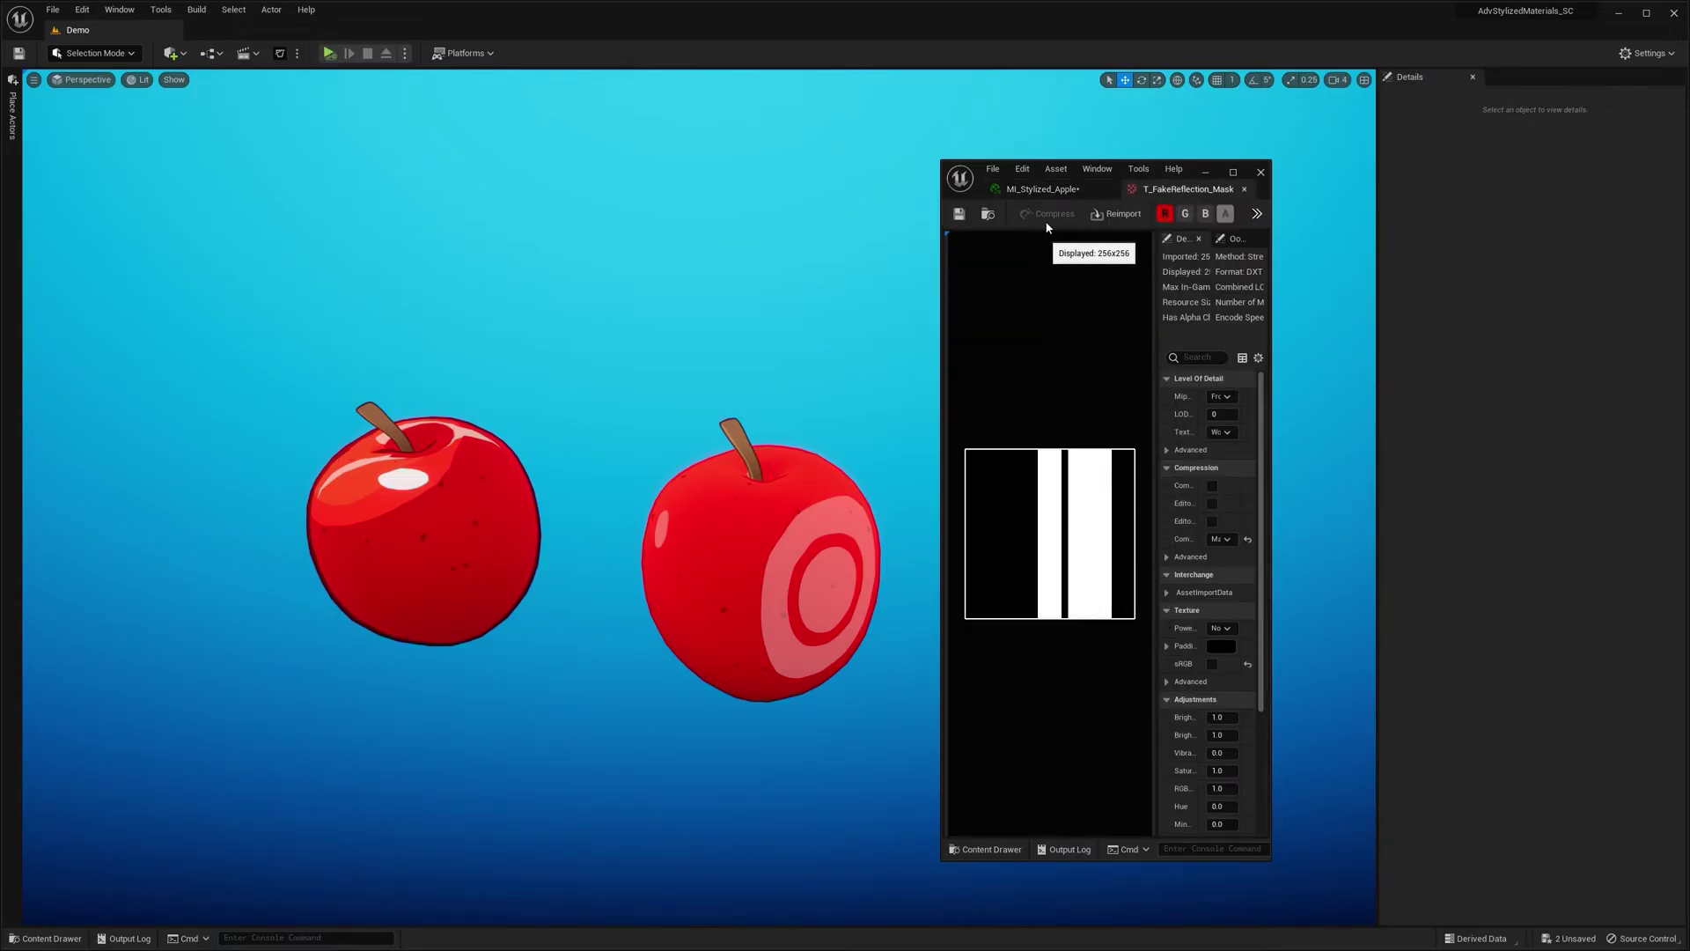
click(1043, 189)
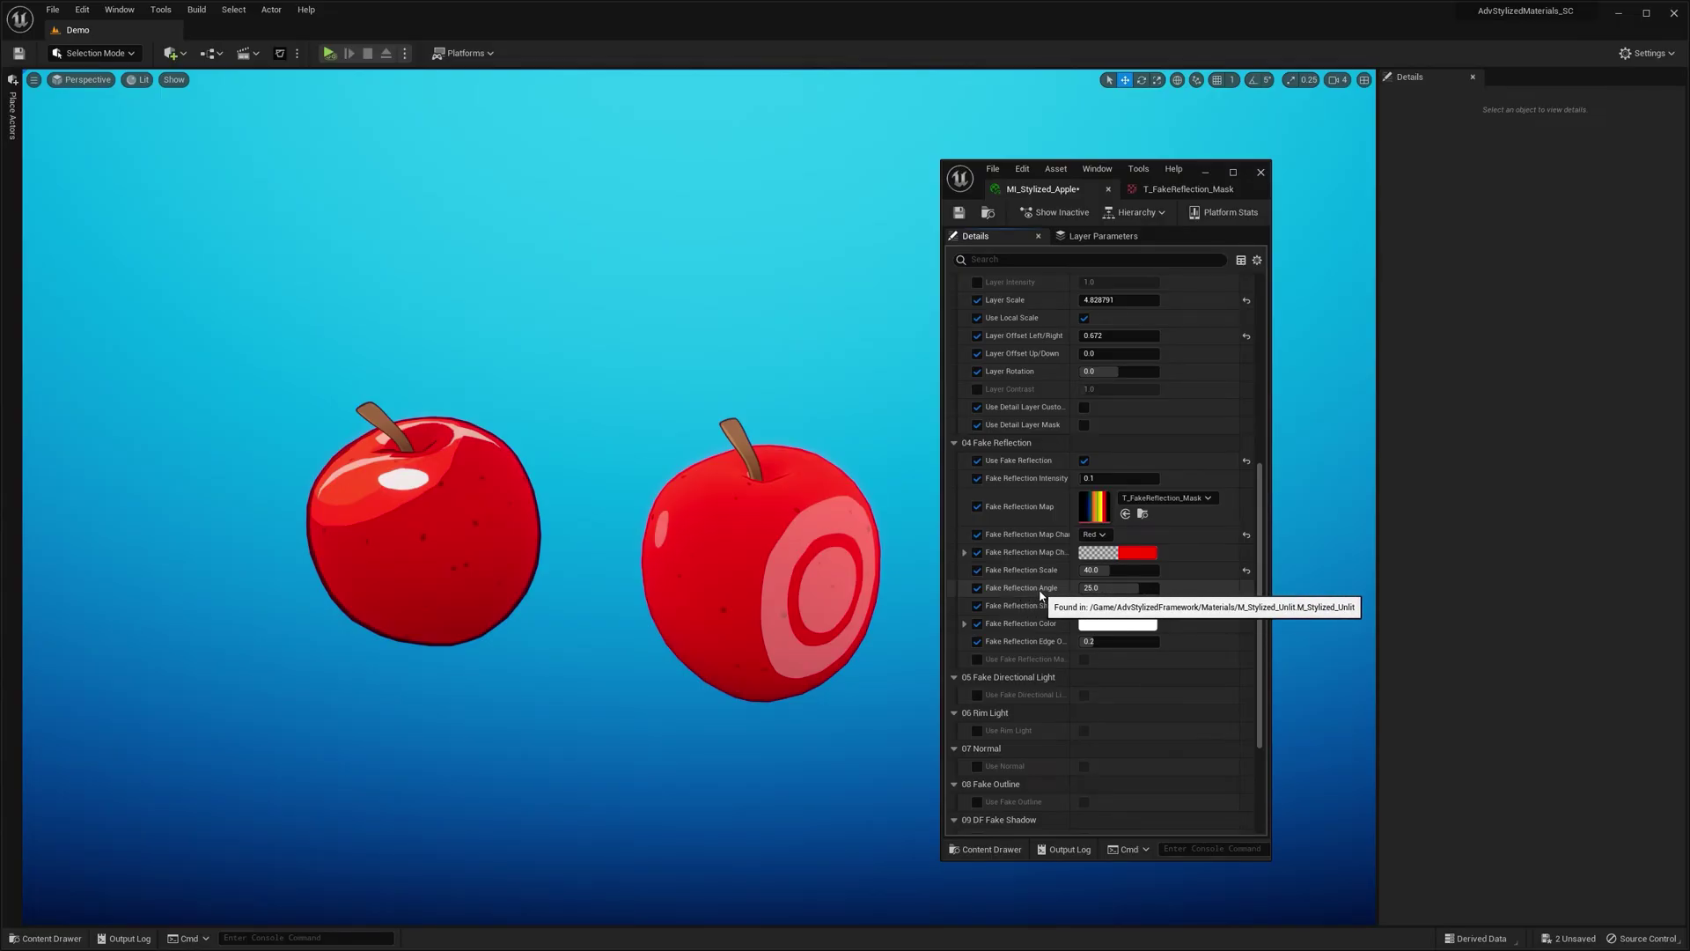
drag(1111, 587, 903, 587)
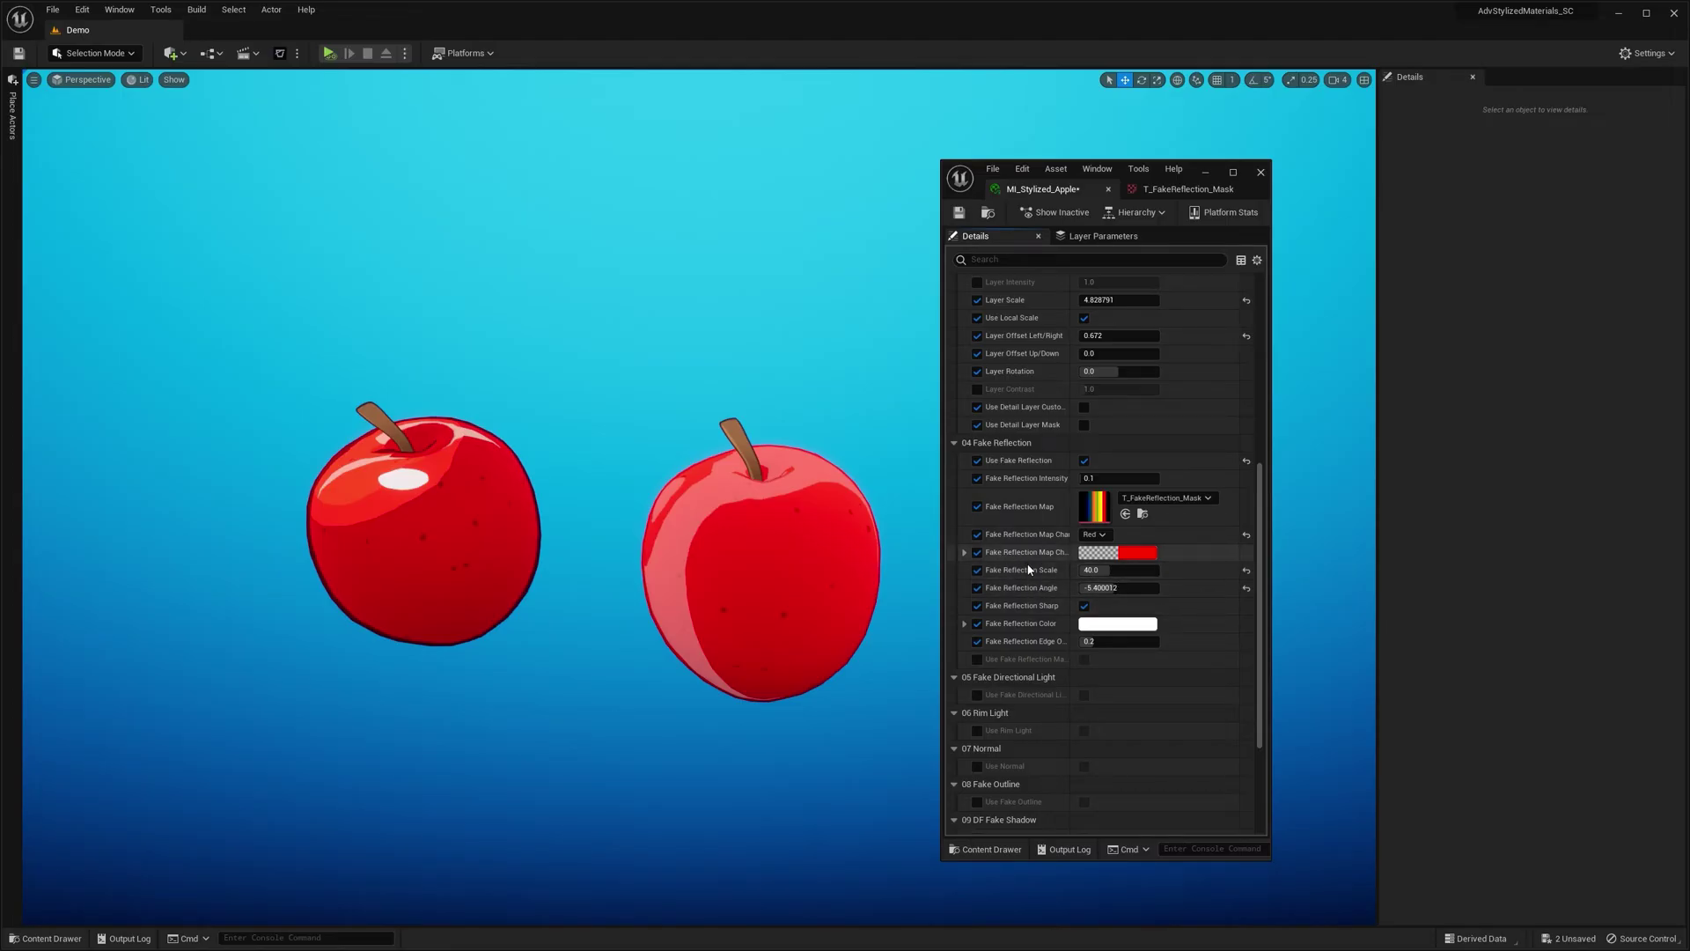
drag(1118, 570, 1052, 569)
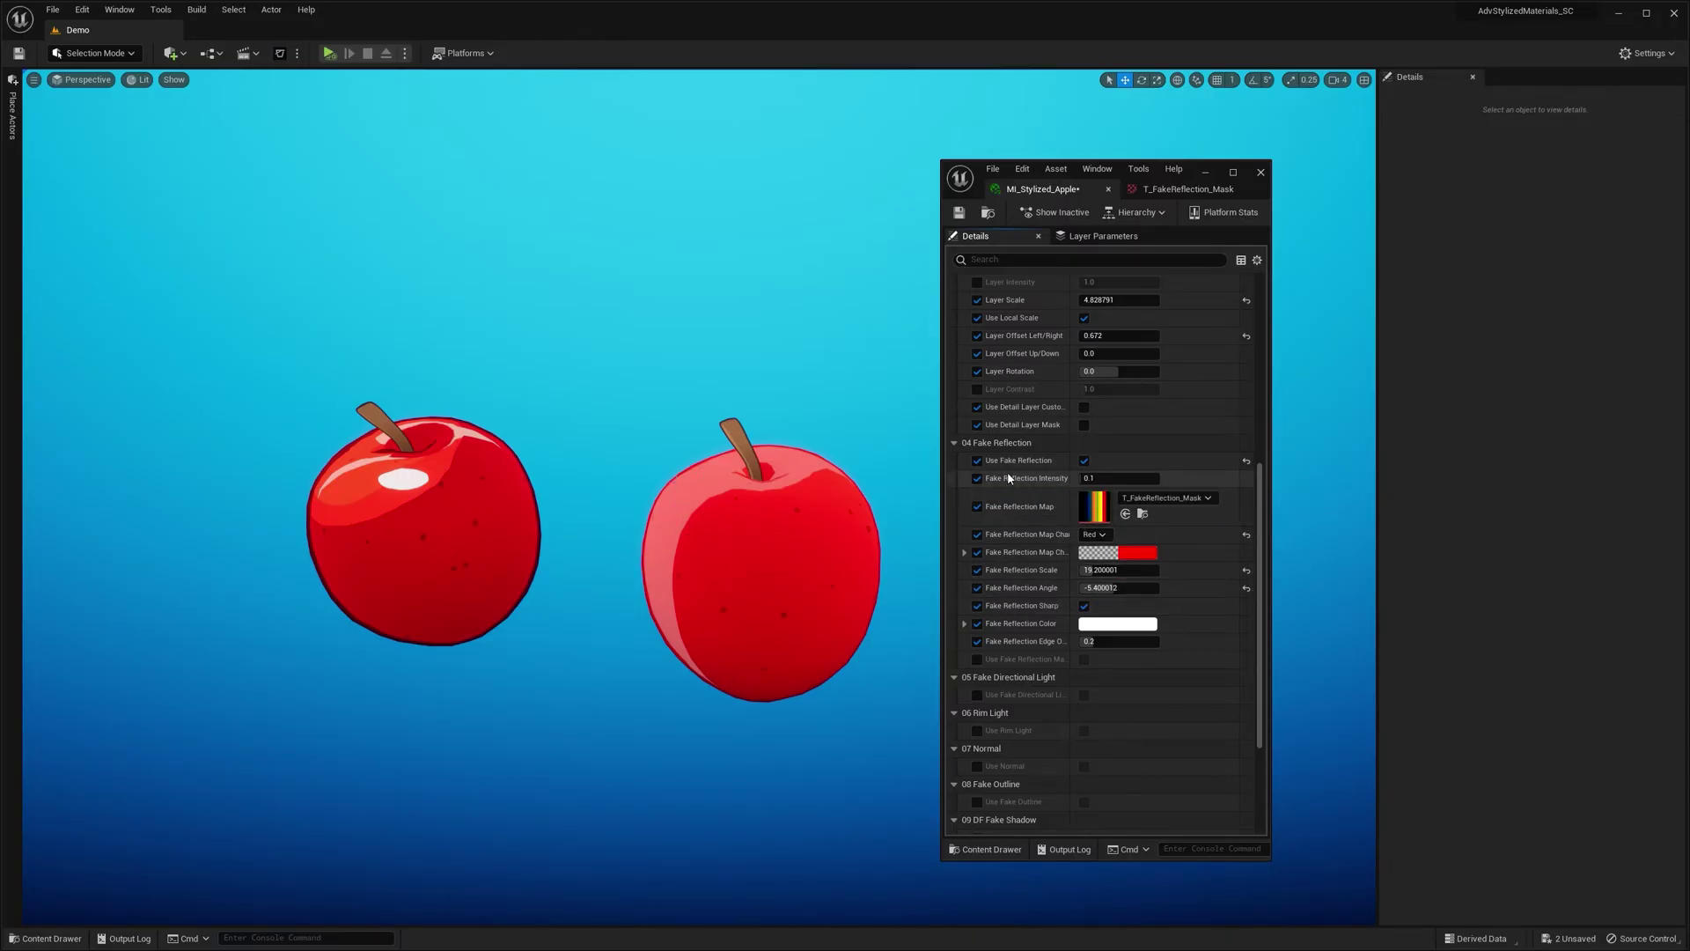
- Set fake reflection intensity 0.324, a peach reflection colour, and edge offset 0.344
drag(1090, 478, 1090, 478)
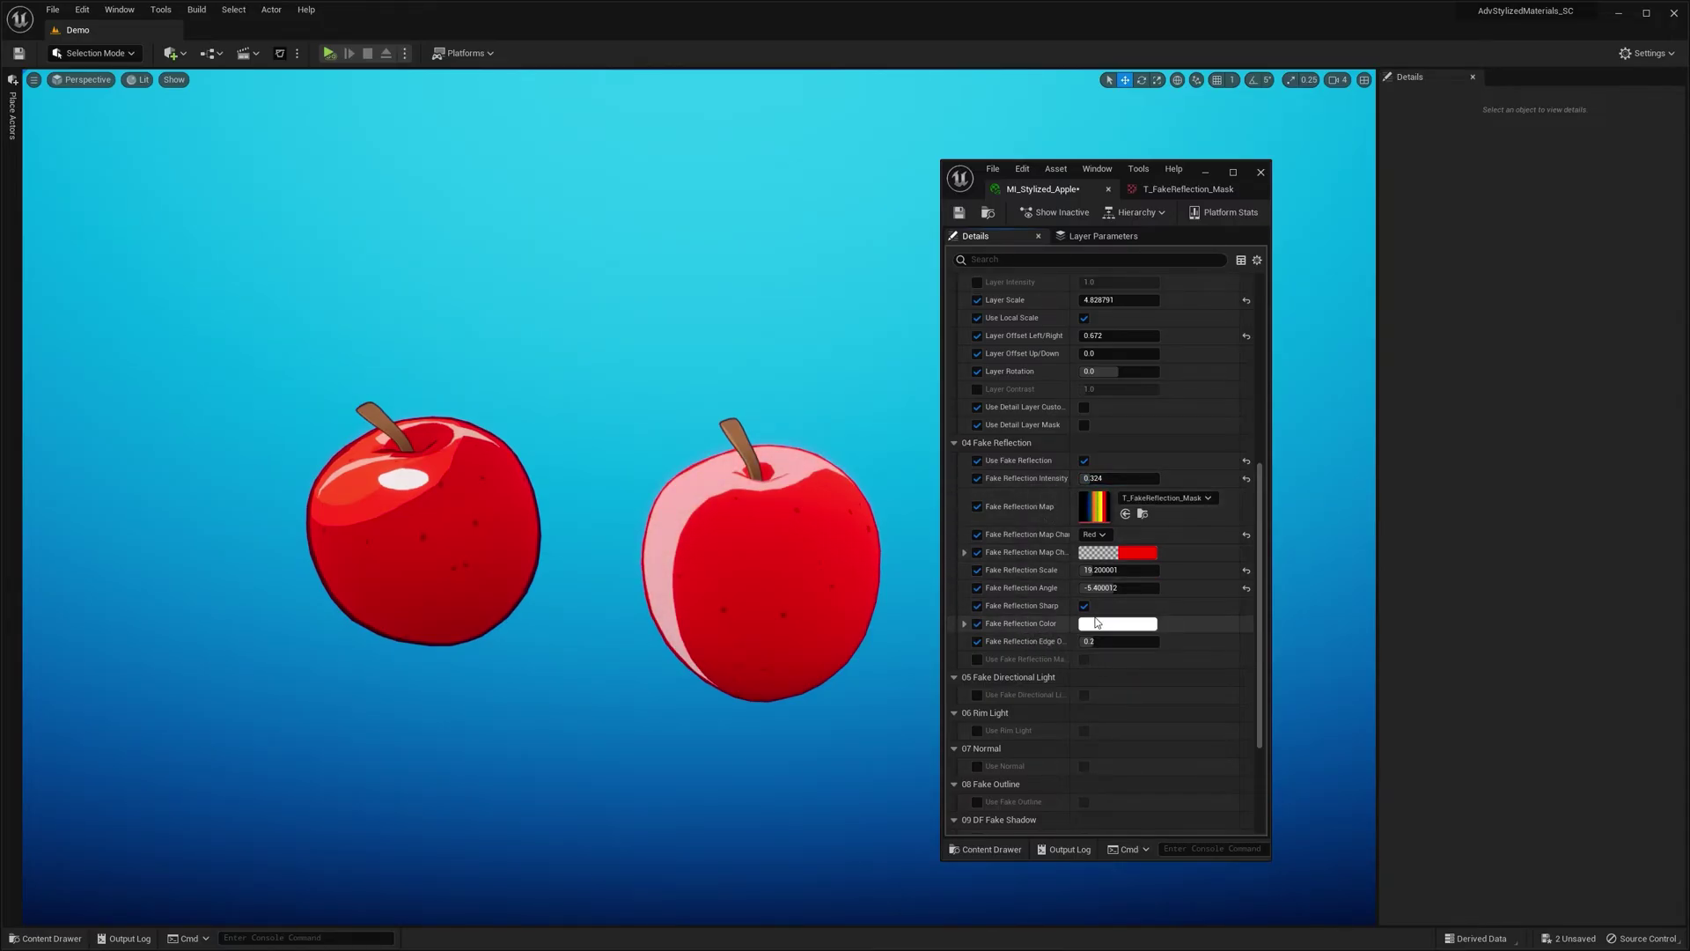
click(1099, 623)
mouse_move(1176, 671)
mouse_down()
mouse_move(1202, 682)
mouse_move(1261, 627)
mouse_move(1261, 666)
mouse_up()
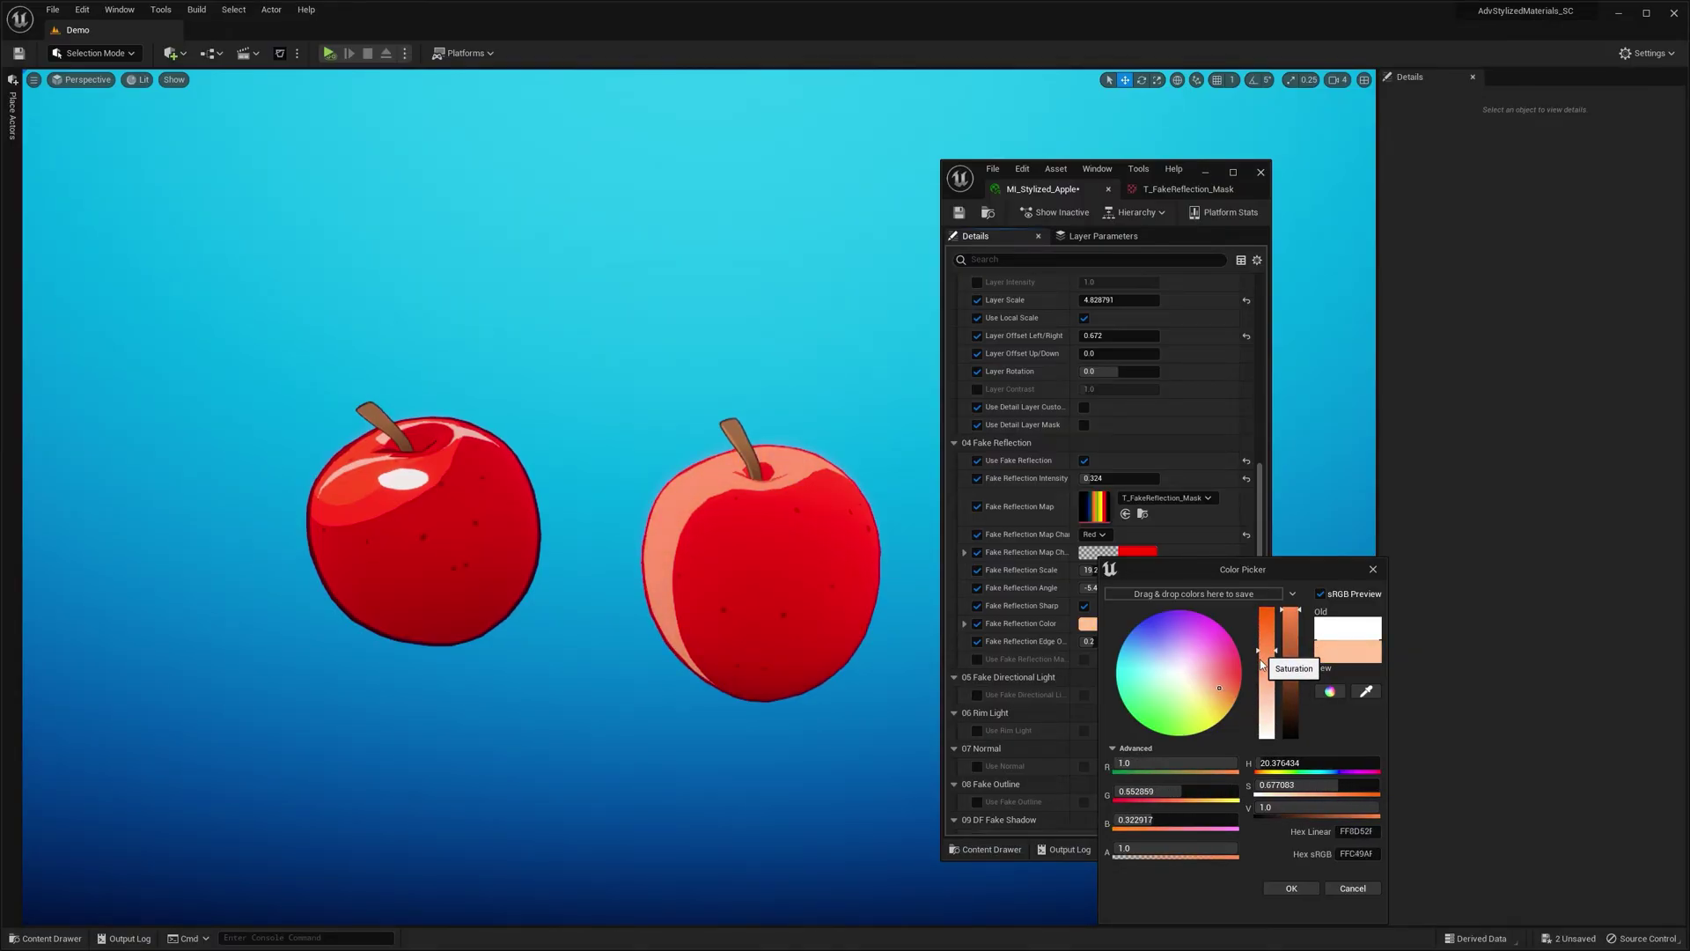
click(1292, 889)
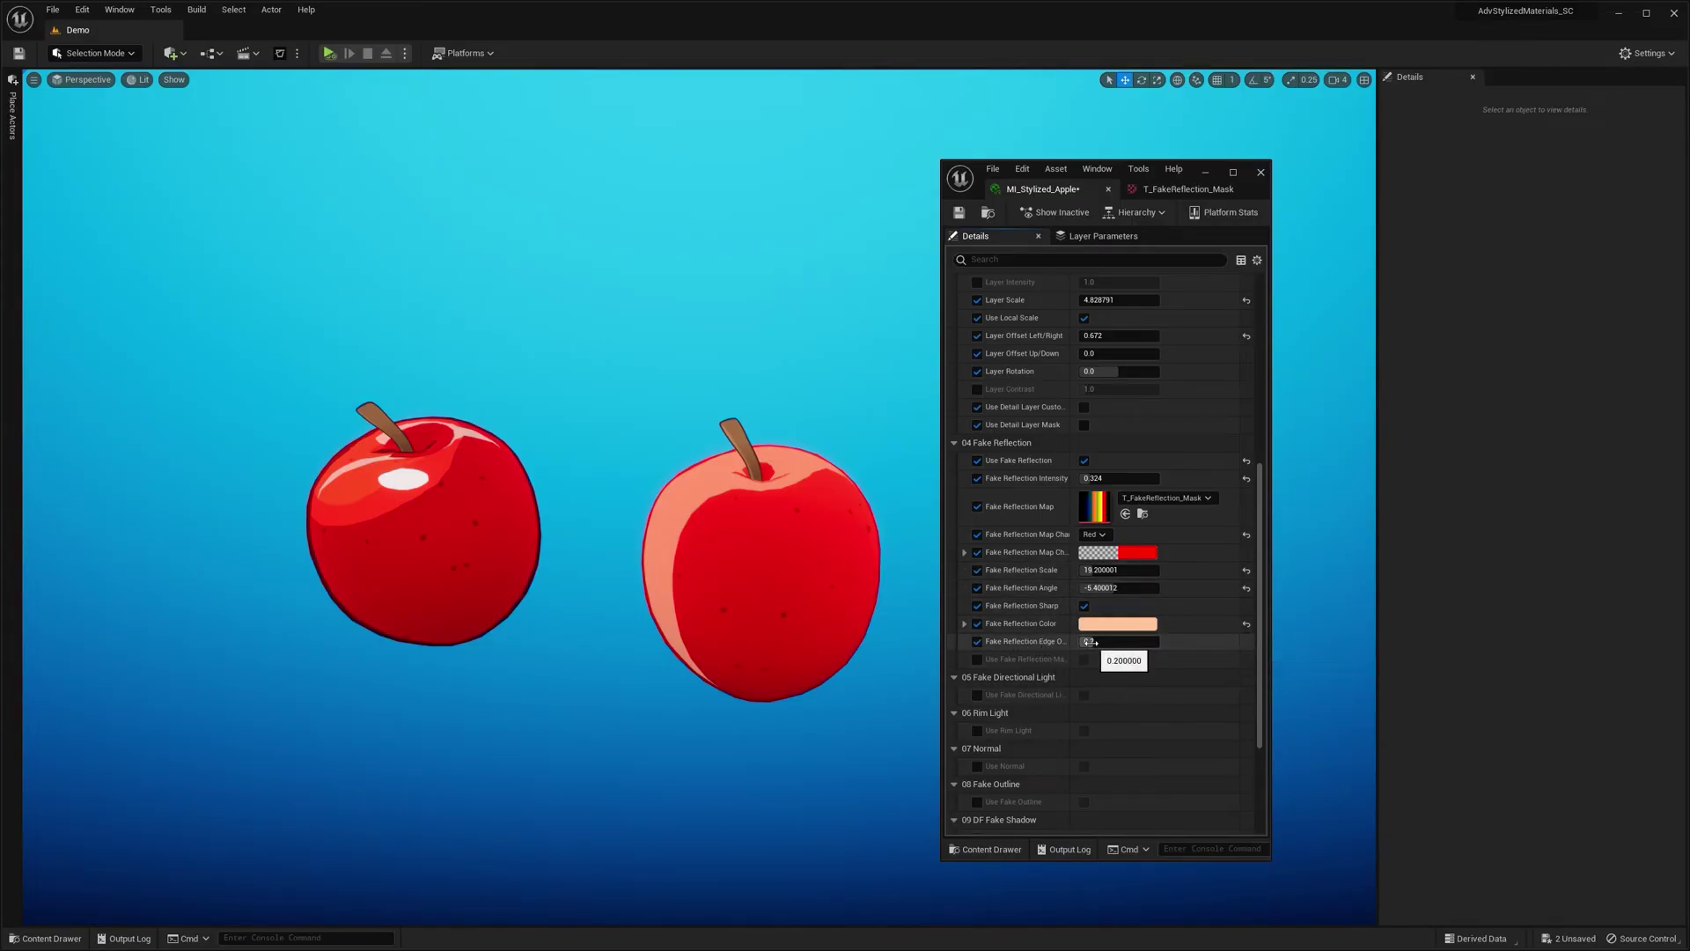
drag(1101, 641, 1153, 641)
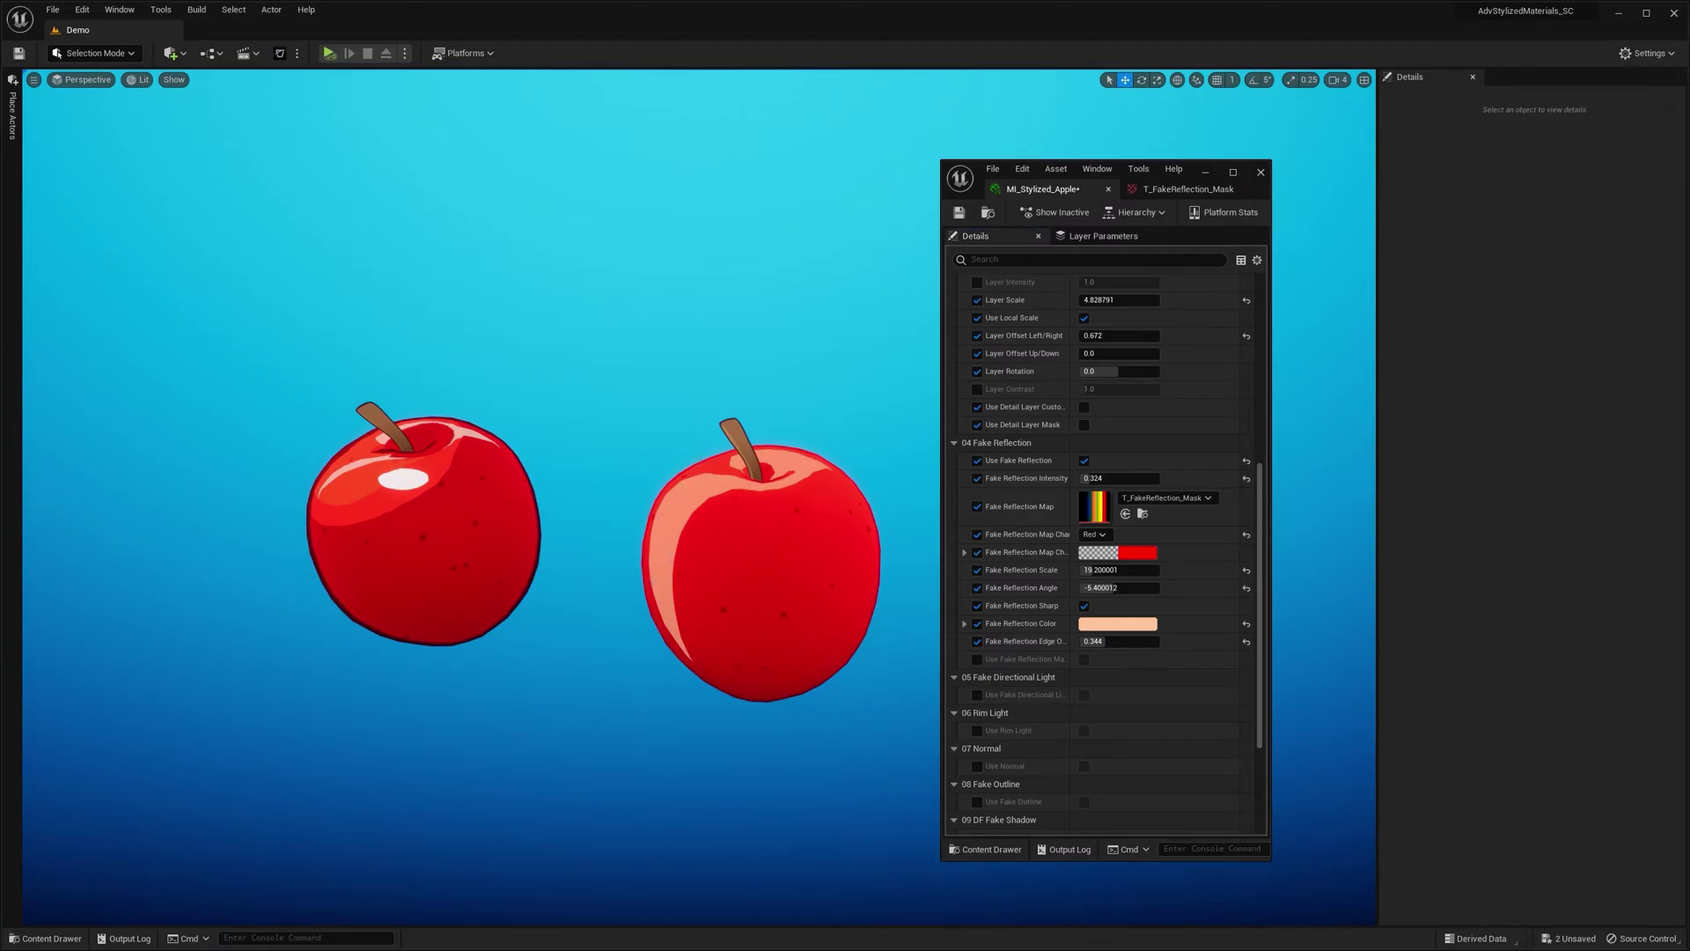
right_drag(762, 570, 721, 698)
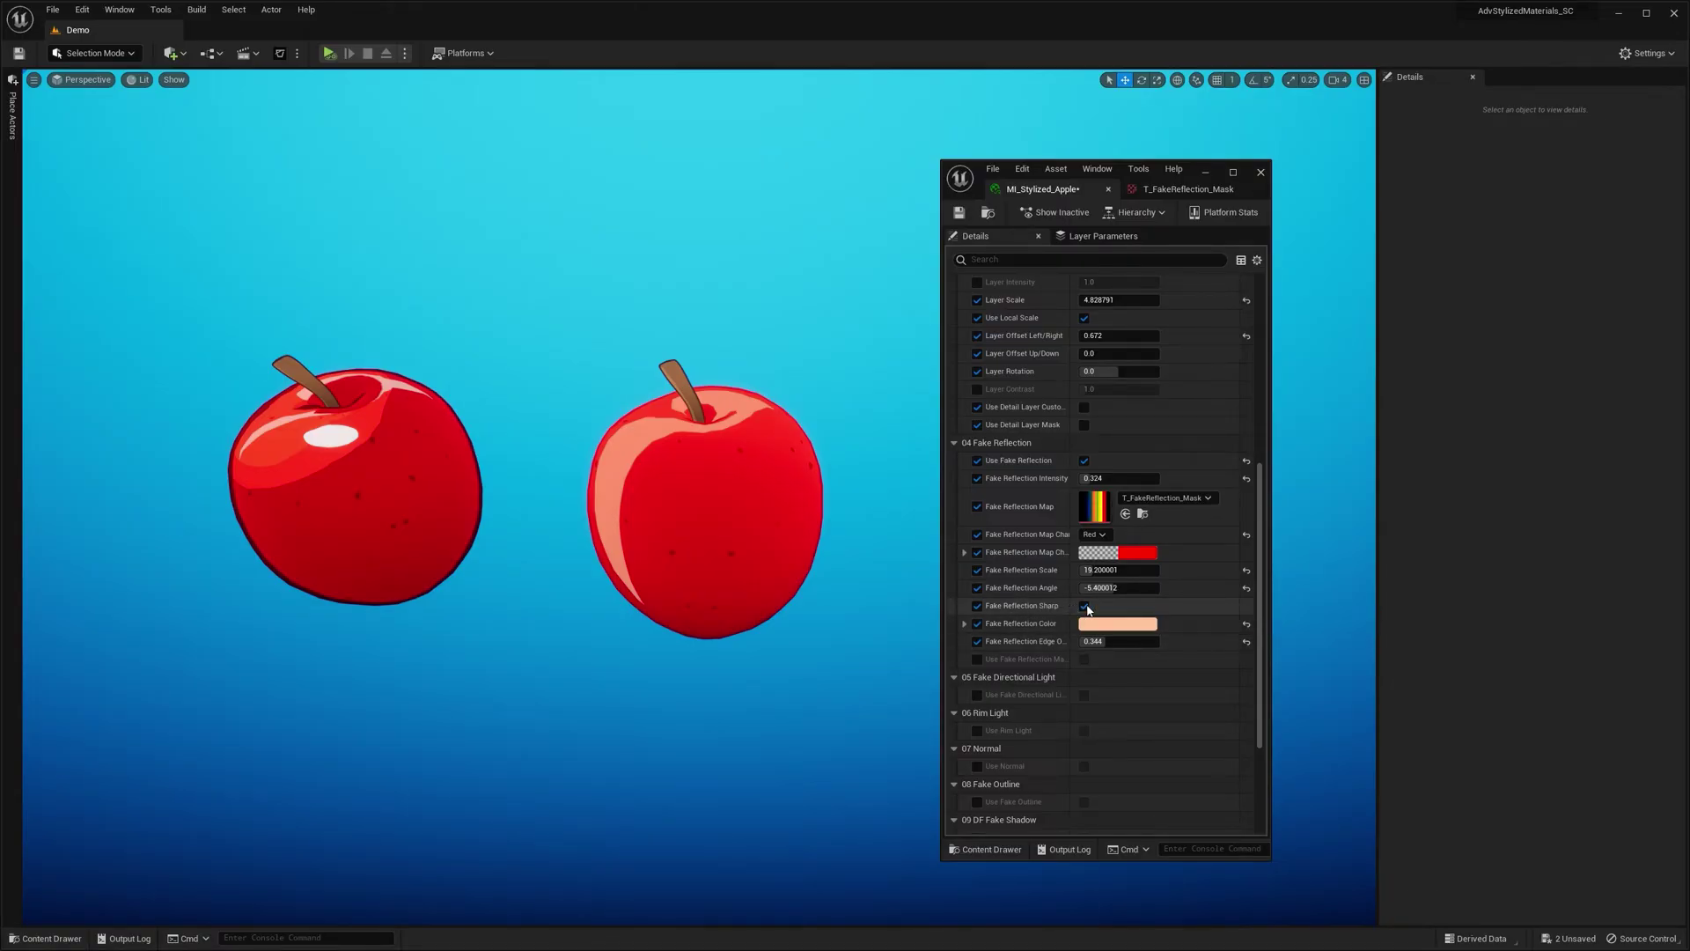
- Inspect the reflection mask, turn off Fake Reflection Sharp, and switch the map channel to Green
double_click(1097, 508)
scroll(1030, 528, up, 6)
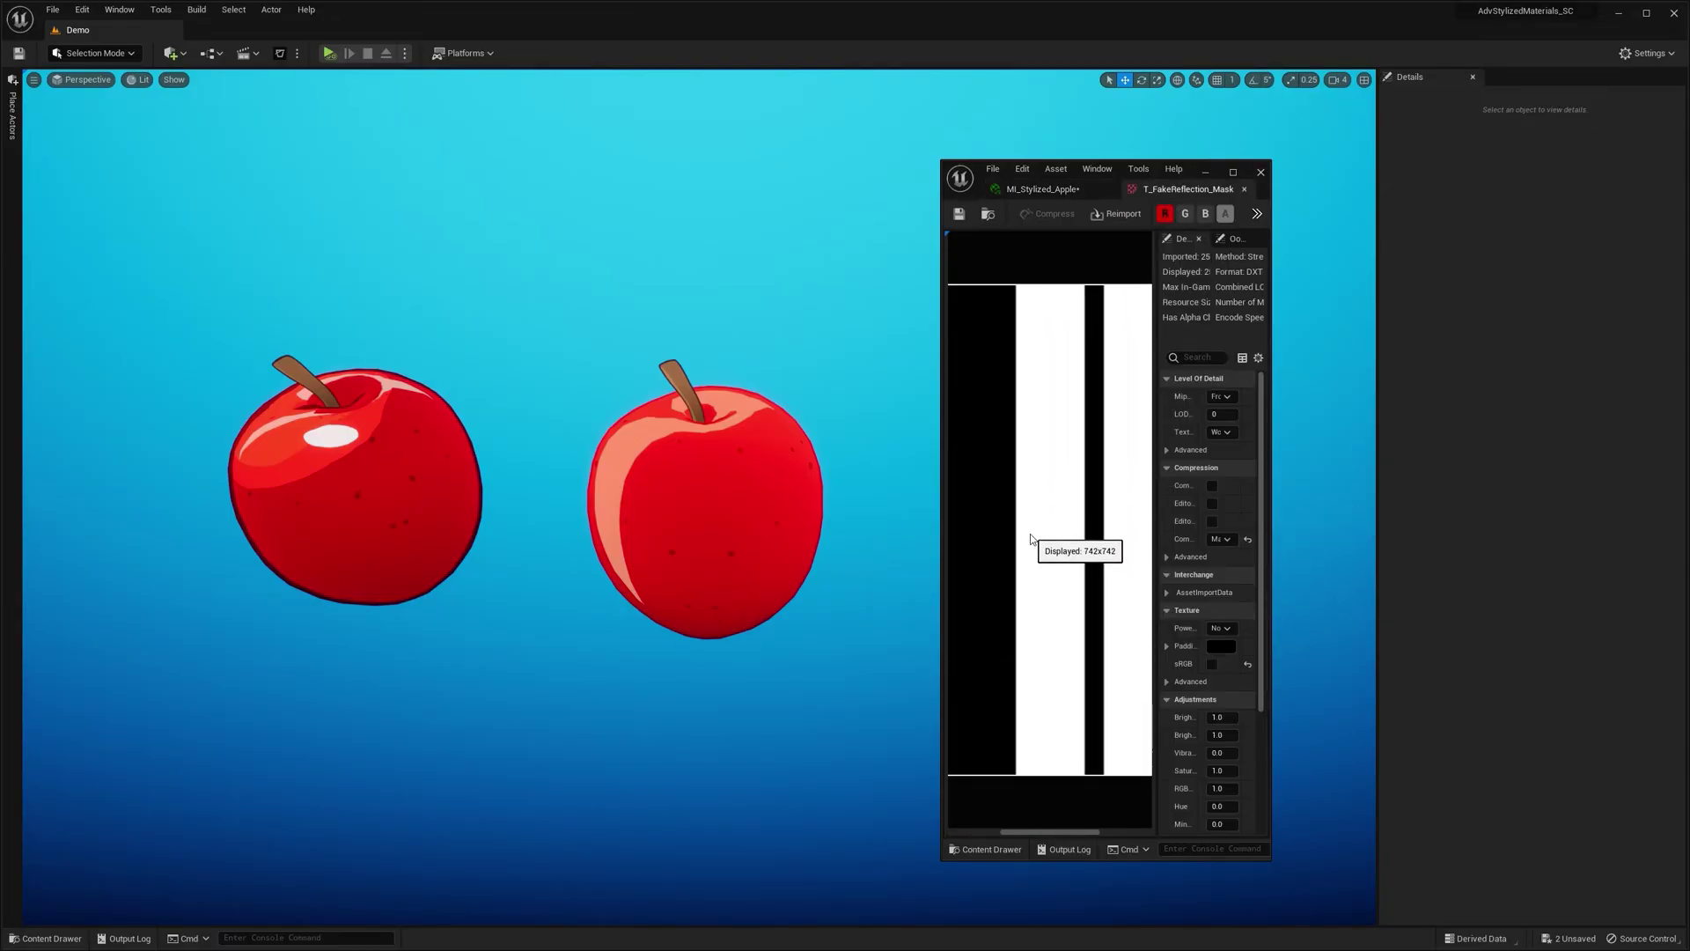
click(1071, 194)
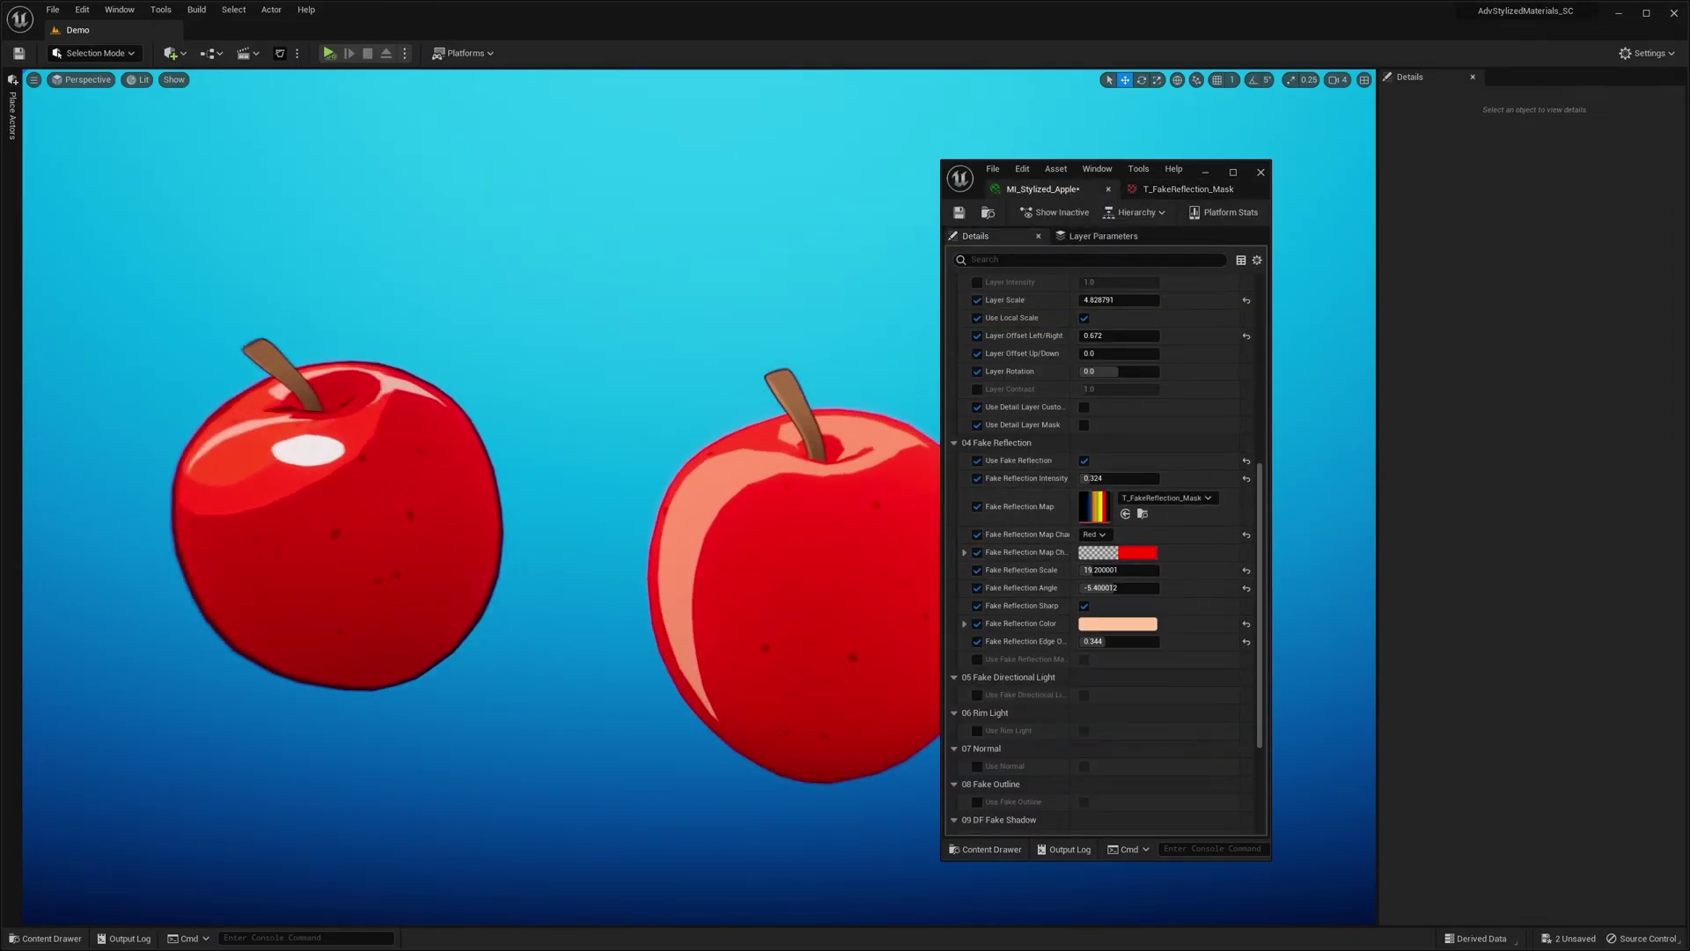
scroll(717, 476, up, 10)
scroll(717, 476, down, 12)
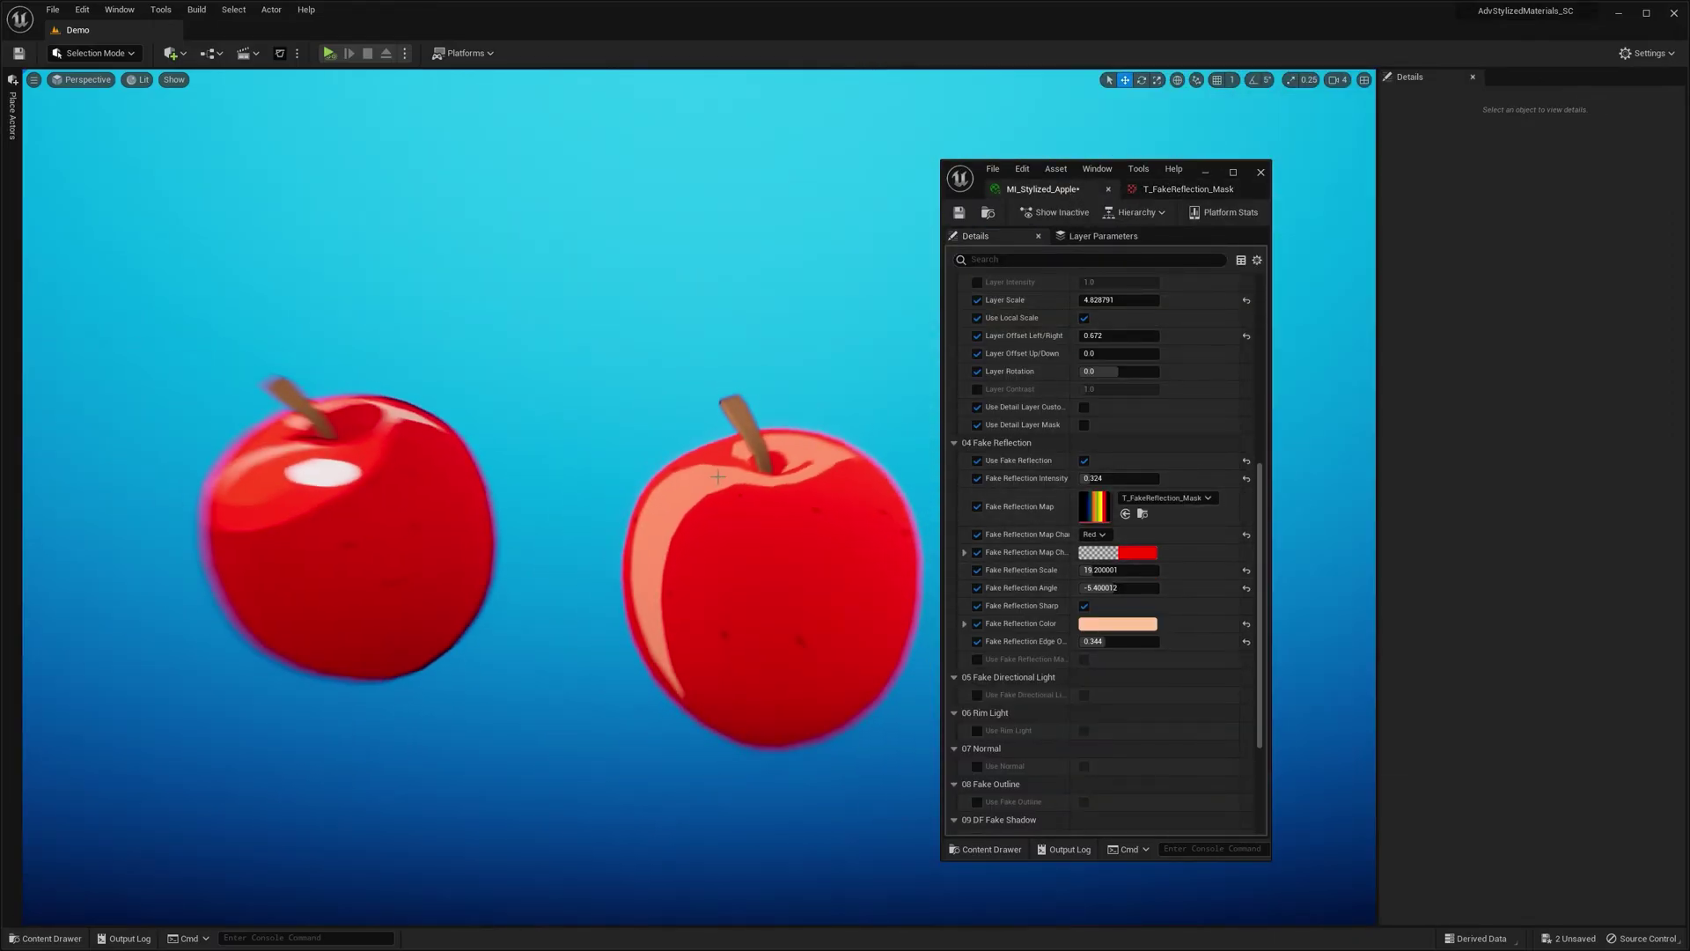
click(1084, 606)
click(1097, 535)
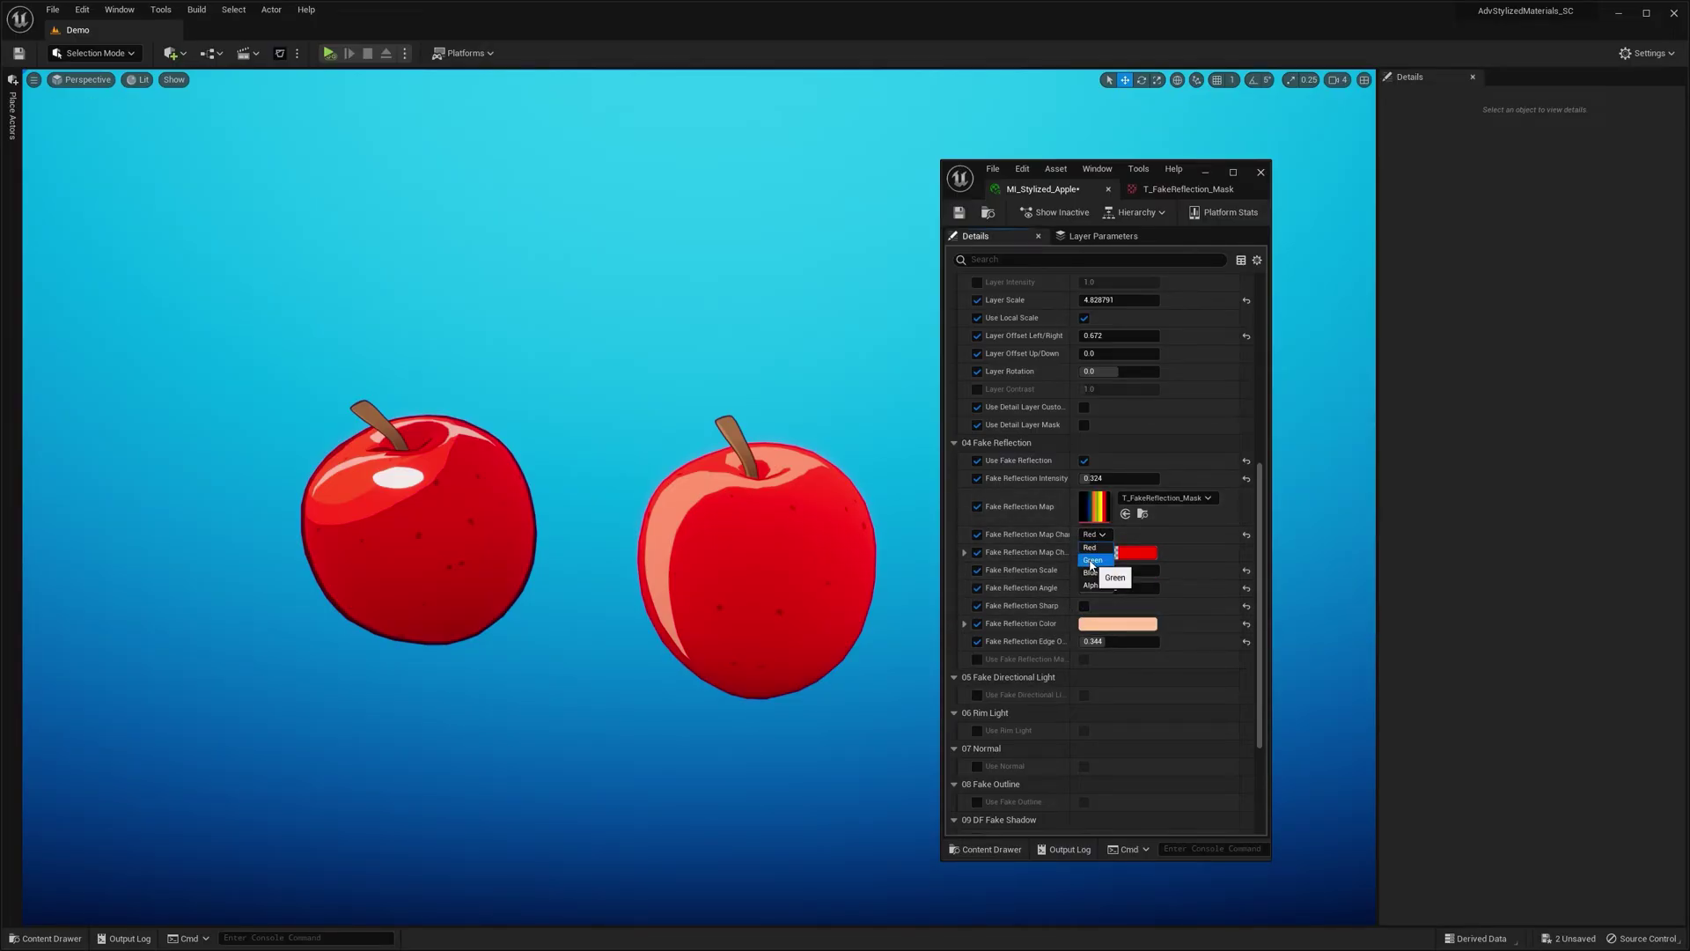
click(1092, 560)
- Switch the reflection map channel to Blue and view the mask's Blue channel alone
click(1116, 570)
double_click(1094, 507)
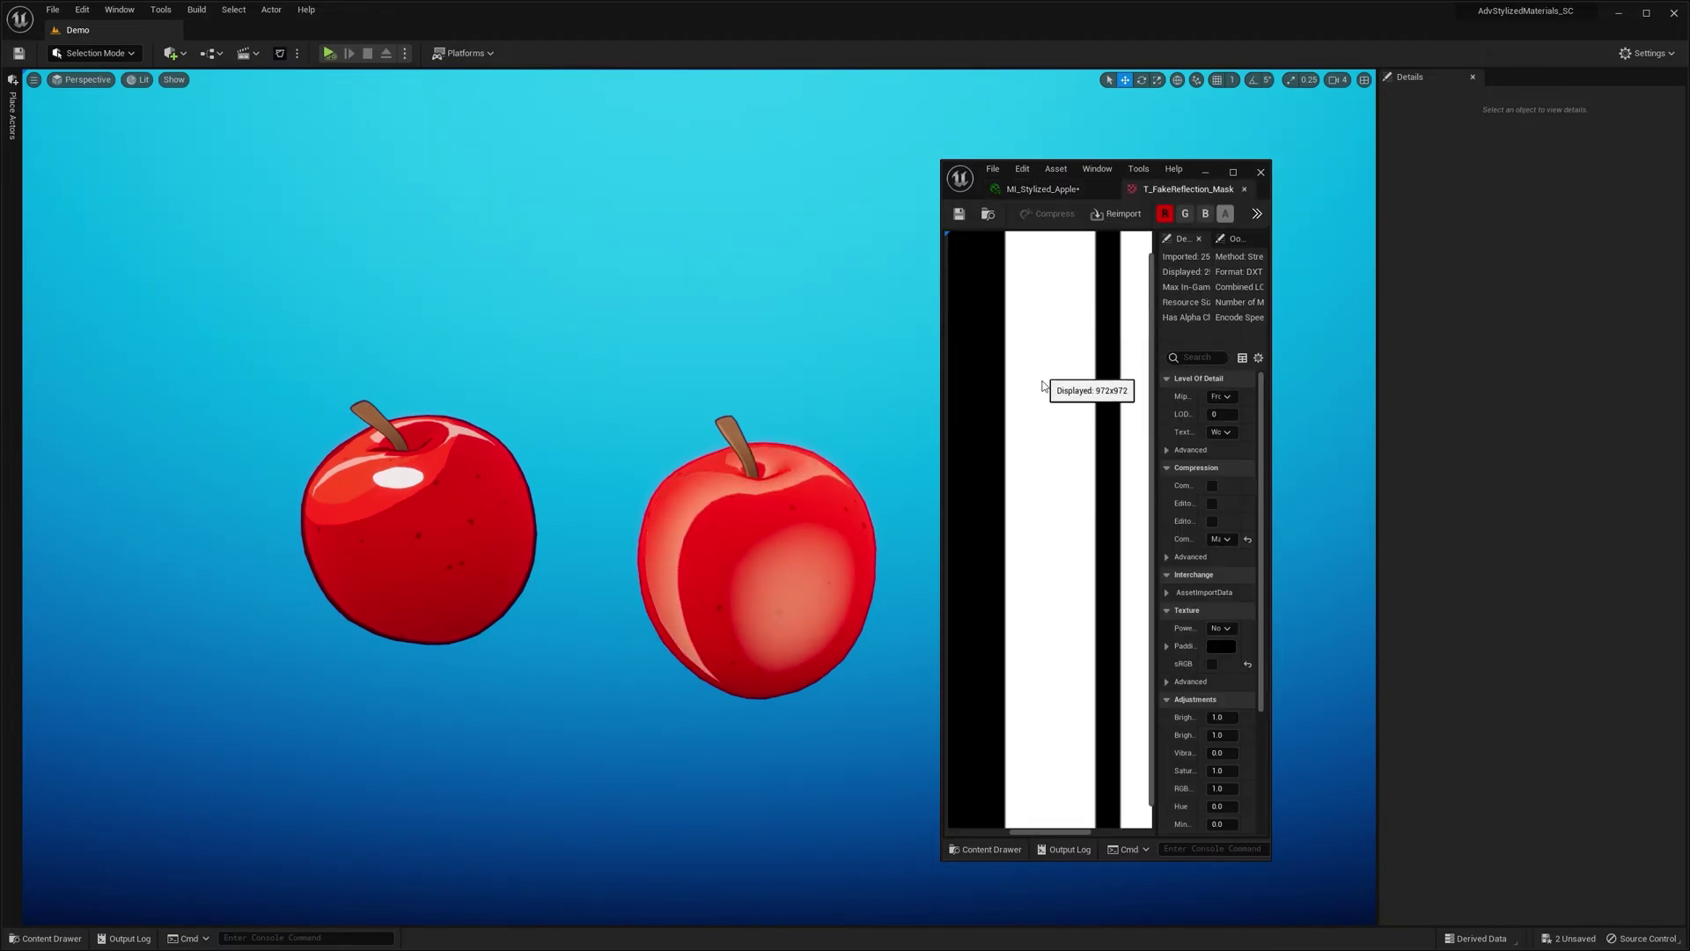
scroll(1048, 422, down, 5)
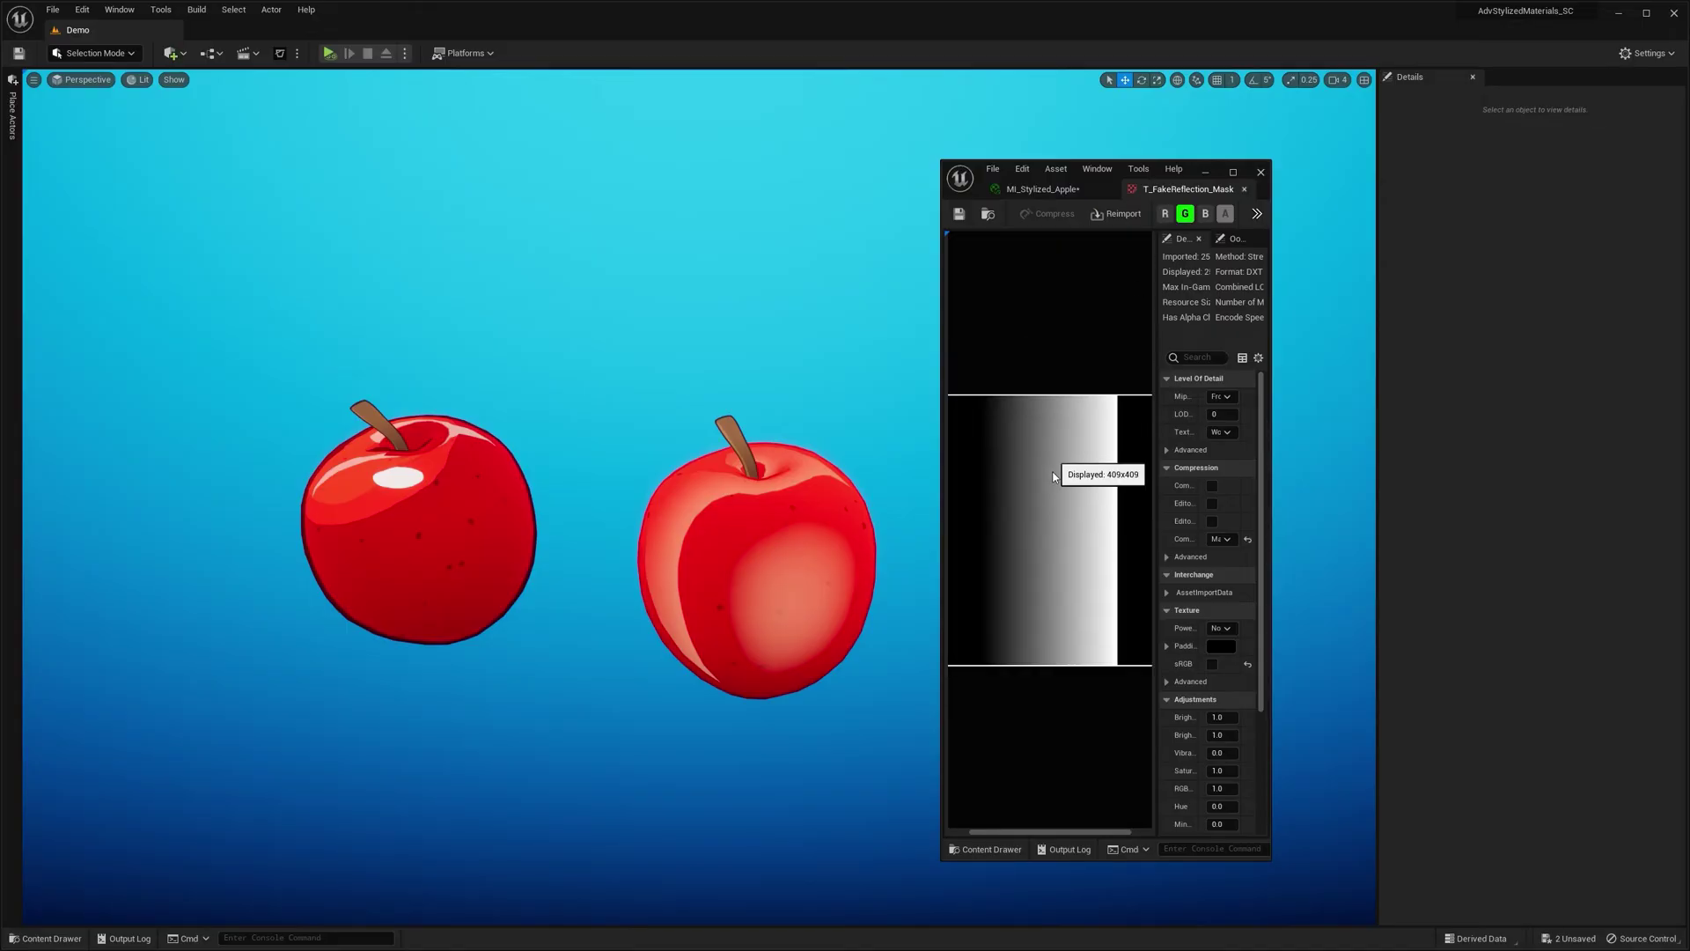
scroll(1052, 479, down, 2)
click(1043, 188)
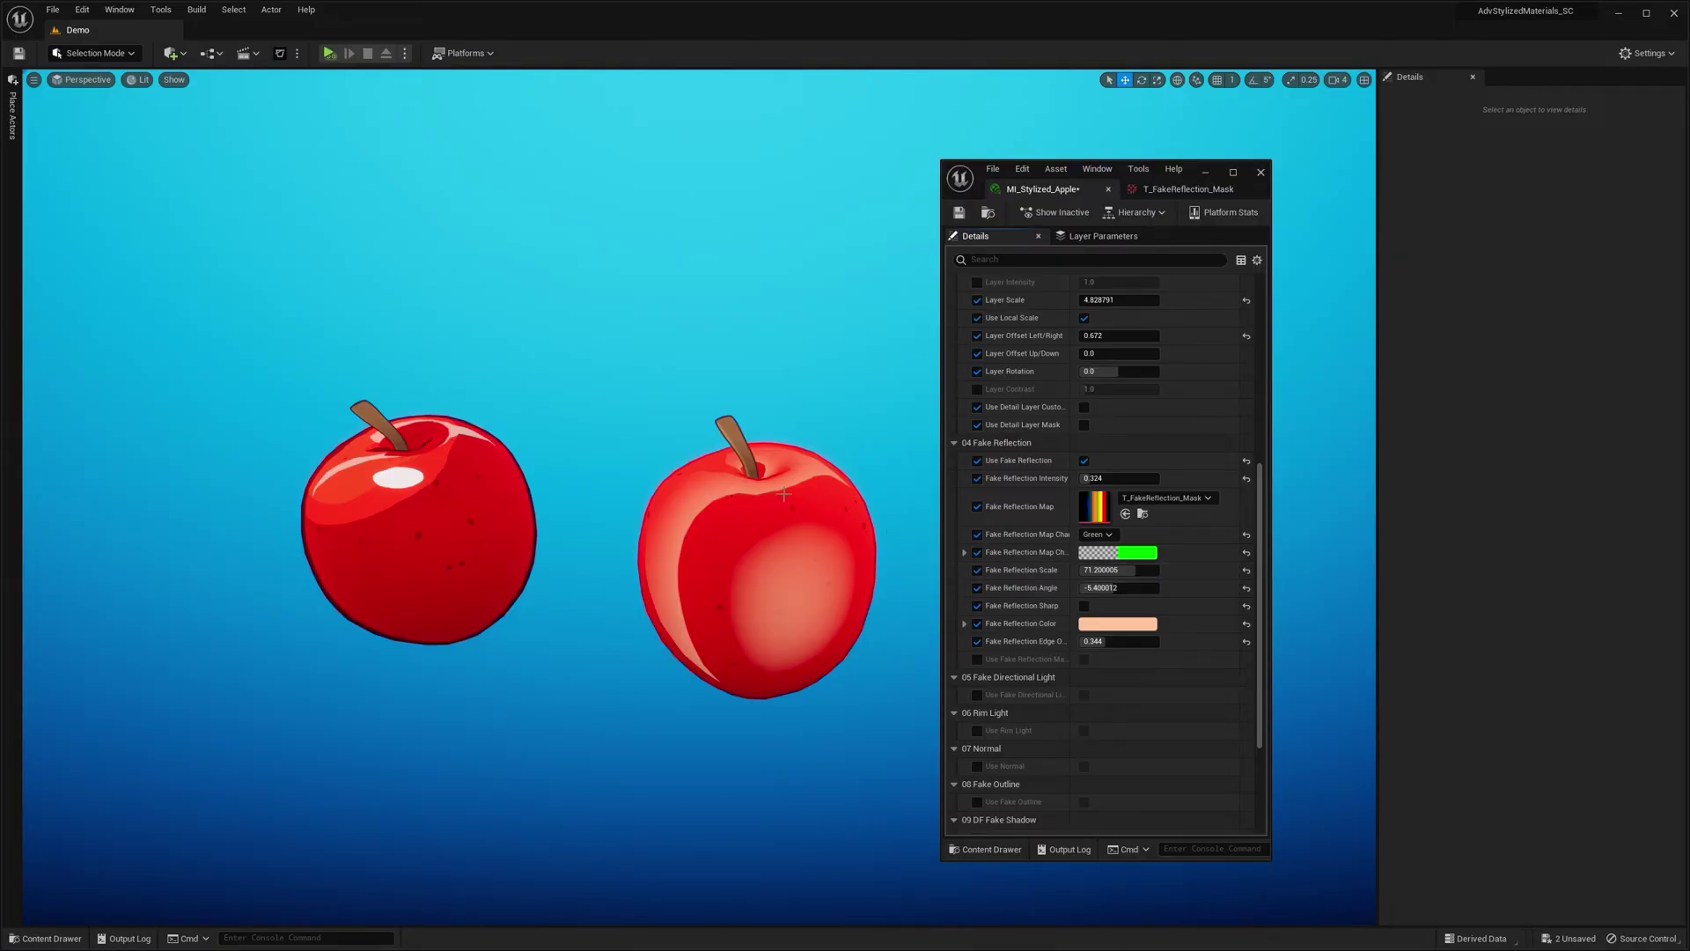
click(1096, 534)
click(1089, 569)
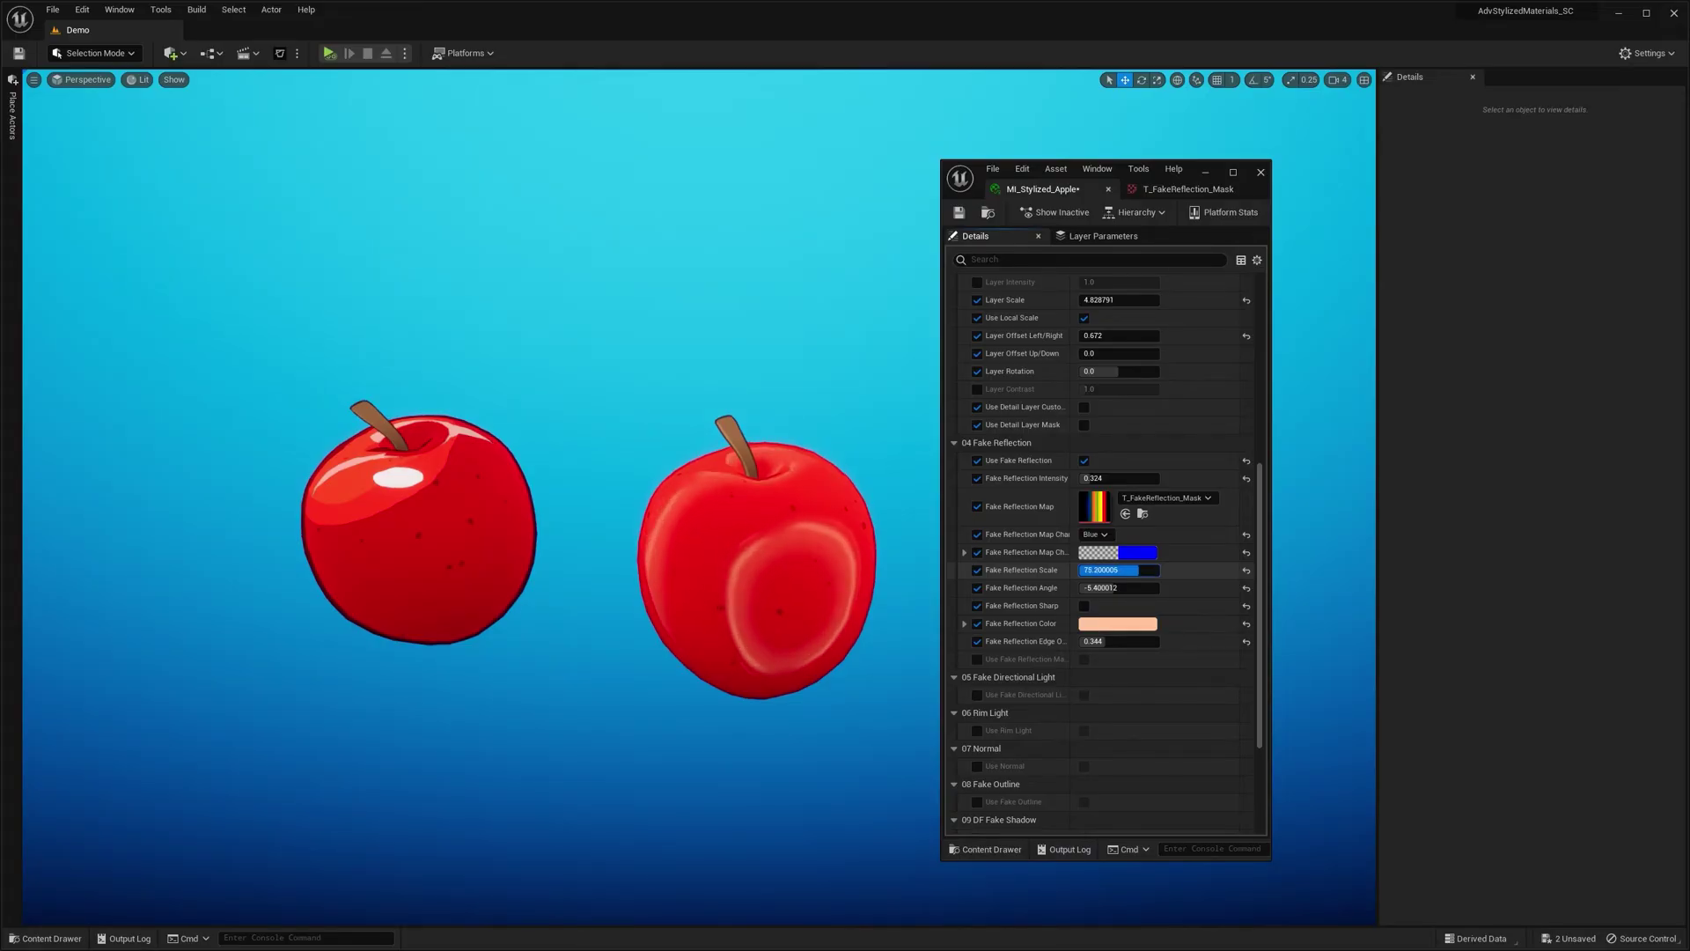
double_click(1094, 509)
click(1185, 214)
click(1205, 214)
click(1044, 189)
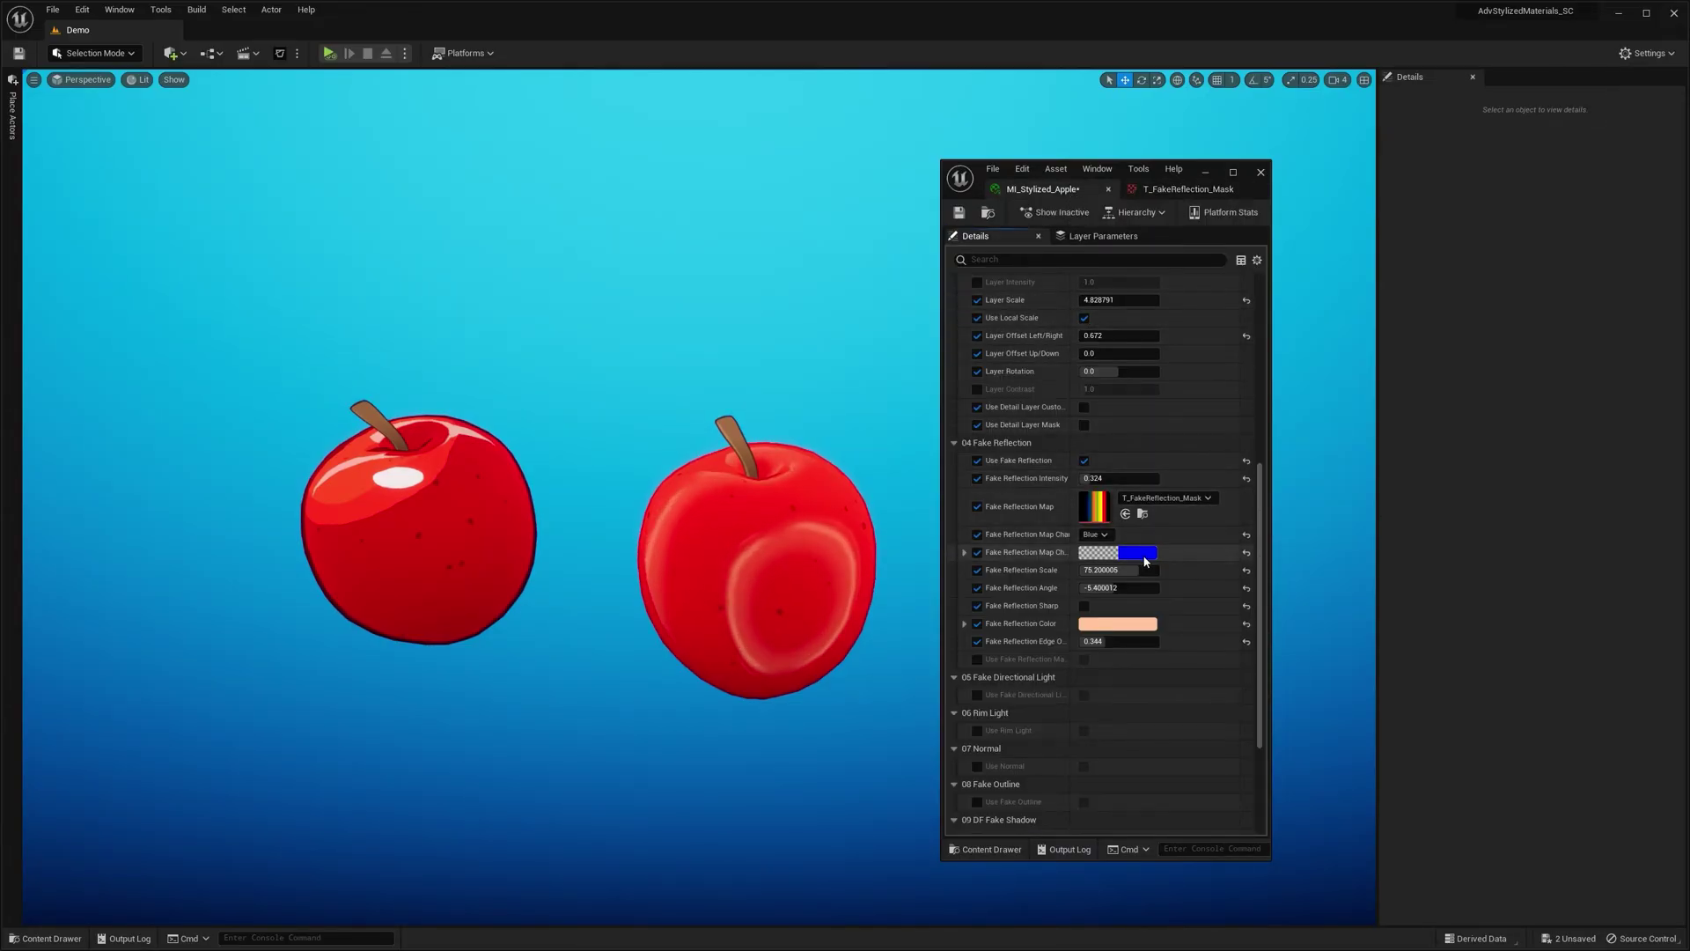
- Return to the Red channel, re-enable Sharp, and set scale 16 with angle about -9.4
click(1095, 534)
click(1132, 500)
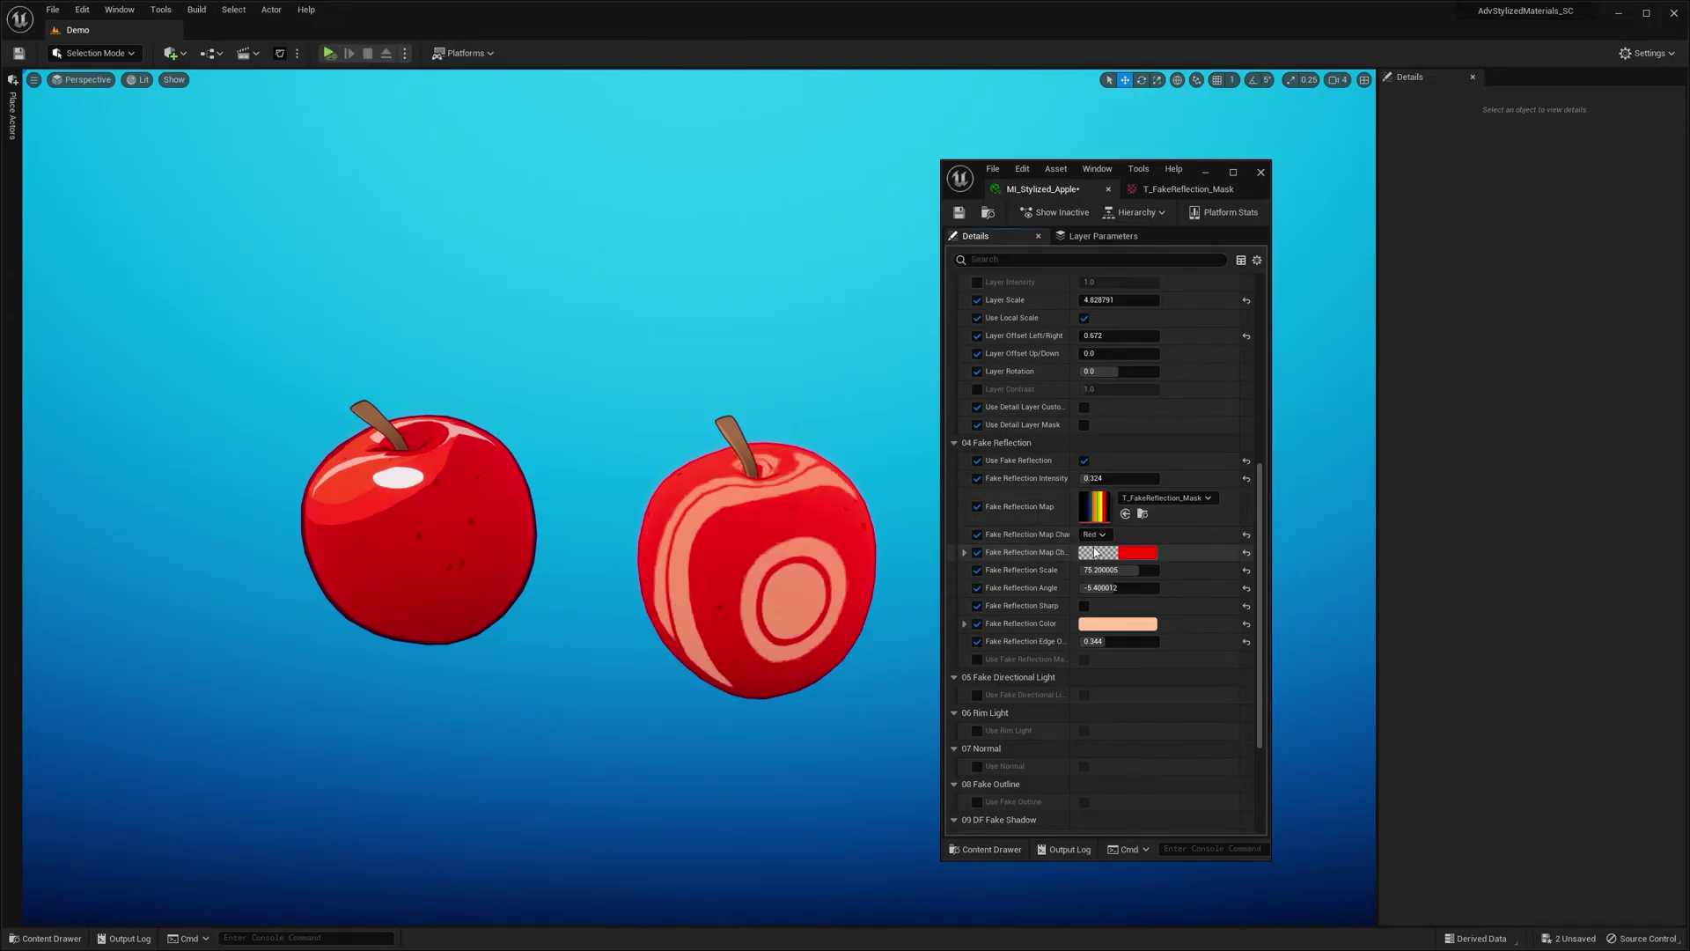
click(1084, 606)
click(1247, 571)
drag(1128, 588, 1113, 570)
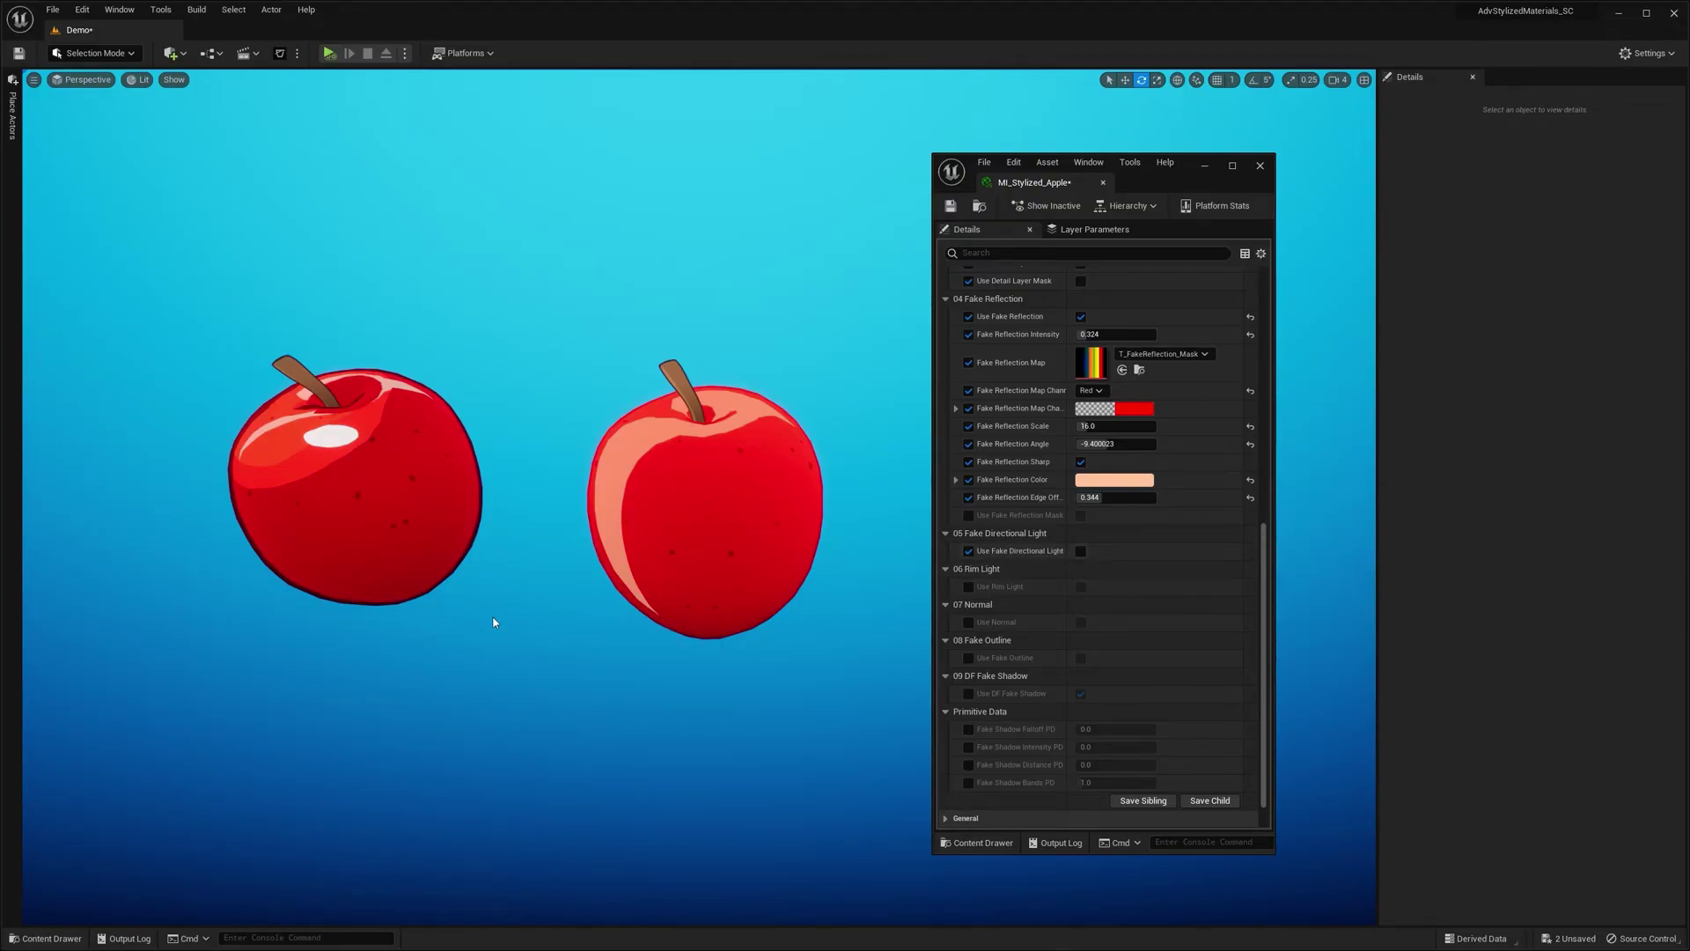
- Raise the directional light higher in the scene and switch to rotating it
key(alt+2)
click(347, 483)
key(w)
mouse_move(339, 432)
mouse_down()
mouse_move(255, 151)
mouse_move(294, 287)
mouse_move(302, 264)
mouse_move(278, 255)
mouse_move(295, 264)
mouse_move(306, 239)
mouse_move(295, 281)
mouse_move(237, 135)
mouse_up()
key(alt+4)
key(e)
click(468, 340)
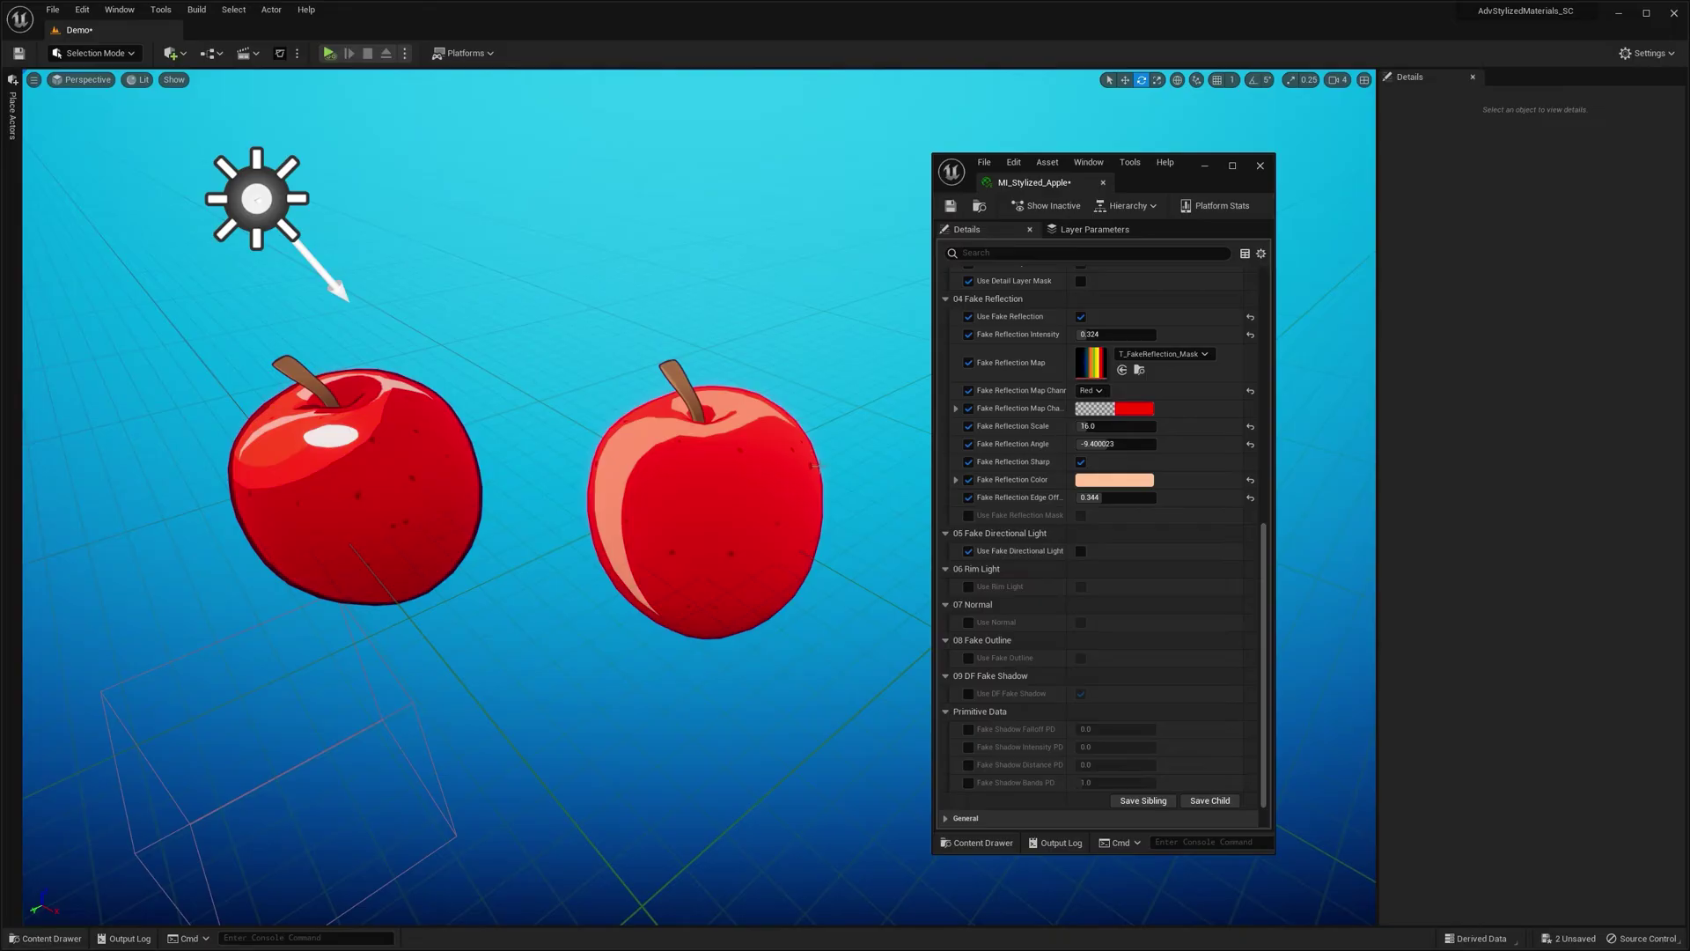
- Try a pink Light Color on the directional light, then cancel to keep it white
click(280, 198)
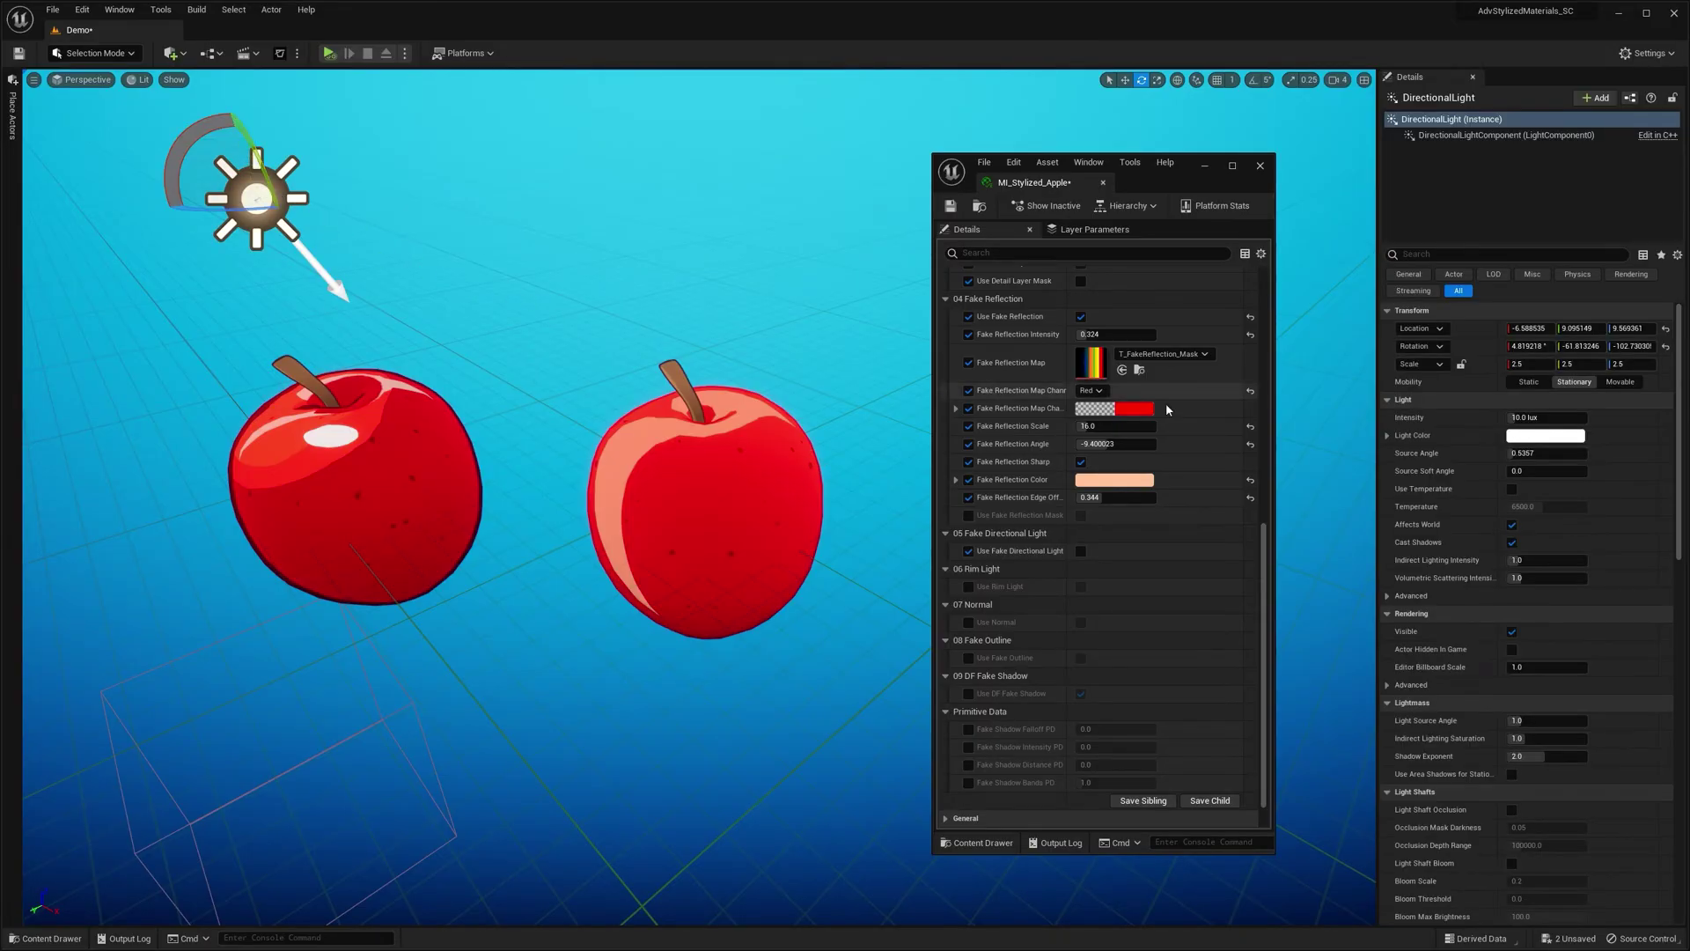
click(1546, 435)
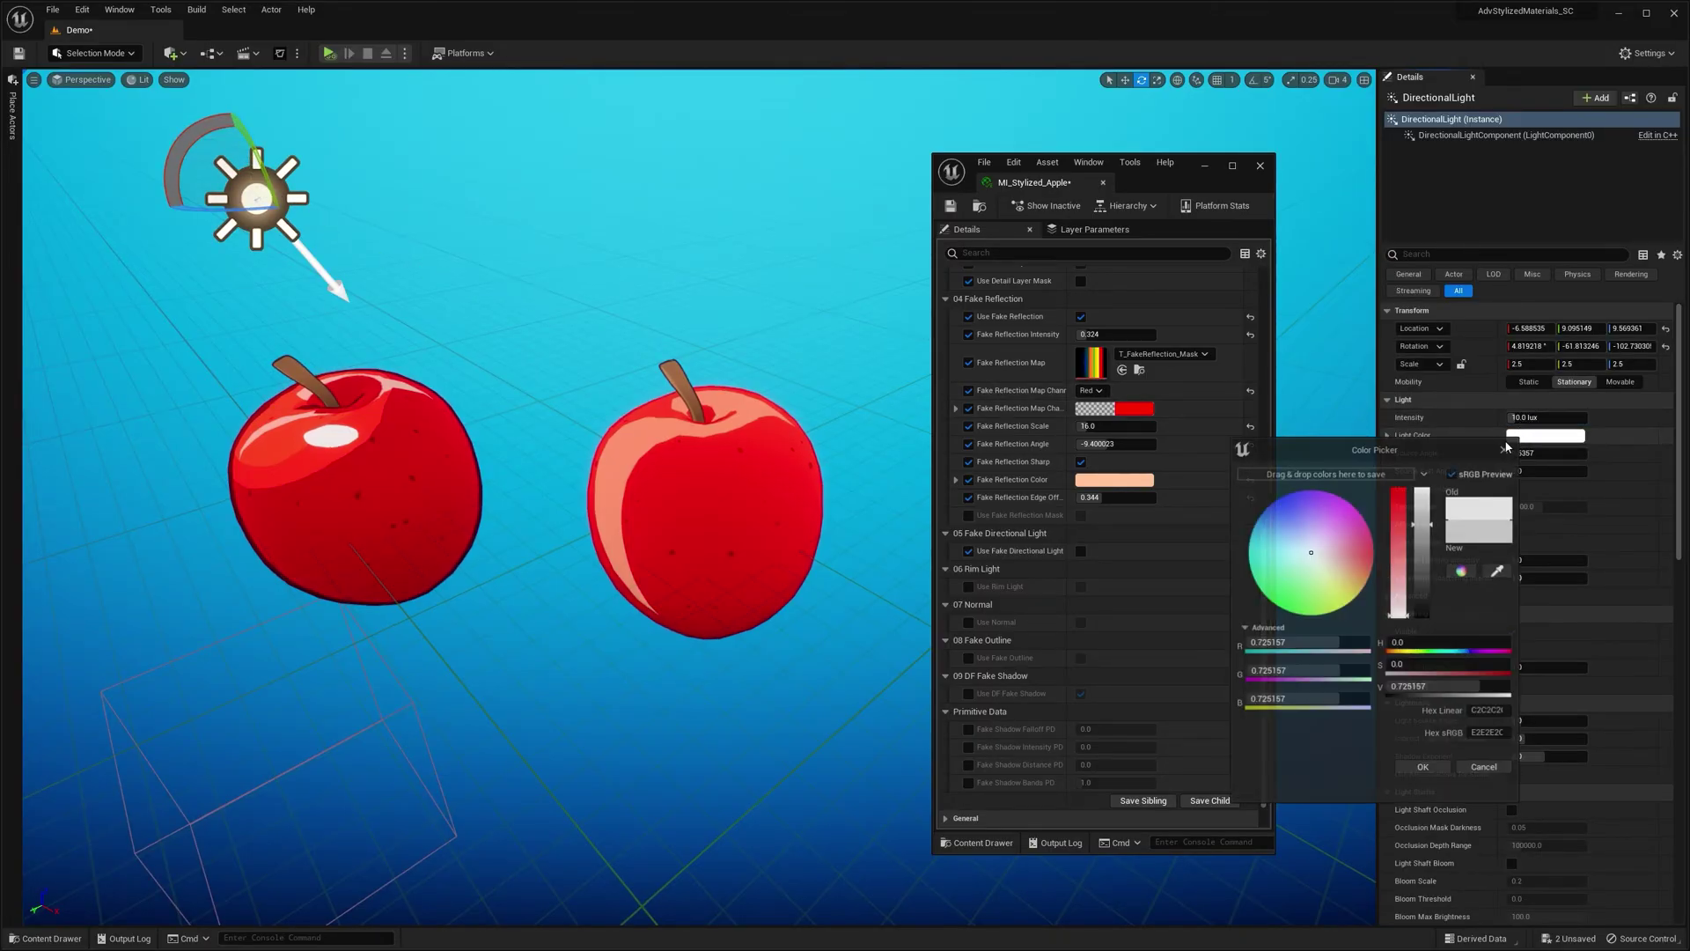
click(1341, 533)
drag(1352, 547, 1323, 512)
click(1486, 768)
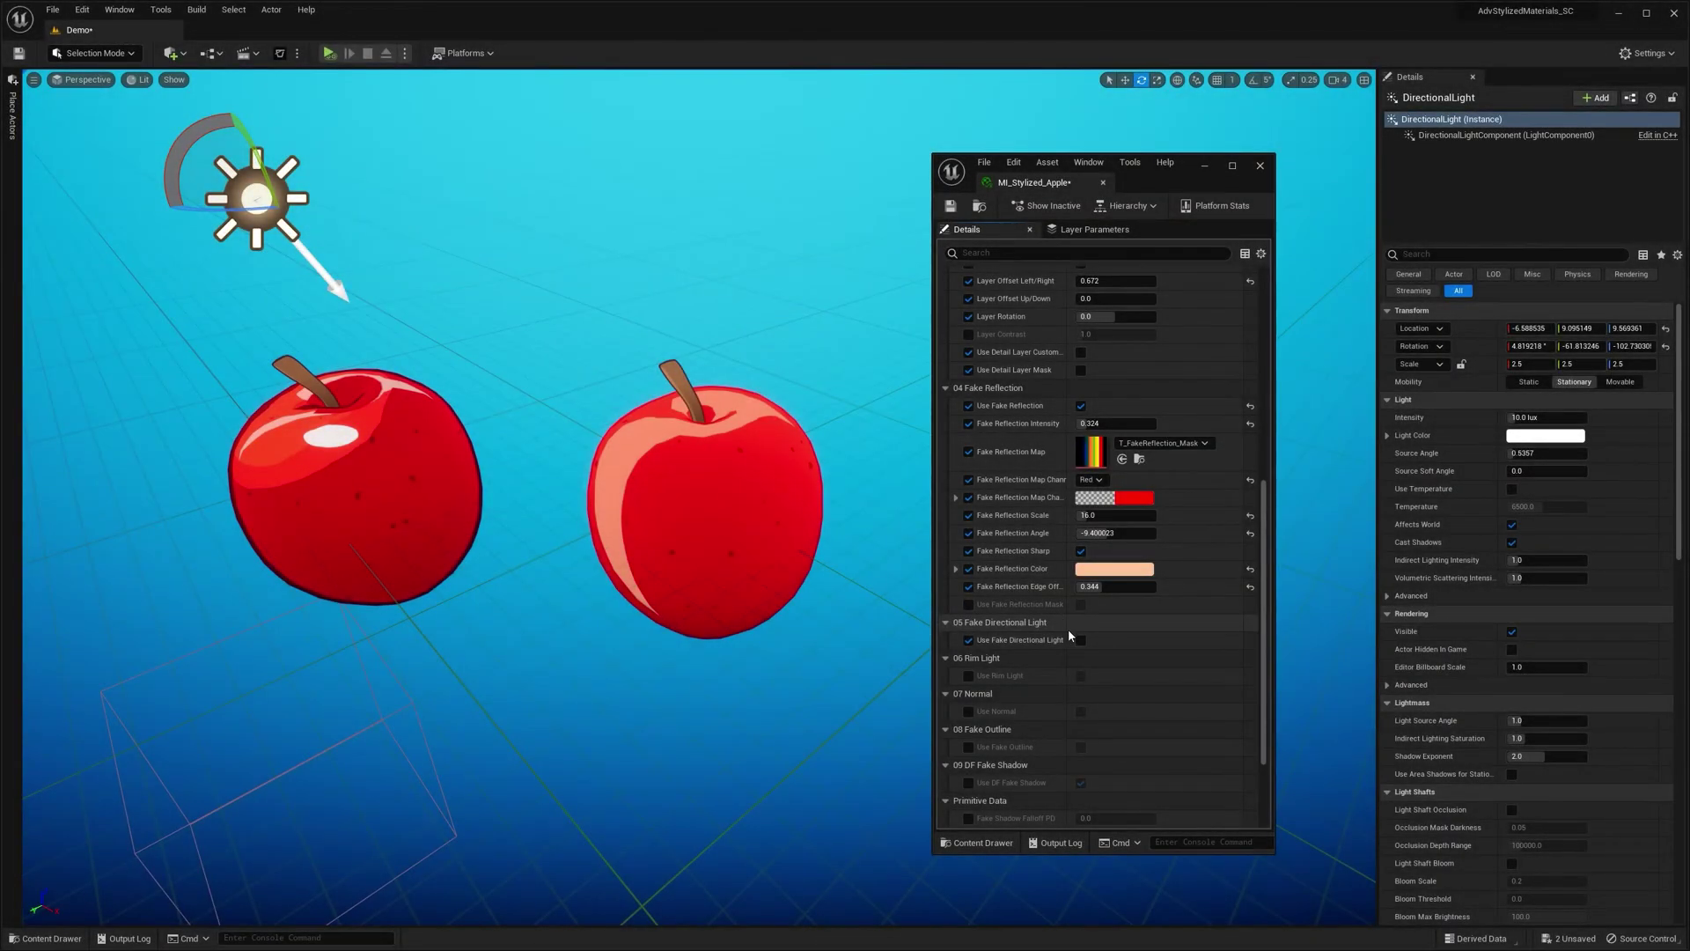
- Enable Fake Directional Light and darken the apple's main red Color
click(1082, 640)
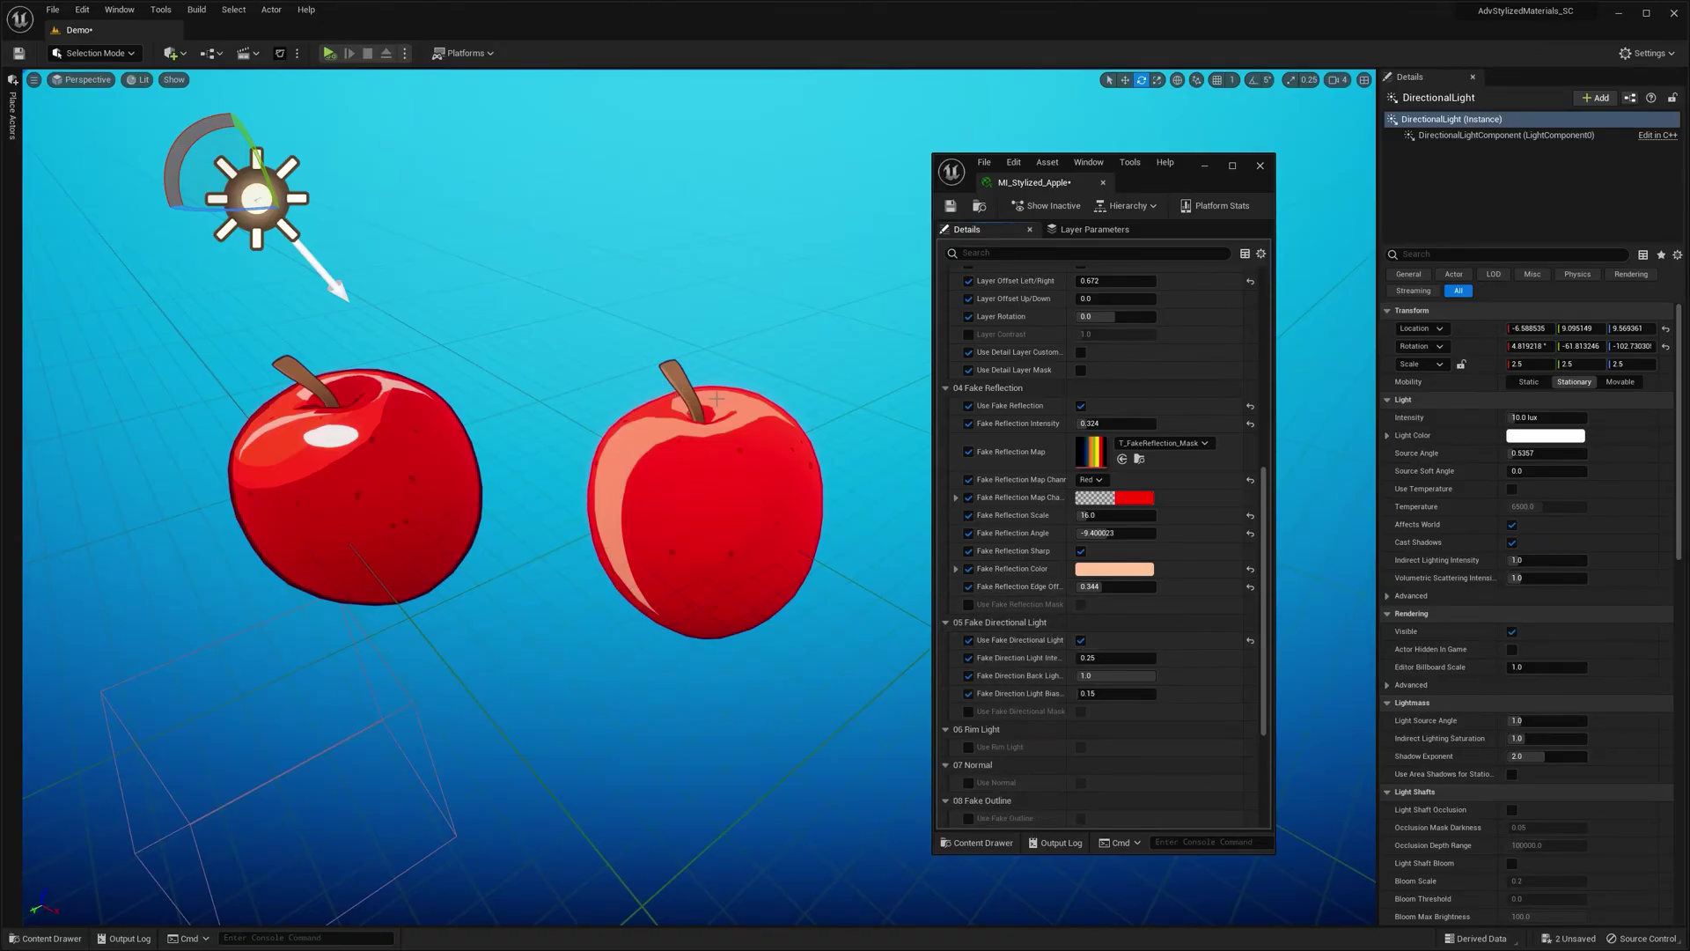
scroll(1145, 366, up, 10)
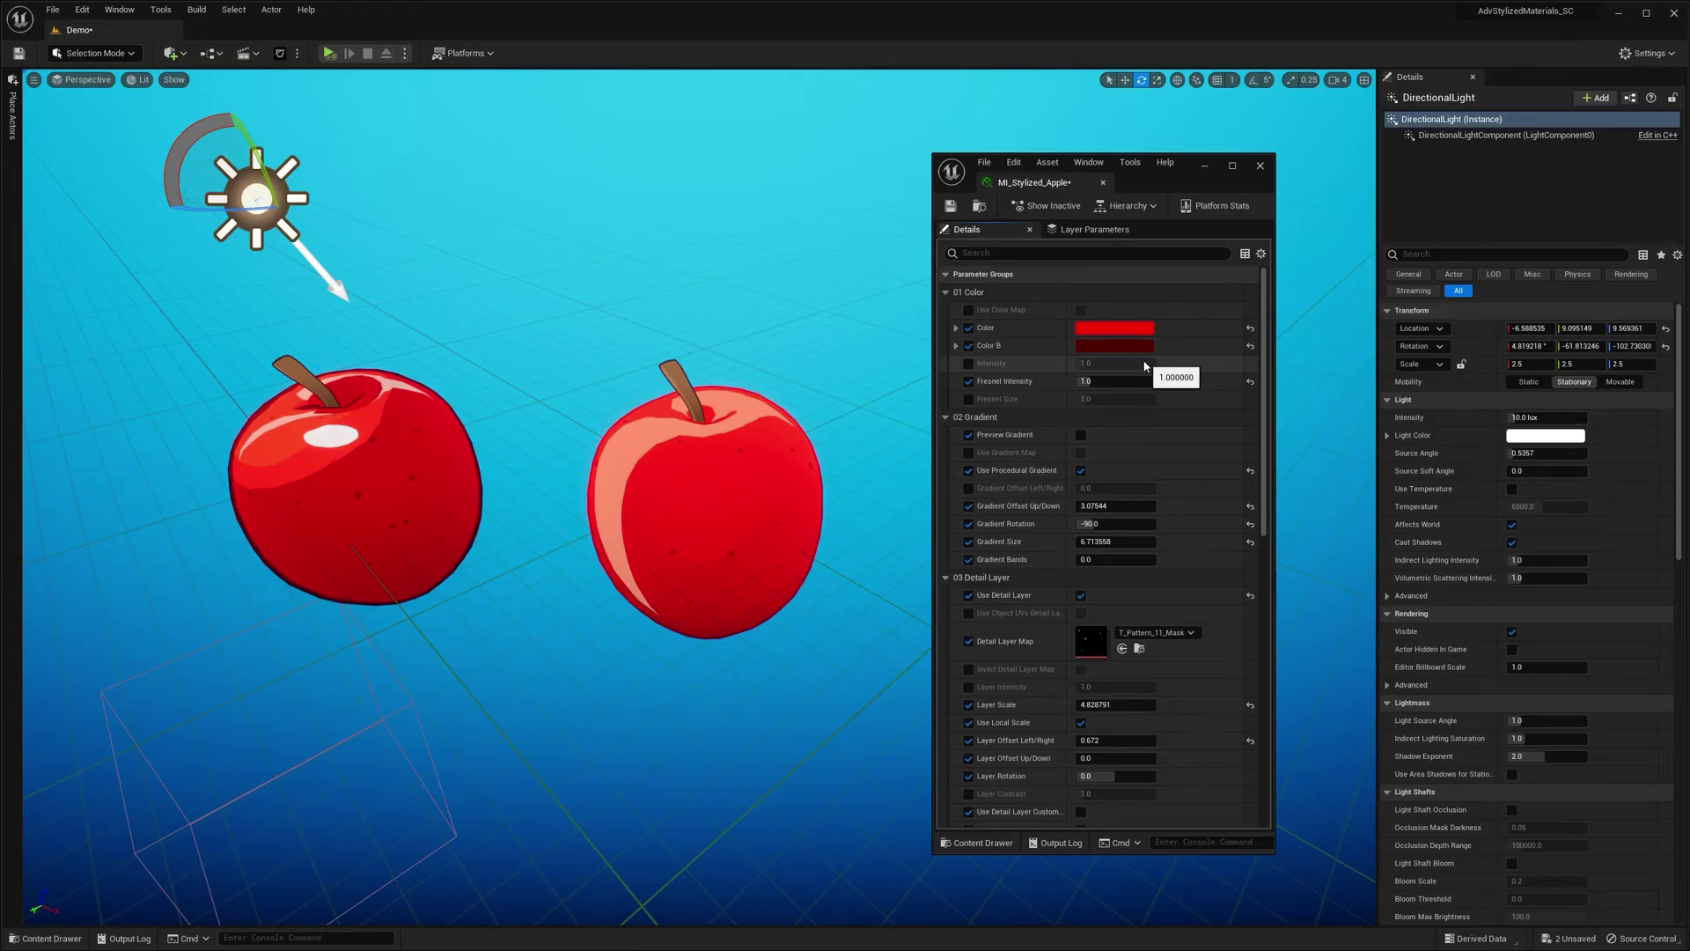
click(1127, 326)
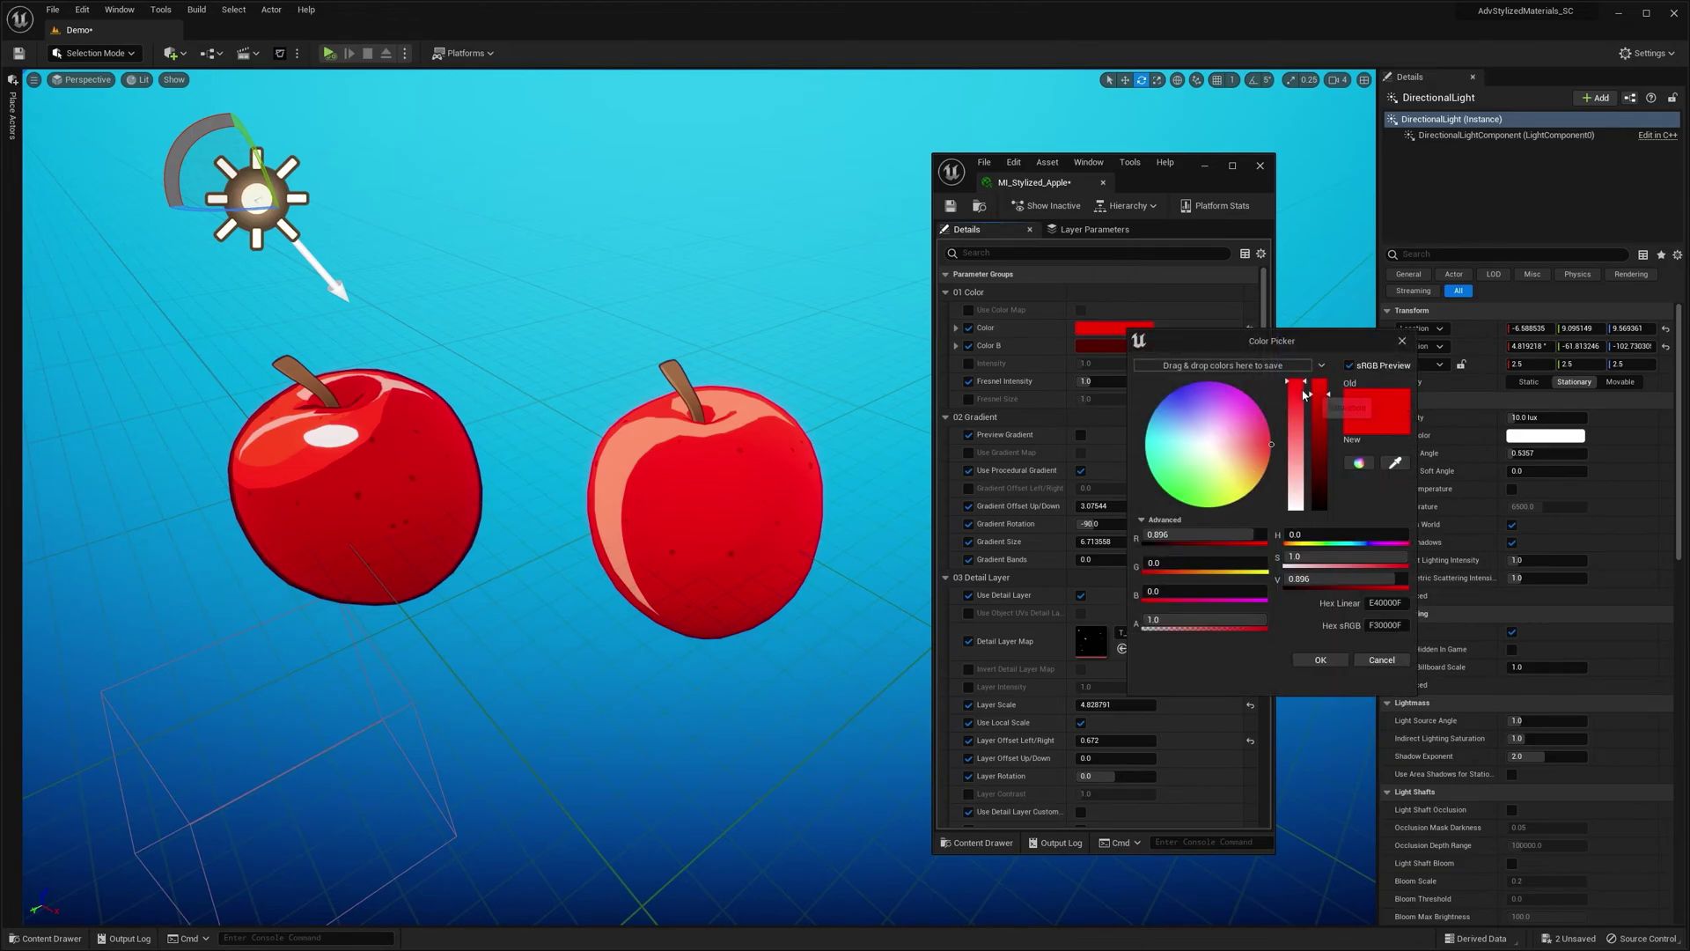
drag(1319, 393, 1320, 429)
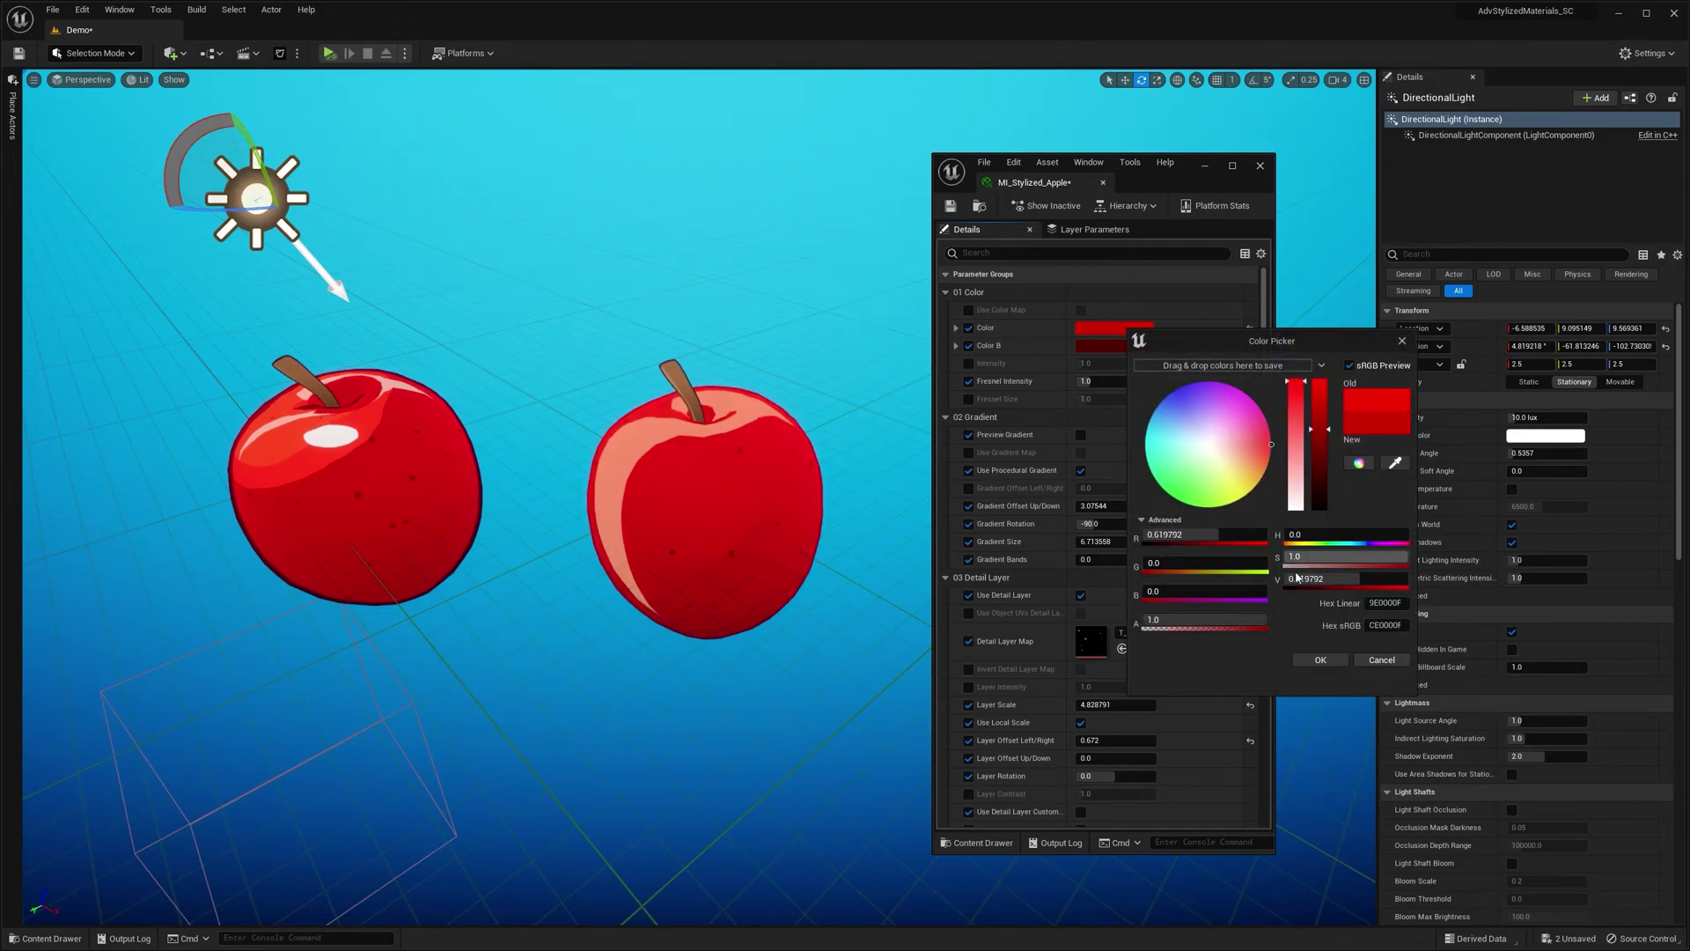
click(1321, 659)
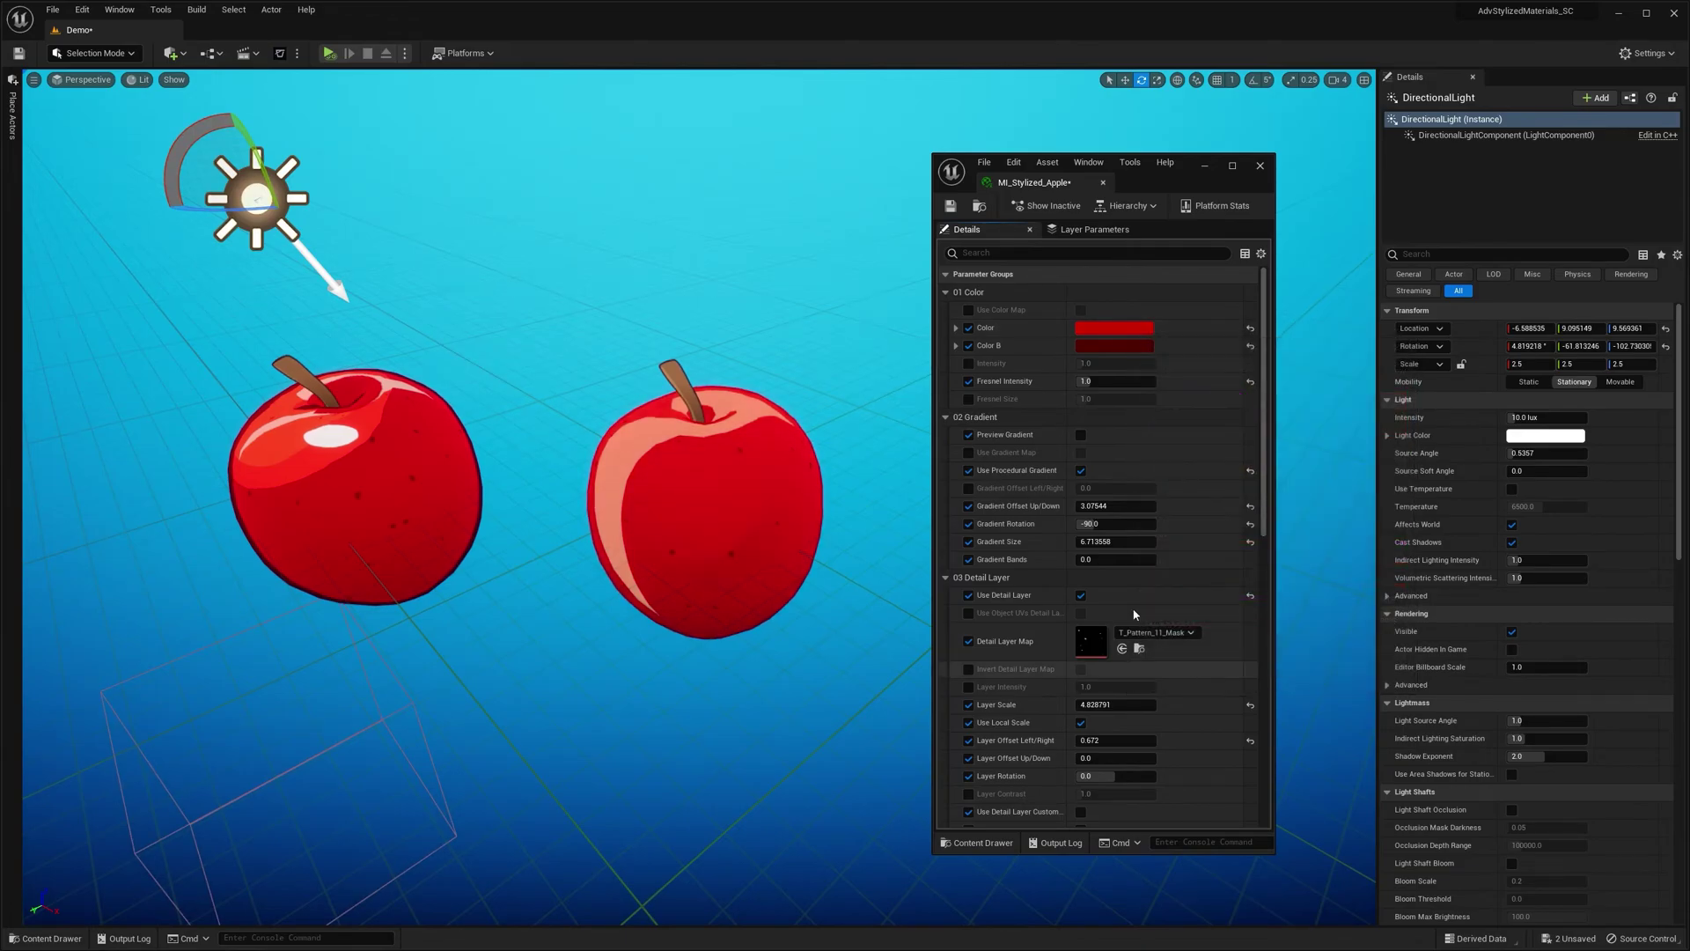
- Set fake directional light intensity to 1.77 and bias to 0.684, keeping back light at 1.0
scroll(1185, 588, down, 5)
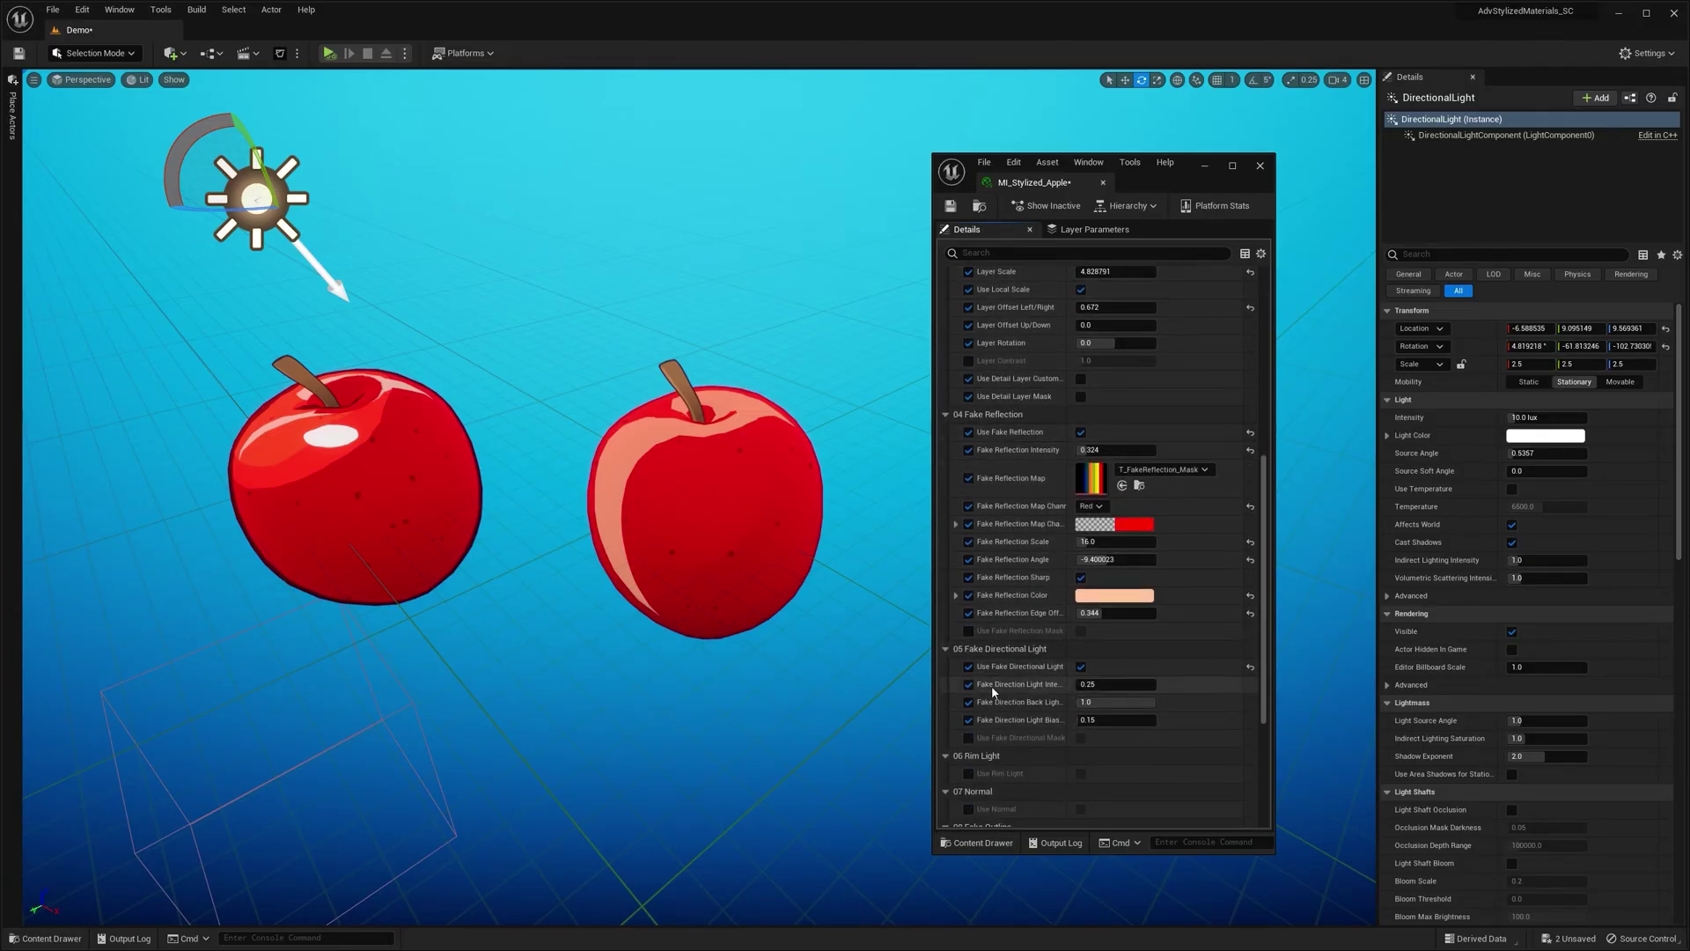
mouse_move(1117, 684)
mouse_down()
mouse_move(1096, 684)
mouse_move(1180, 684)
mouse_move(1161, 684)
mouse_up()
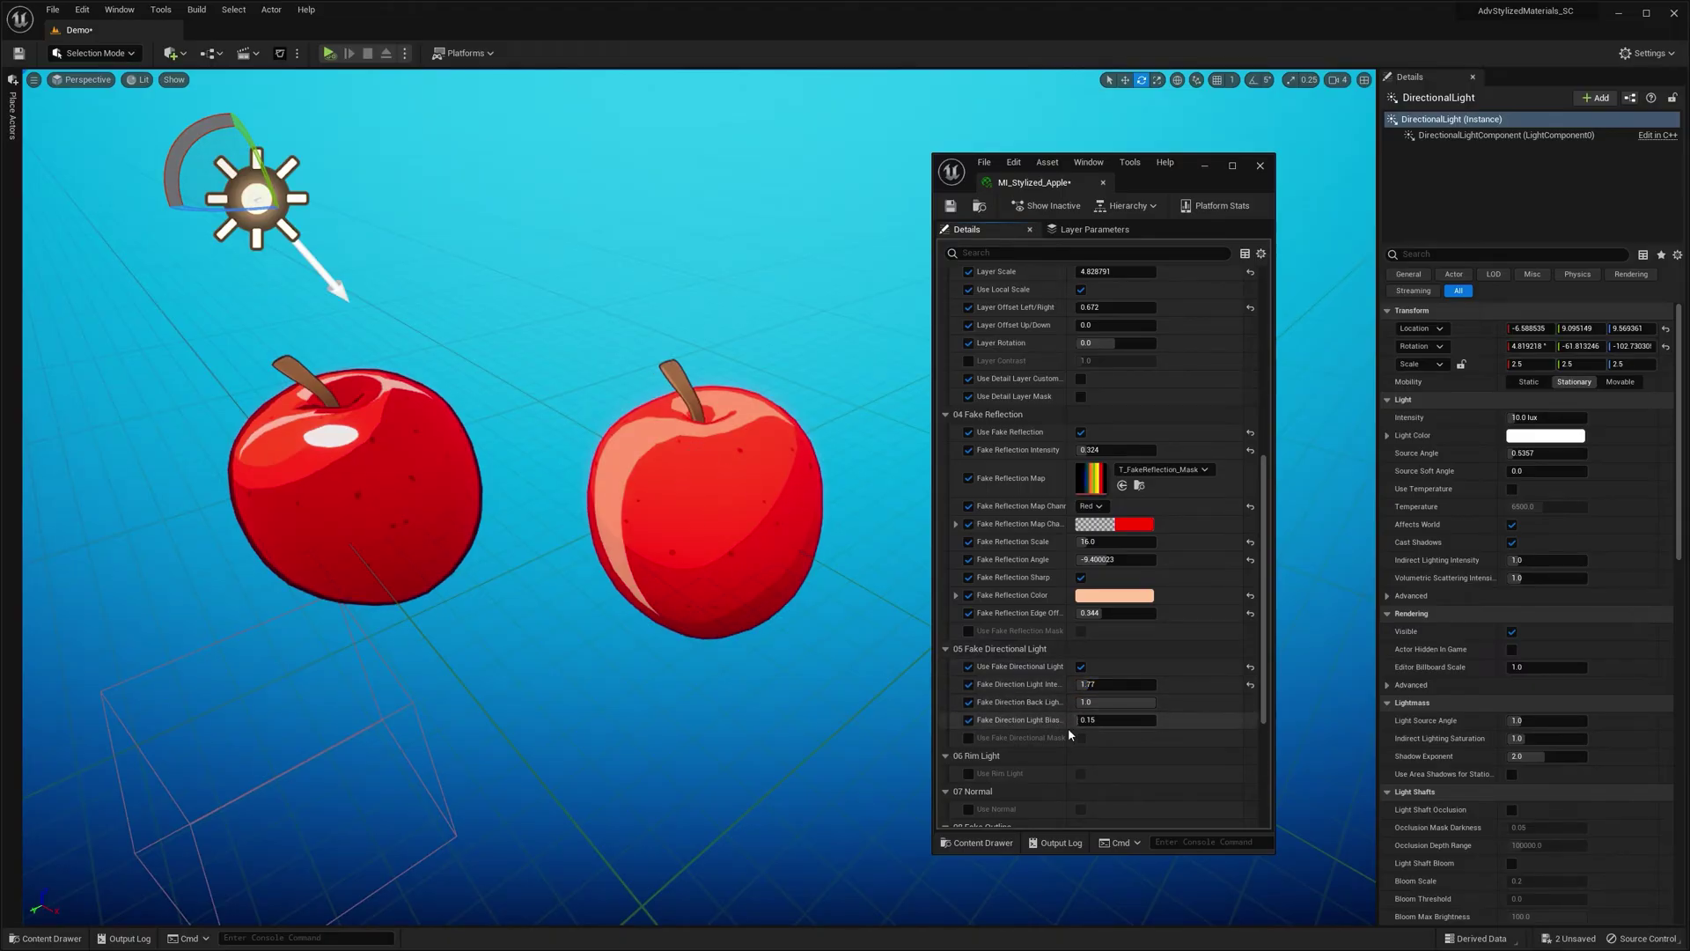
drag(1091, 720, 1130, 720)
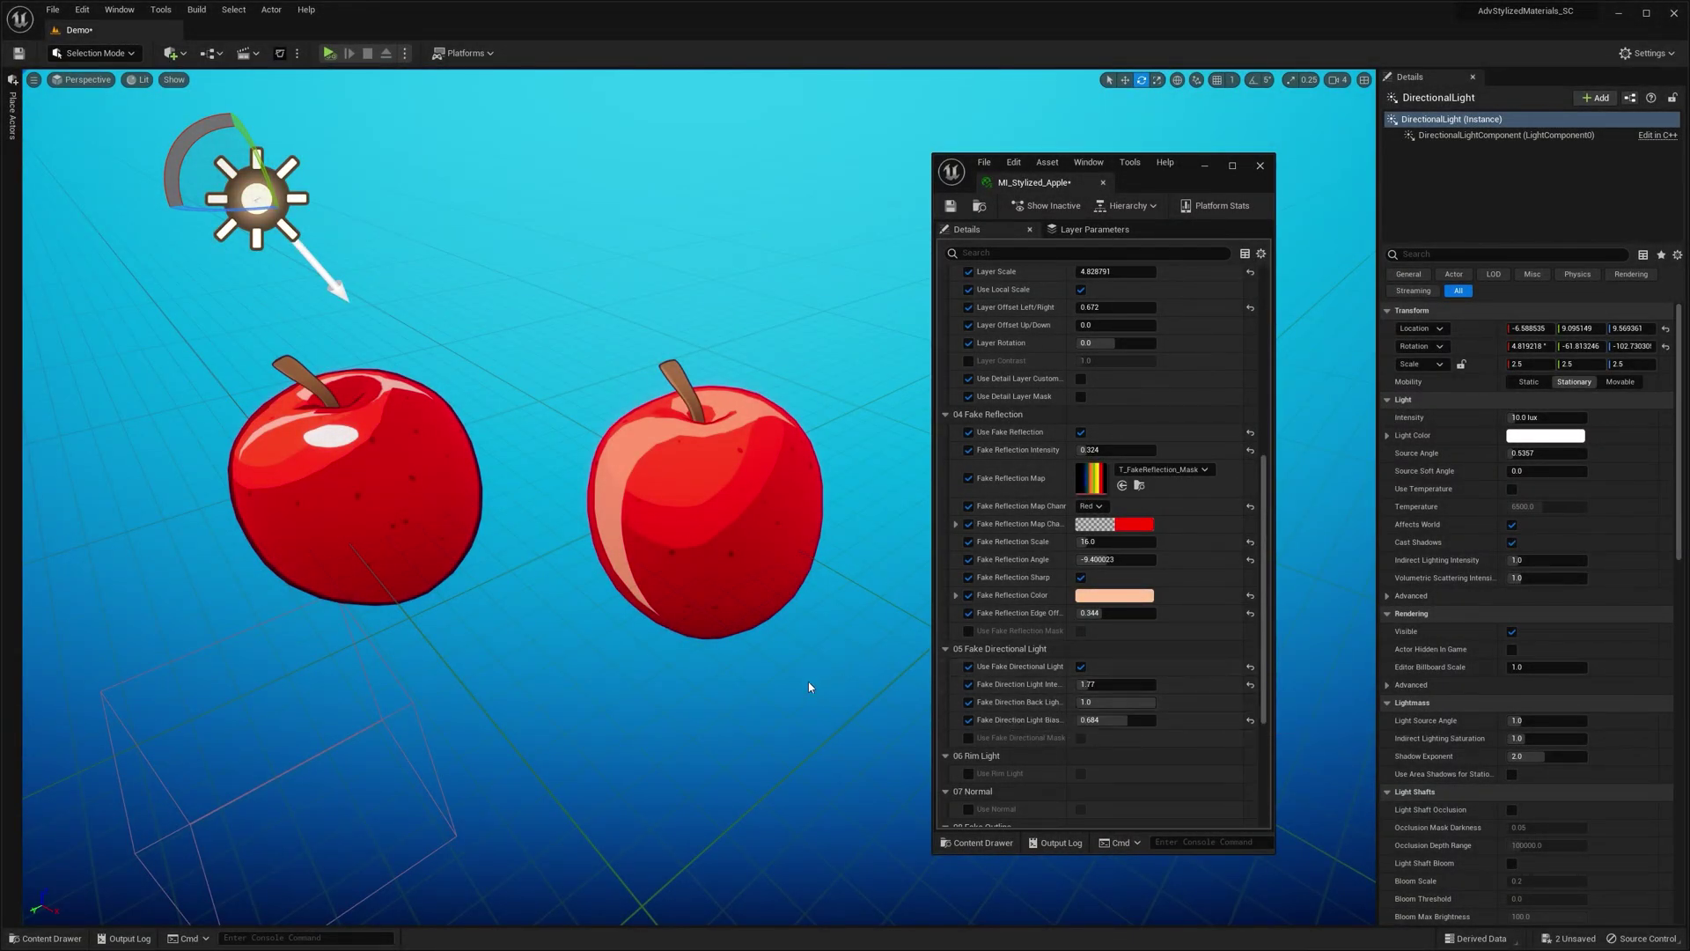
alt+drag(809, 681, 885, 621)
key(Escape)
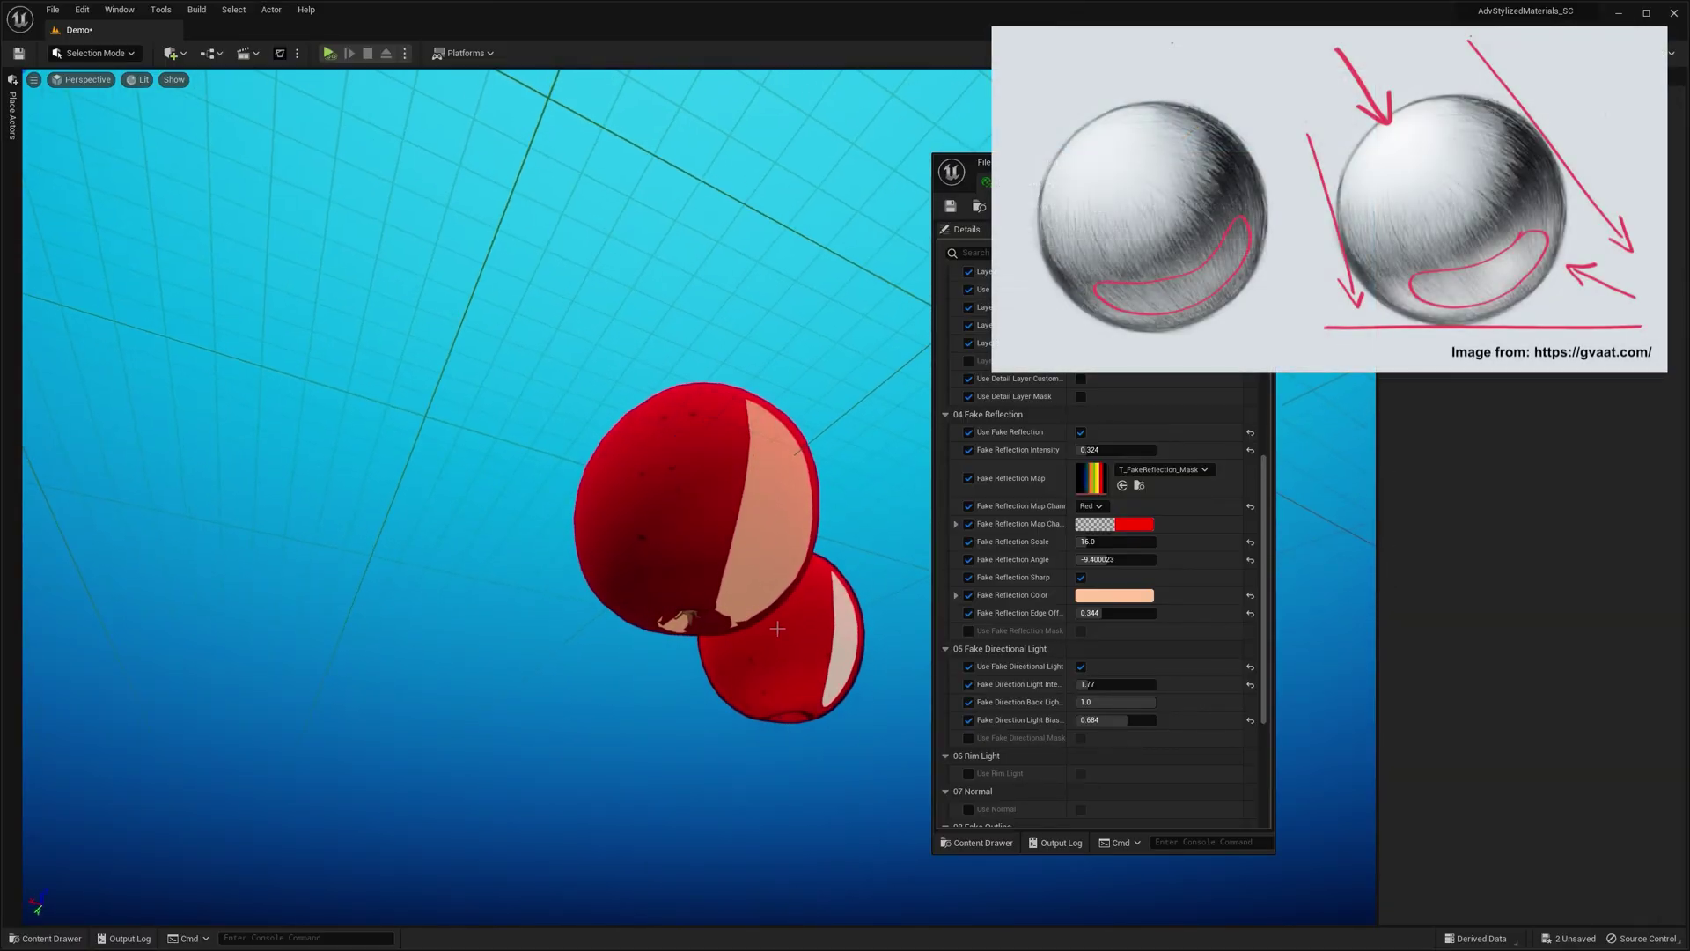
mouse_move(671, 494)
alt+mouse_down()
mouse_move(652, 494)
mouse_move(671, 494)
alt+mouse_up()
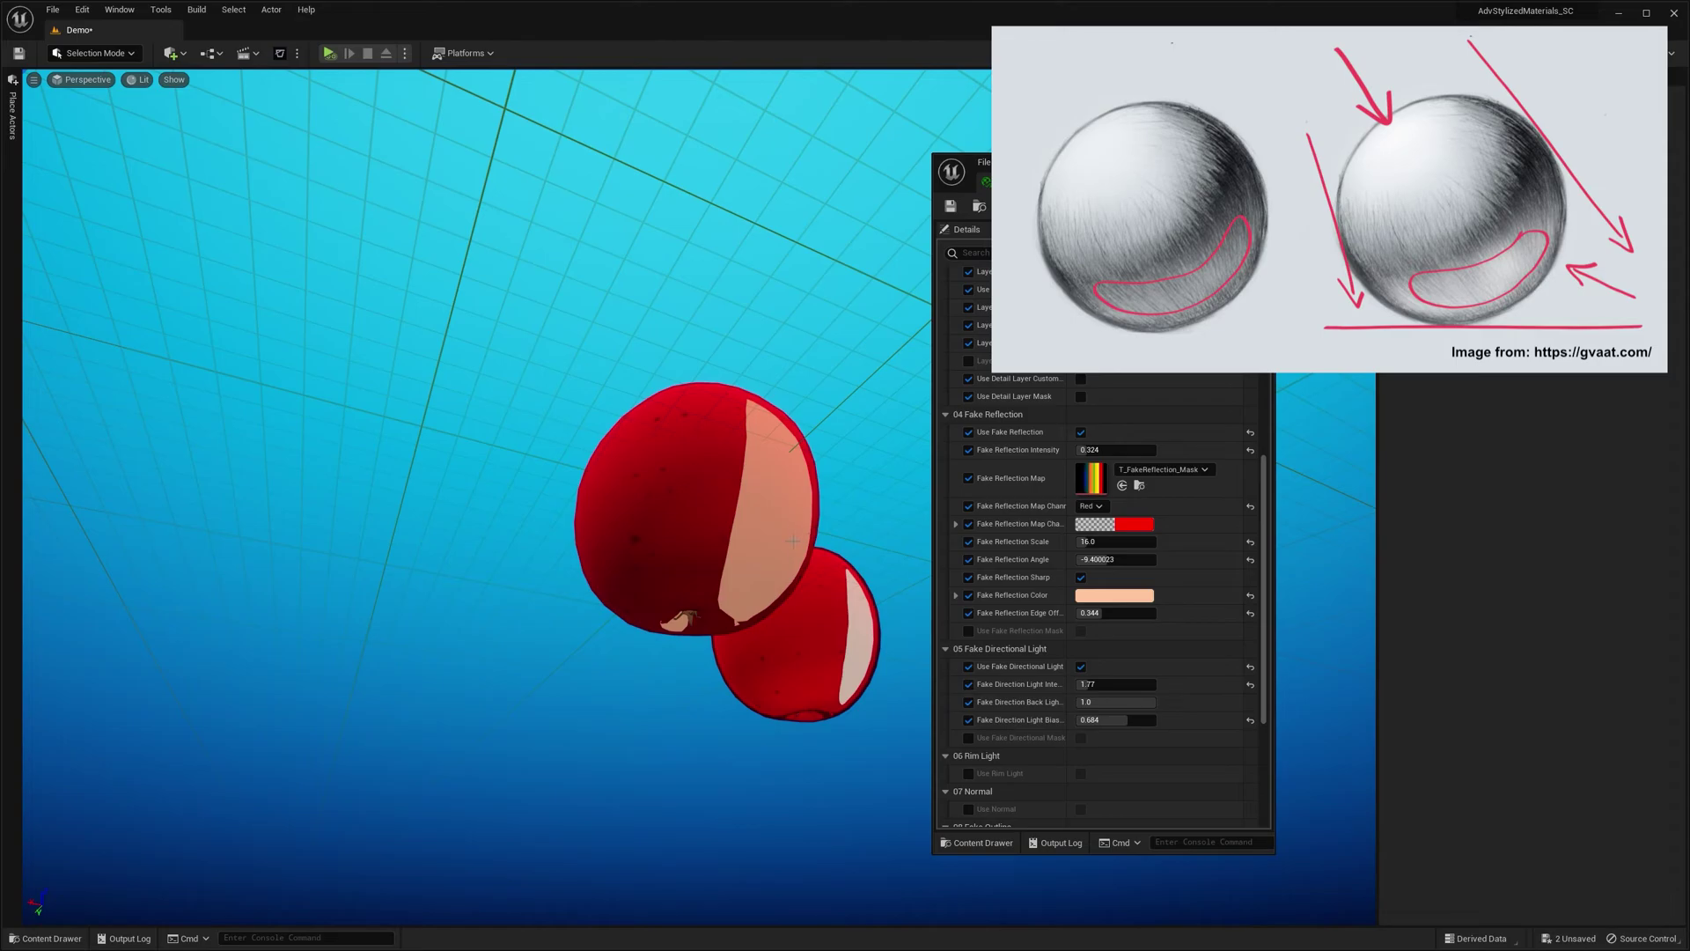
click(1133, 703)
text(0.008)
key(Escape)
alt+drag(793, 528, 838, 708)
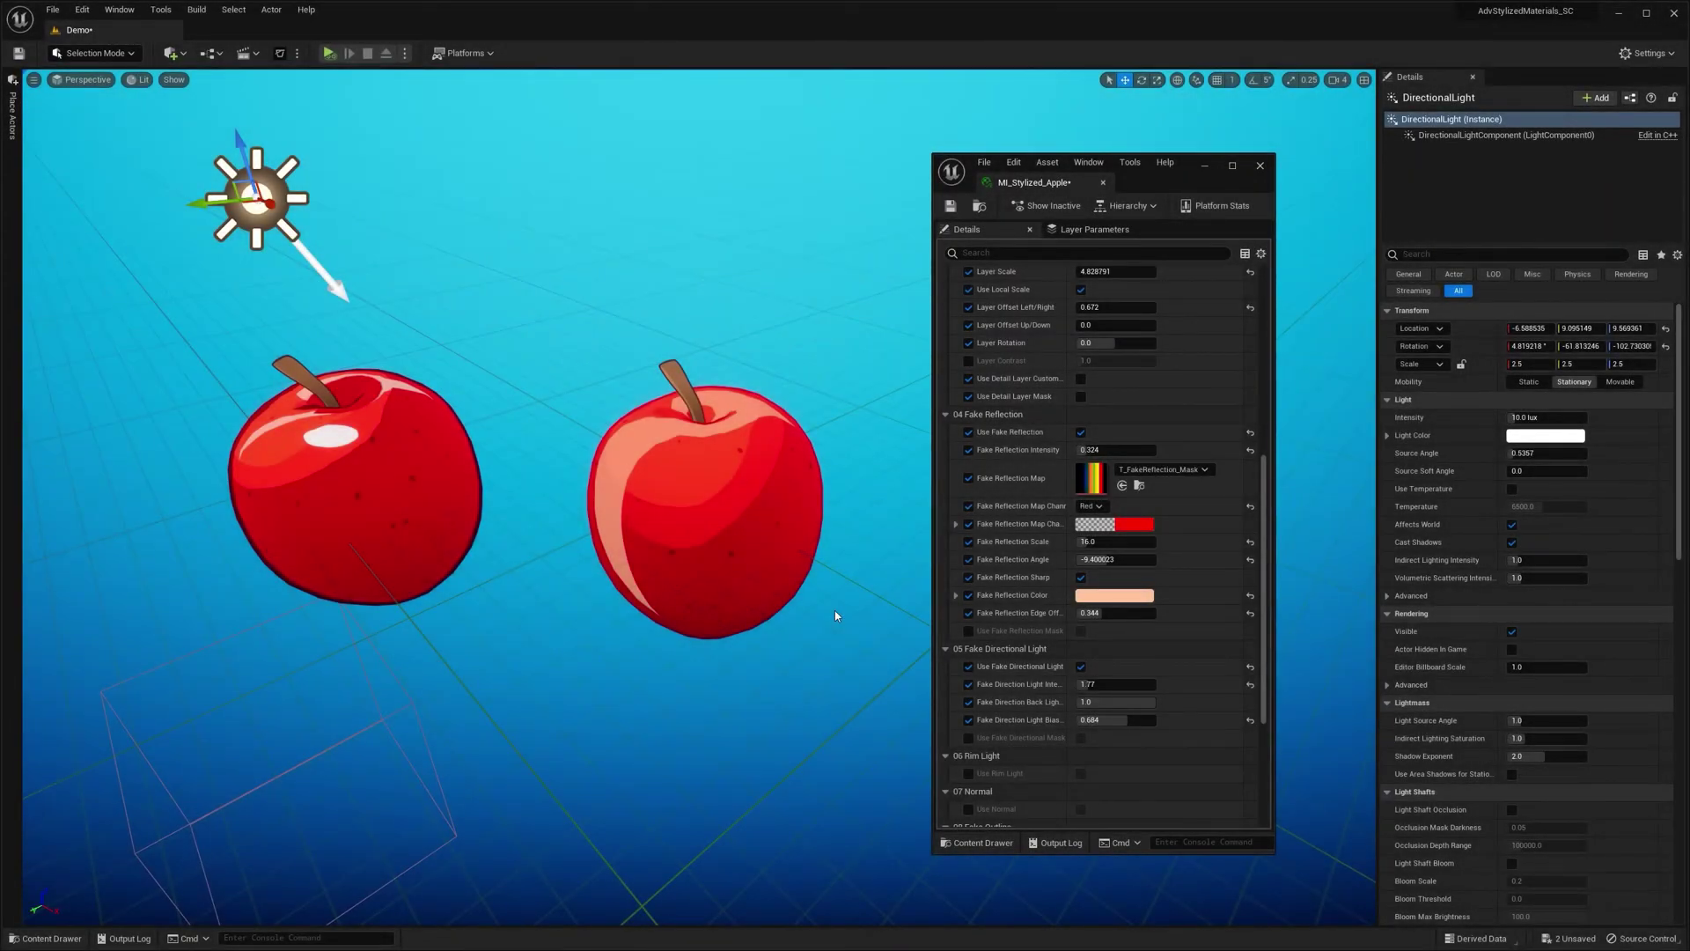
- Override and enable Use Rim Light on the apple material
key(Escape)
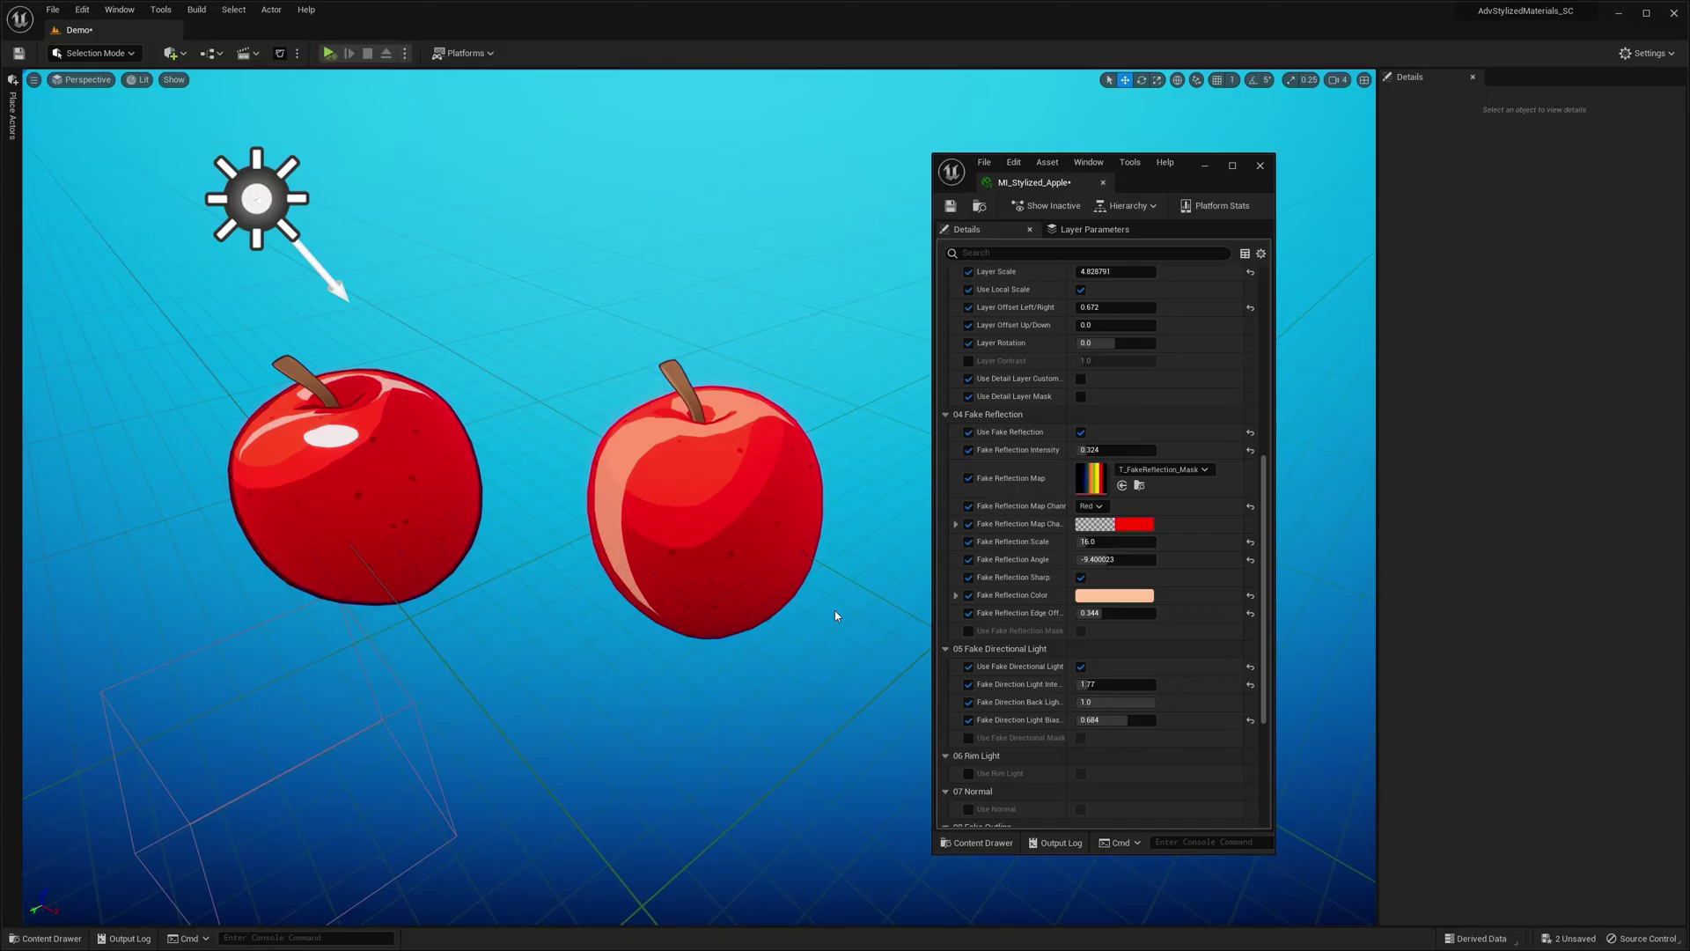
scroll(1008, 737, down, 3)
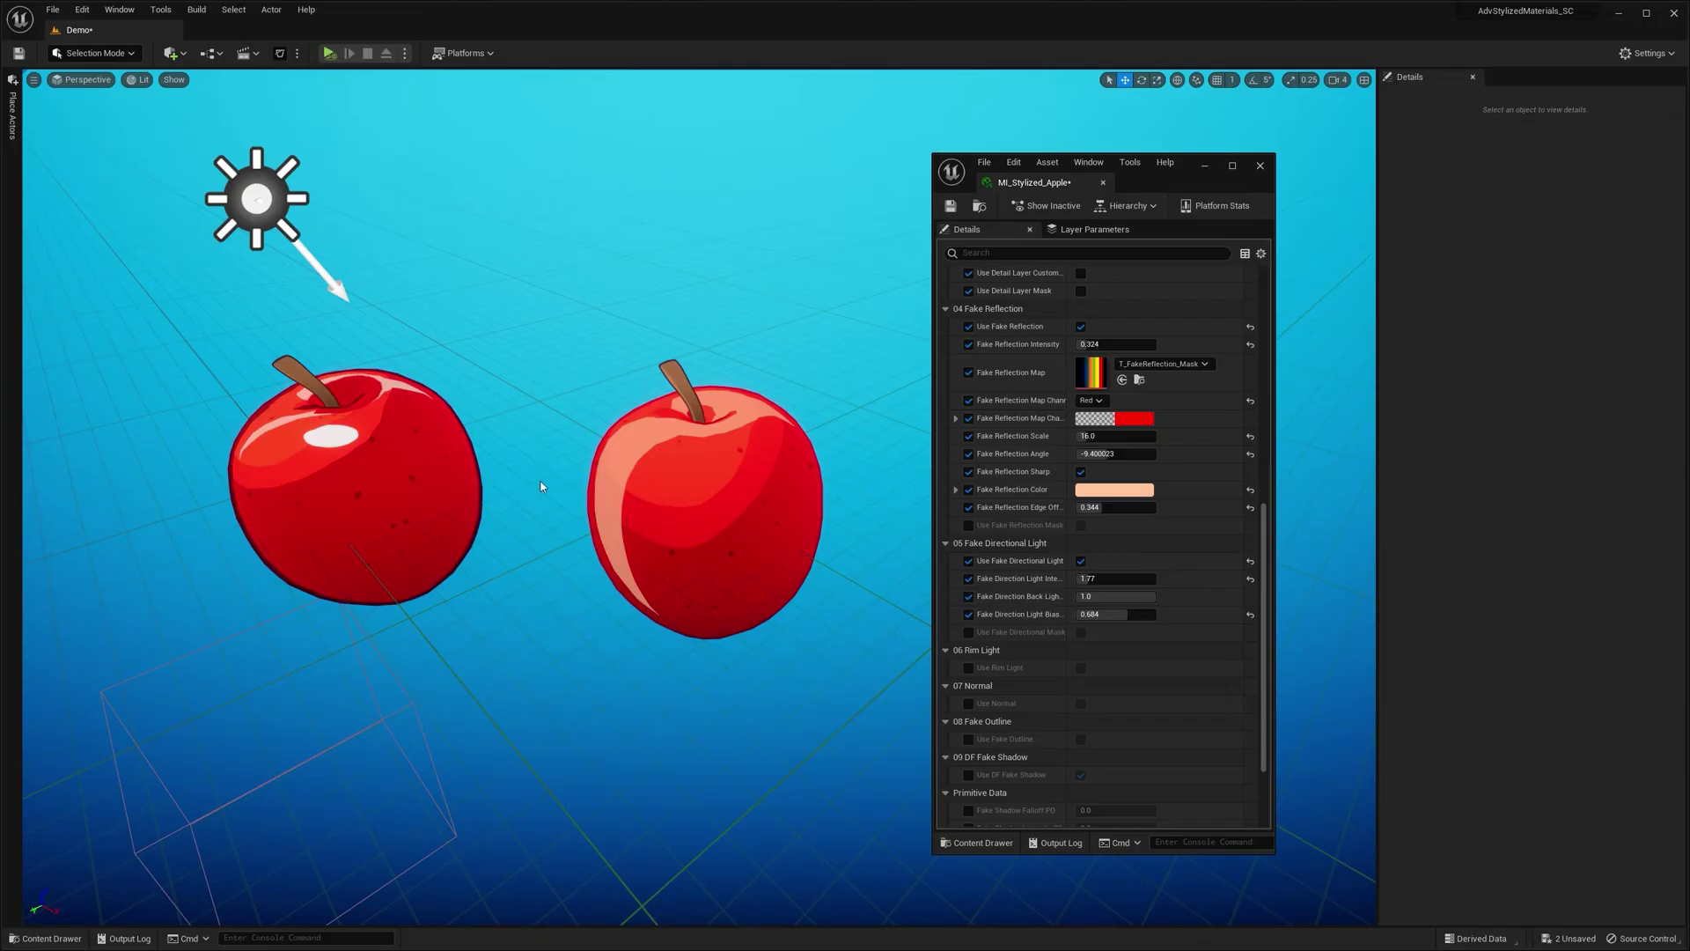
click(968, 667)
click(1081, 669)
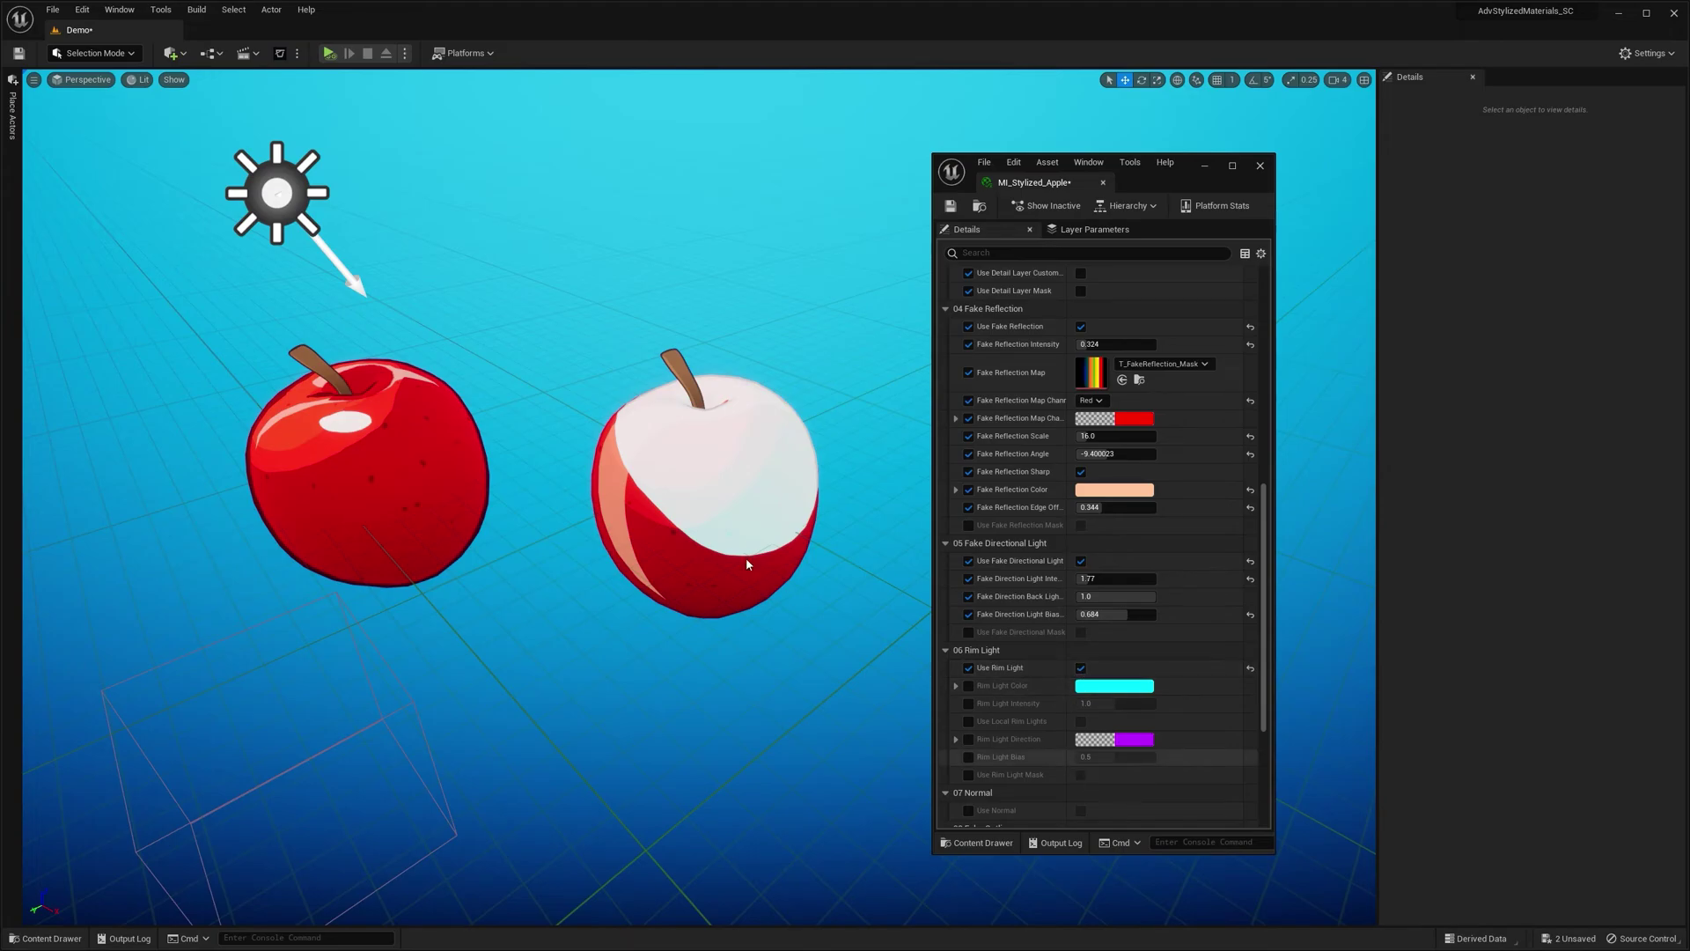
click(730, 531)
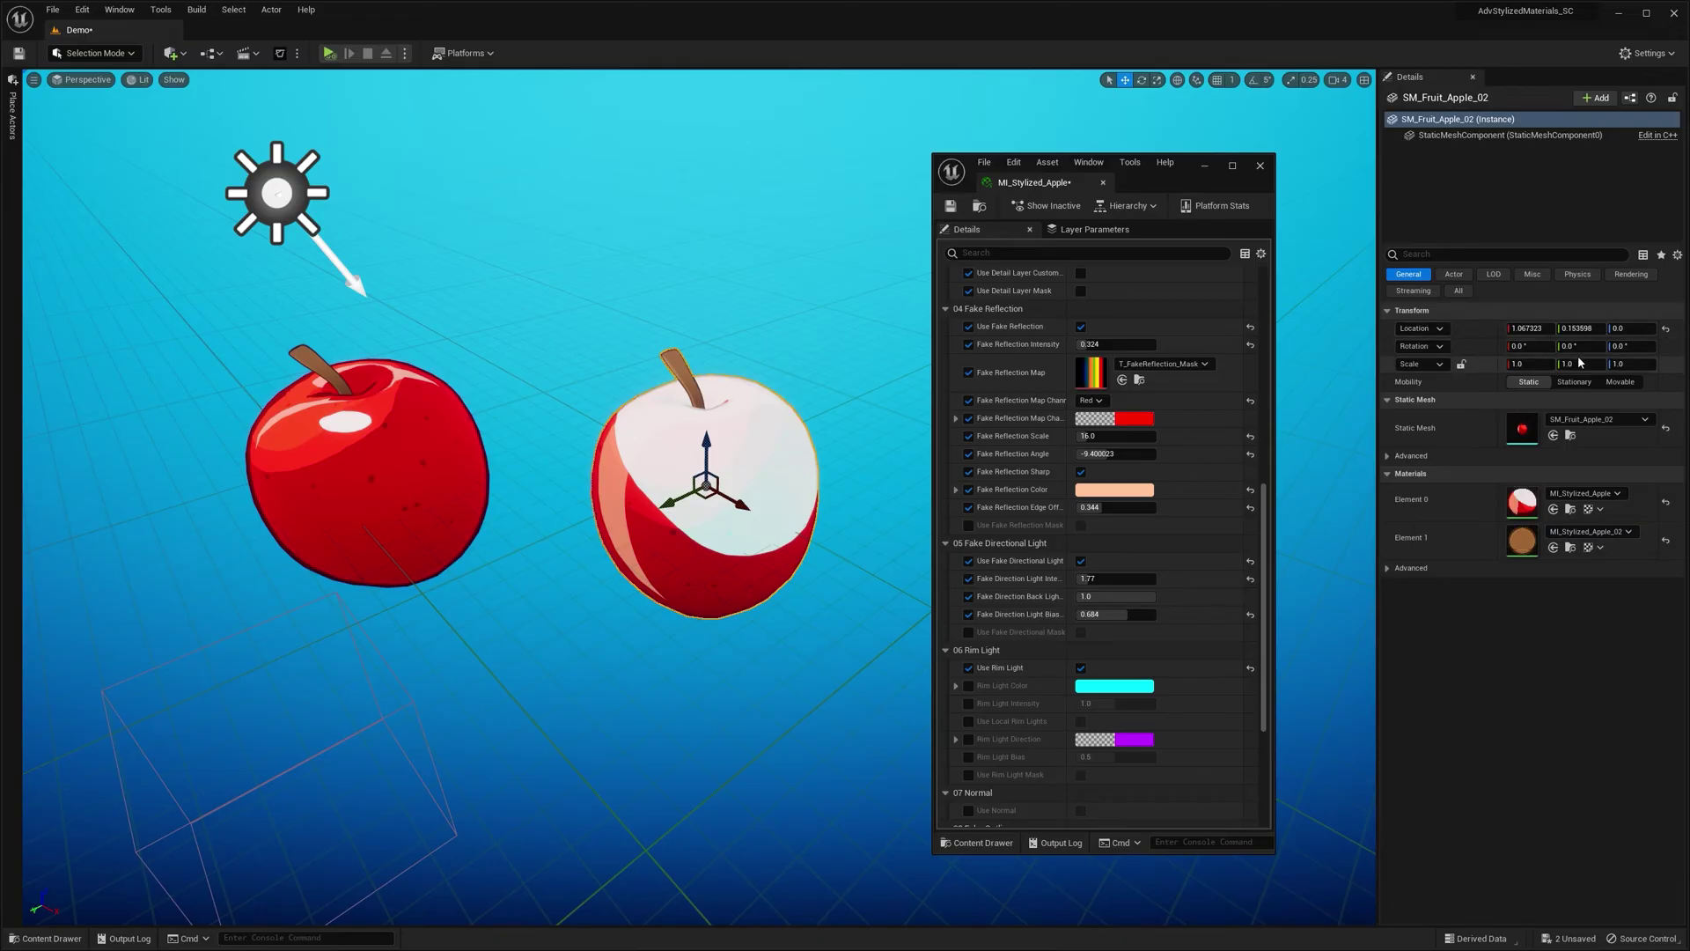
- Override Rim Light Direction and set it to X 0.708, Y 0, Z 1
click(969, 739)
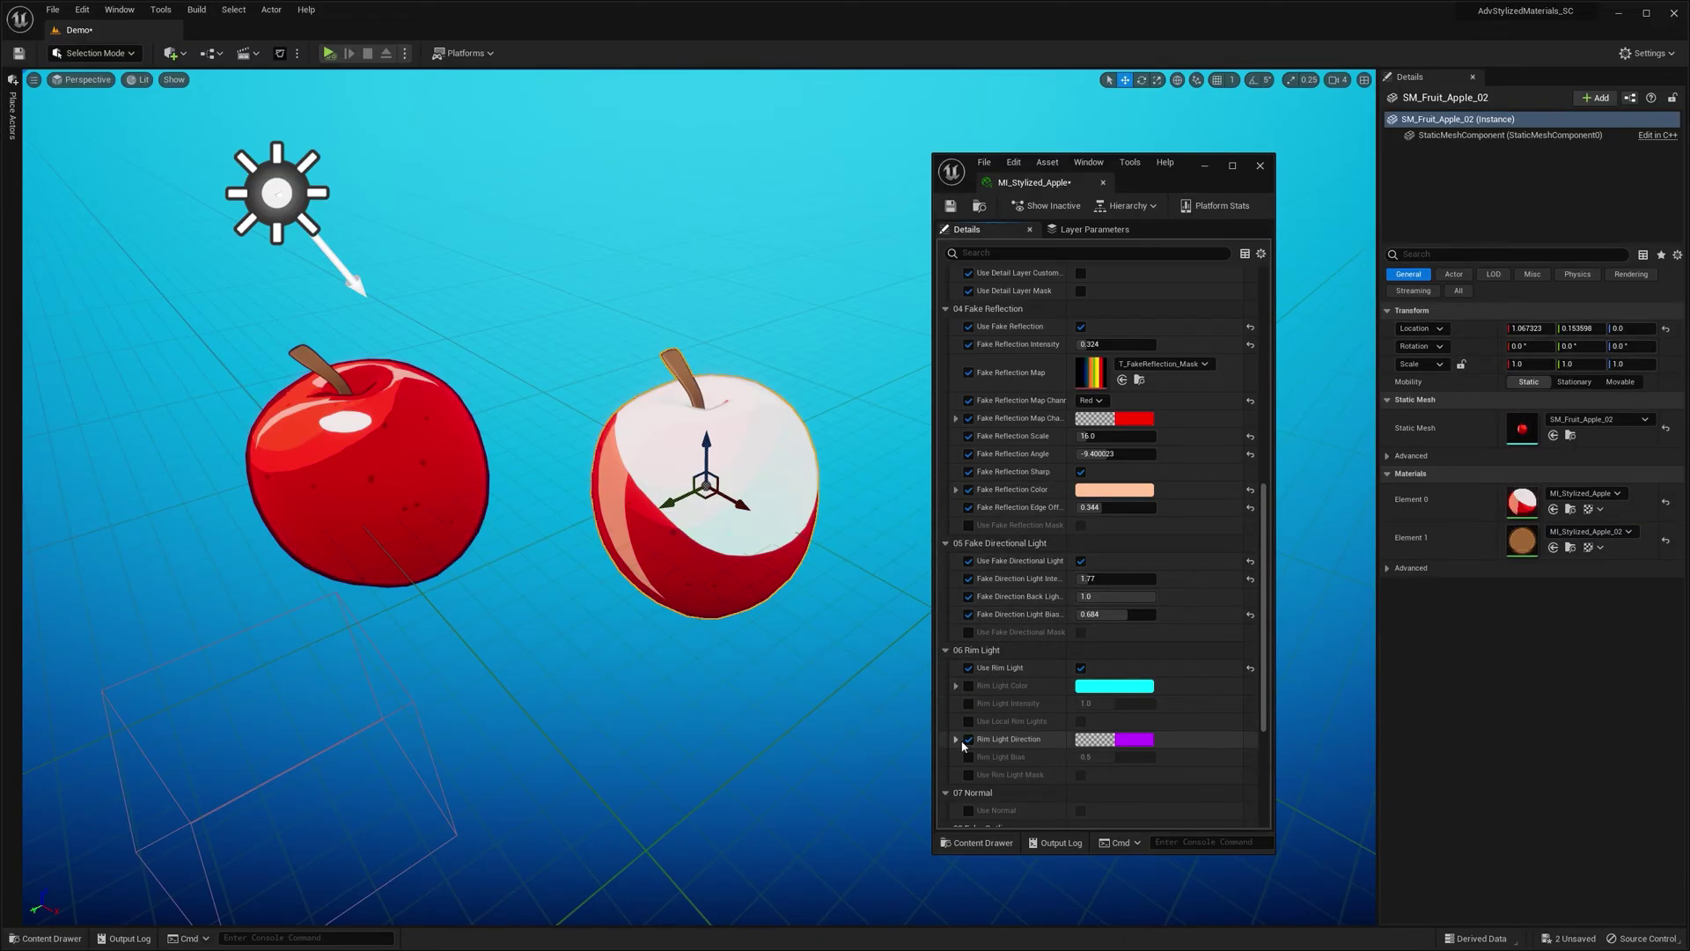
click(957, 740)
scroll(1159, 716, down, 1)
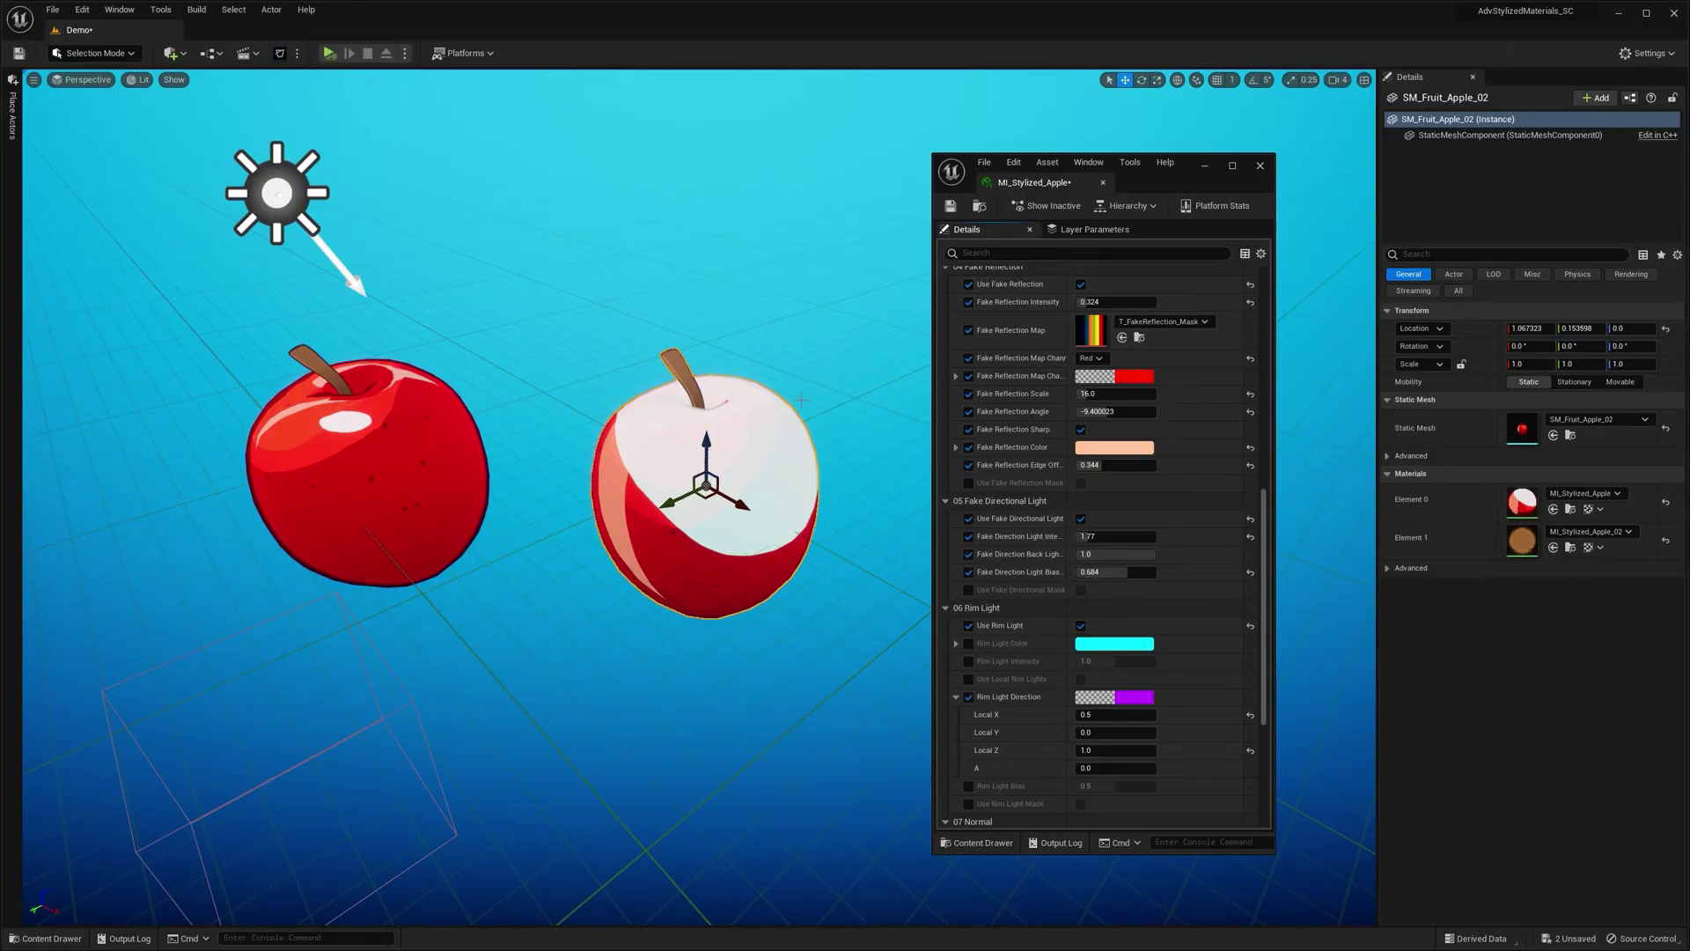
click(1117, 715)
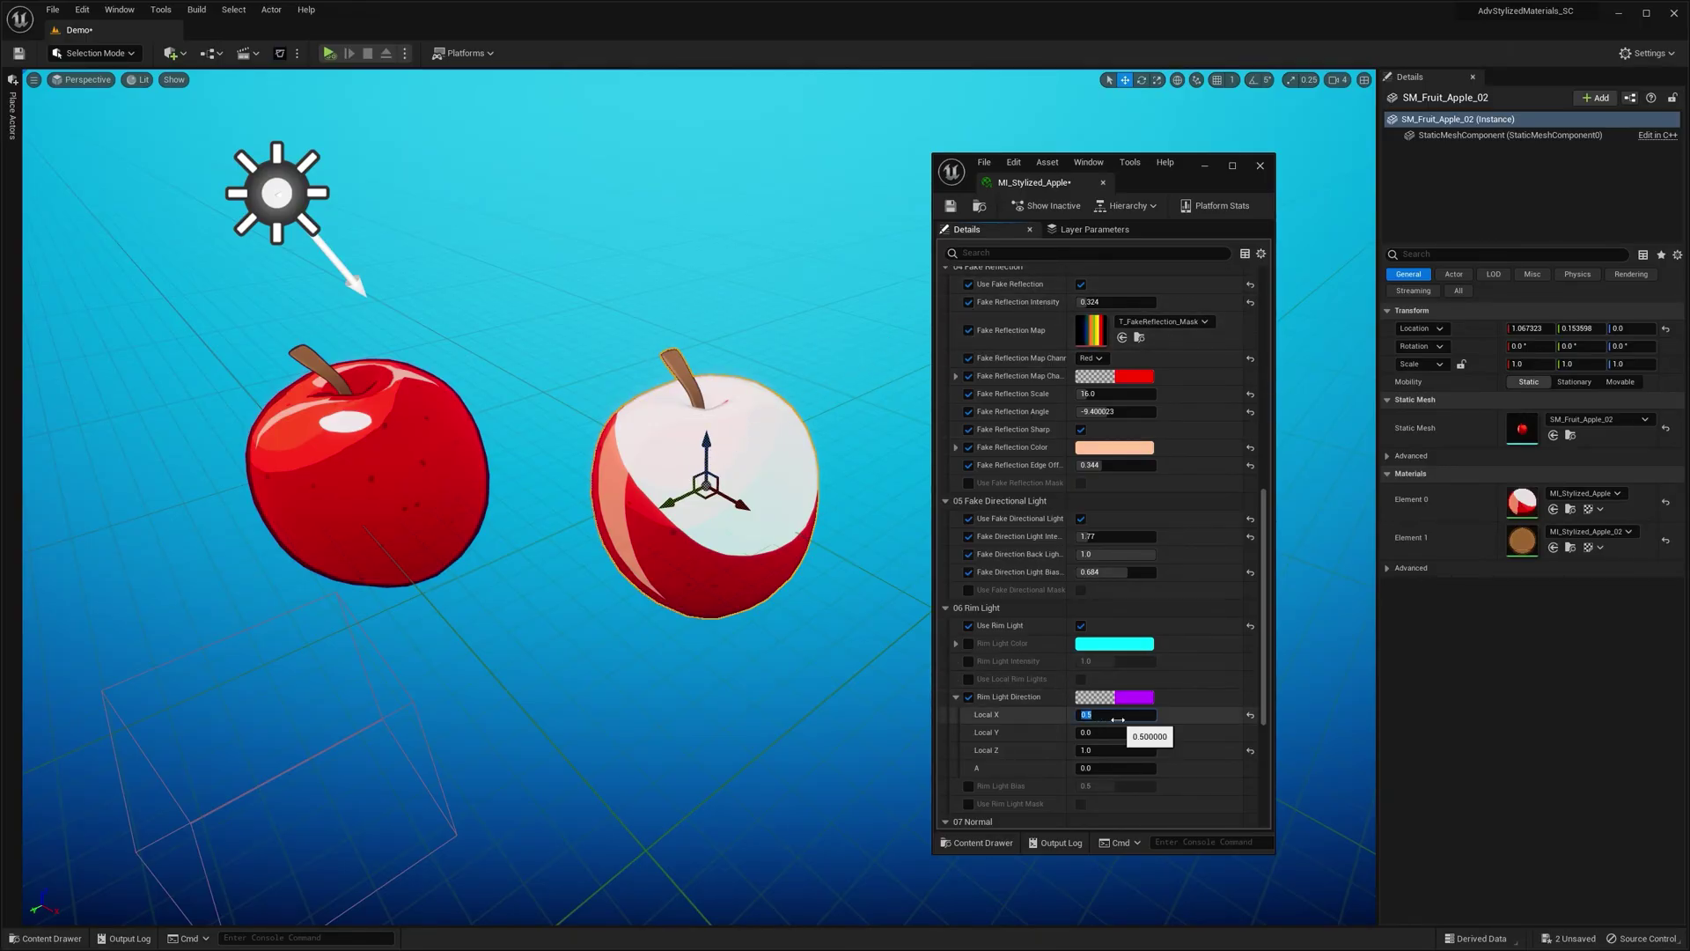
key(Return)
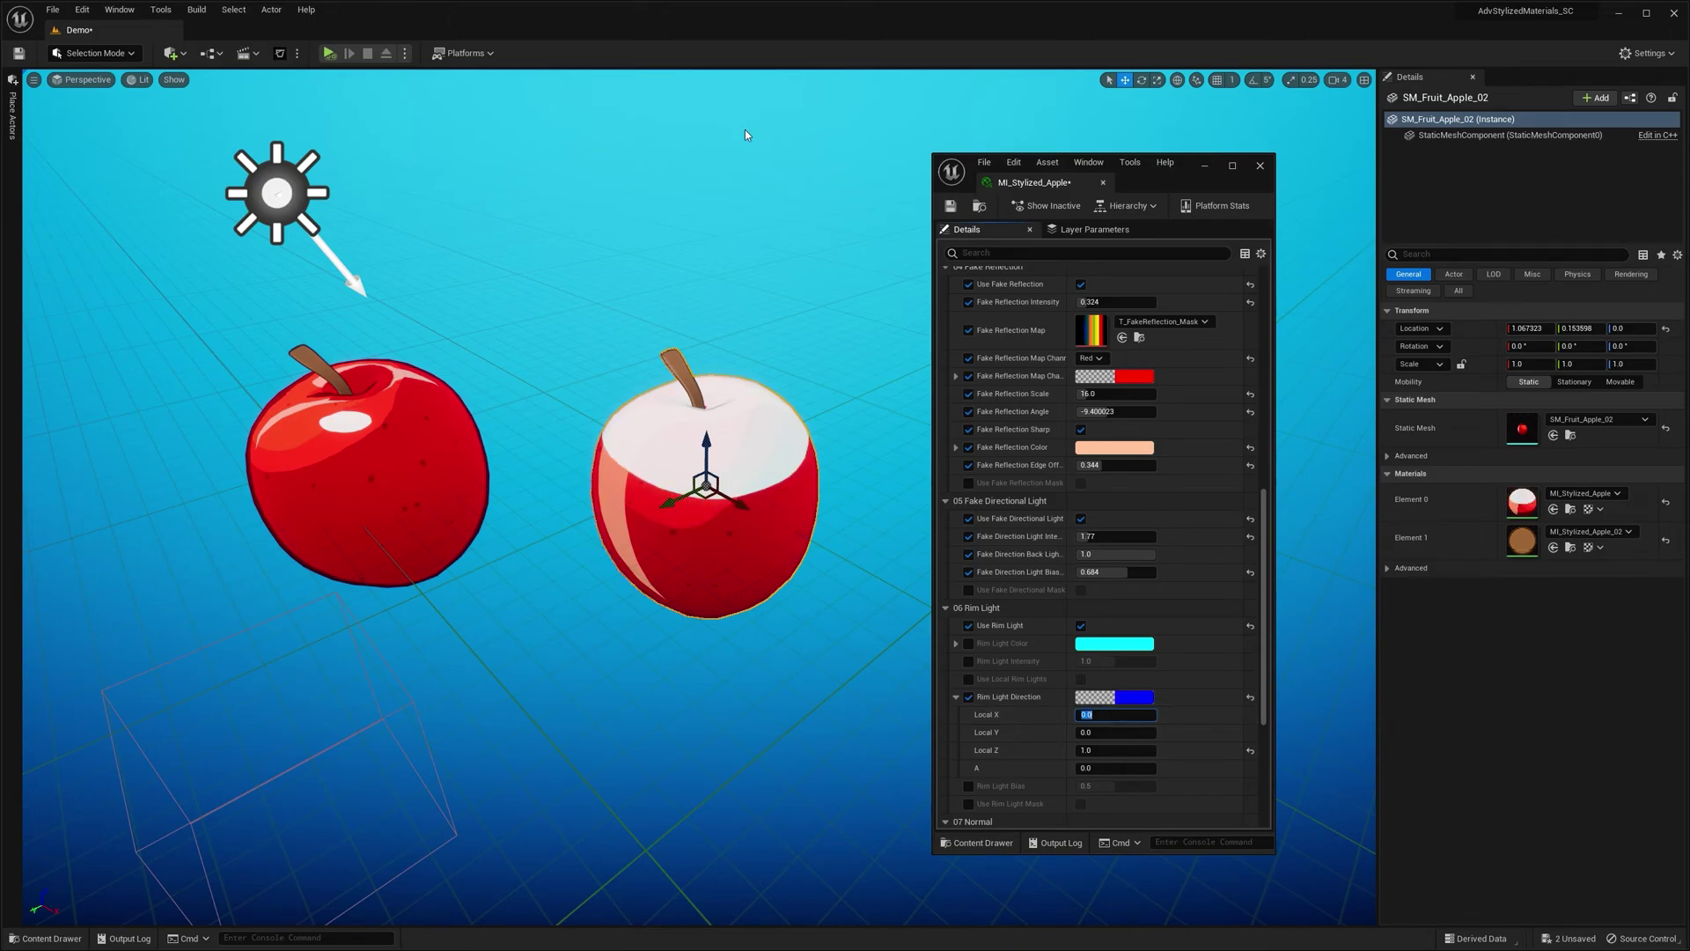
drag(1117, 733, 1153, 733)
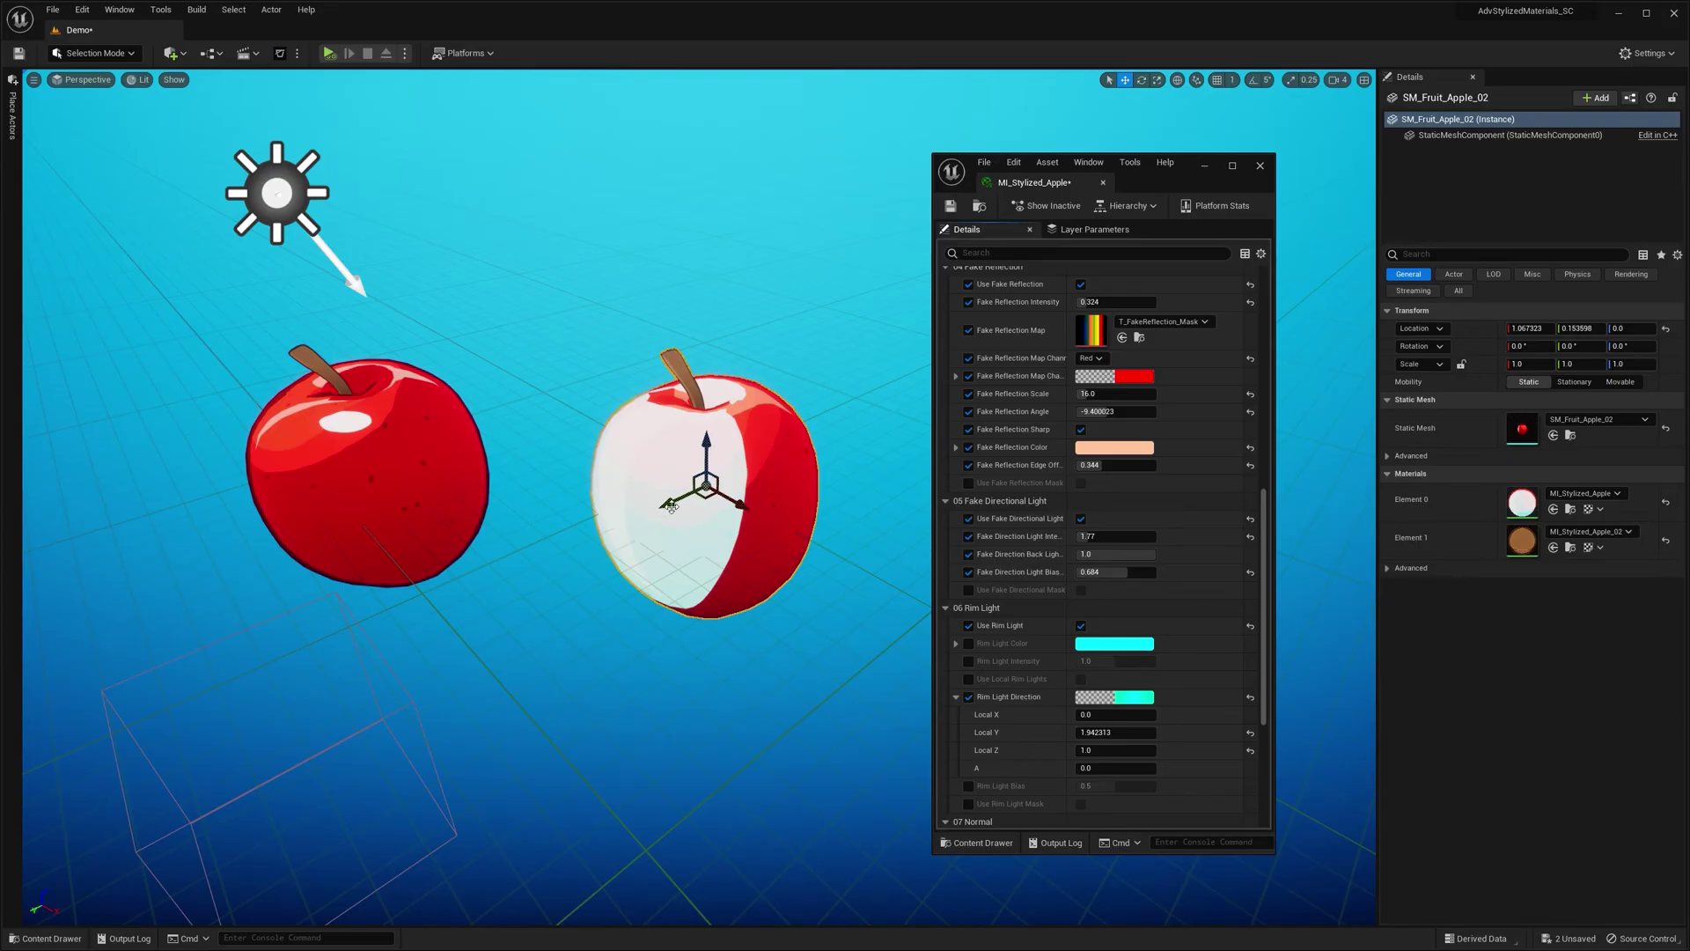
click(1123, 734)
text(0)
key(Return)
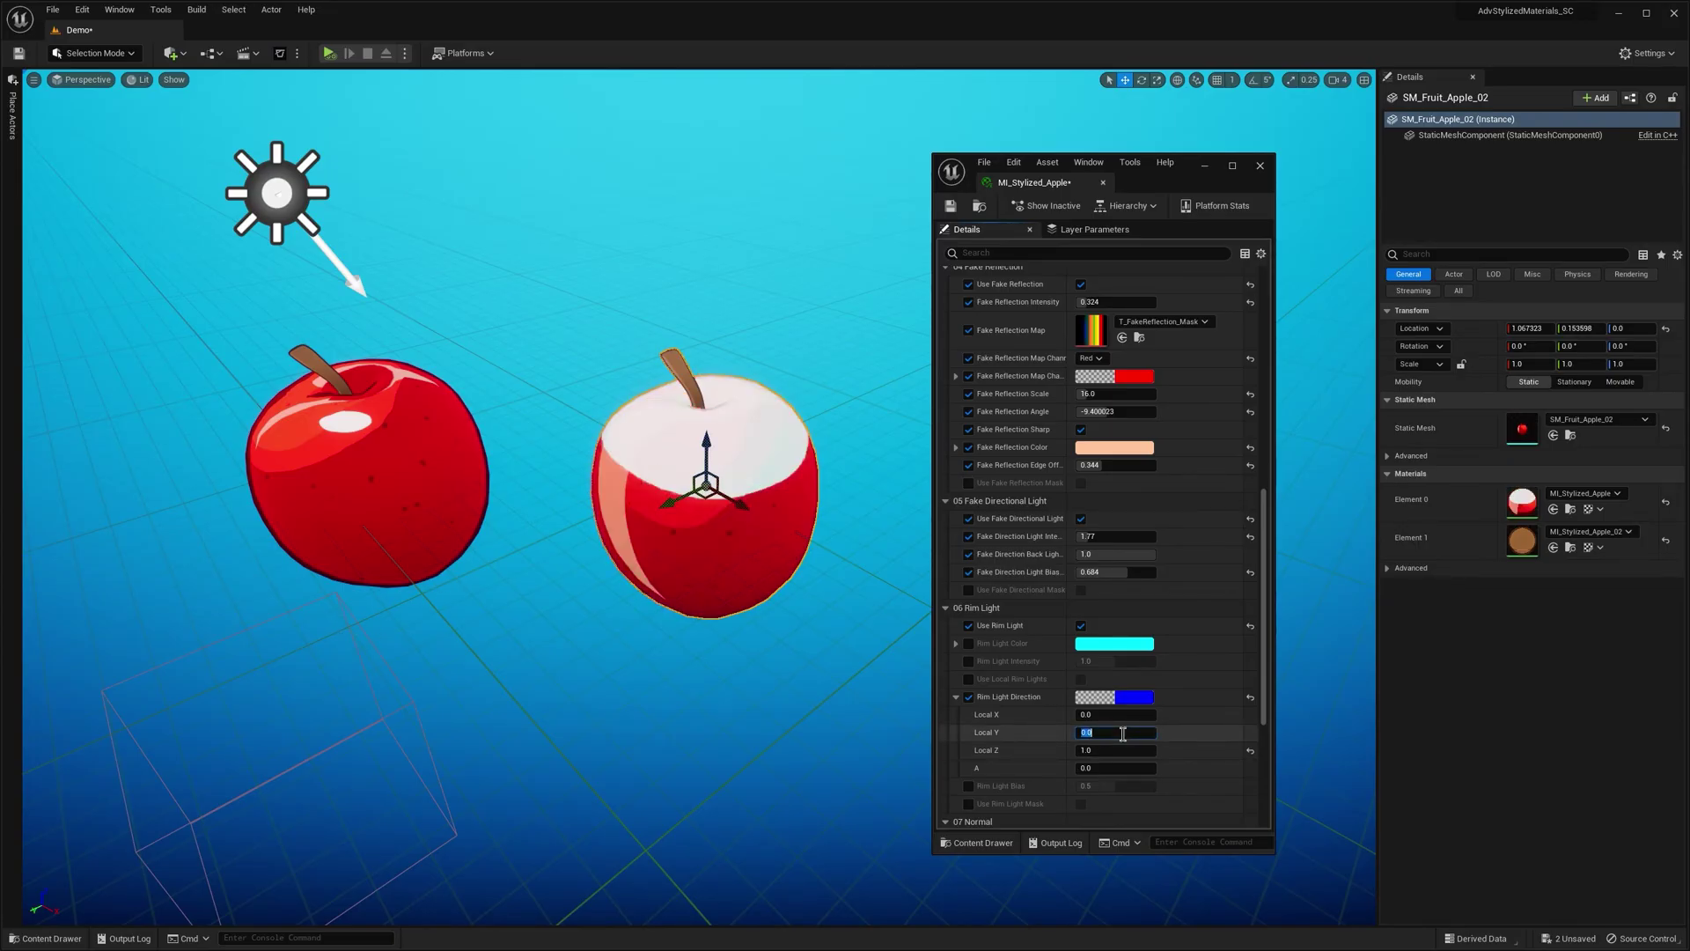
click(1111, 715)
text(0.5)
key(Return)
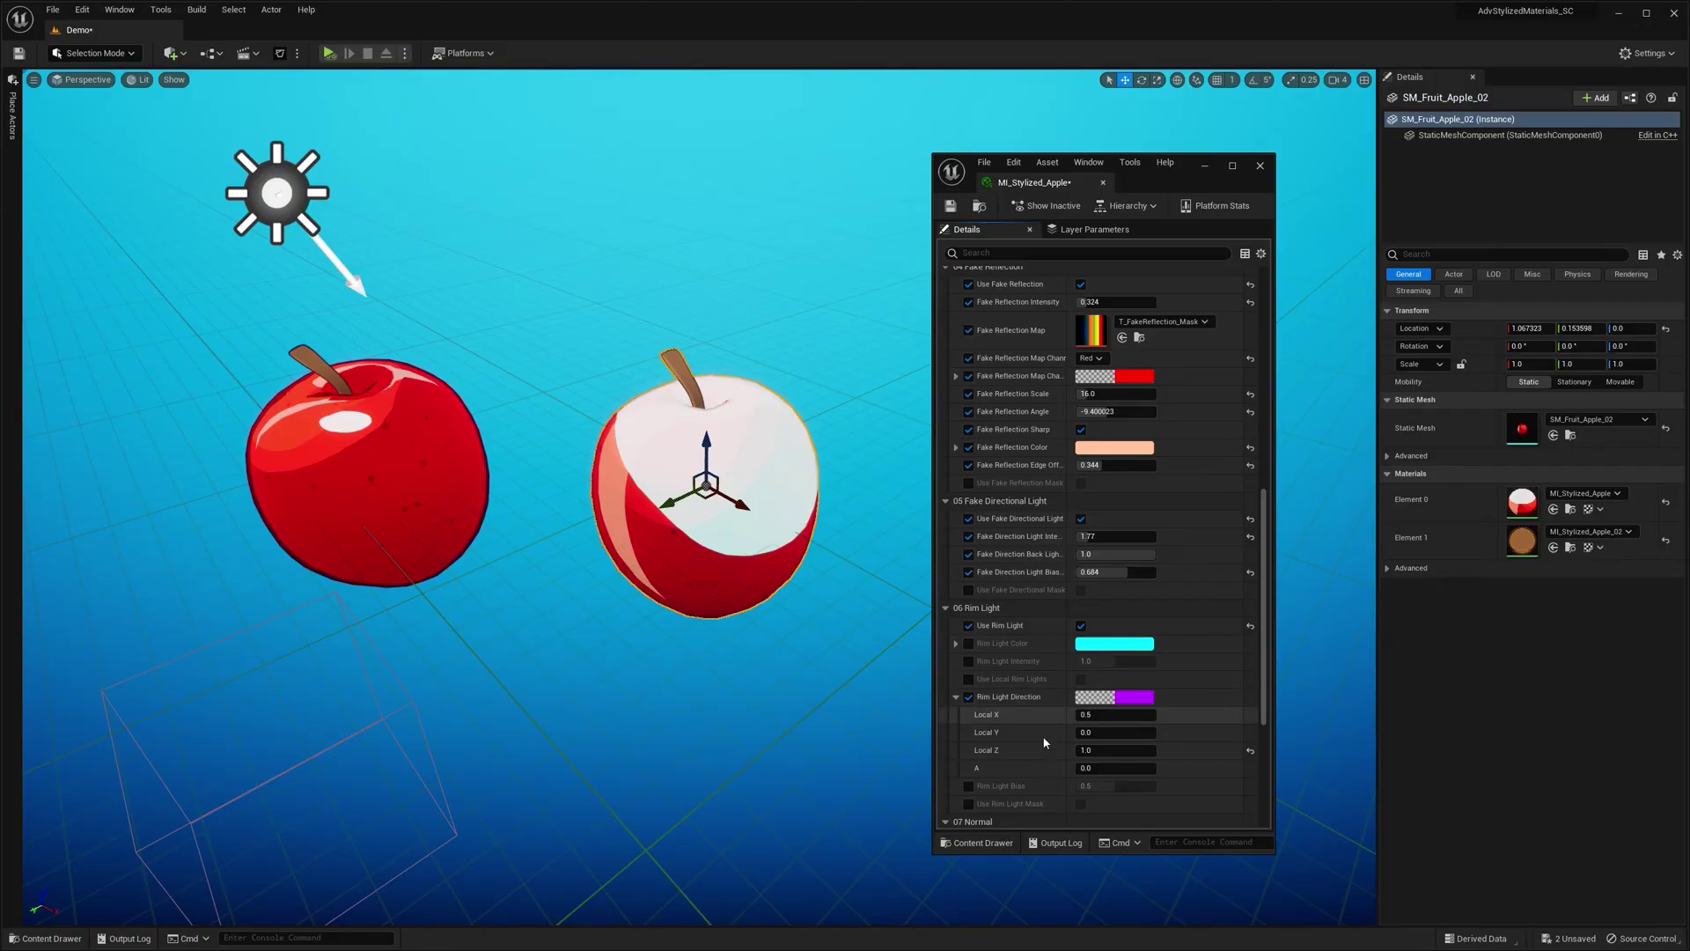
drag(1102, 720, 1137, 720)
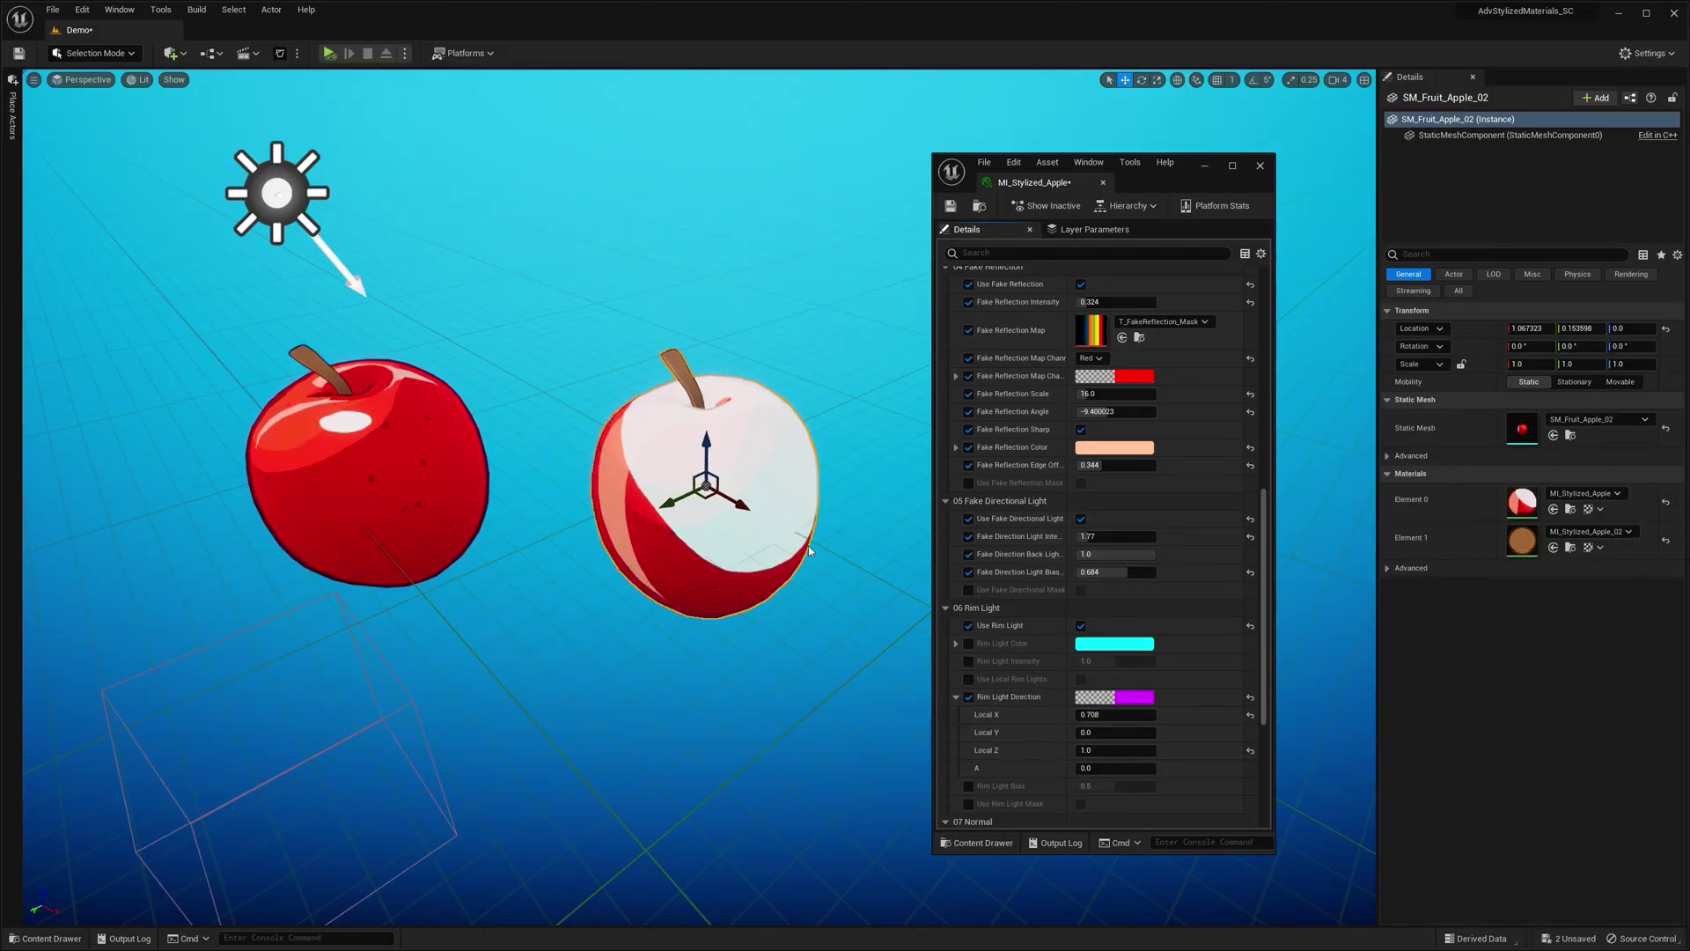
- Override Rim Light Bias and raise it to 0.99
scroll(976, 736, down, 2)
click(969, 724)
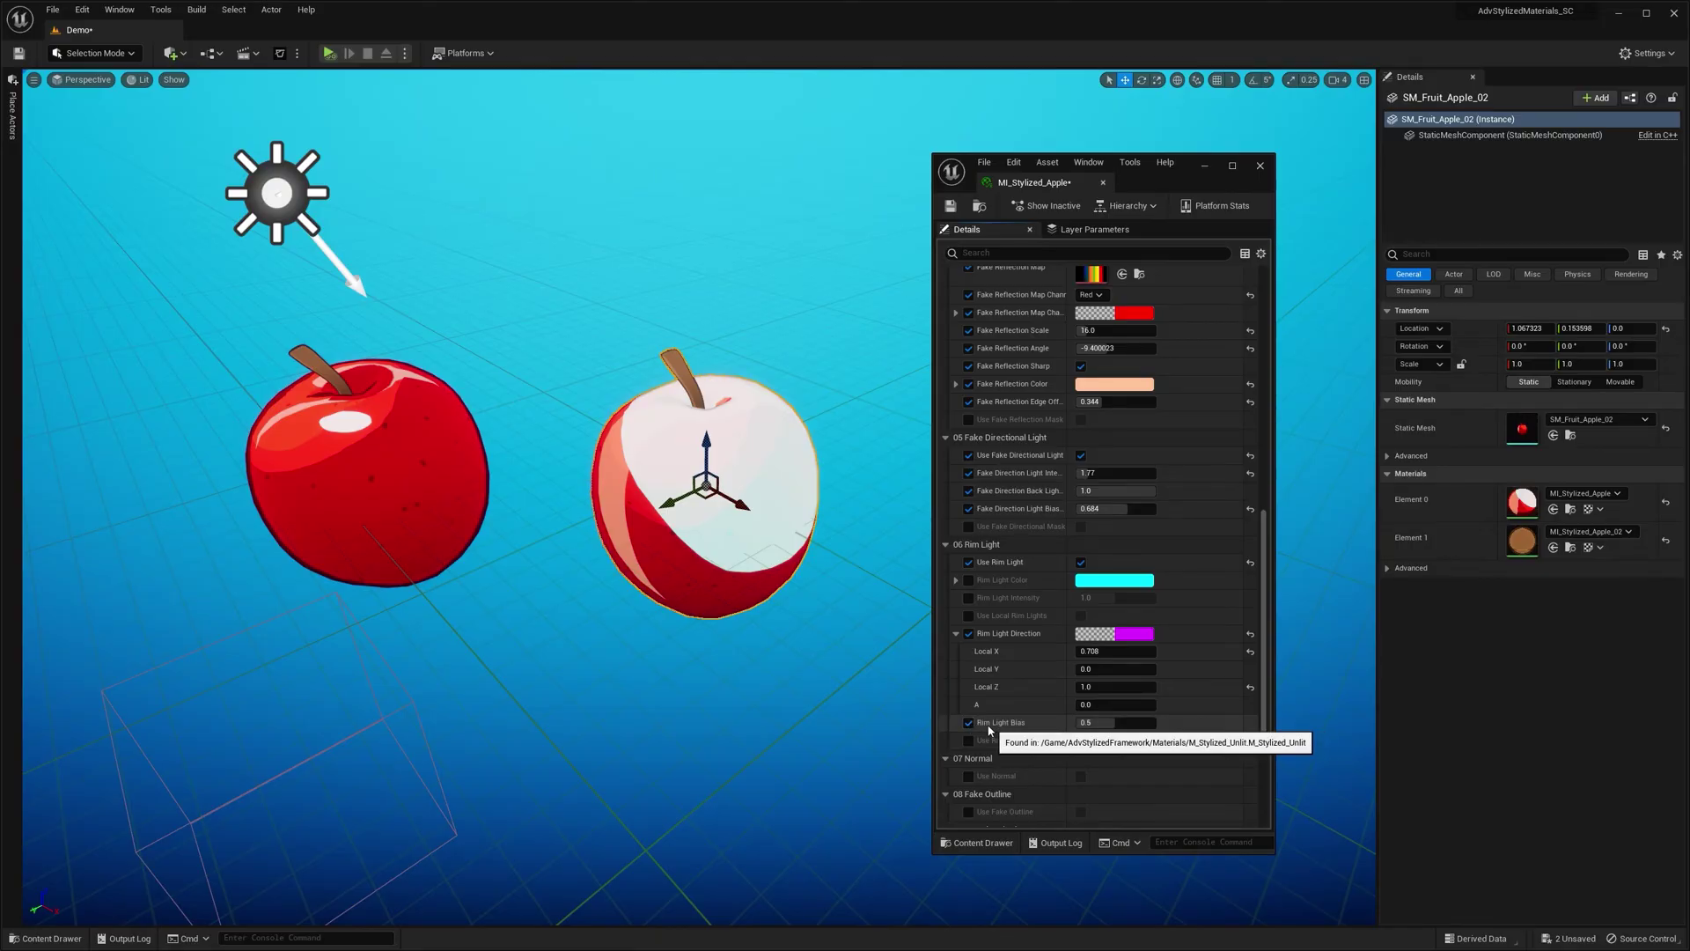
drag(1106, 723, 1155, 723)
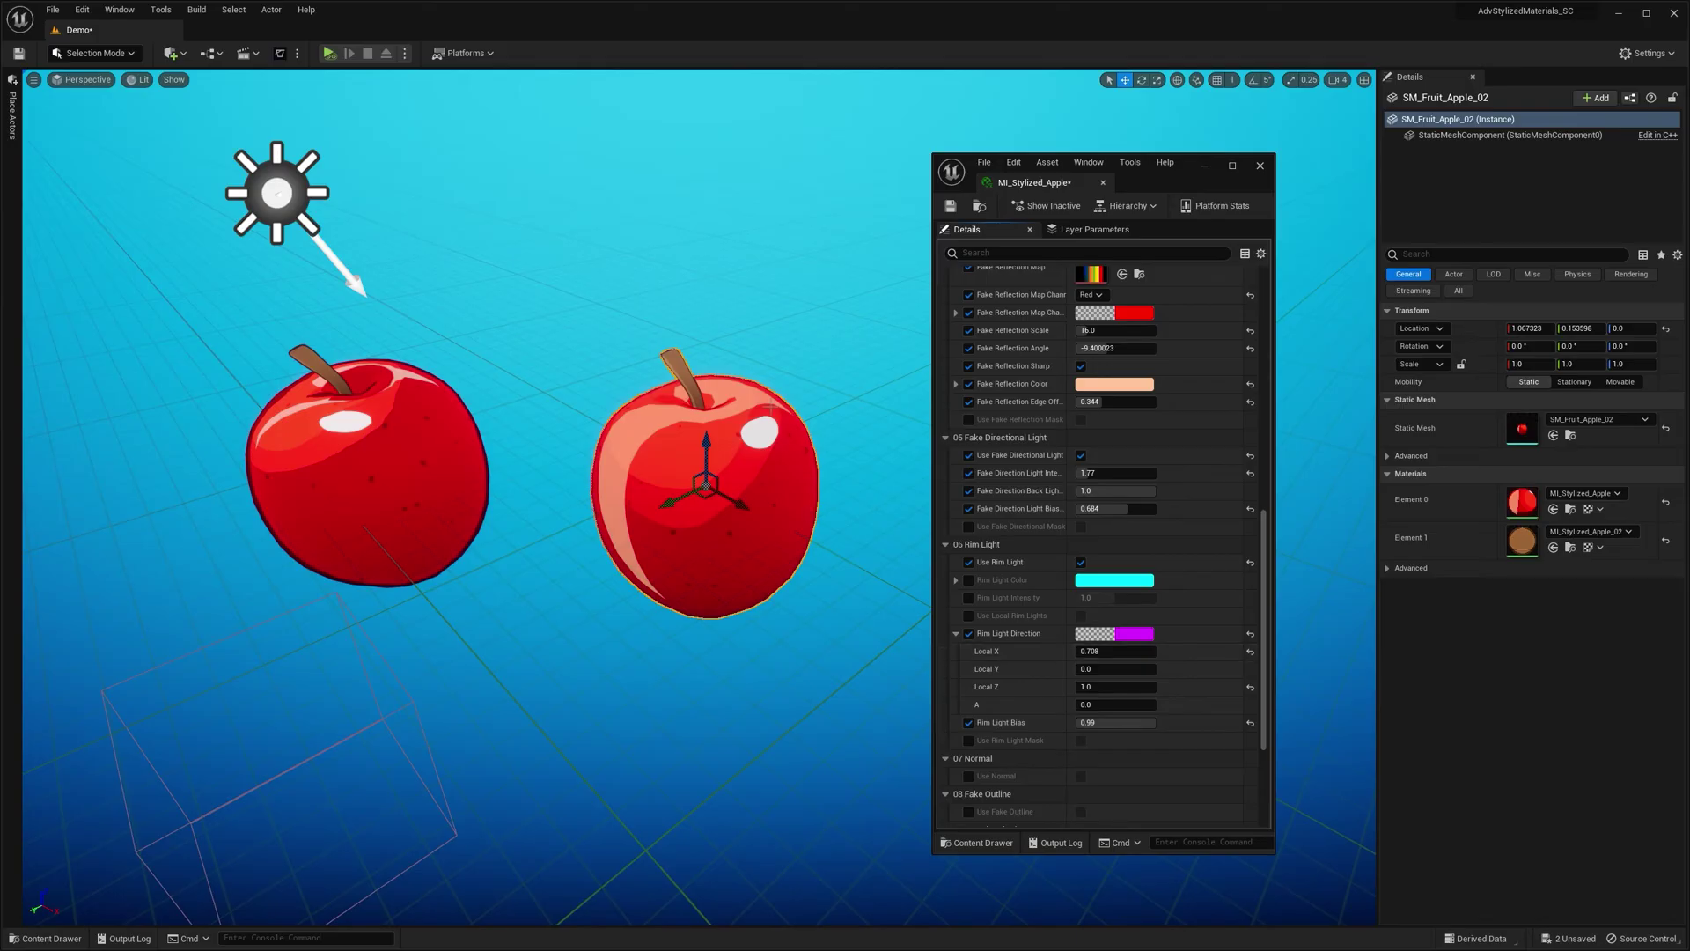
- Make the rim light colour white with intensity 1.0
click(970, 580)
click(970, 599)
mouse_move(1111, 597)
mouse_down()
mouse_move(1078, 598)
mouse_move(1144, 598)
mouse_up()
click(1114, 580)
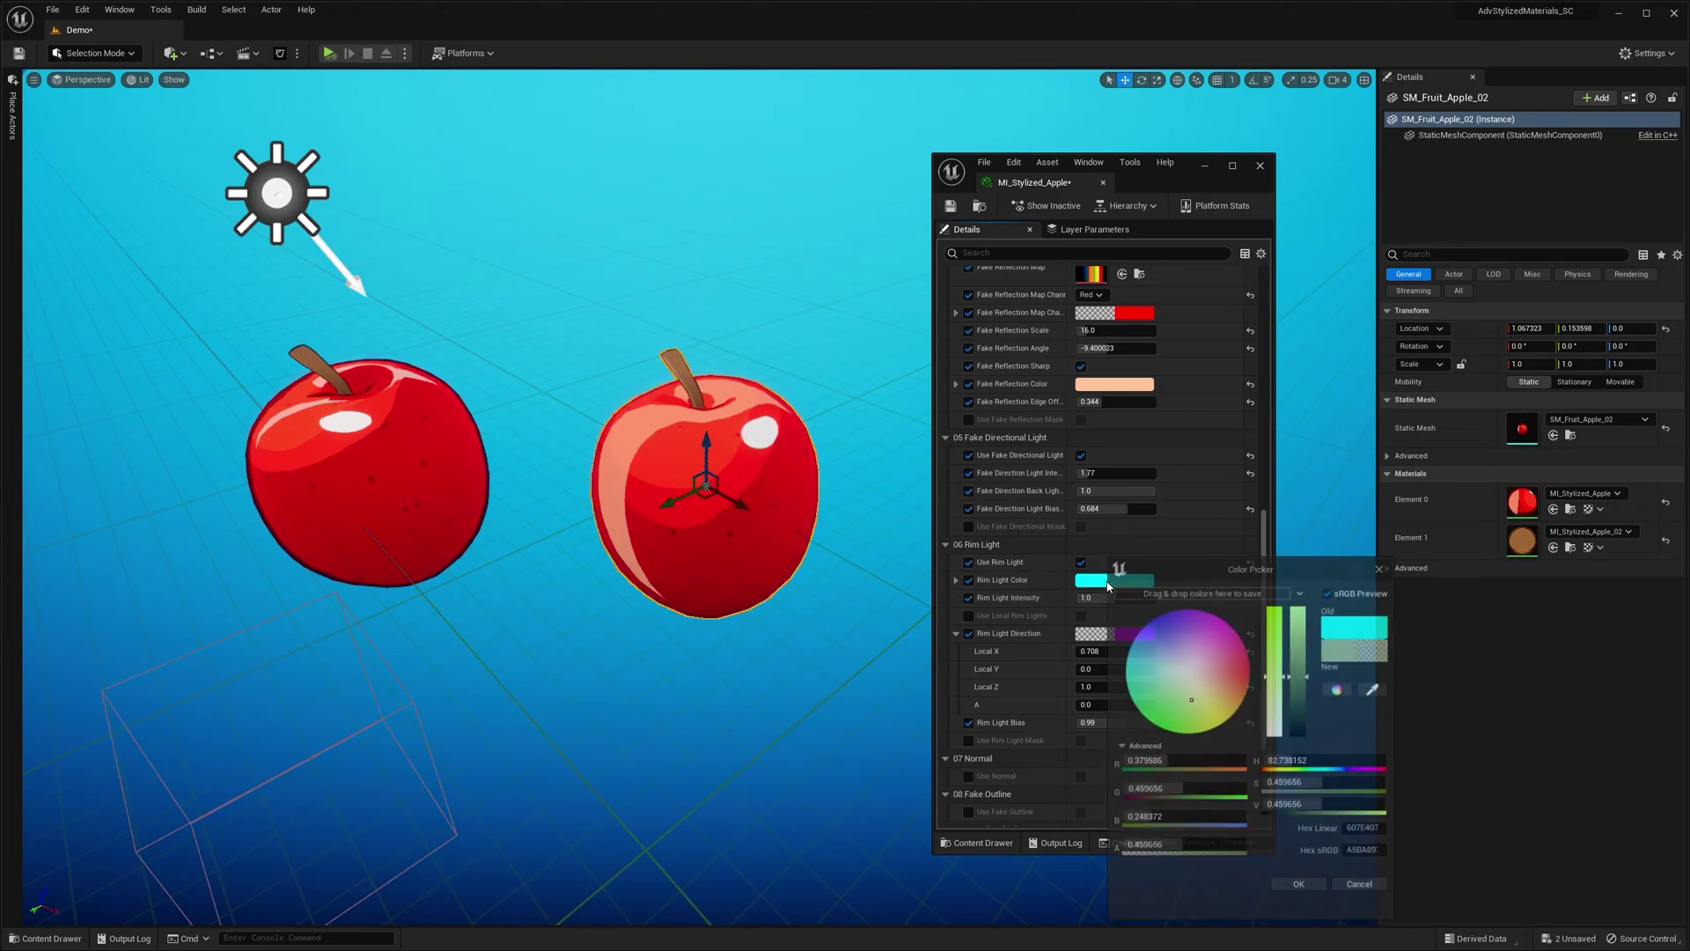
mouse_move(1180, 656)
mouse_down()
mouse_move(1215, 655)
mouse_move(1163, 669)
mouse_move(1205, 641)
mouse_up()
click(1360, 888)
click(1131, 581)
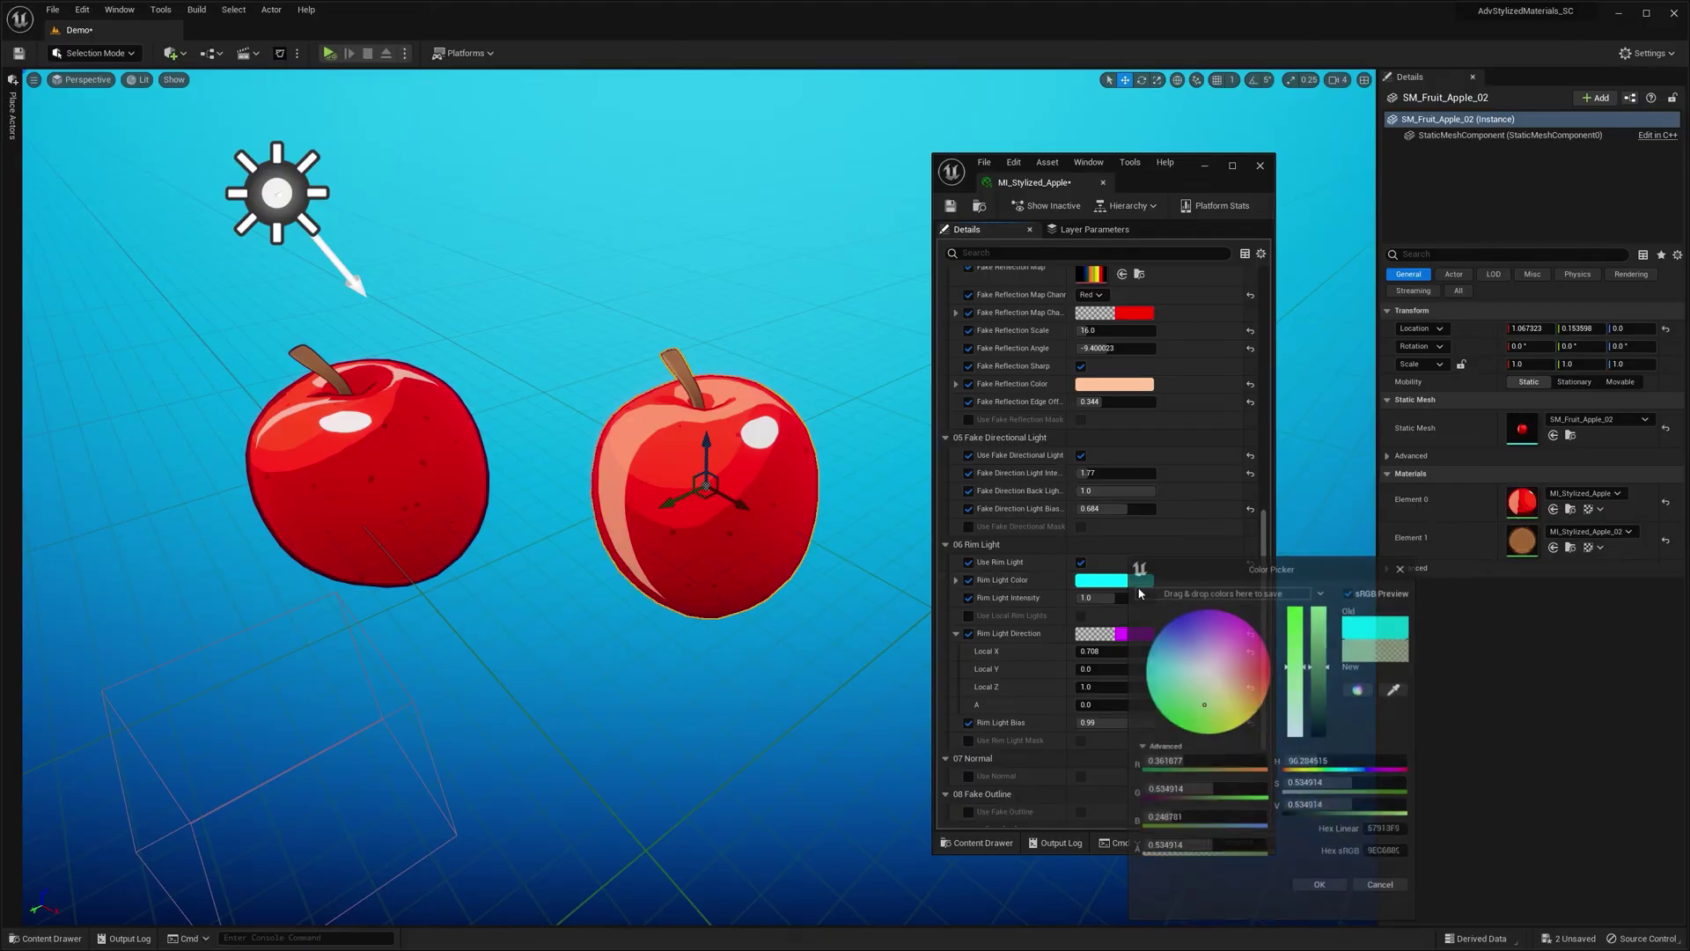
drag(1297, 645, 1298, 738)
click(1321, 887)
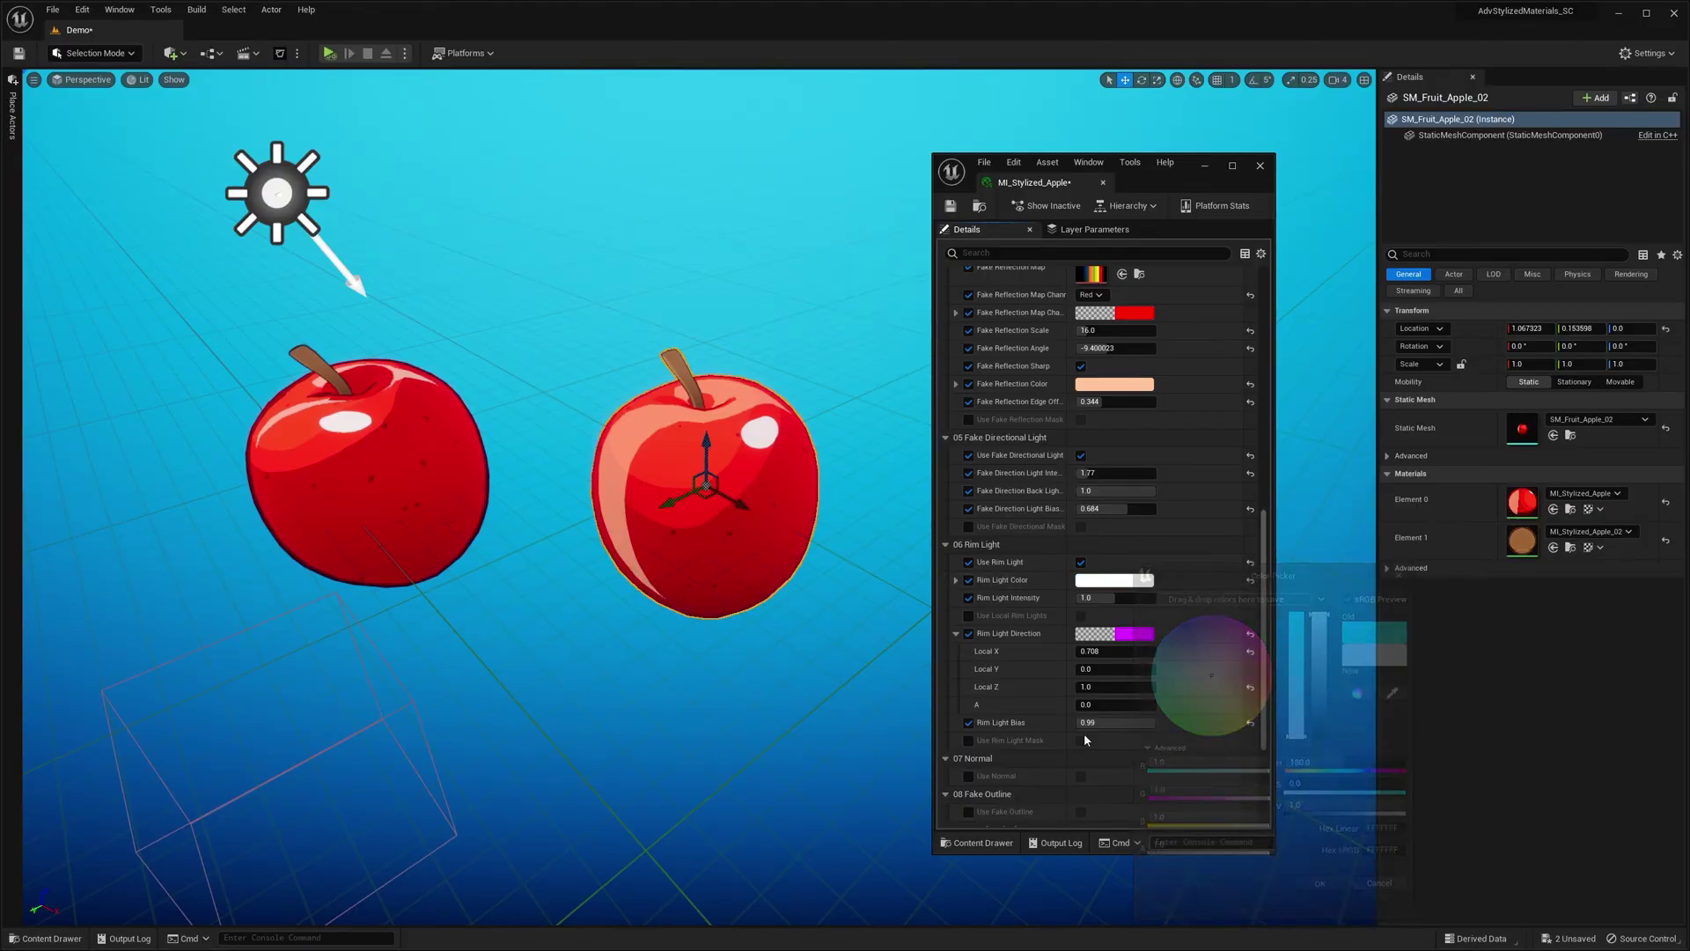
- Switch on Use Local Rim Lights and rotate SM_Fruit_Apple_02 to preview the rim
click(878, 539)
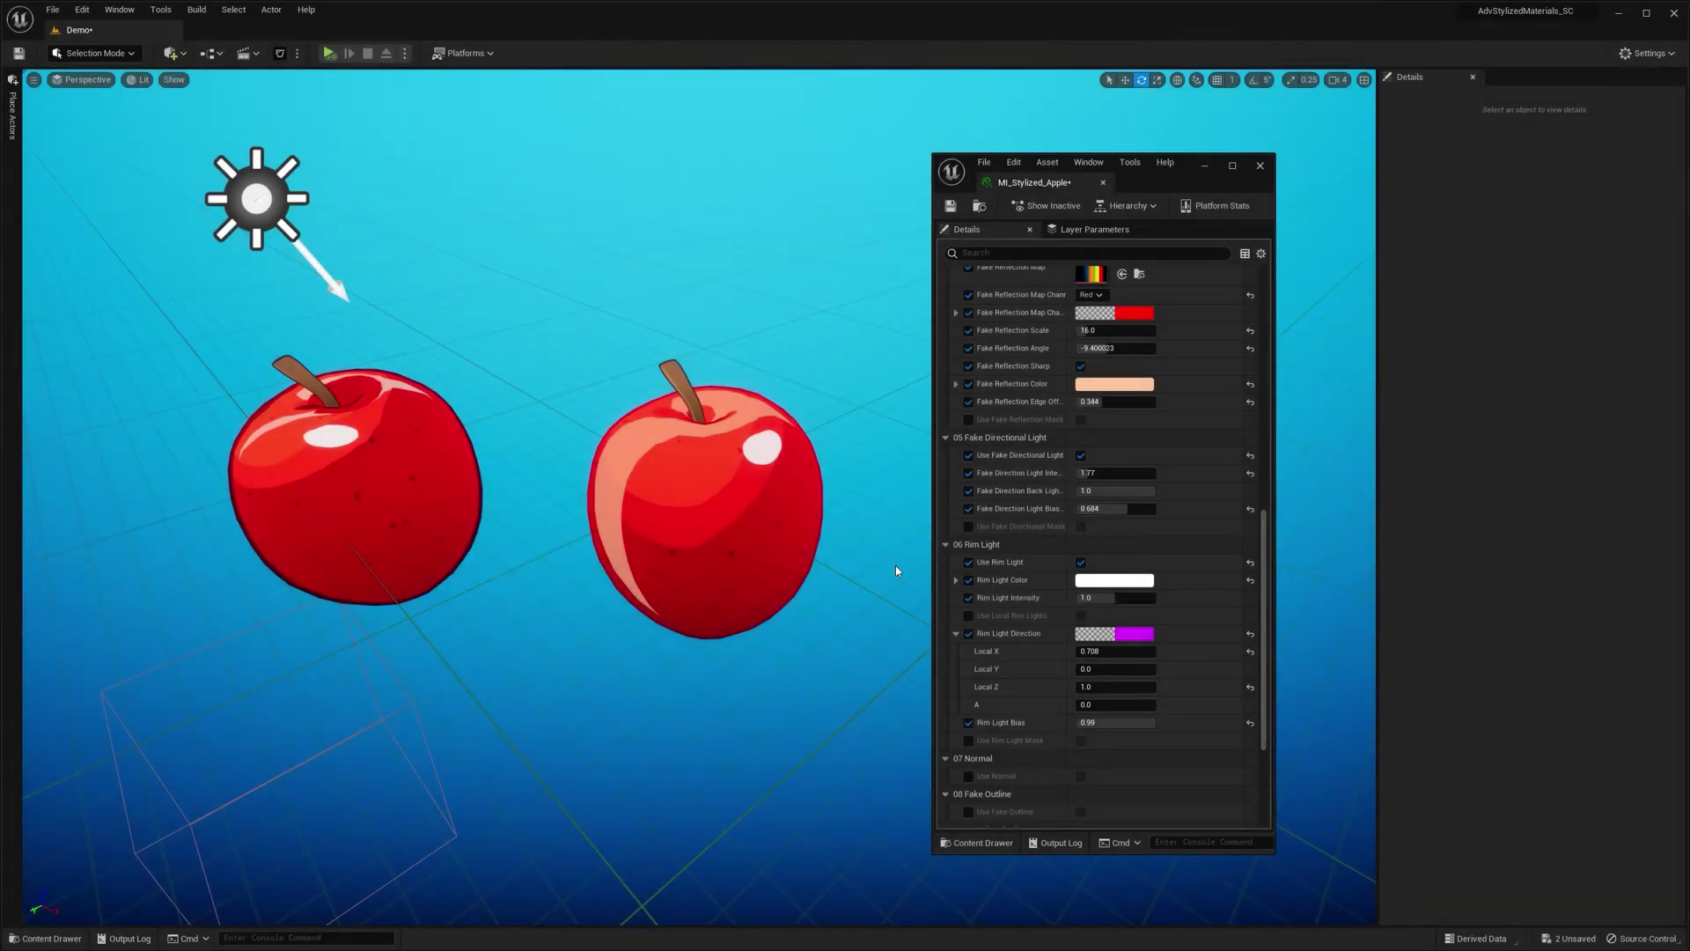
click(969, 616)
click(728, 490)
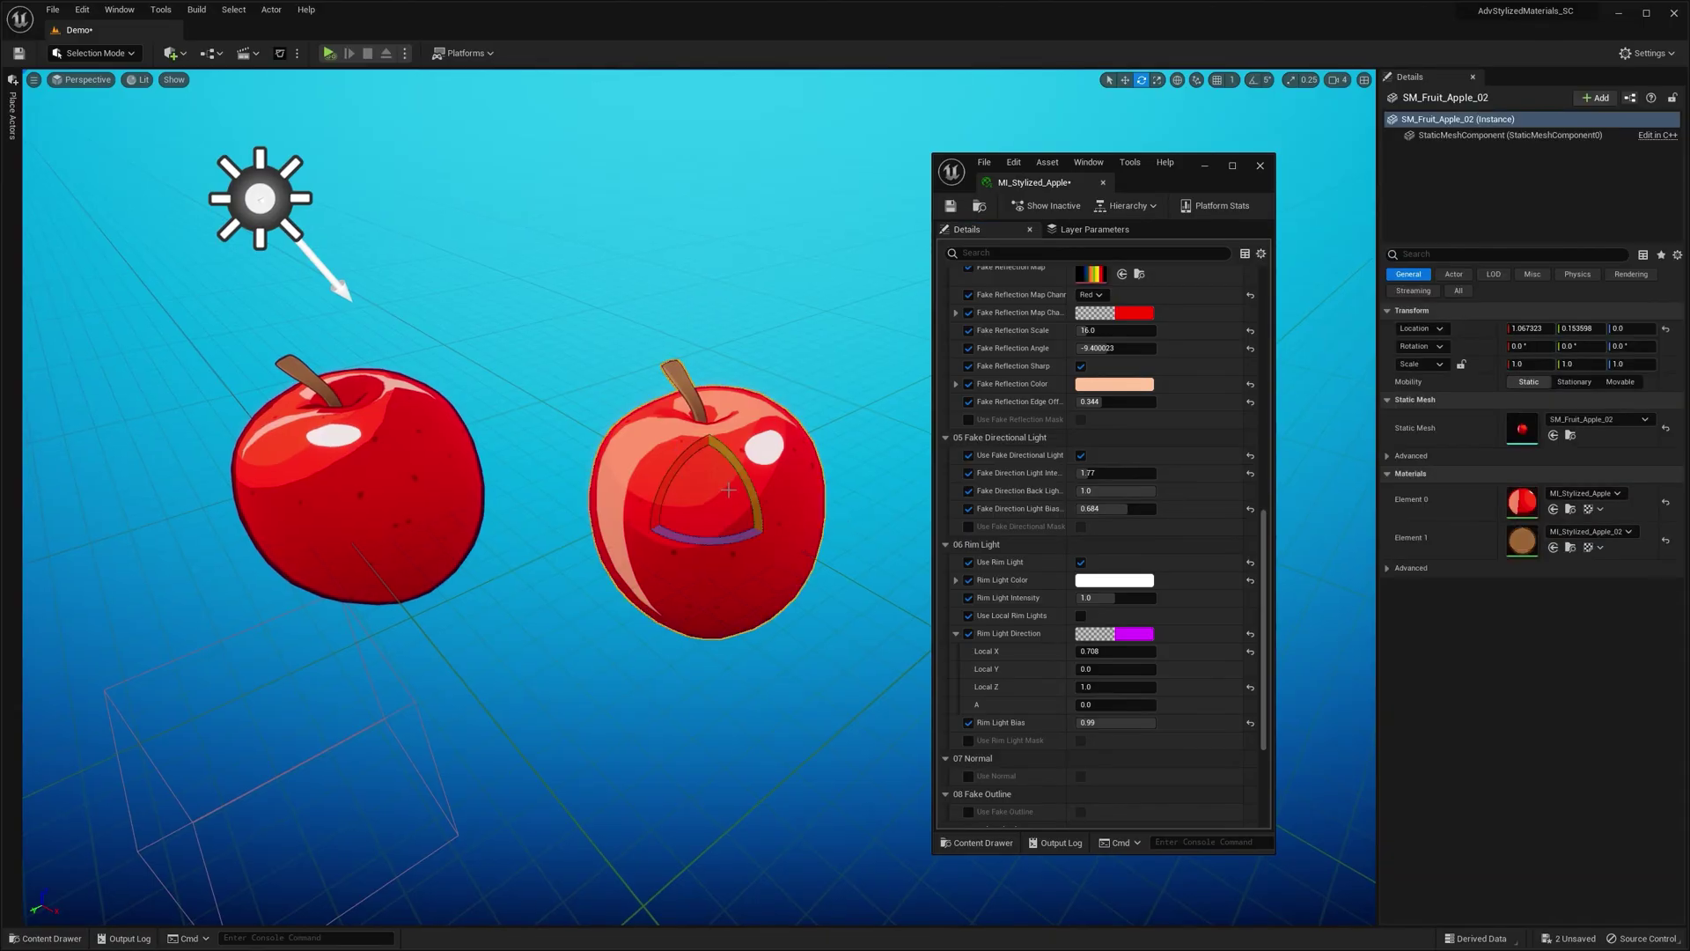
drag(730, 539, 621, 482)
key(ctrl+z)
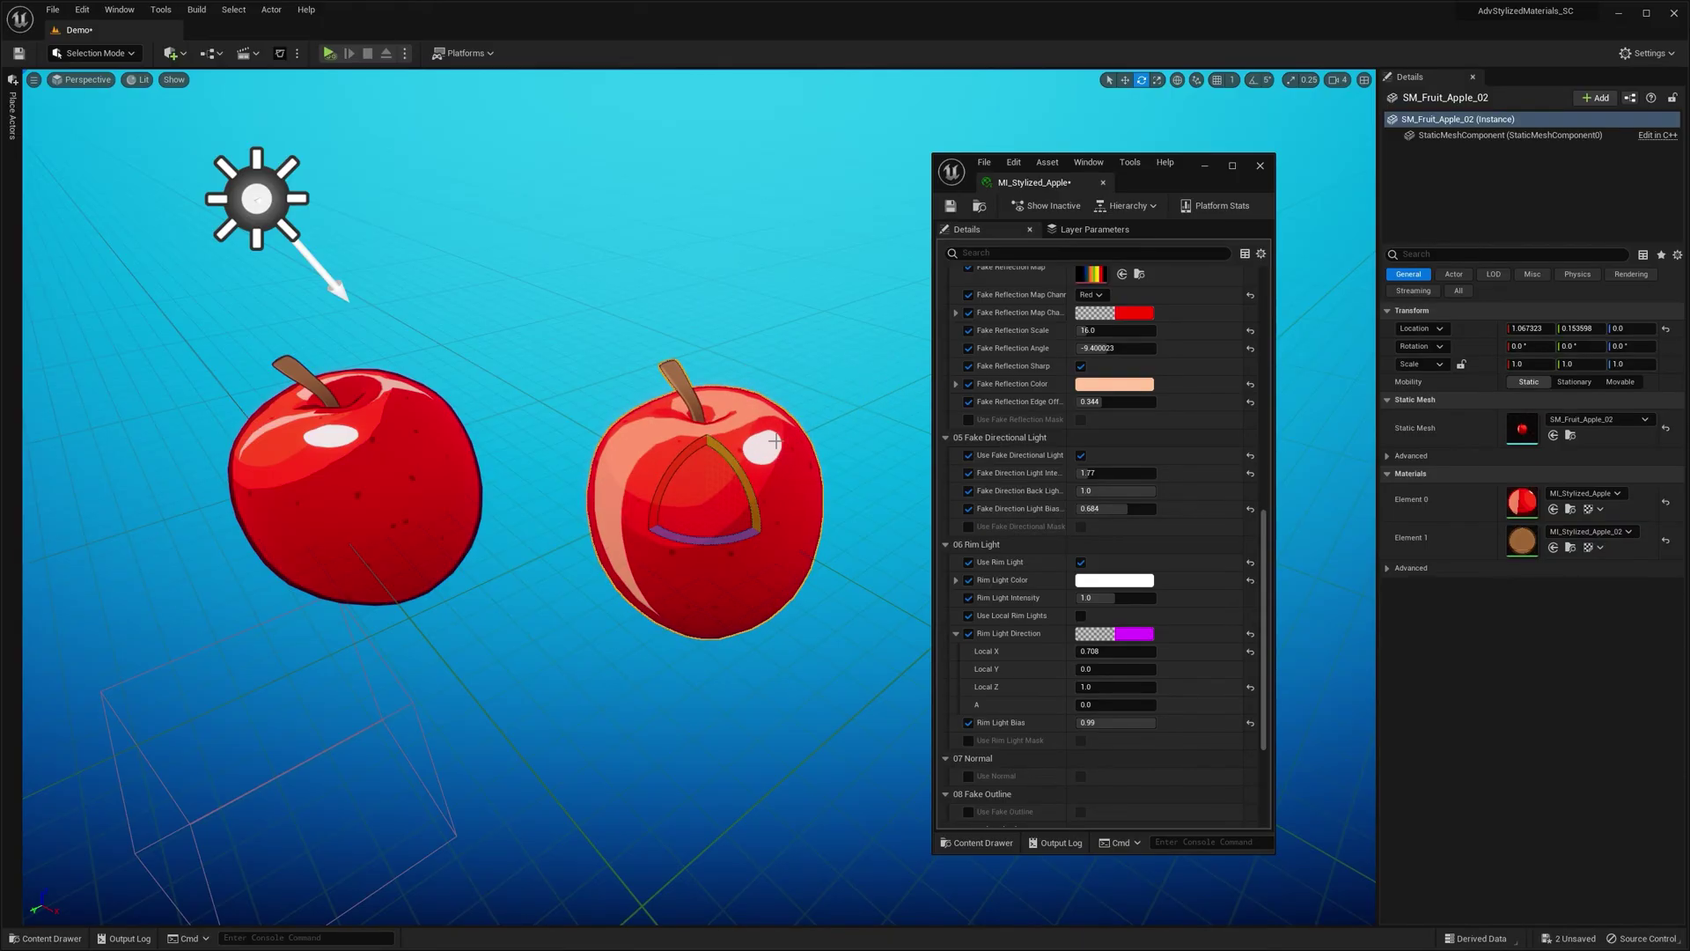
click(886, 403)
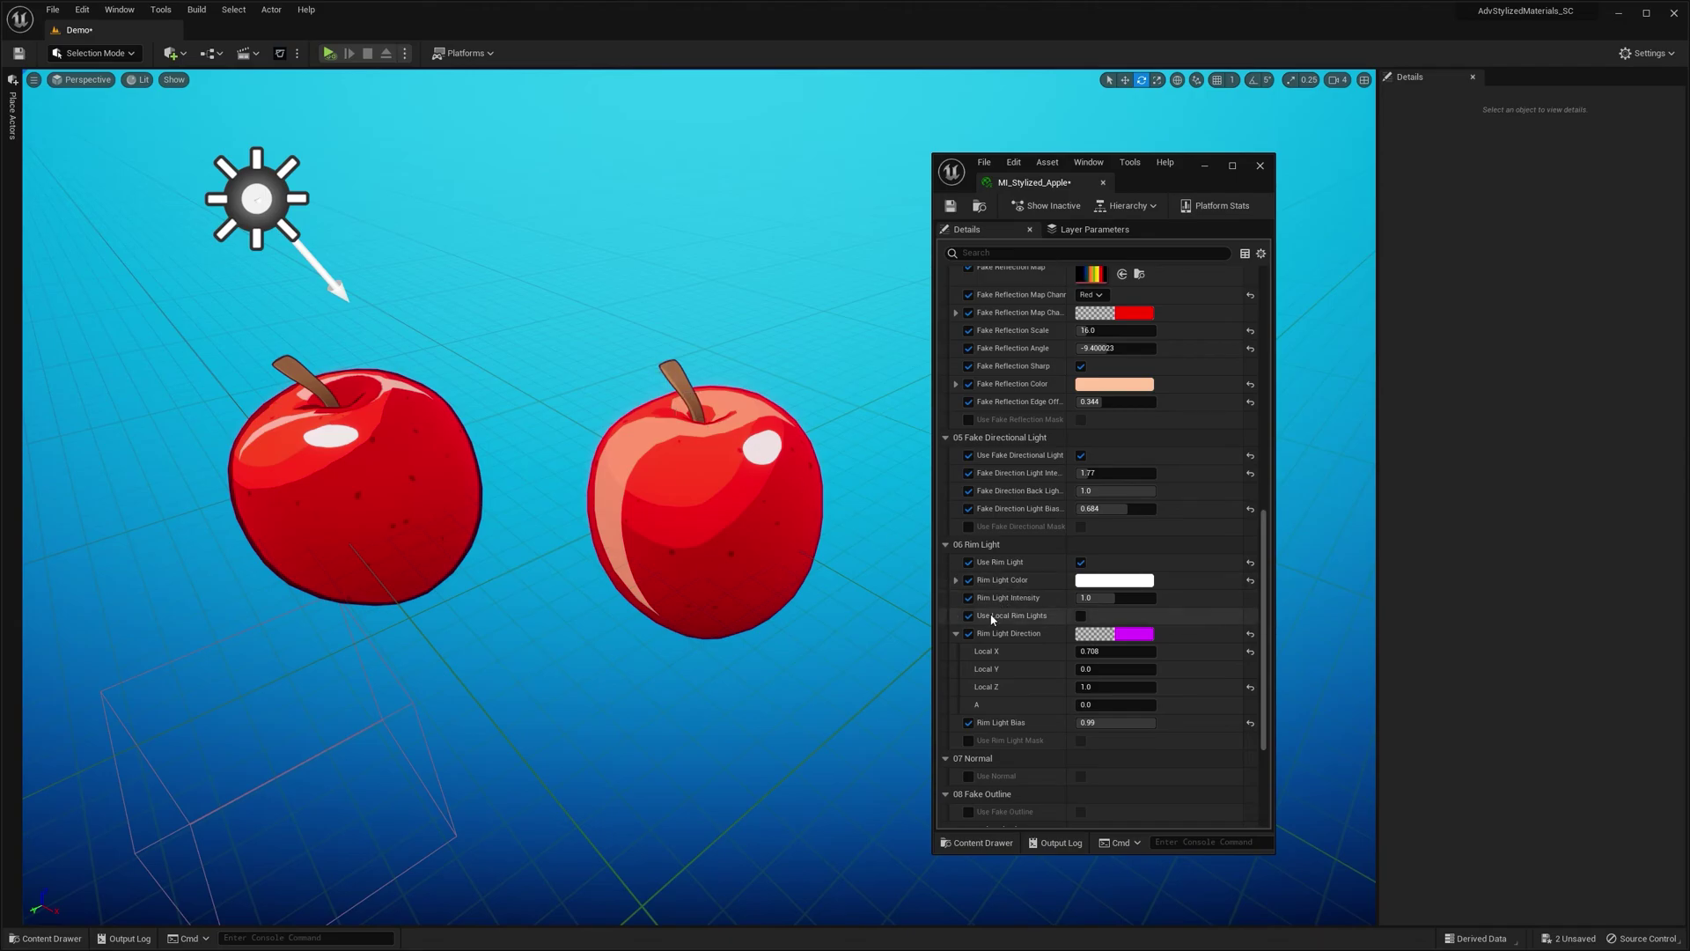
click(1082, 616)
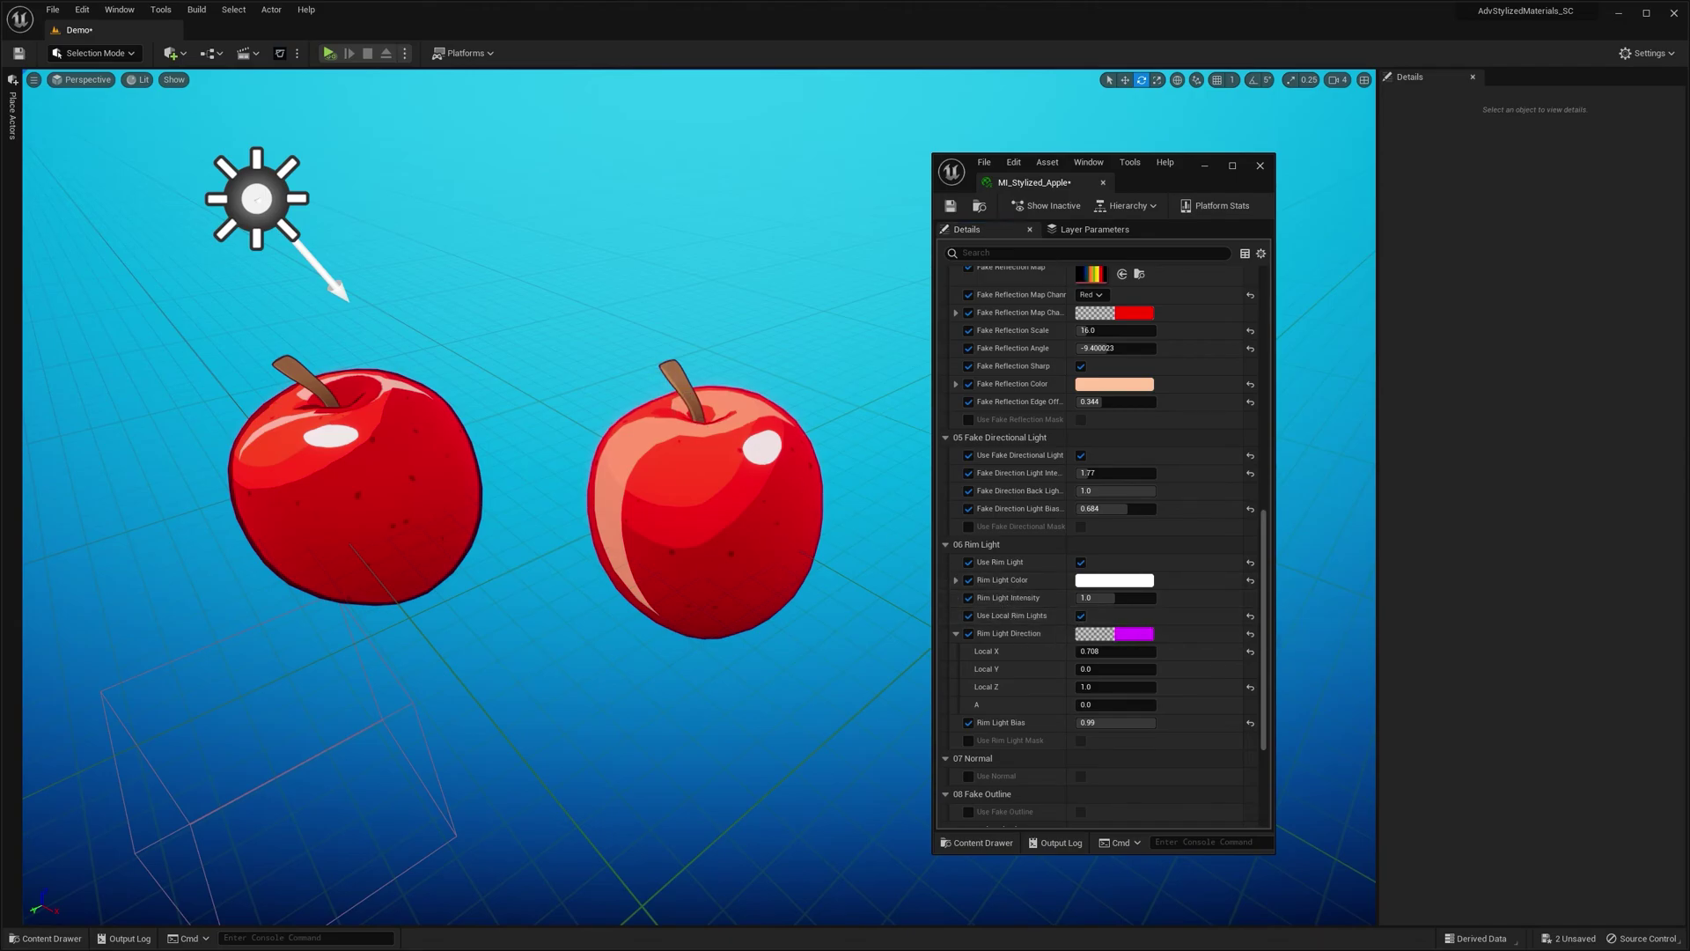
click(740, 545)
mouse_move(739, 537)
mouse_down()
mouse_move(704, 538)
mouse_move(695, 520)
mouse_move(755, 535)
mouse_move(720, 465)
mouse_move(768, 527)
mouse_move(670, 493)
mouse_move(722, 528)
mouse_move(674, 468)
mouse_move(731, 528)
mouse_move(670, 501)
mouse_move(722, 528)
mouse_up()
- Turn on Use Normal and inspect the T_Pattern_Wave_Normal texture
click(861, 553)
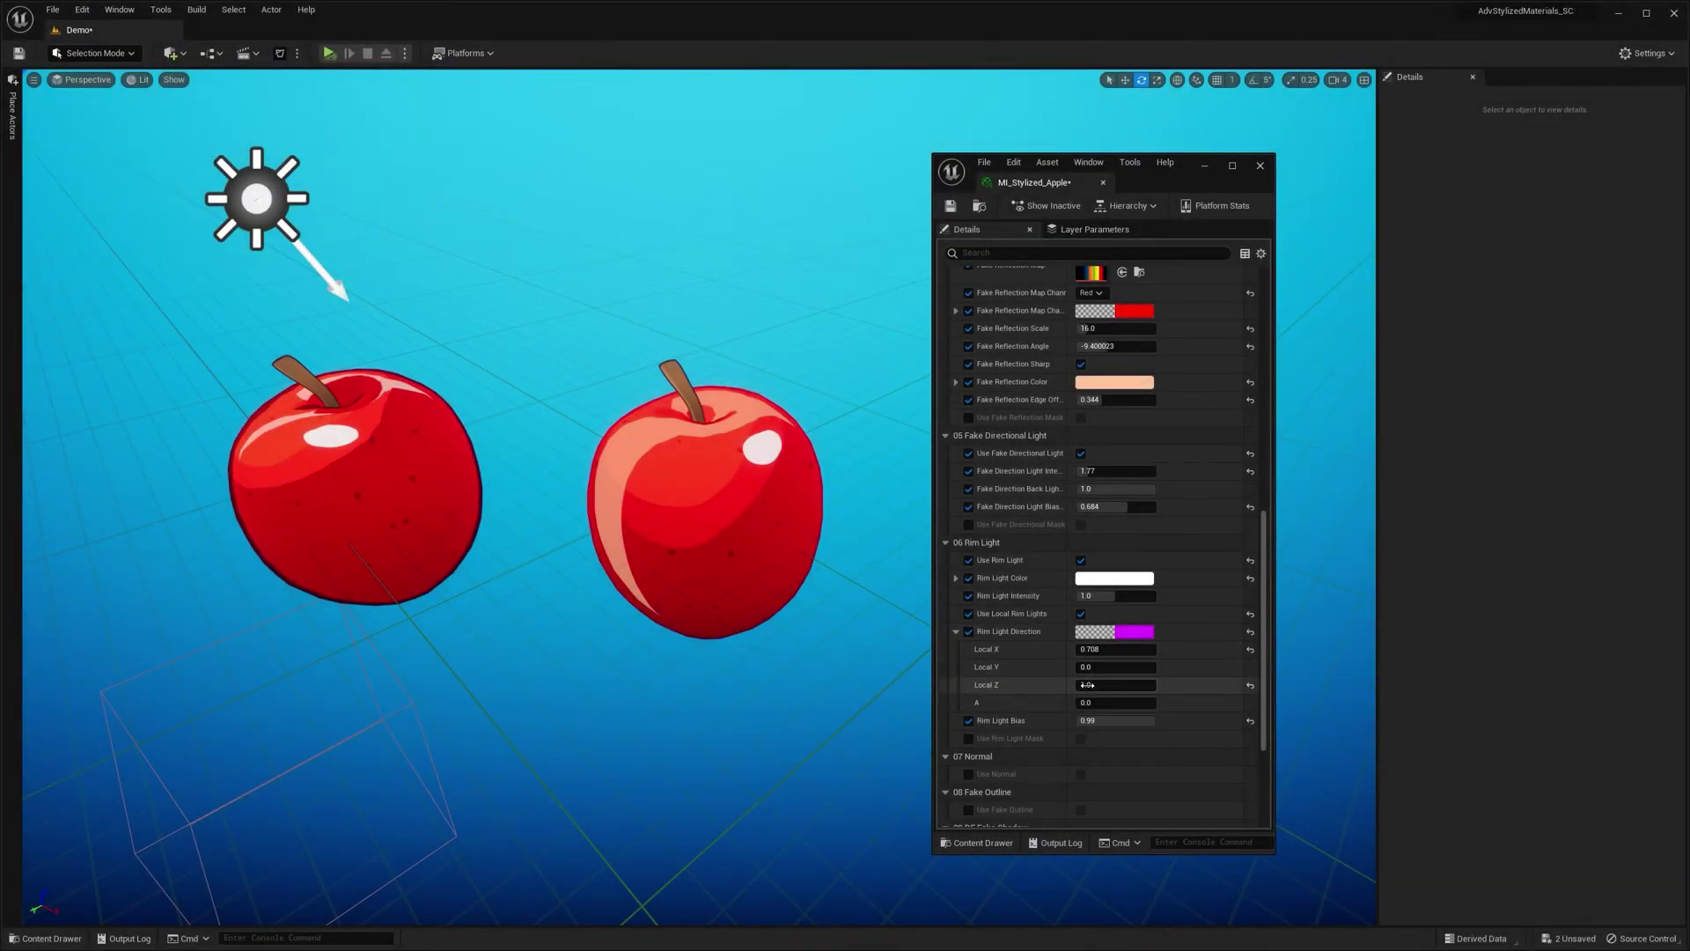
scroll(972, 548, up, 2)
scroll(1175, 478, up, 2)
scroll(1169, 570, down, 4)
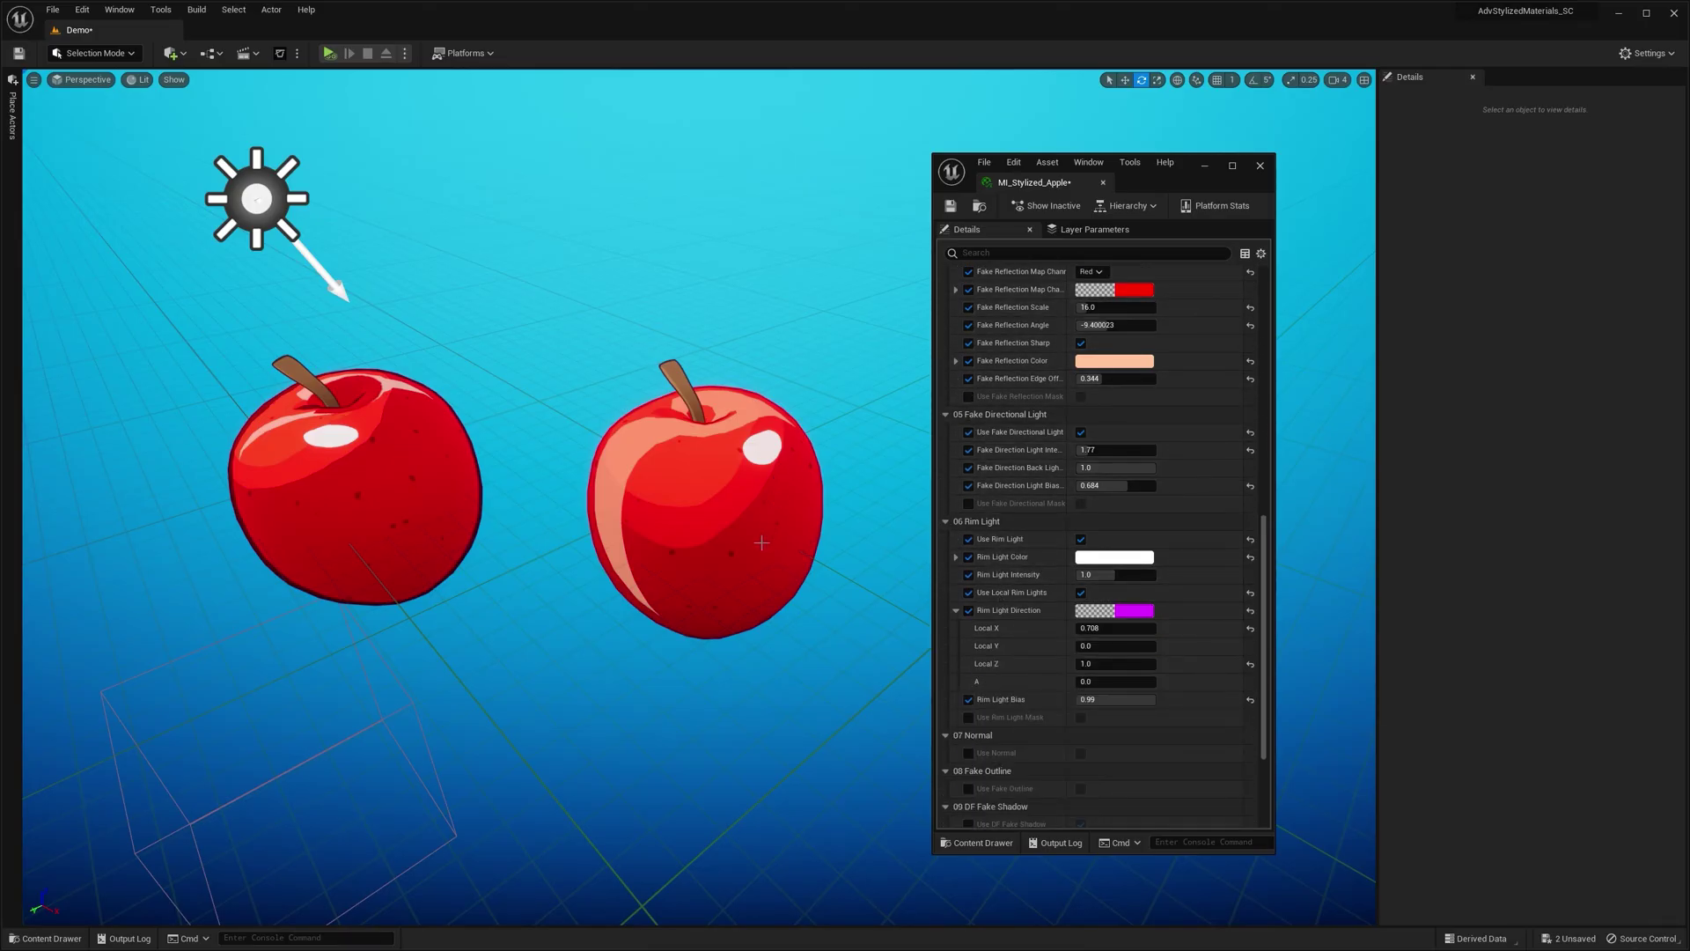
key(alt+2)
key(alt+4)
click(968, 754)
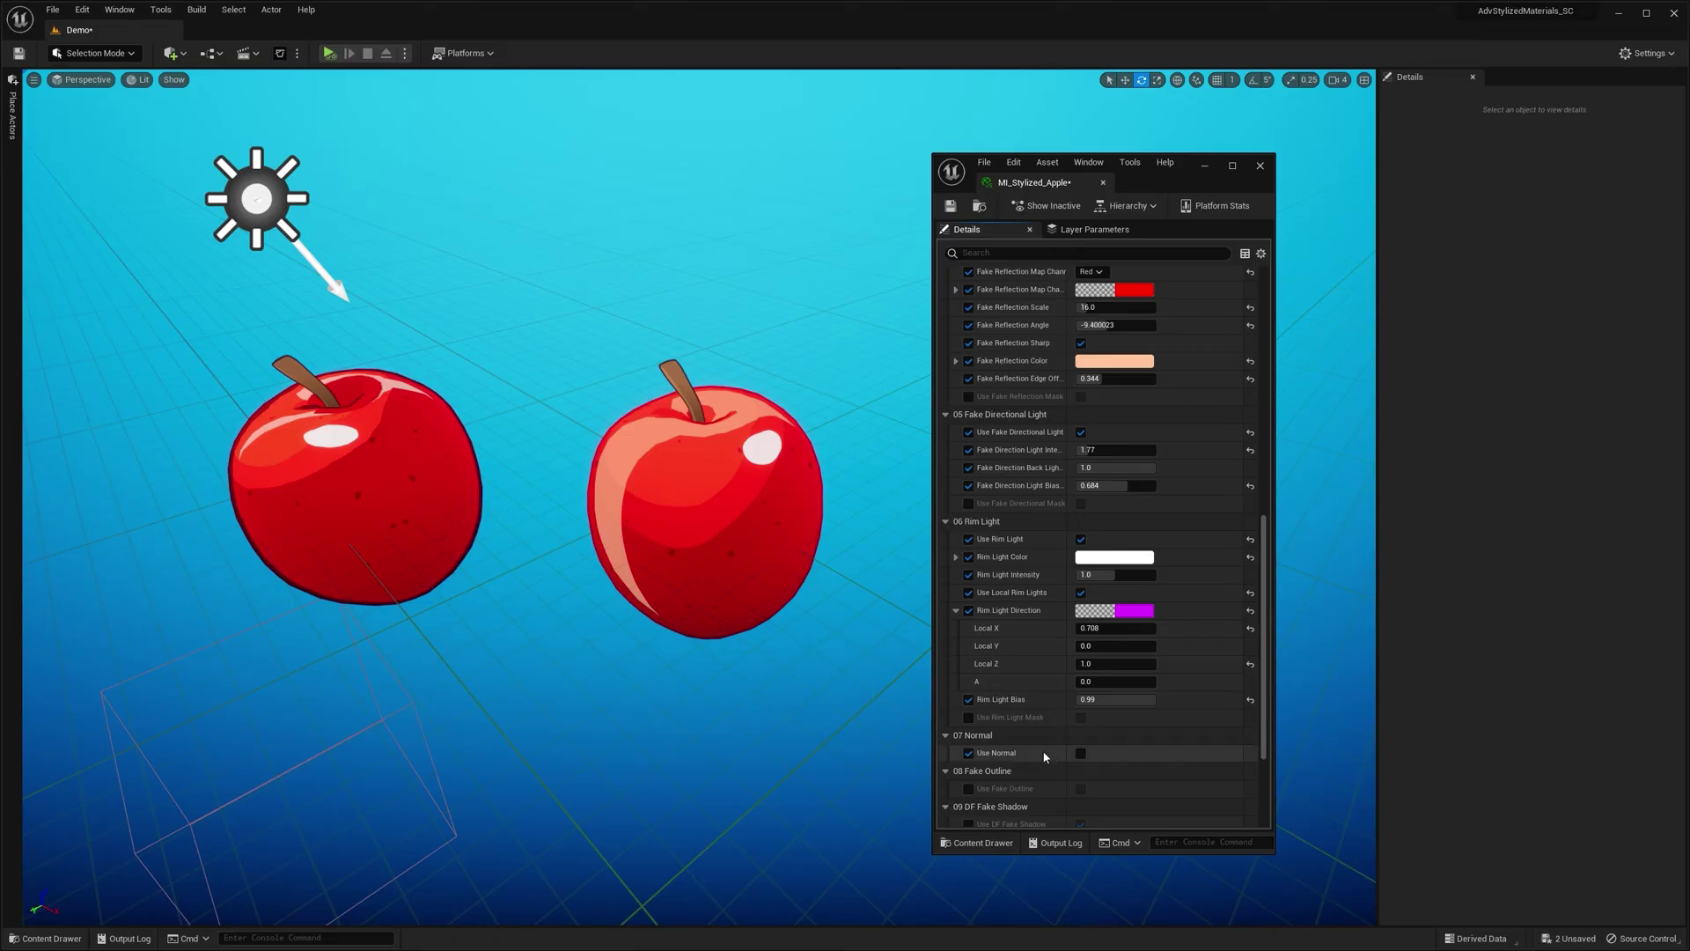
click(1082, 752)
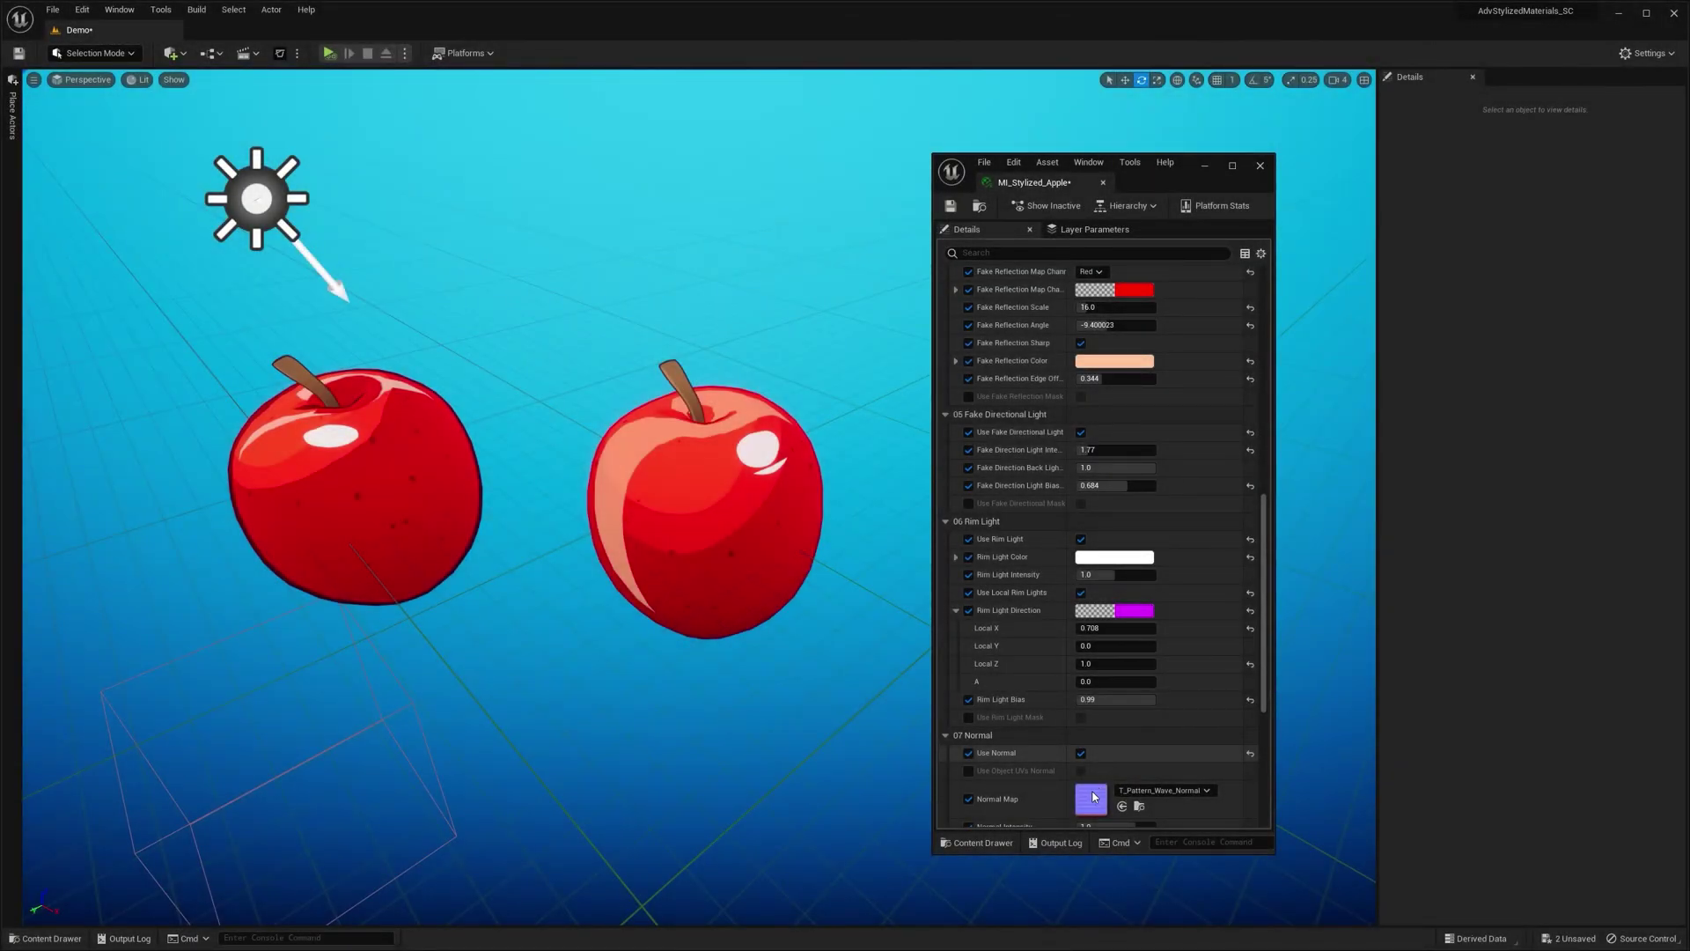
double_click(1093, 798)
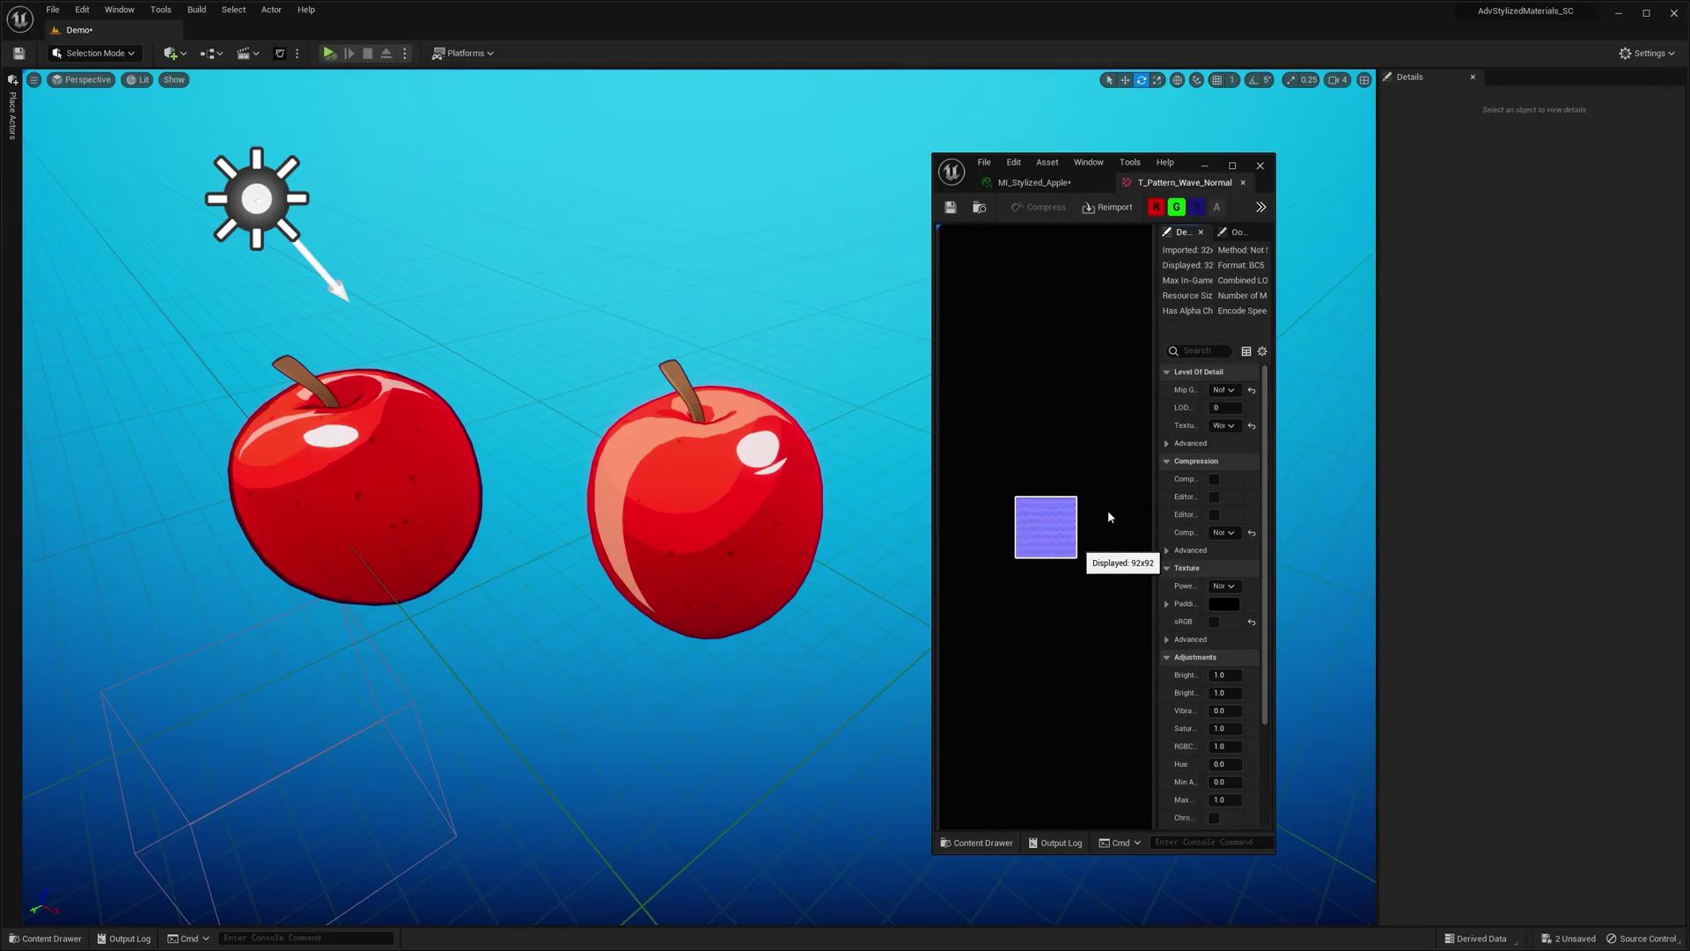
click(1243, 182)
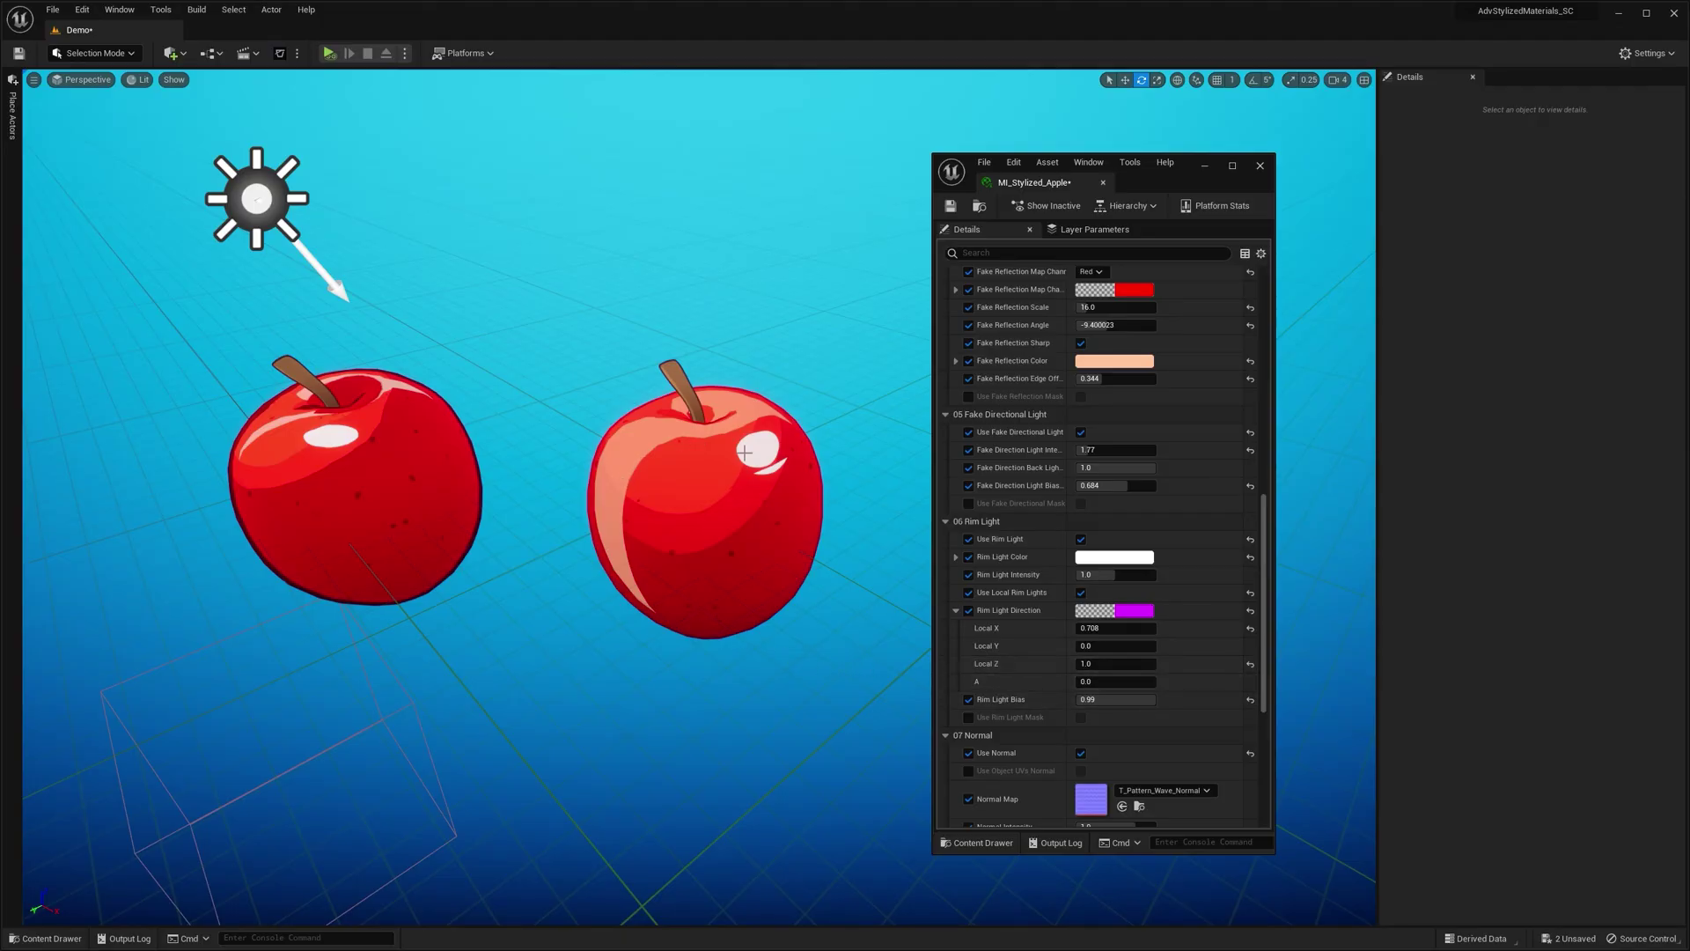
- Shrink Normal Scale to about 7.02, reset offset and rotation, and set intensity 0.04
scroll(1101, 717, down, 3)
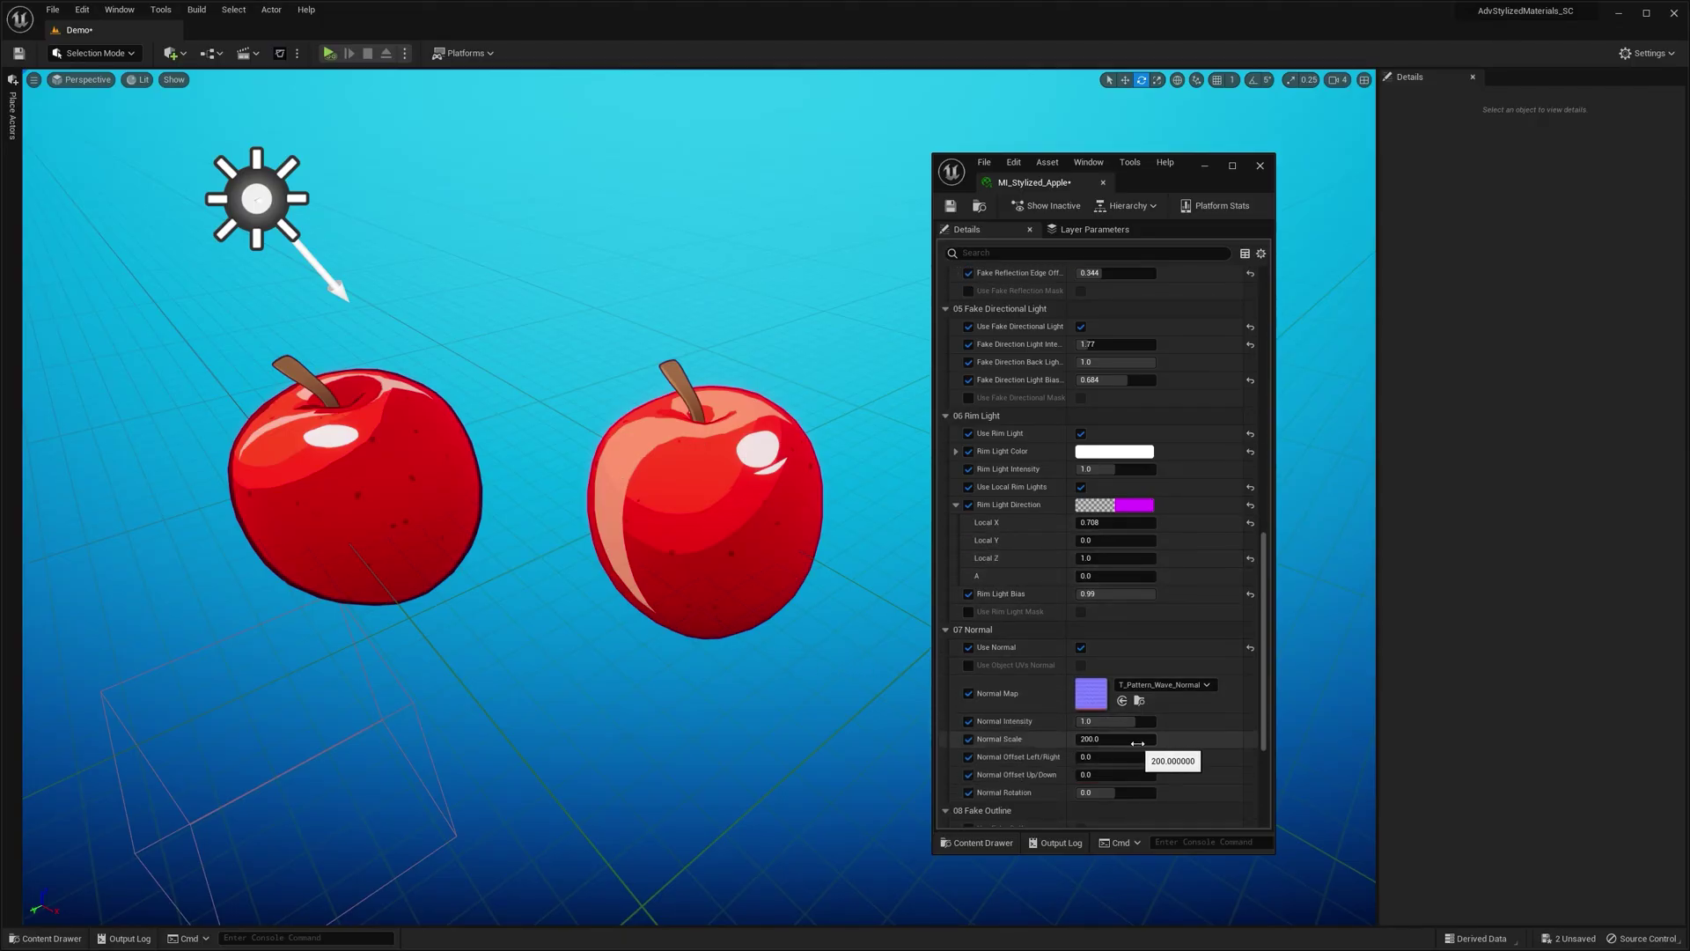
drag(1139, 744, 1080, 744)
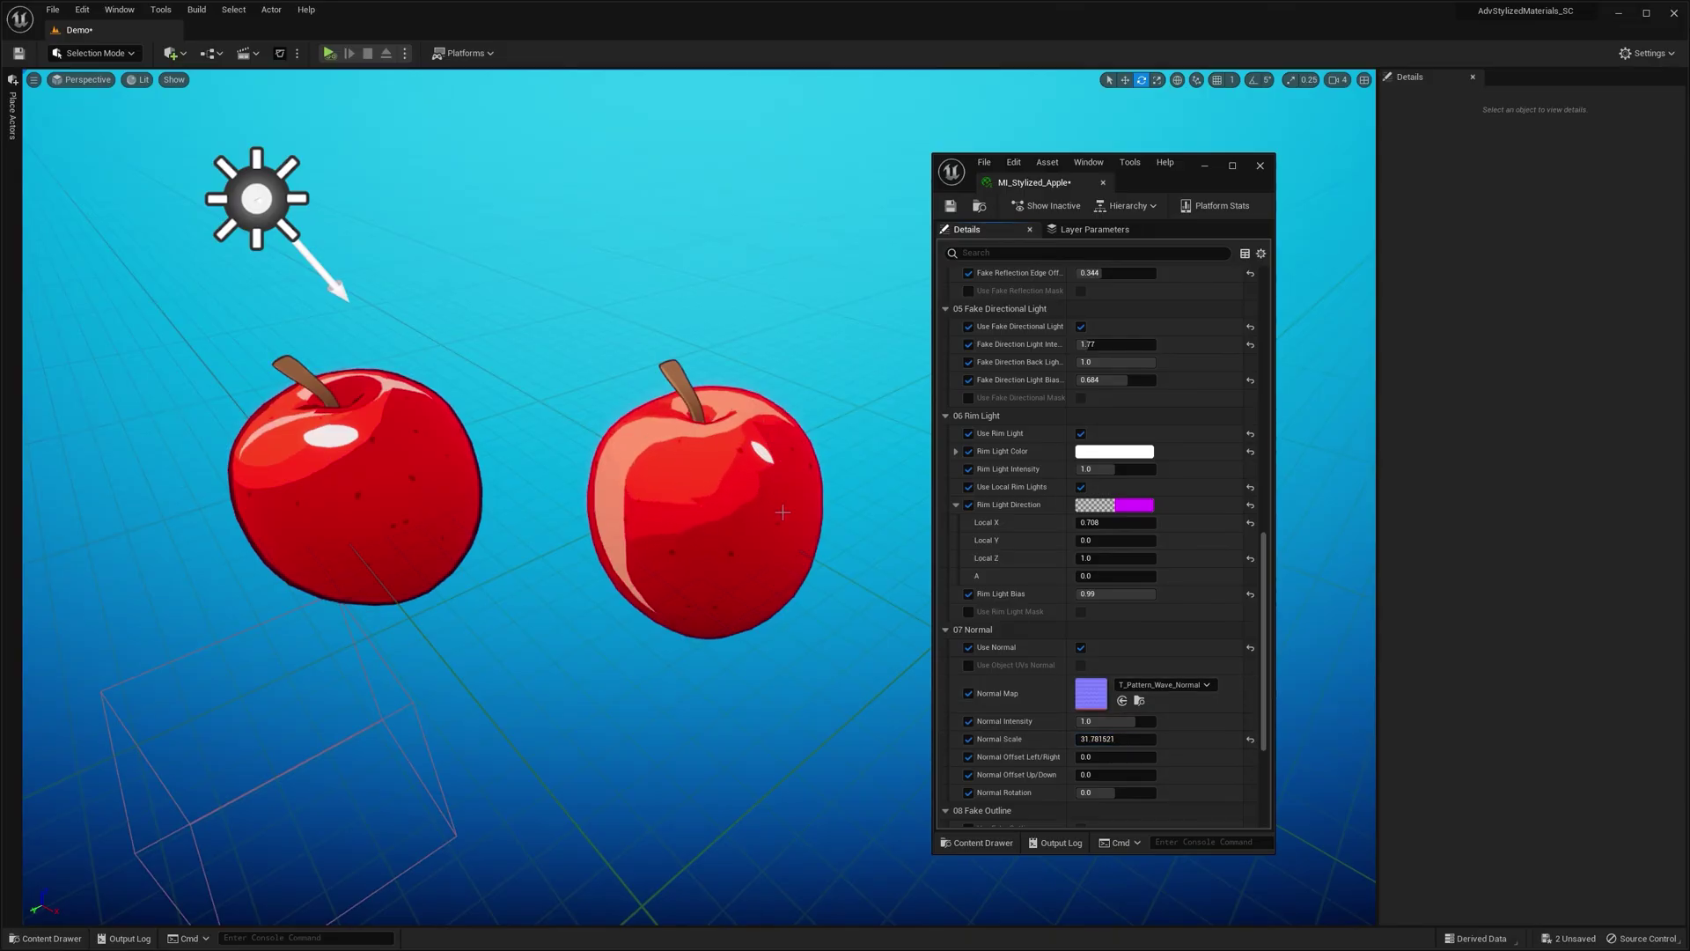
mouse_move(1145, 744)
mouse_down()
mouse_move(1107, 744)
mouse_move(1136, 757)
mouse_move(1100, 792)
mouse_move(1123, 792)
mouse_up()
click(1250, 757)
click(1250, 793)
drag(1101, 721, 1075, 721)
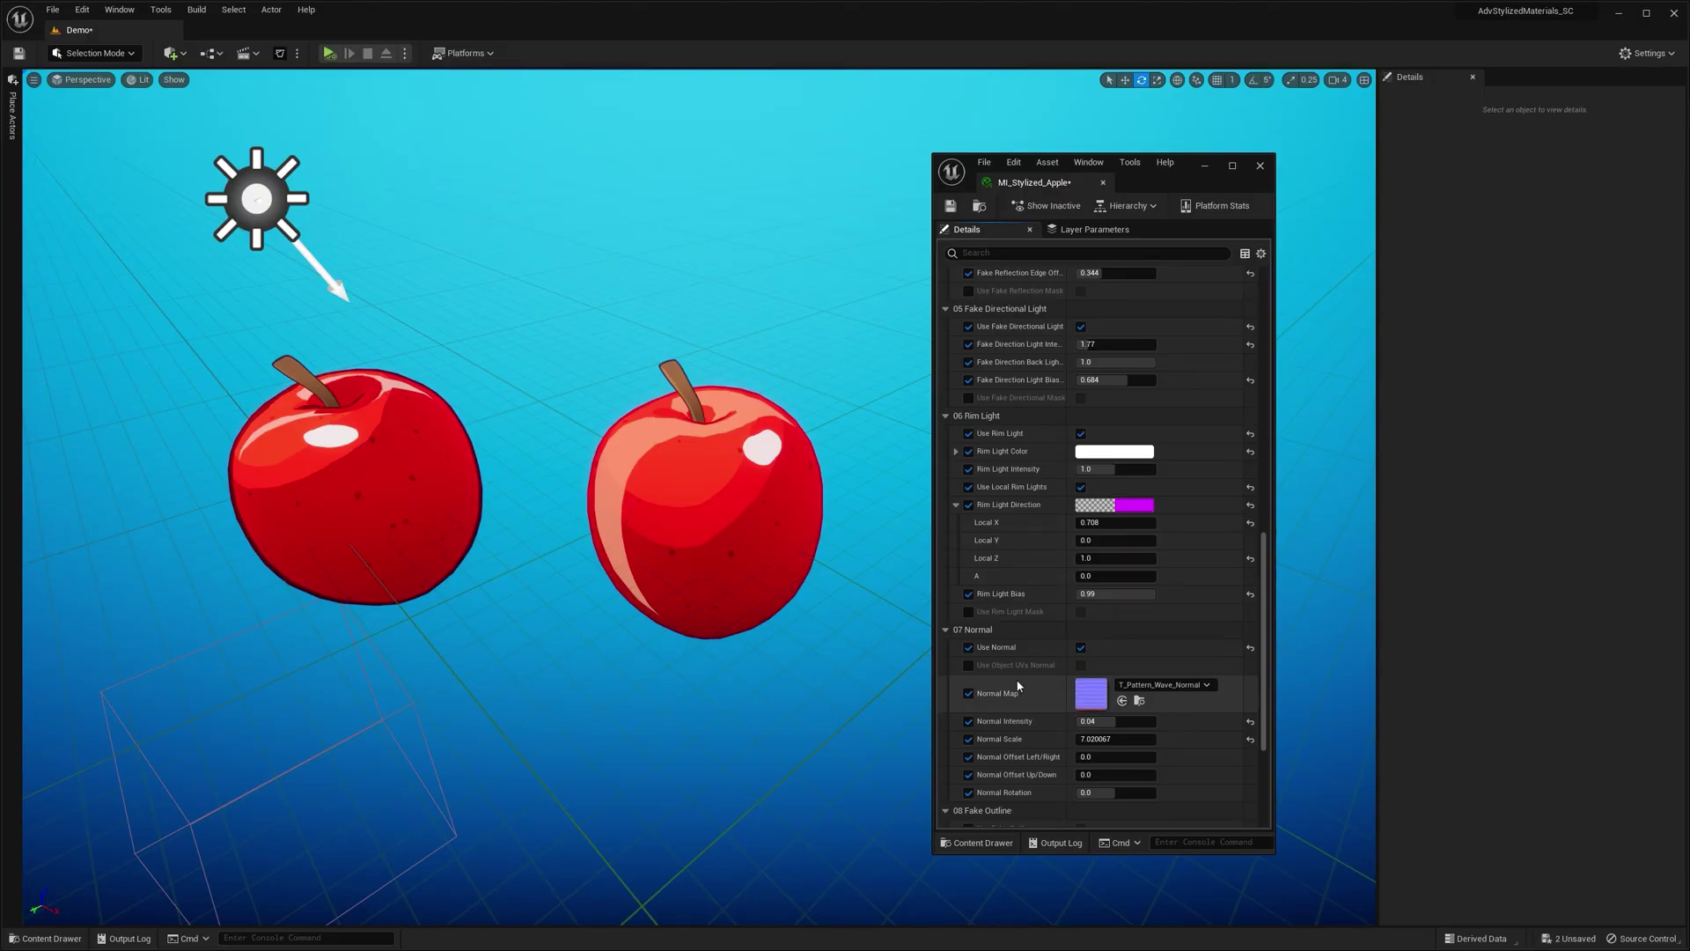
click(1136, 686)
mouse_move(1171, 591)
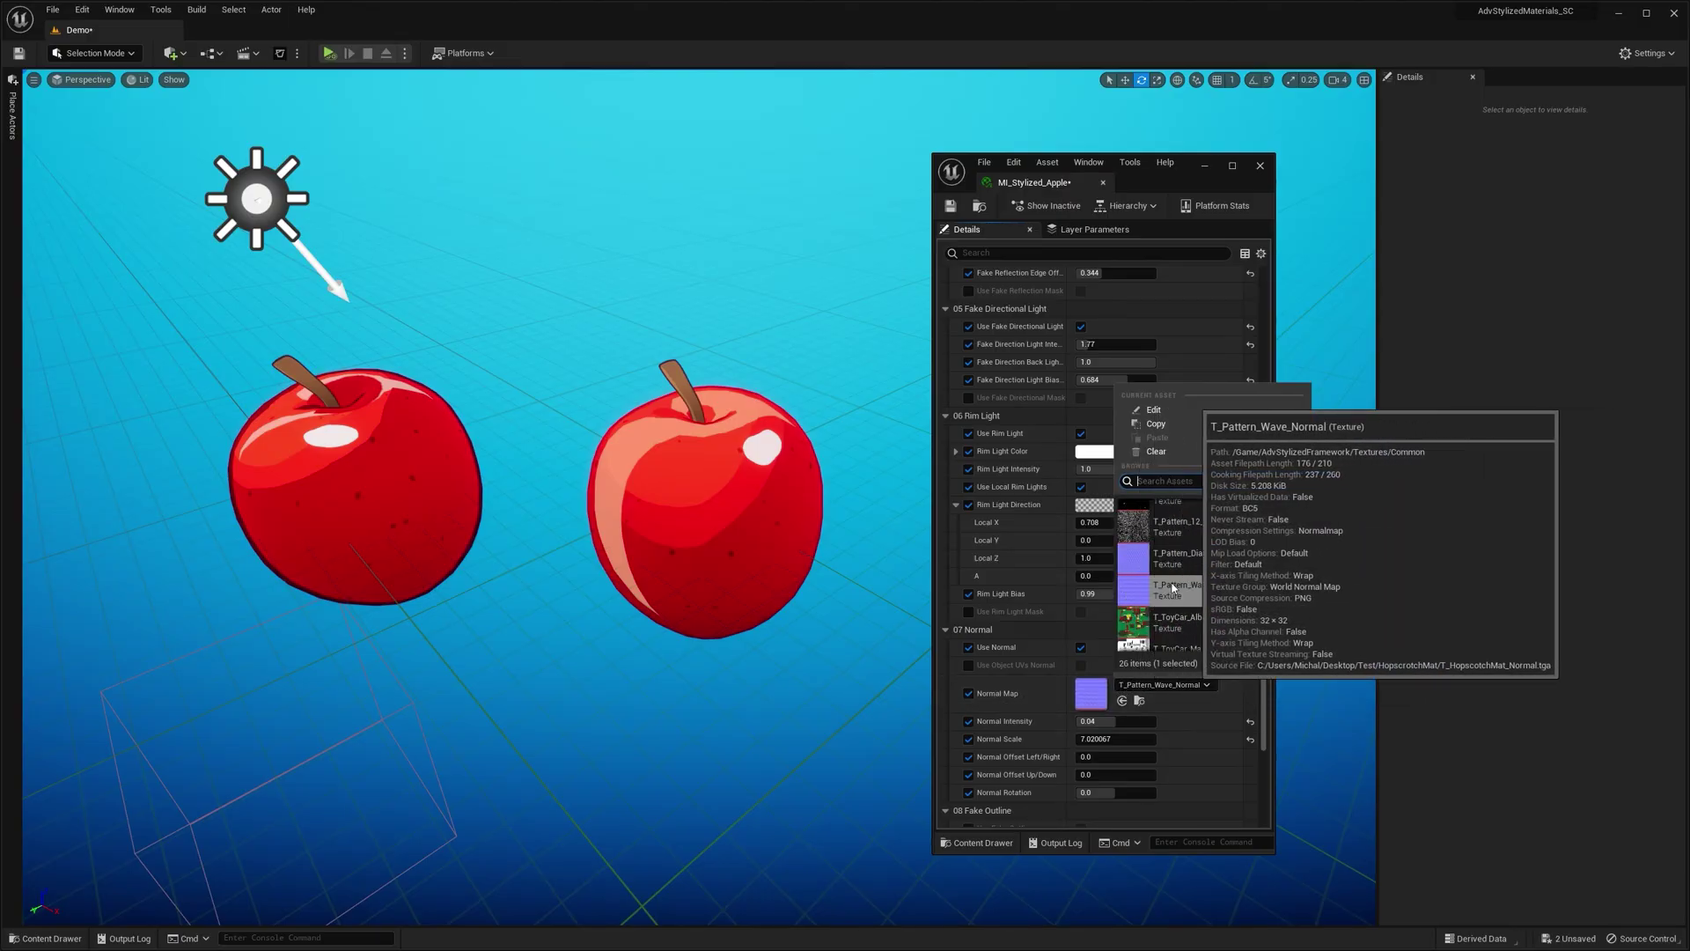
scroll(1171, 589, up, 5)
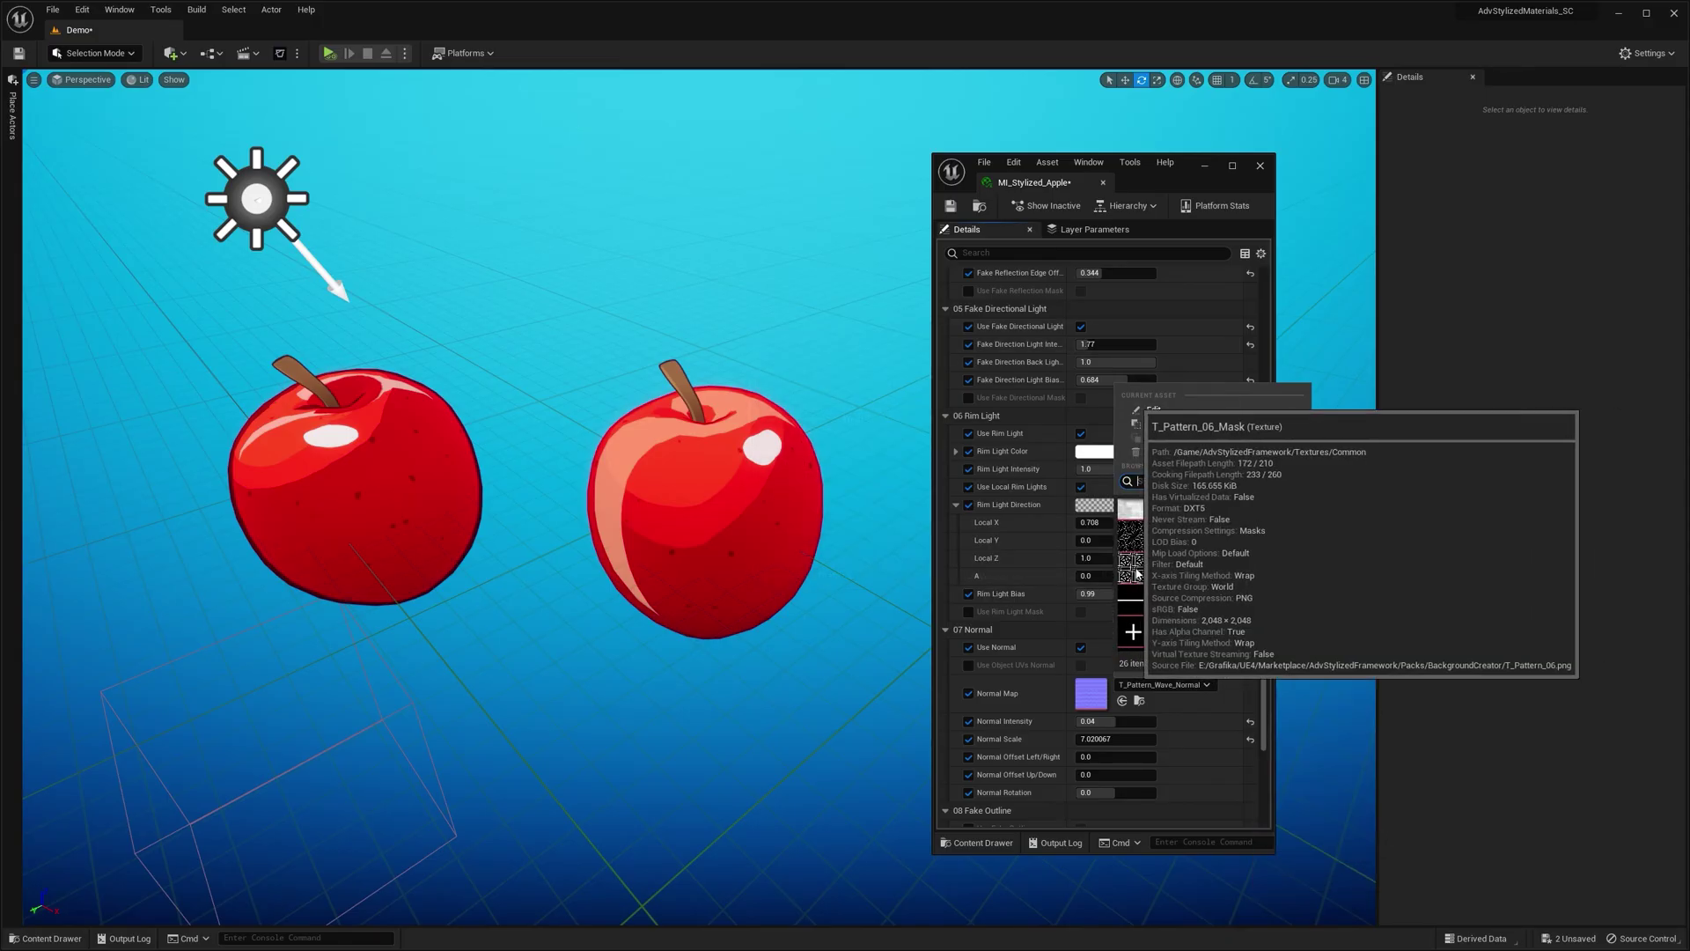
click(1153, 568)
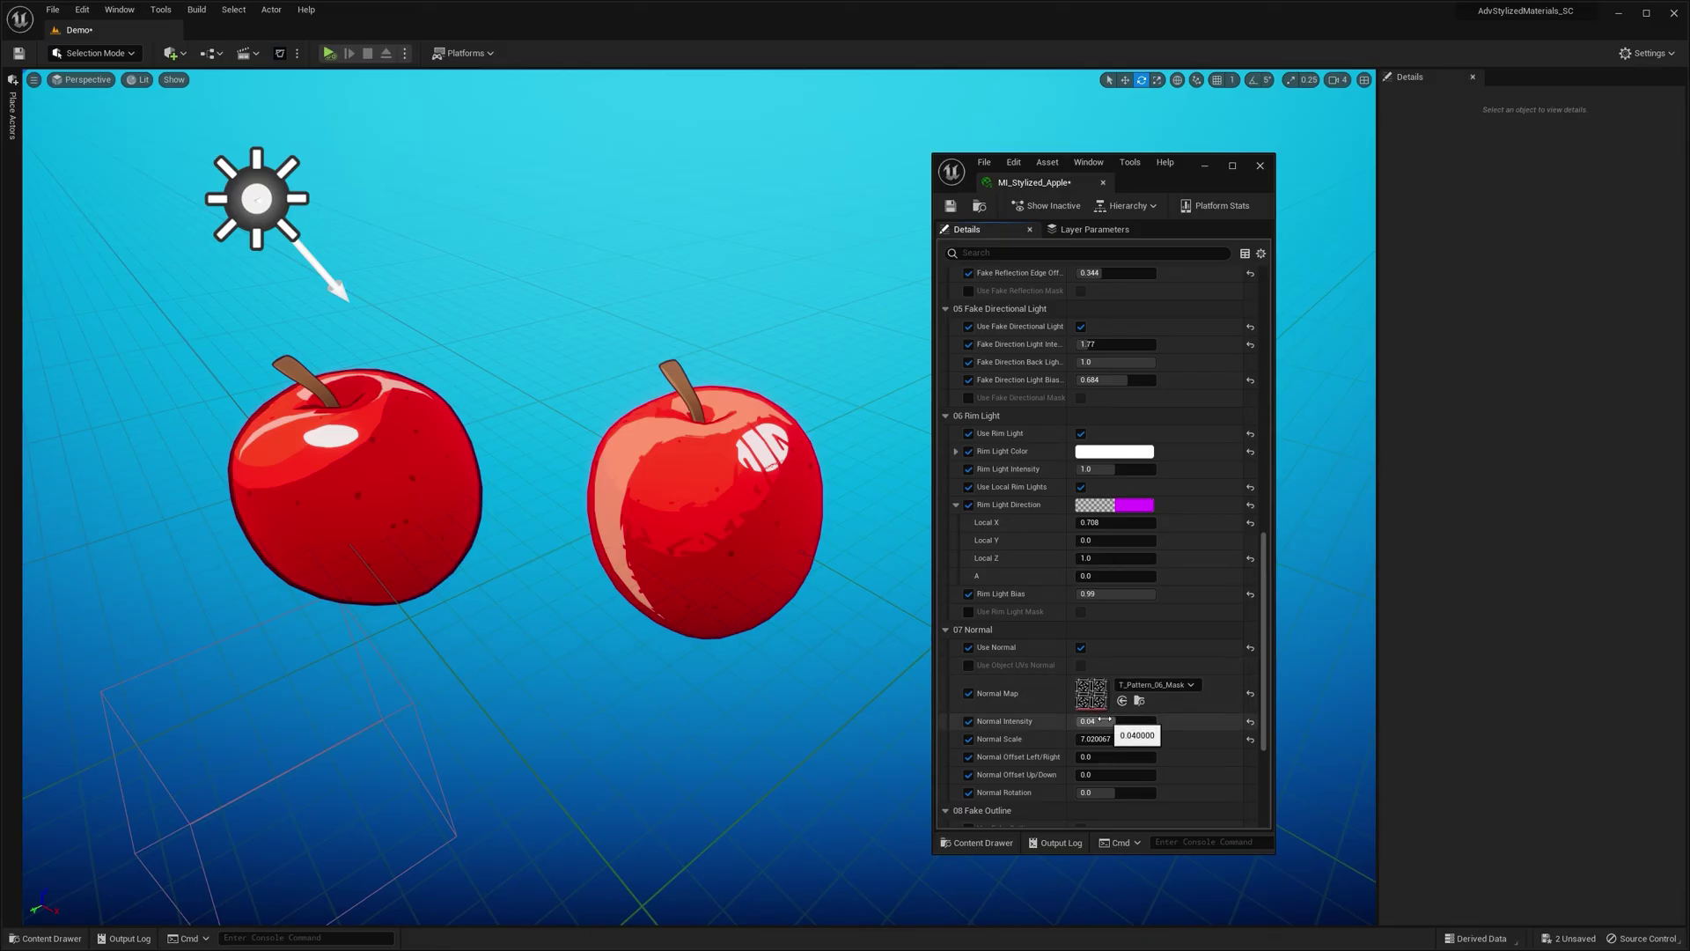
drag(1091, 721, 1093, 721)
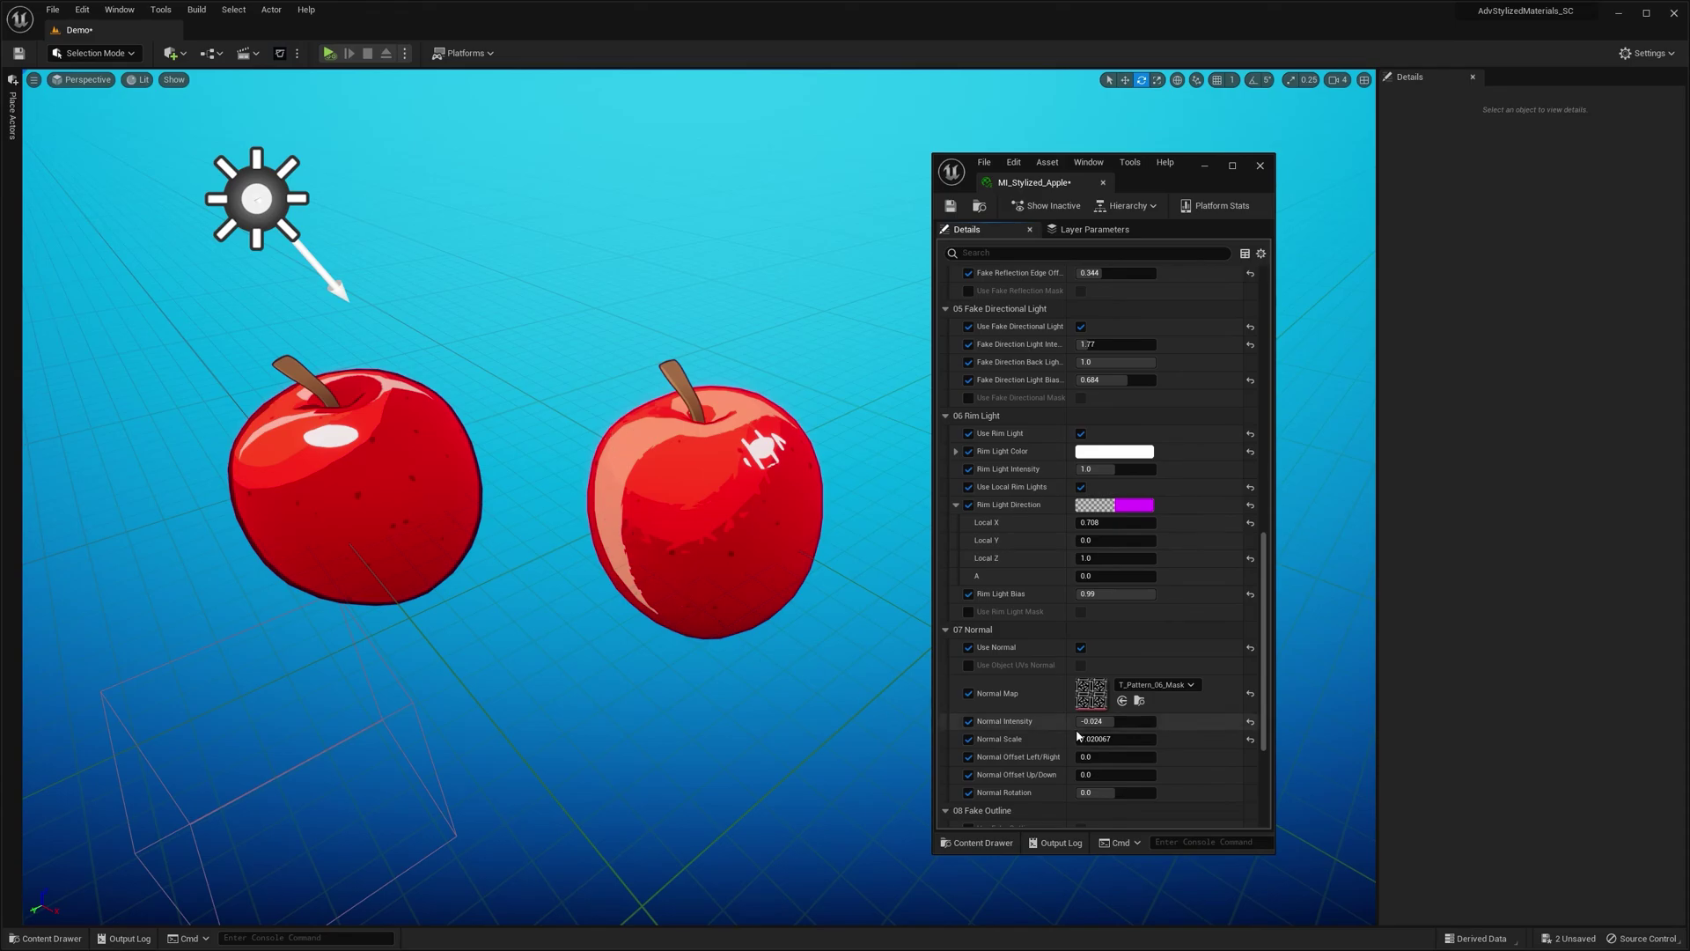
click(1251, 693)
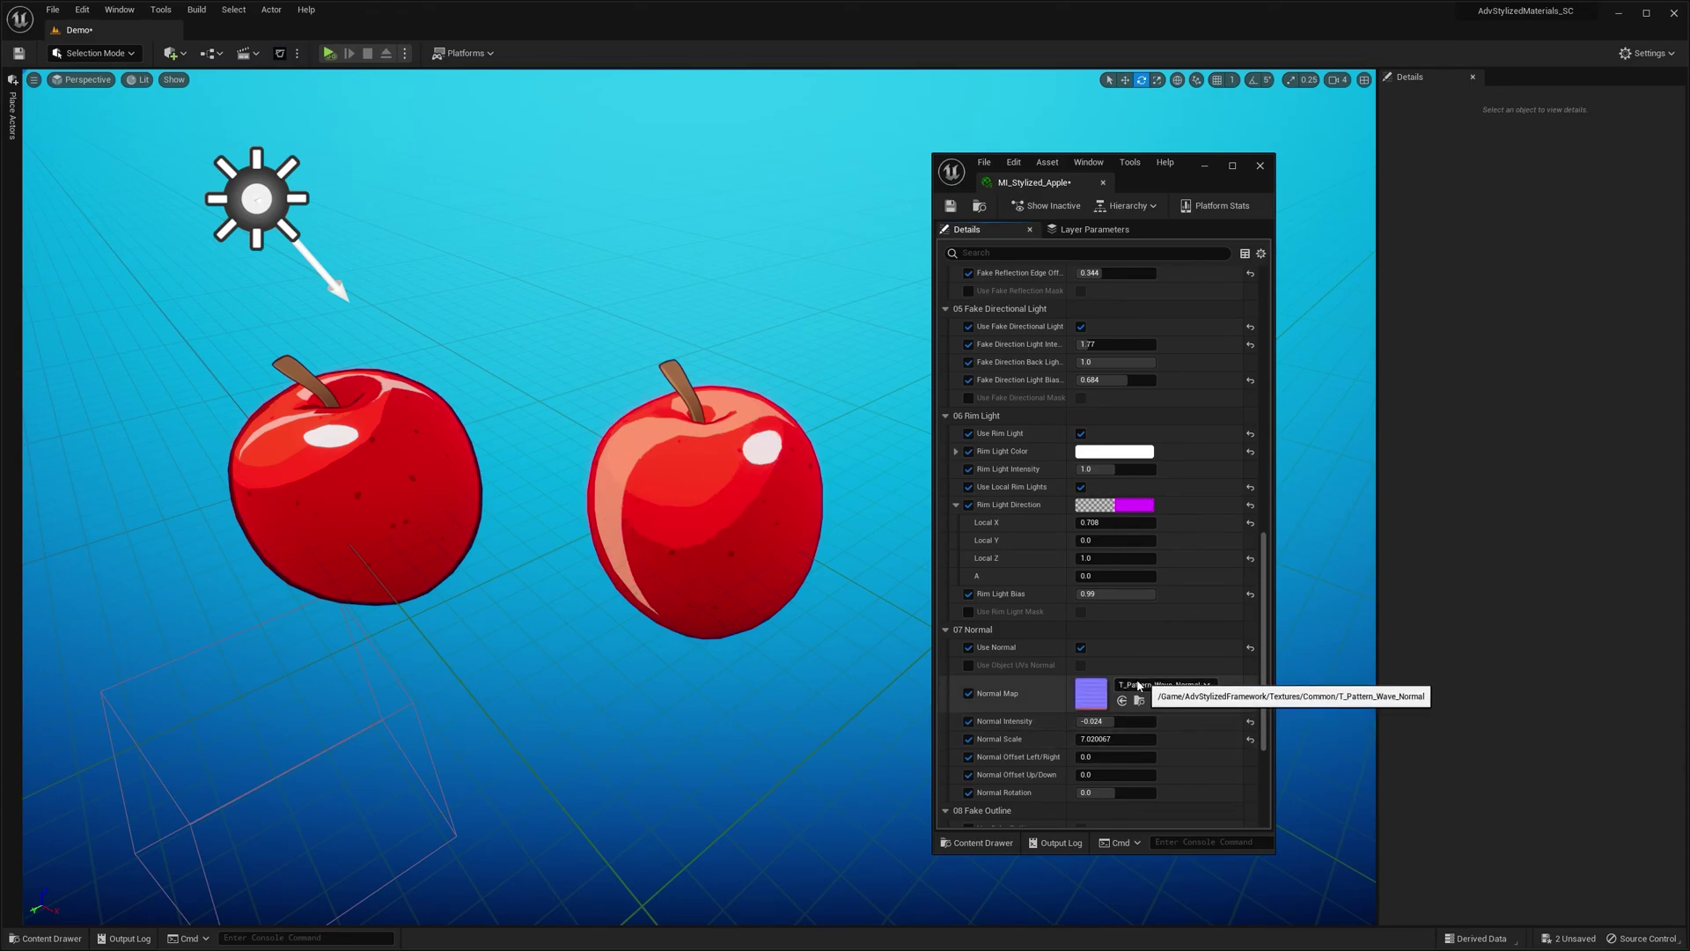
drag(1092, 721, 1116, 739)
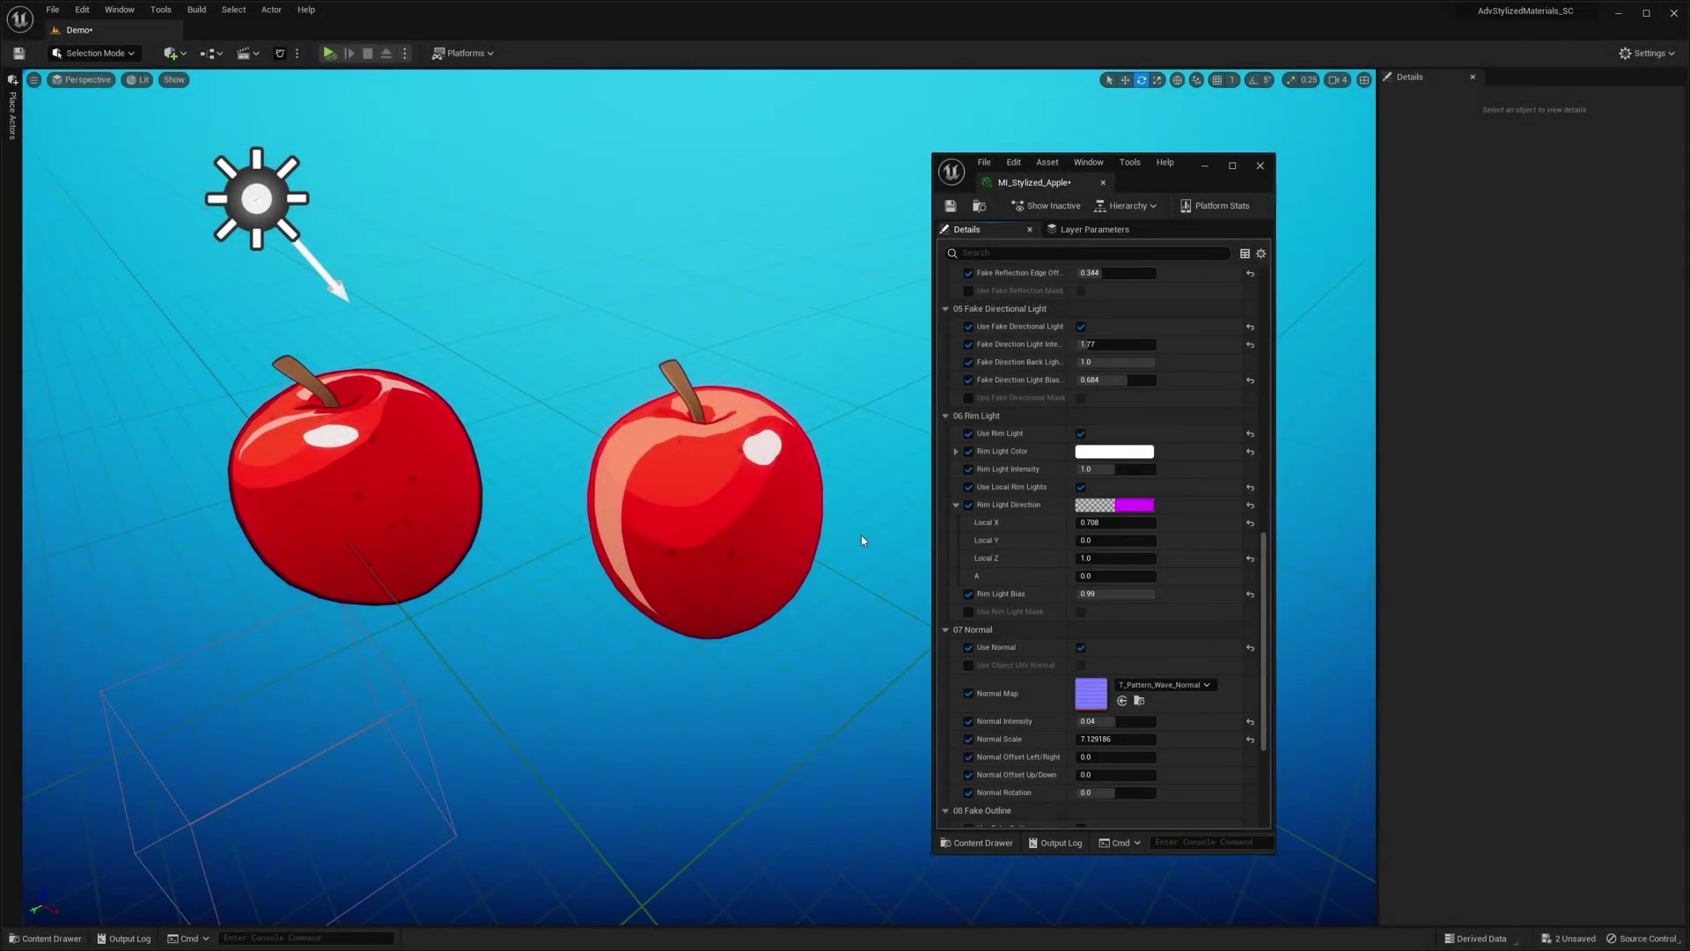
- Enable Use Fake Outline and lower Fake Outline Intensity from 0.75 to about 0.5
scroll(1013, 594, down, 2)
click(1081, 744)
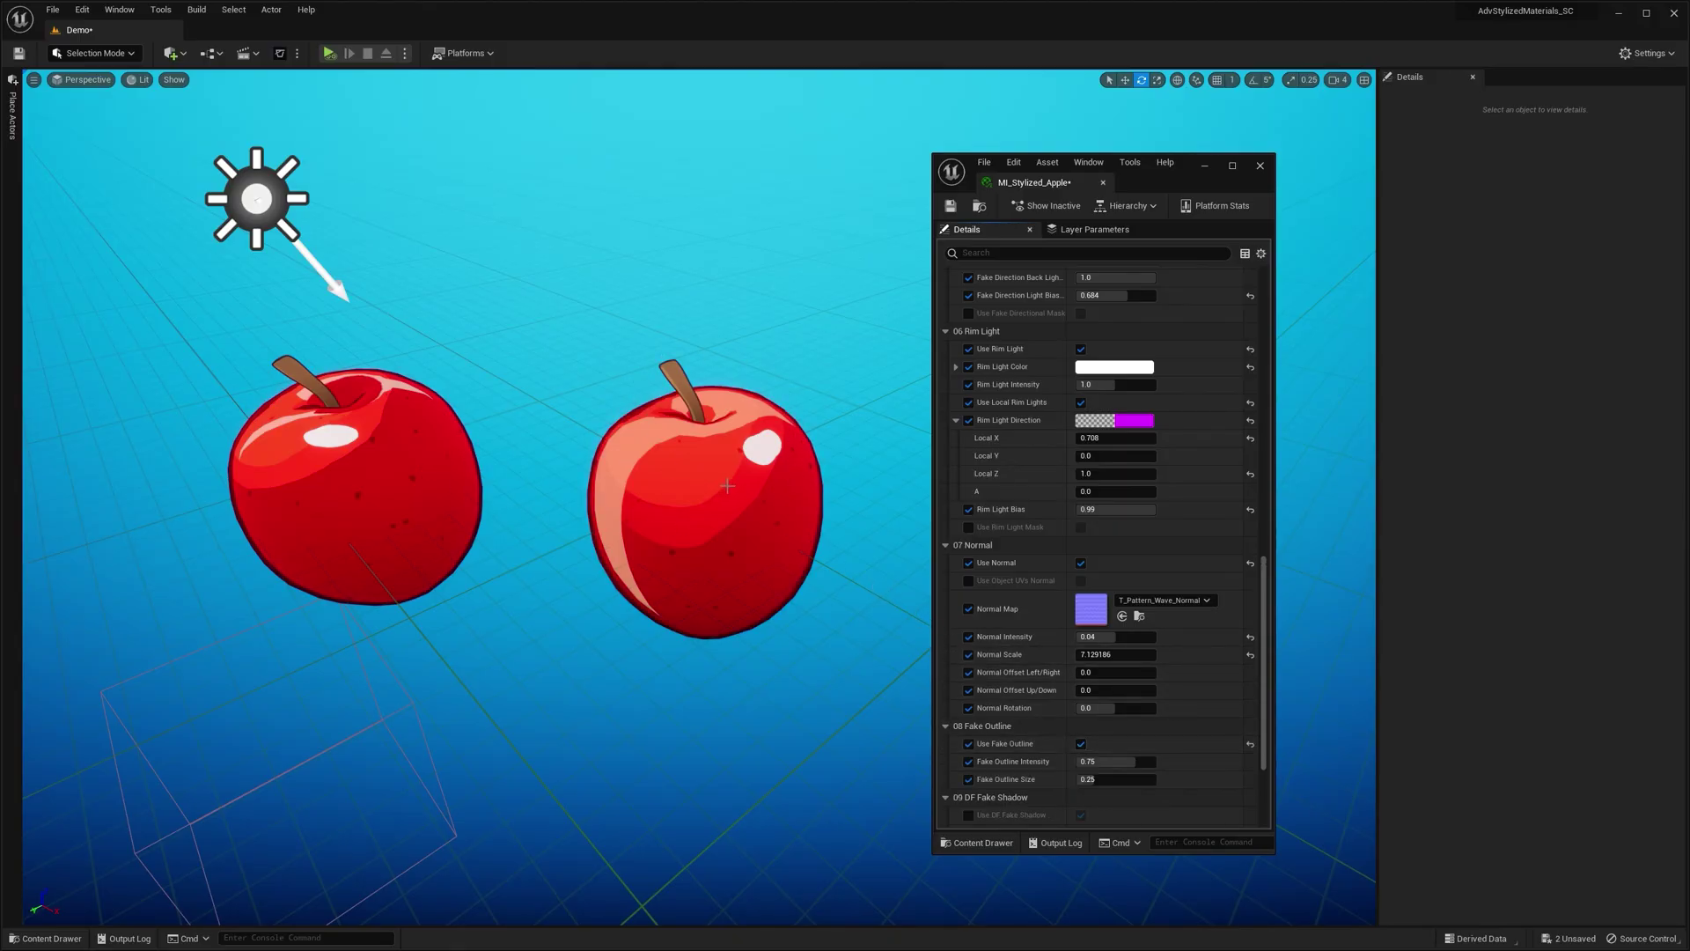
scroll(1056, 669, down, 1)
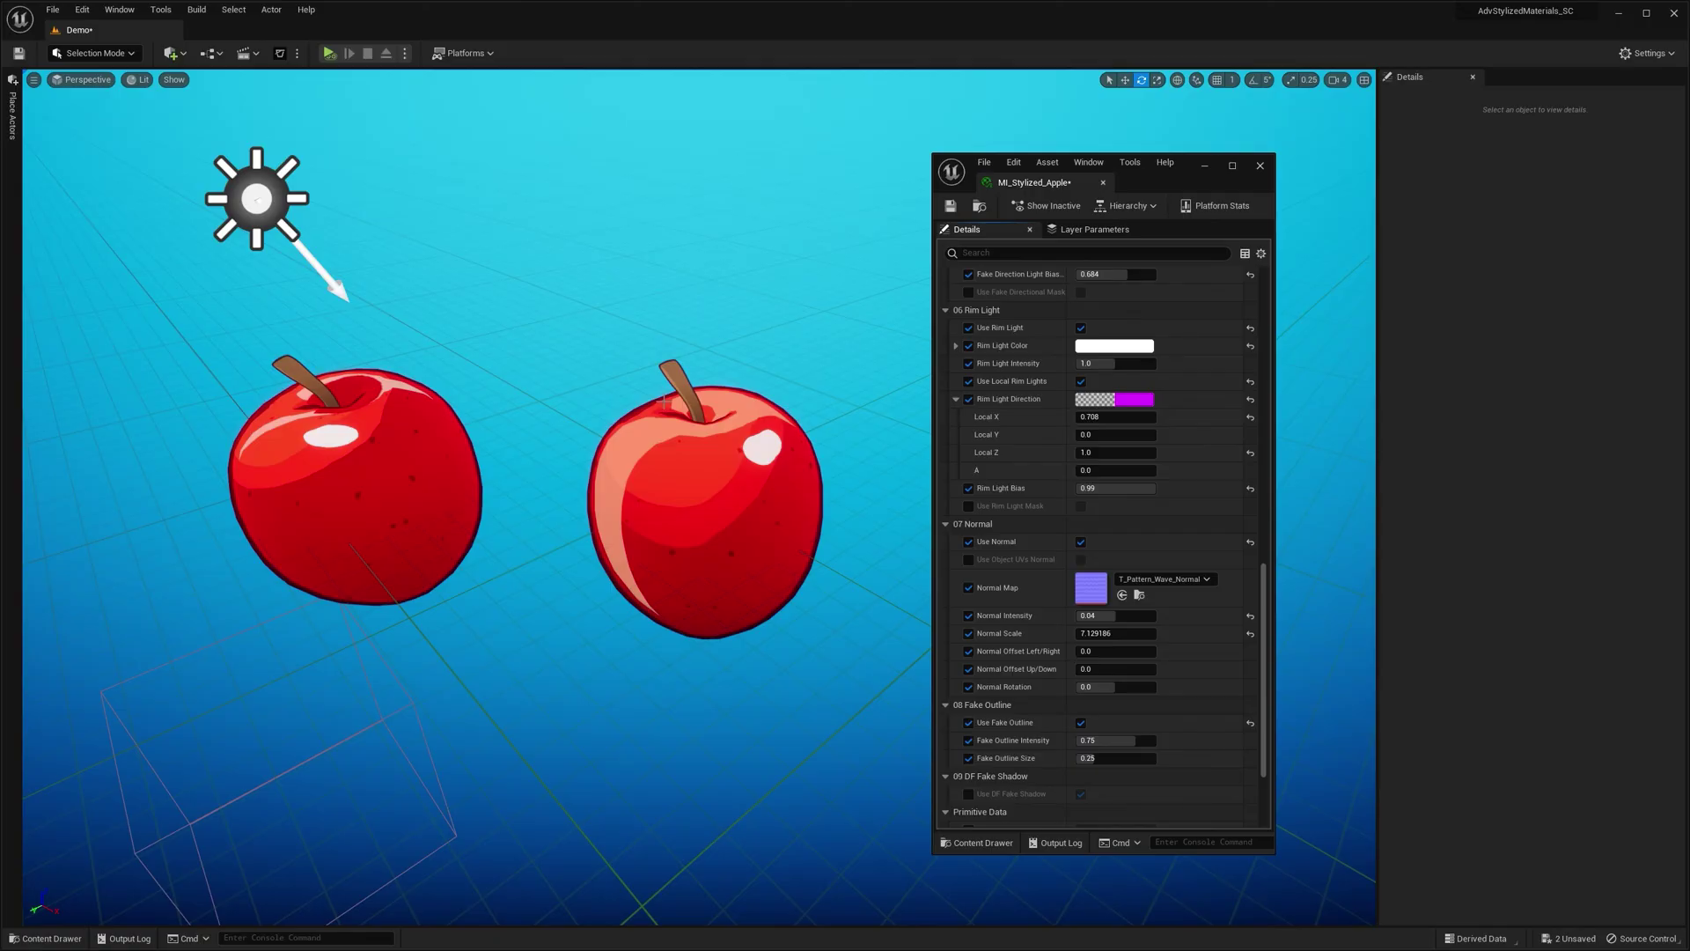
drag(1136, 740, 1093, 758)
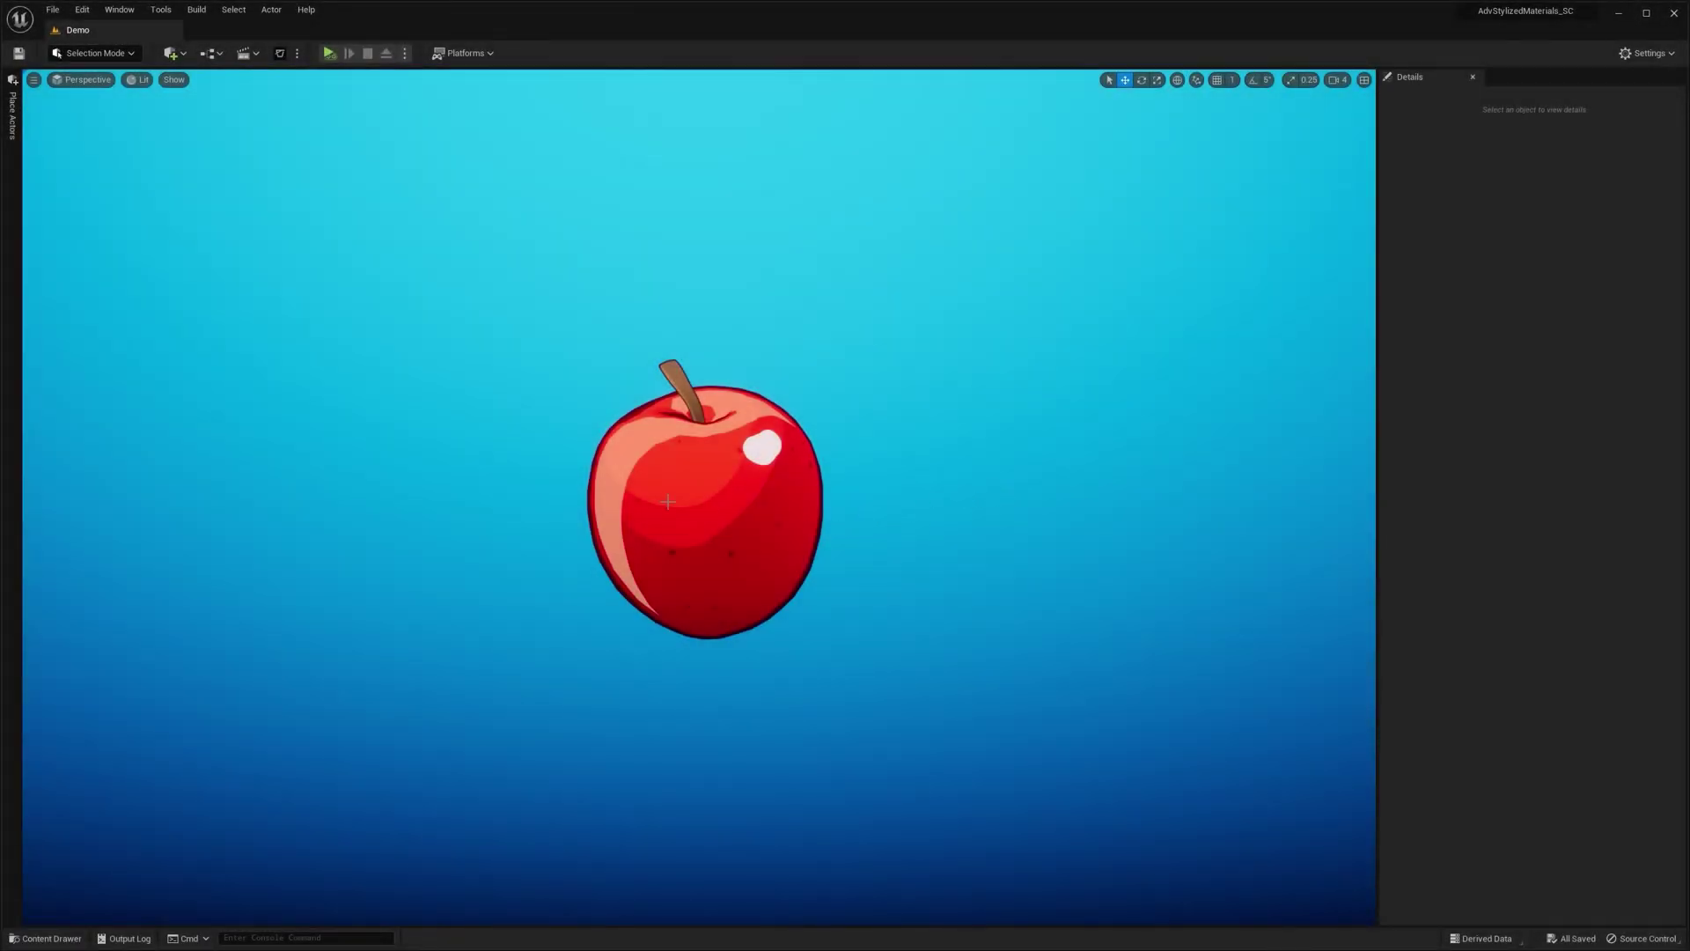
- Open MI_Stylized_Apple from the Content Drawer
click(667, 502)
key(ctrl+space)
double_click(950, 691)
click(1012, 473)
scroll(1012, 473, up, 7)
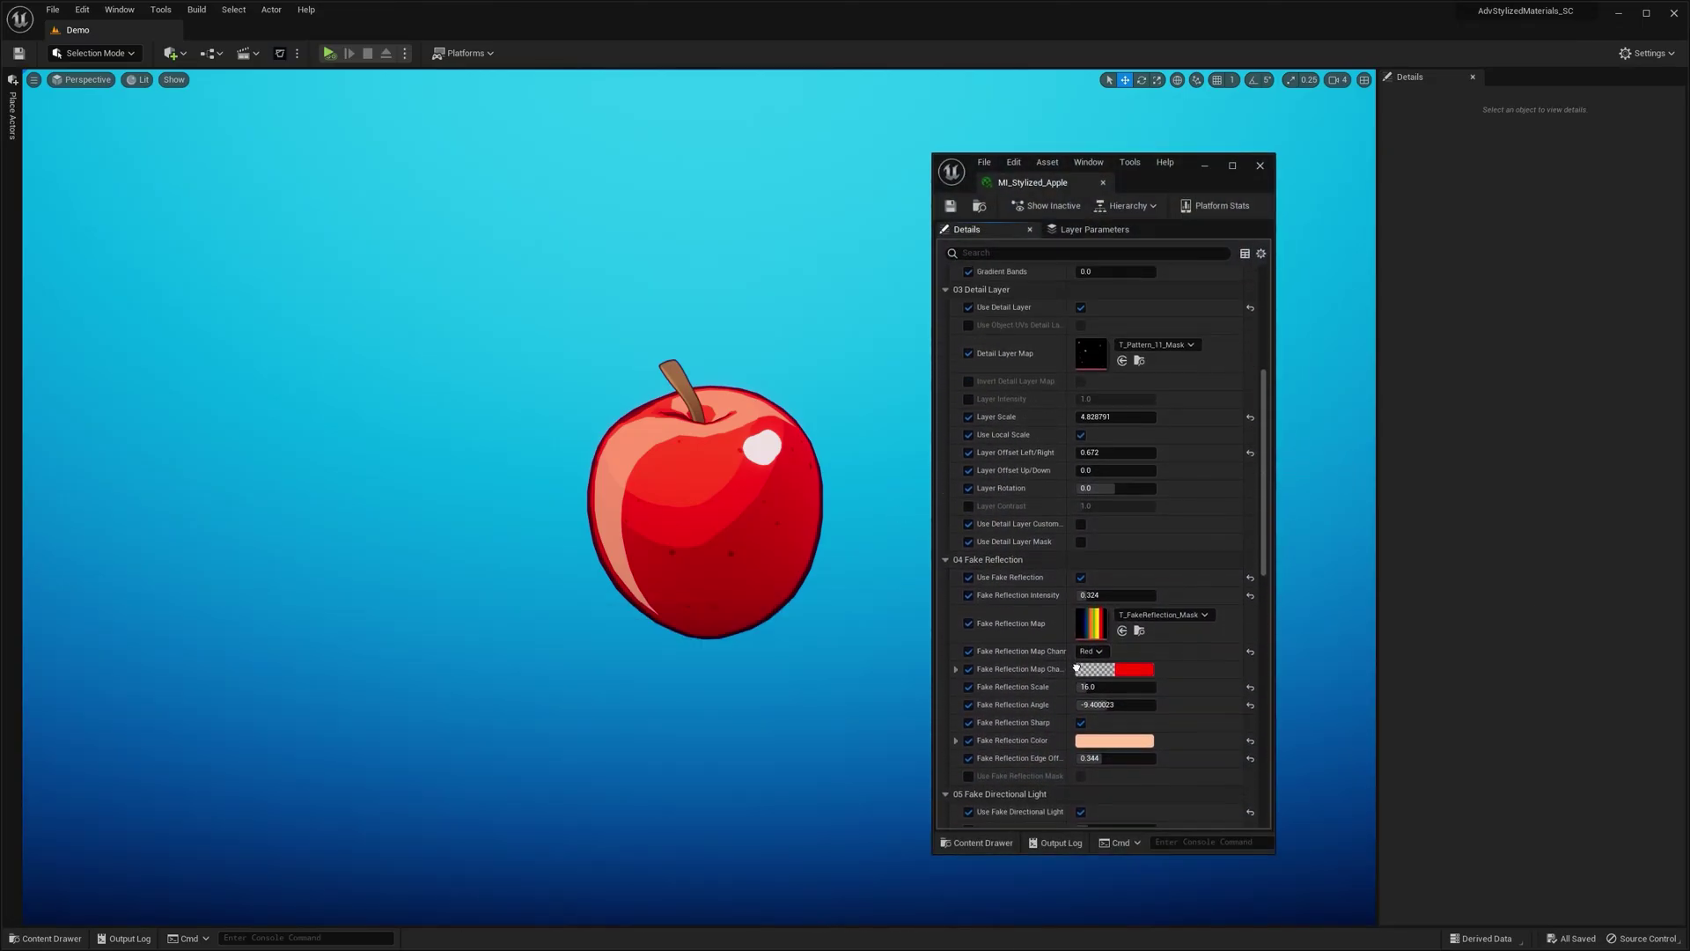
scroll(1075, 776, down, 5)
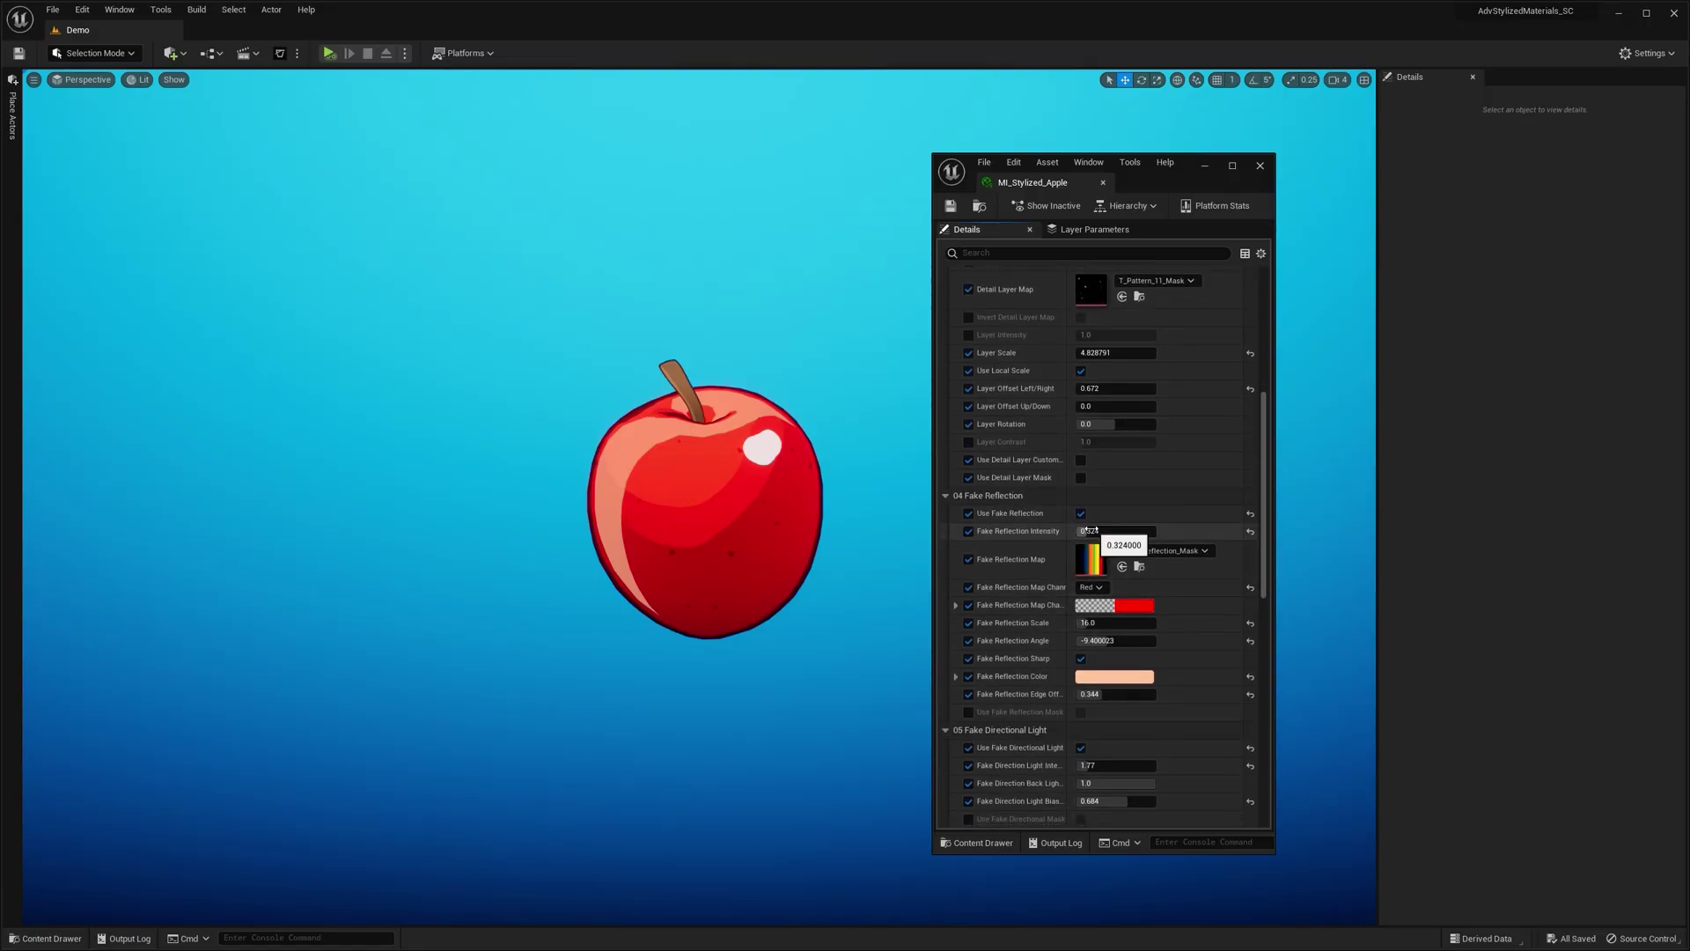
- Preview fake reflection intensity and return fake directional light intensity to 1.77
mouse_move(1092, 533)
mouse_down()
mouse_move(1133, 533)
mouse_move(1087, 533)
mouse_up()
scroll(1189, 556, down, 3)
scroll(1189, 556, down, 1)
drag(1092, 623, 1129, 623)
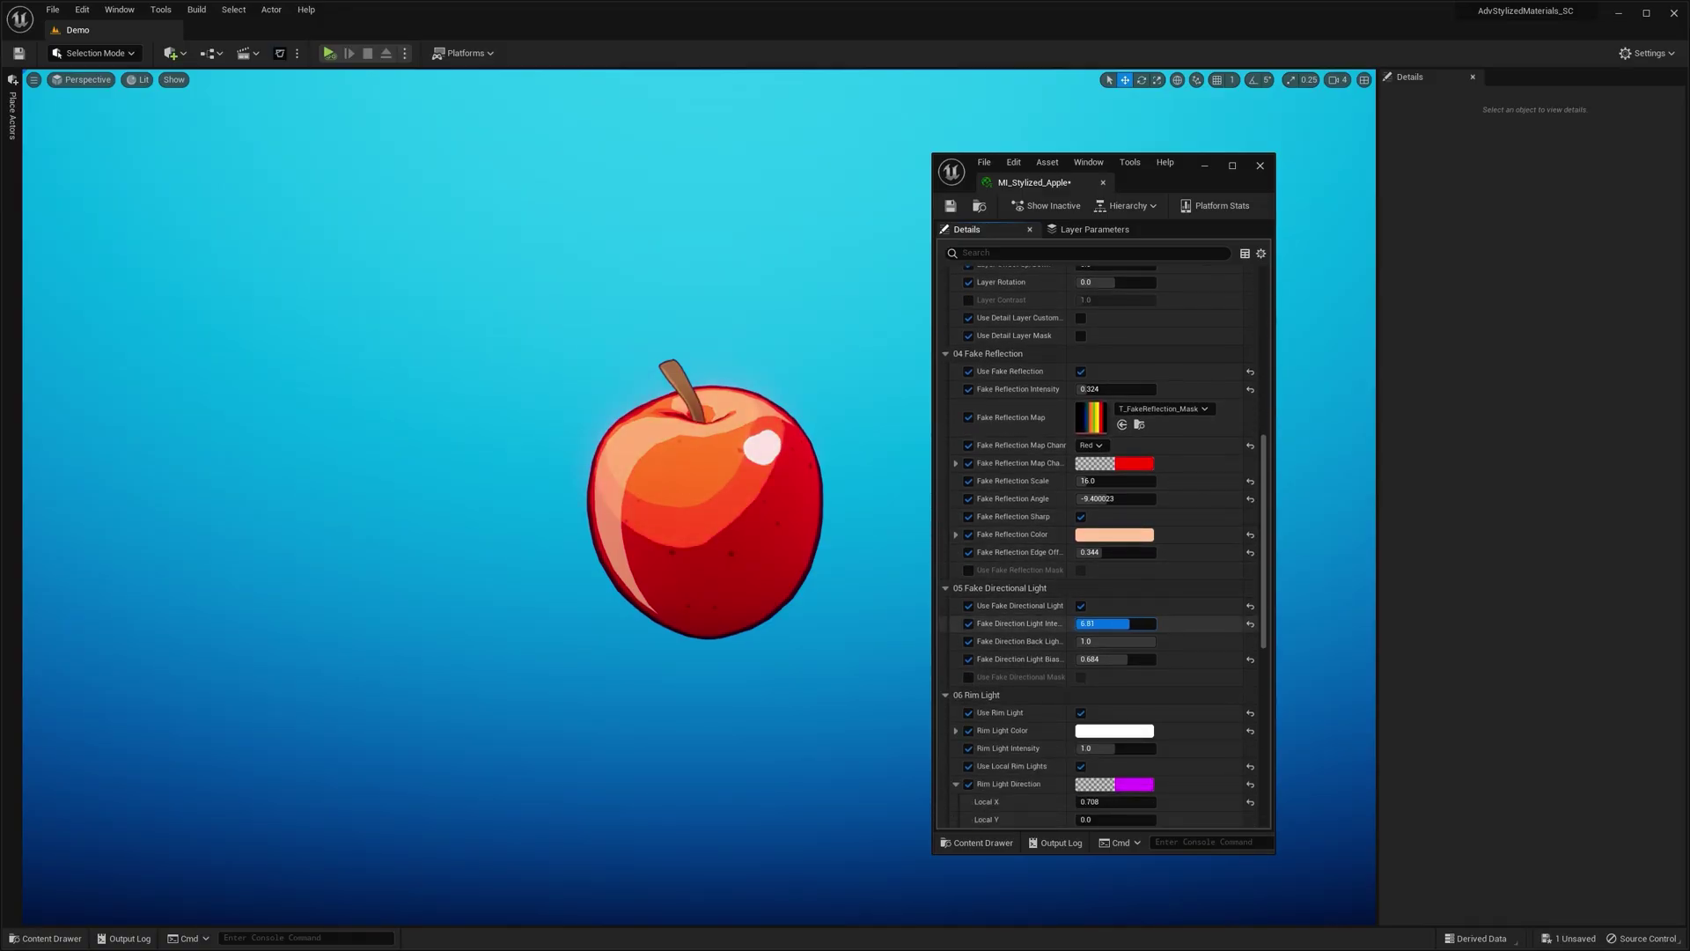
drag(1124, 623, 1122, 447)
click(1204, 166)
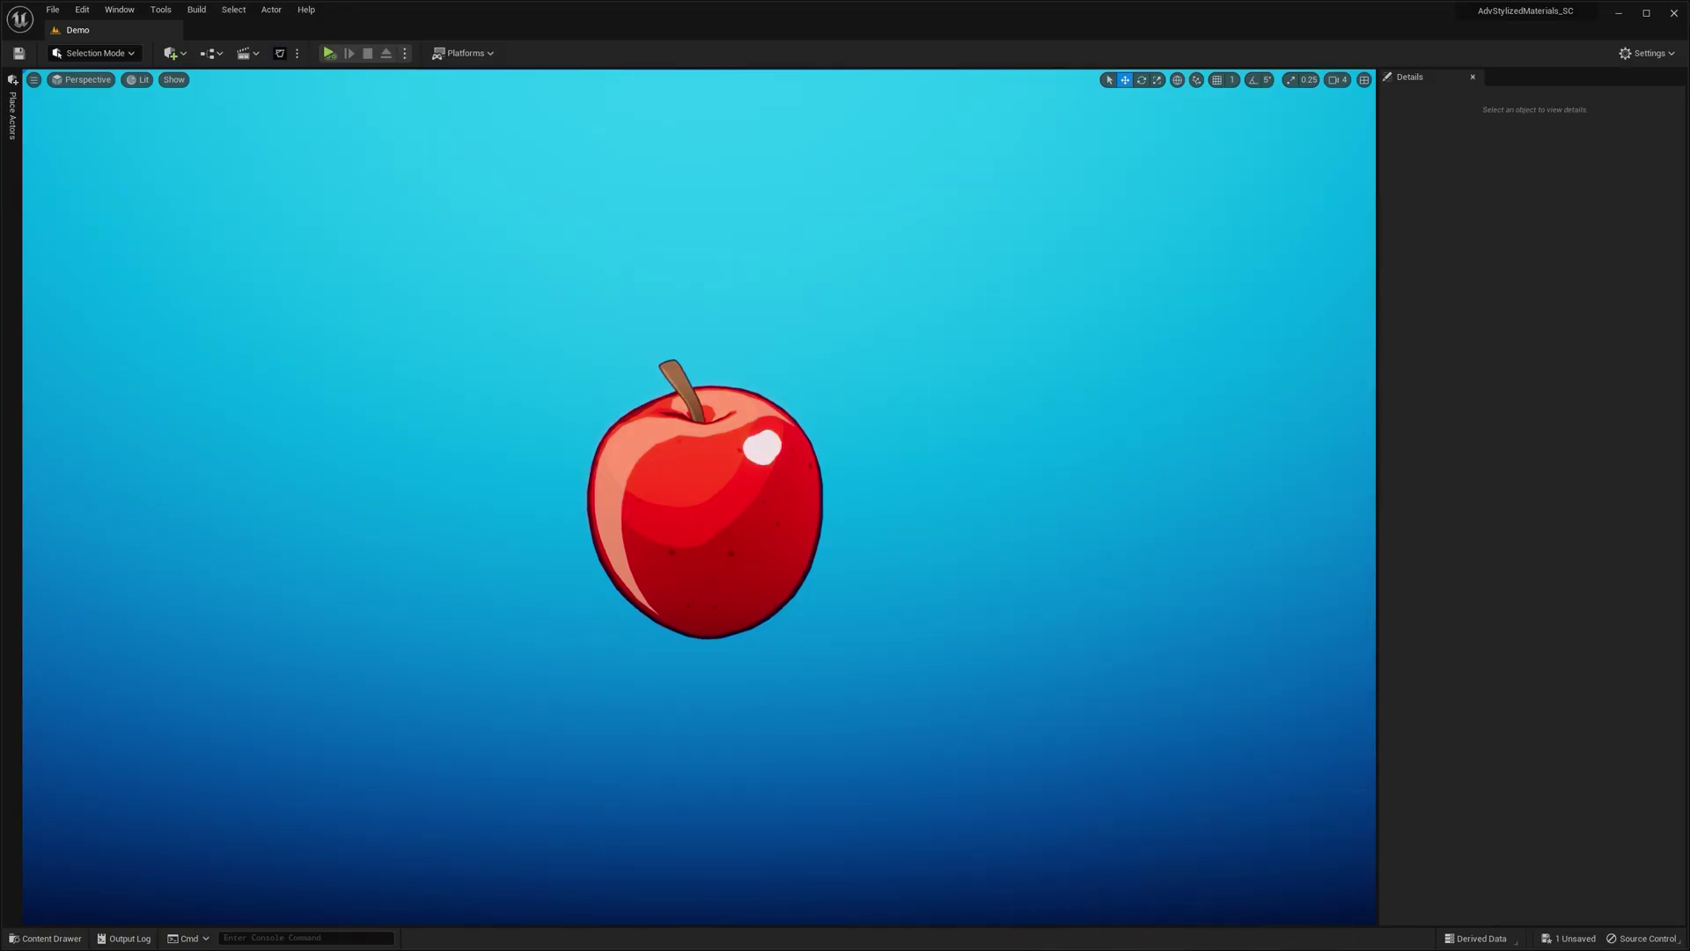
click(724, 519)
- Duplicate the apple to the left and apply a new MI_Stylized_Apple_Inst to it
alt+drag(702, 513, 339, 515)
click(930, 568)
key(ctrl+space)
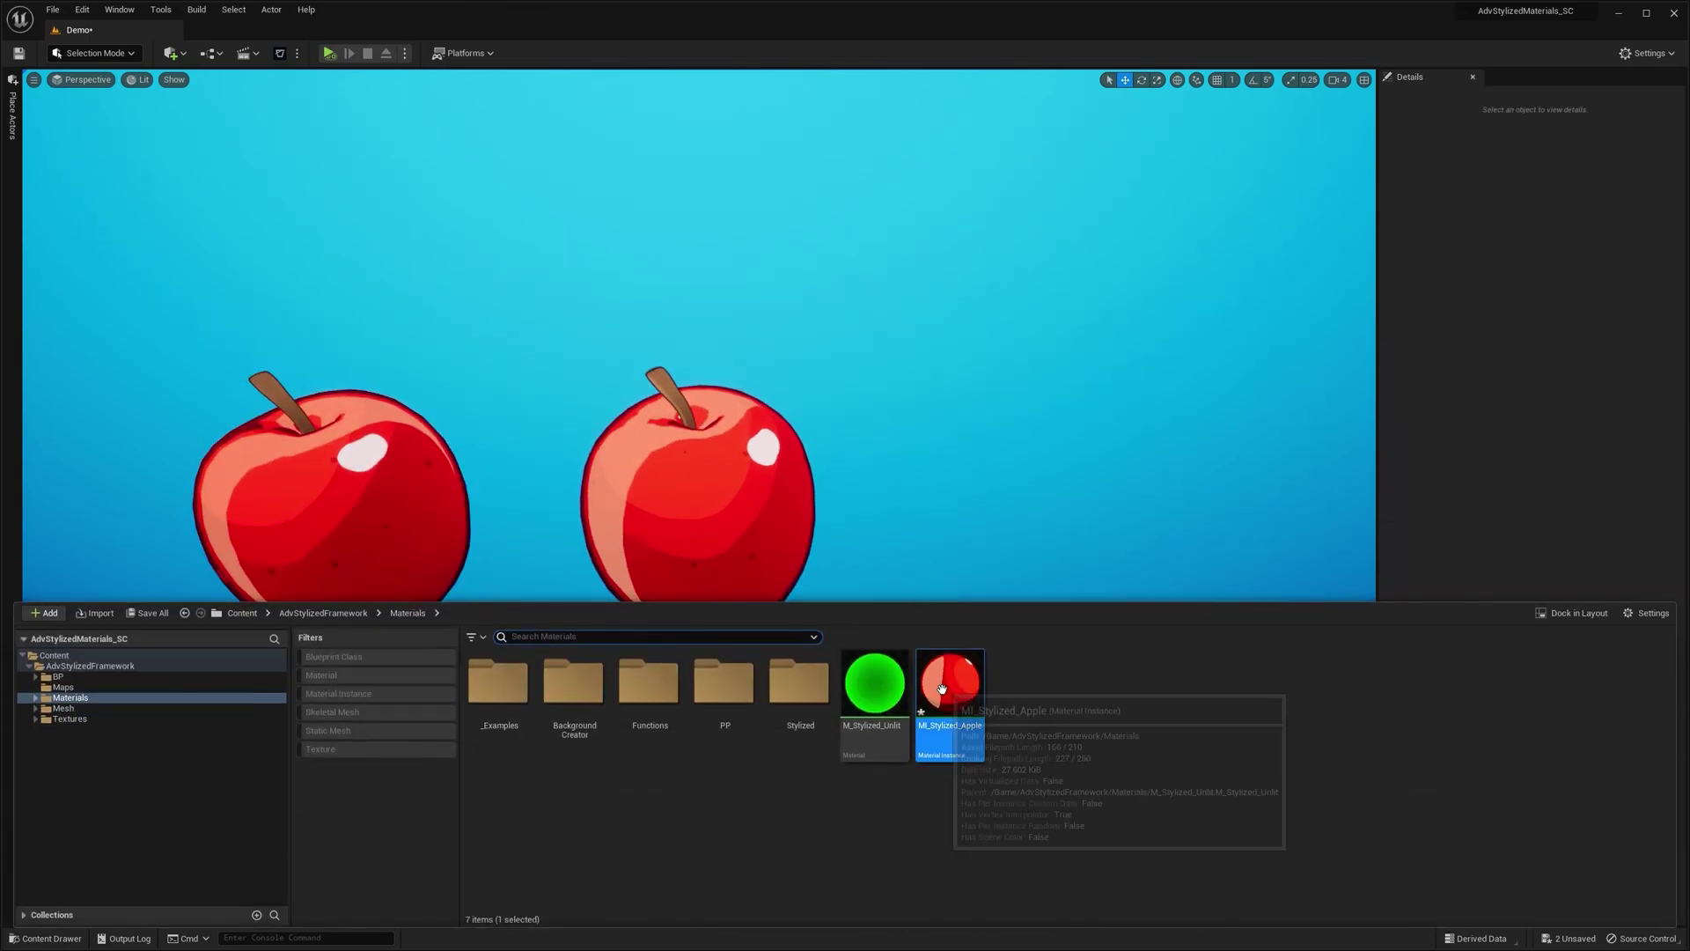
right_click(945, 653)
click(1009, 354)
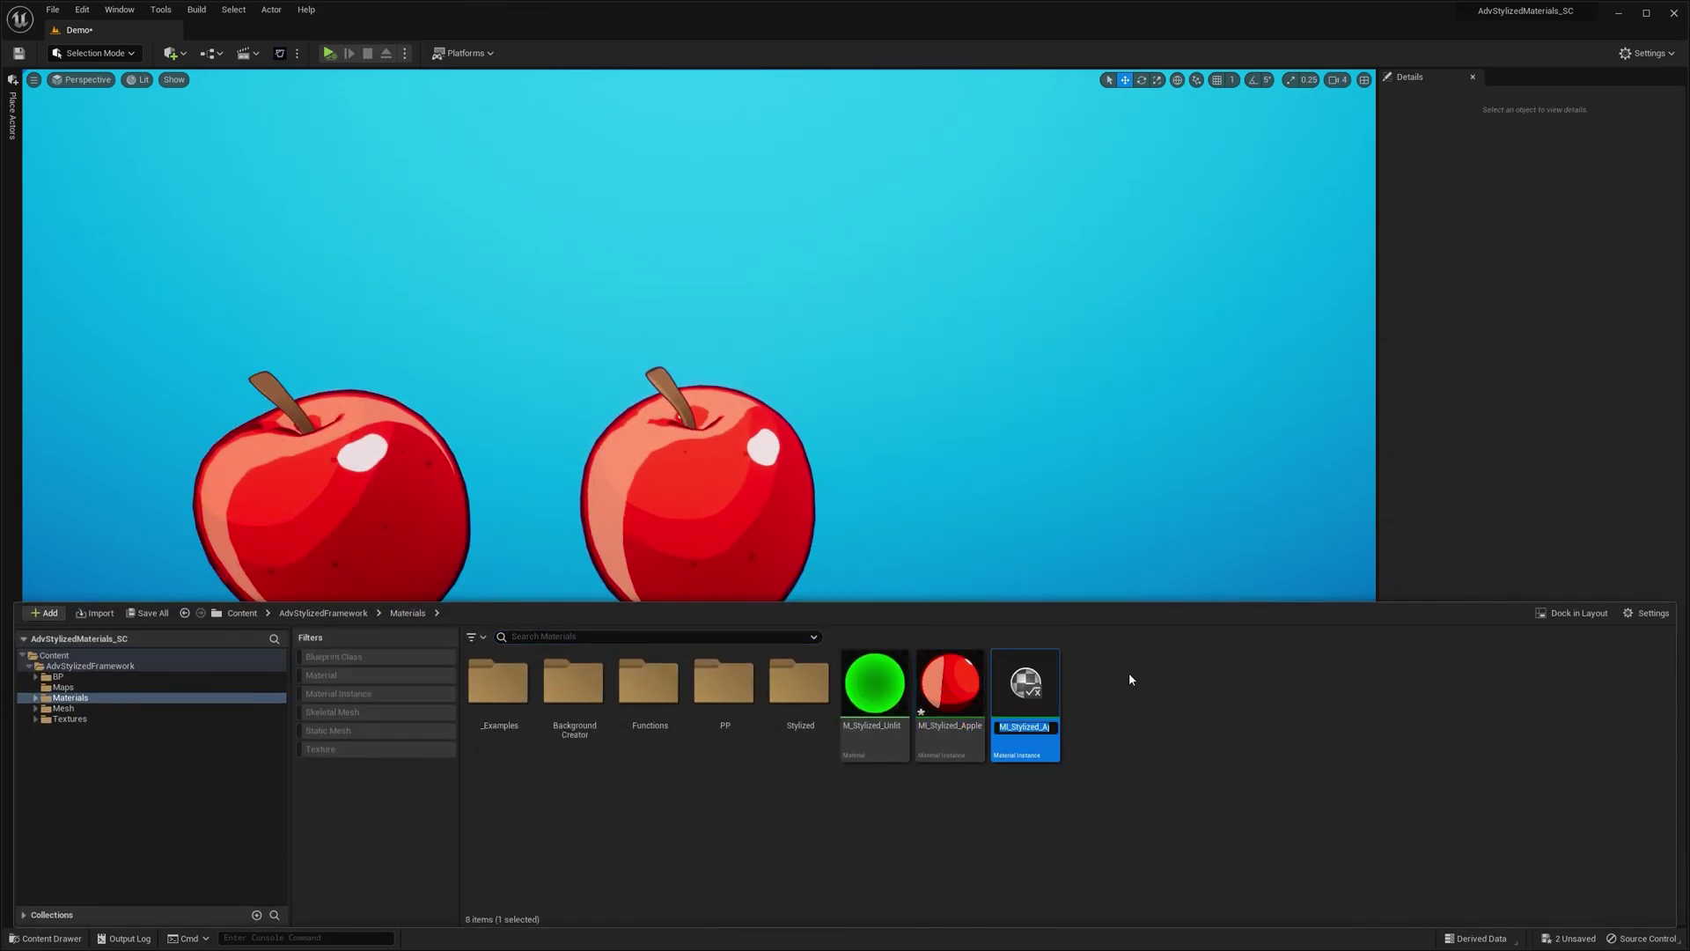
drag(1057, 677, 818, 561)
drag(410, 514, 414, 519)
- Colour MI_Stylized_Apple_Inst bright green with a darker green Color B
double_click(1026, 685)
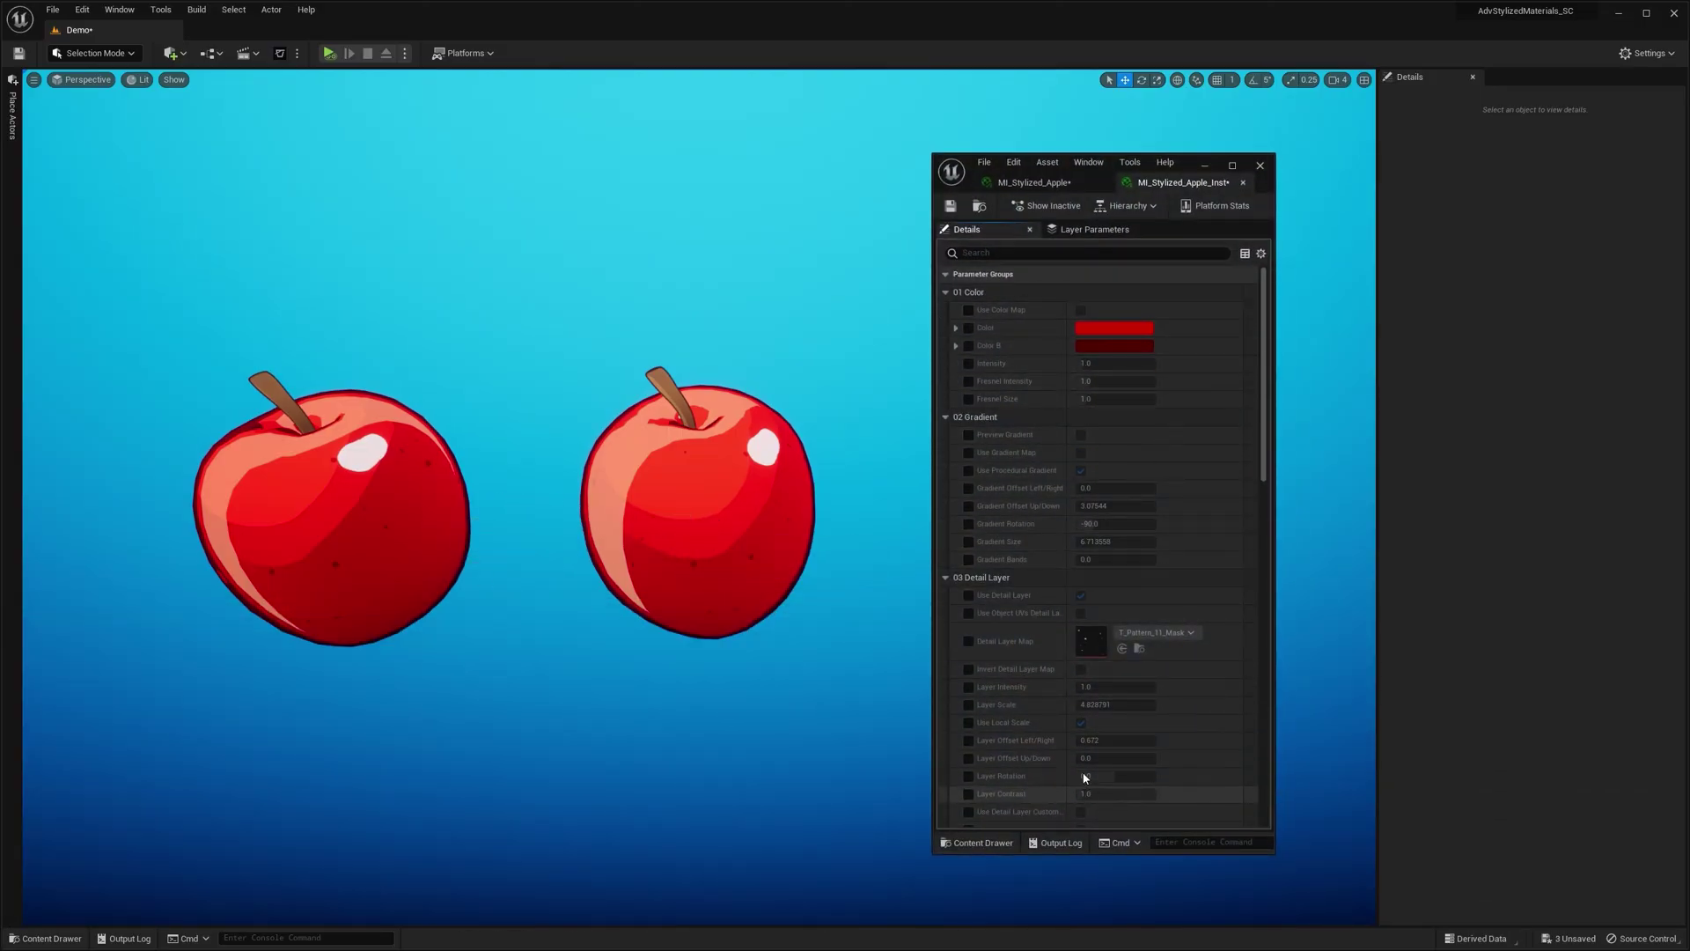
click(969, 327)
click(968, 345)
click(1114, 328)
click(1162, 499)
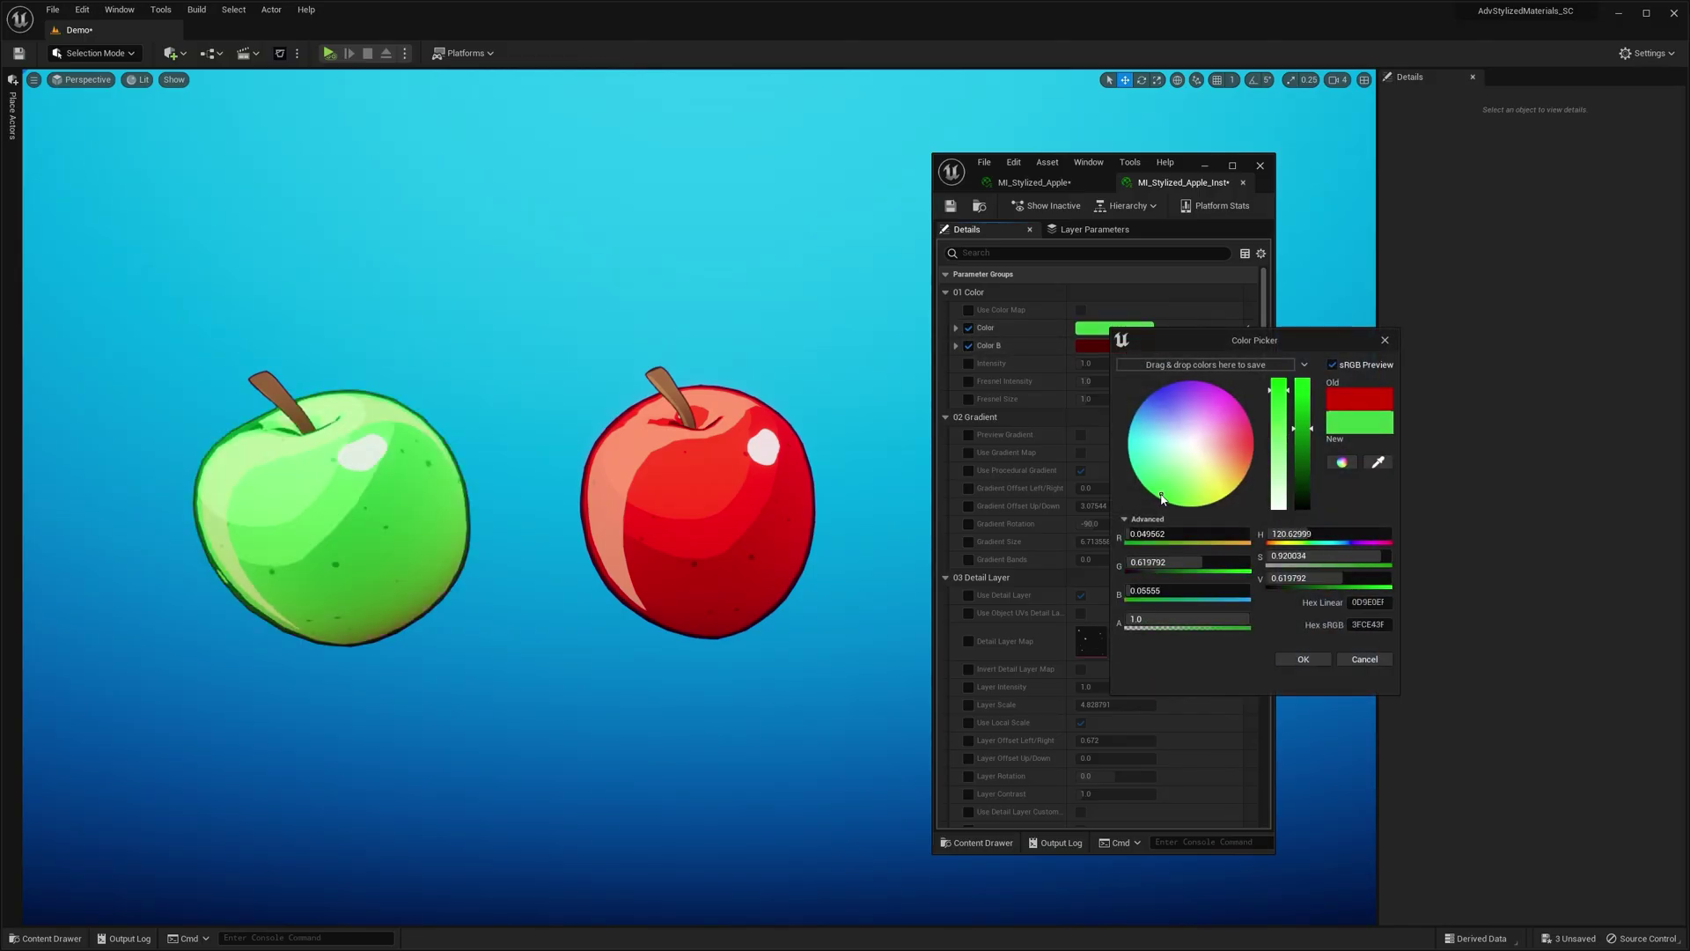
click(1302, 659)
click(1146, 346)
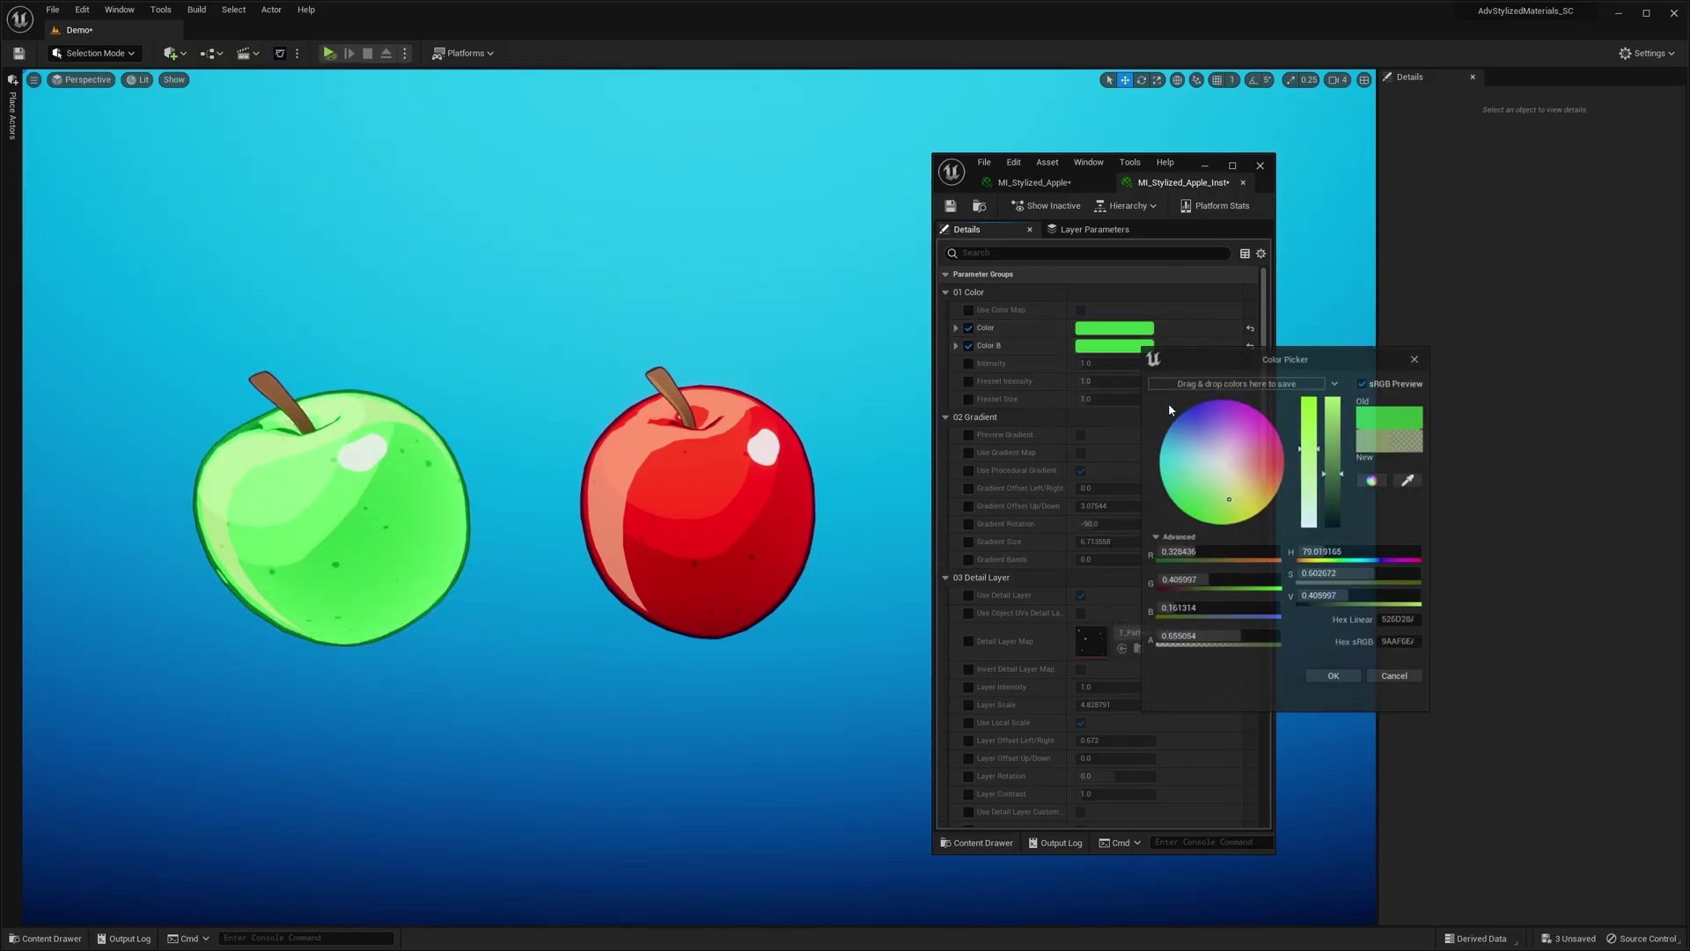
drag(1333, 495, 1334, 519)
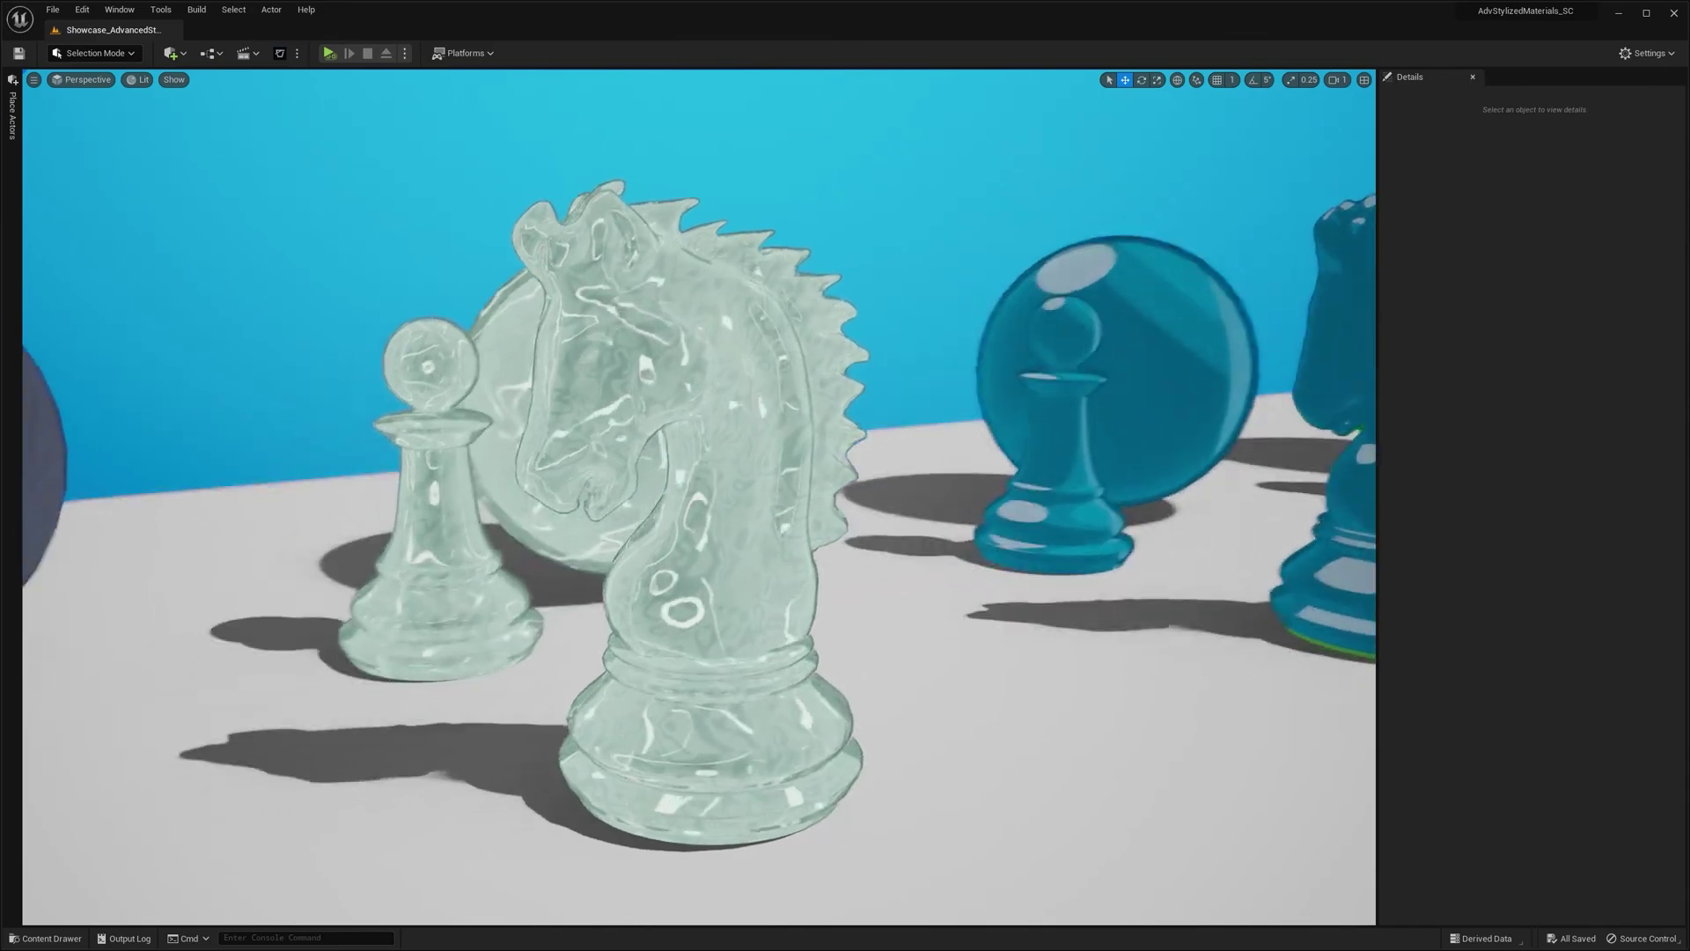
- Open the marble material of the glass knight chess piece
click(753, 477)
double_click(1523, 505)
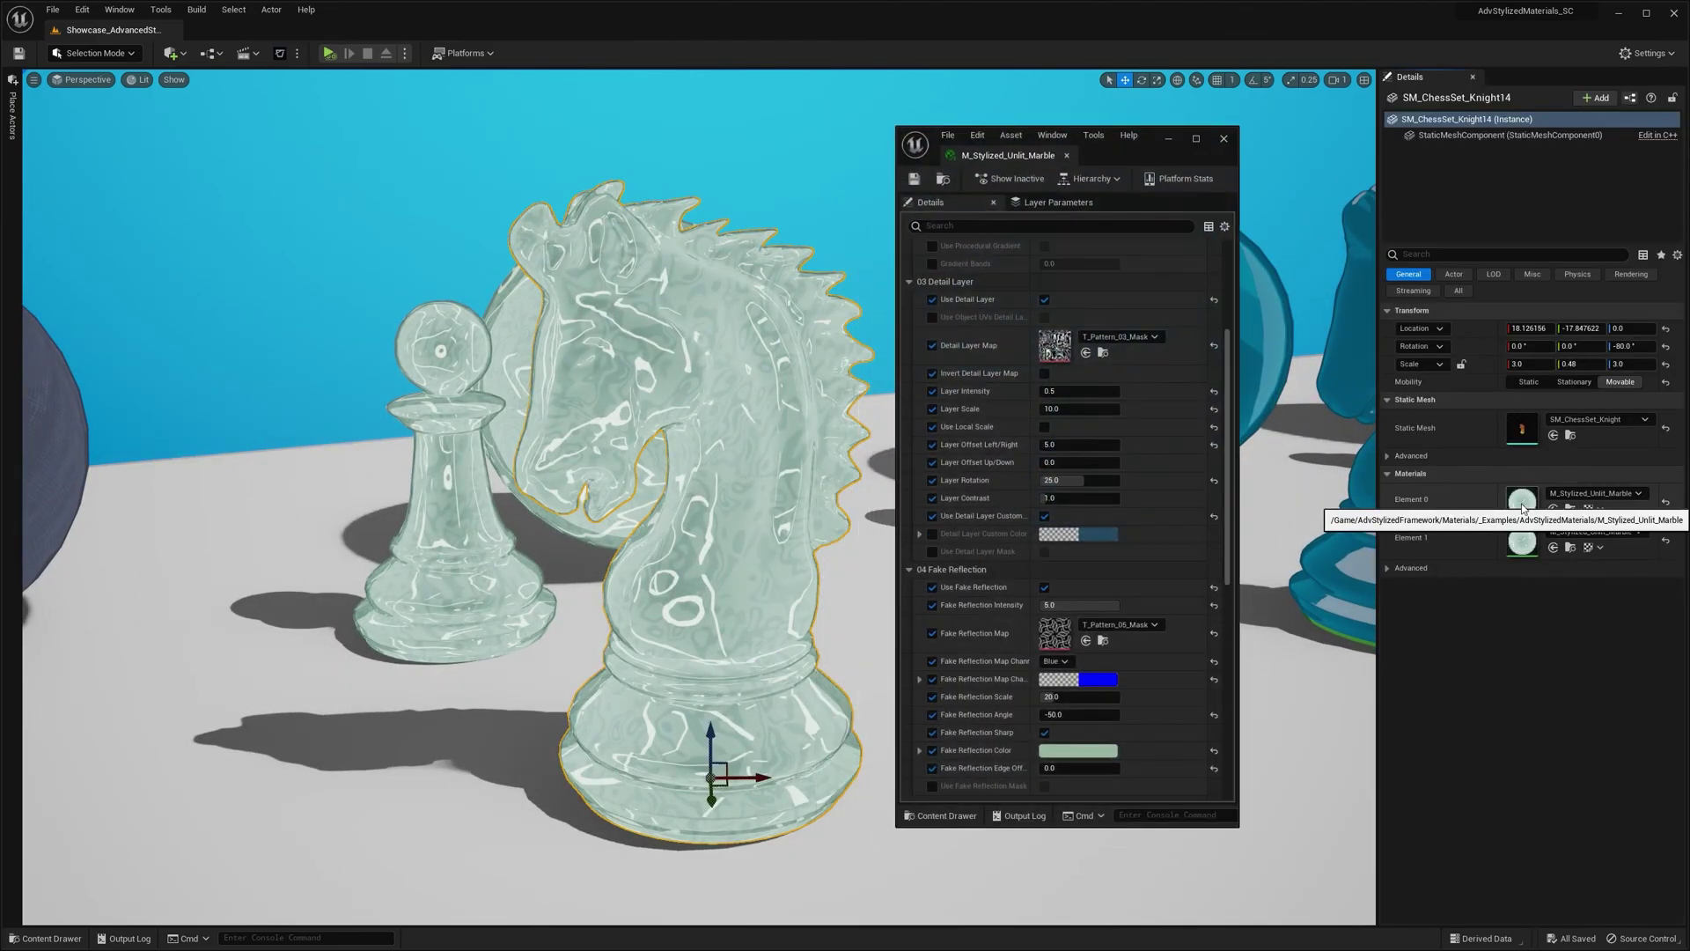
scroll(1162, 561, down, 7)
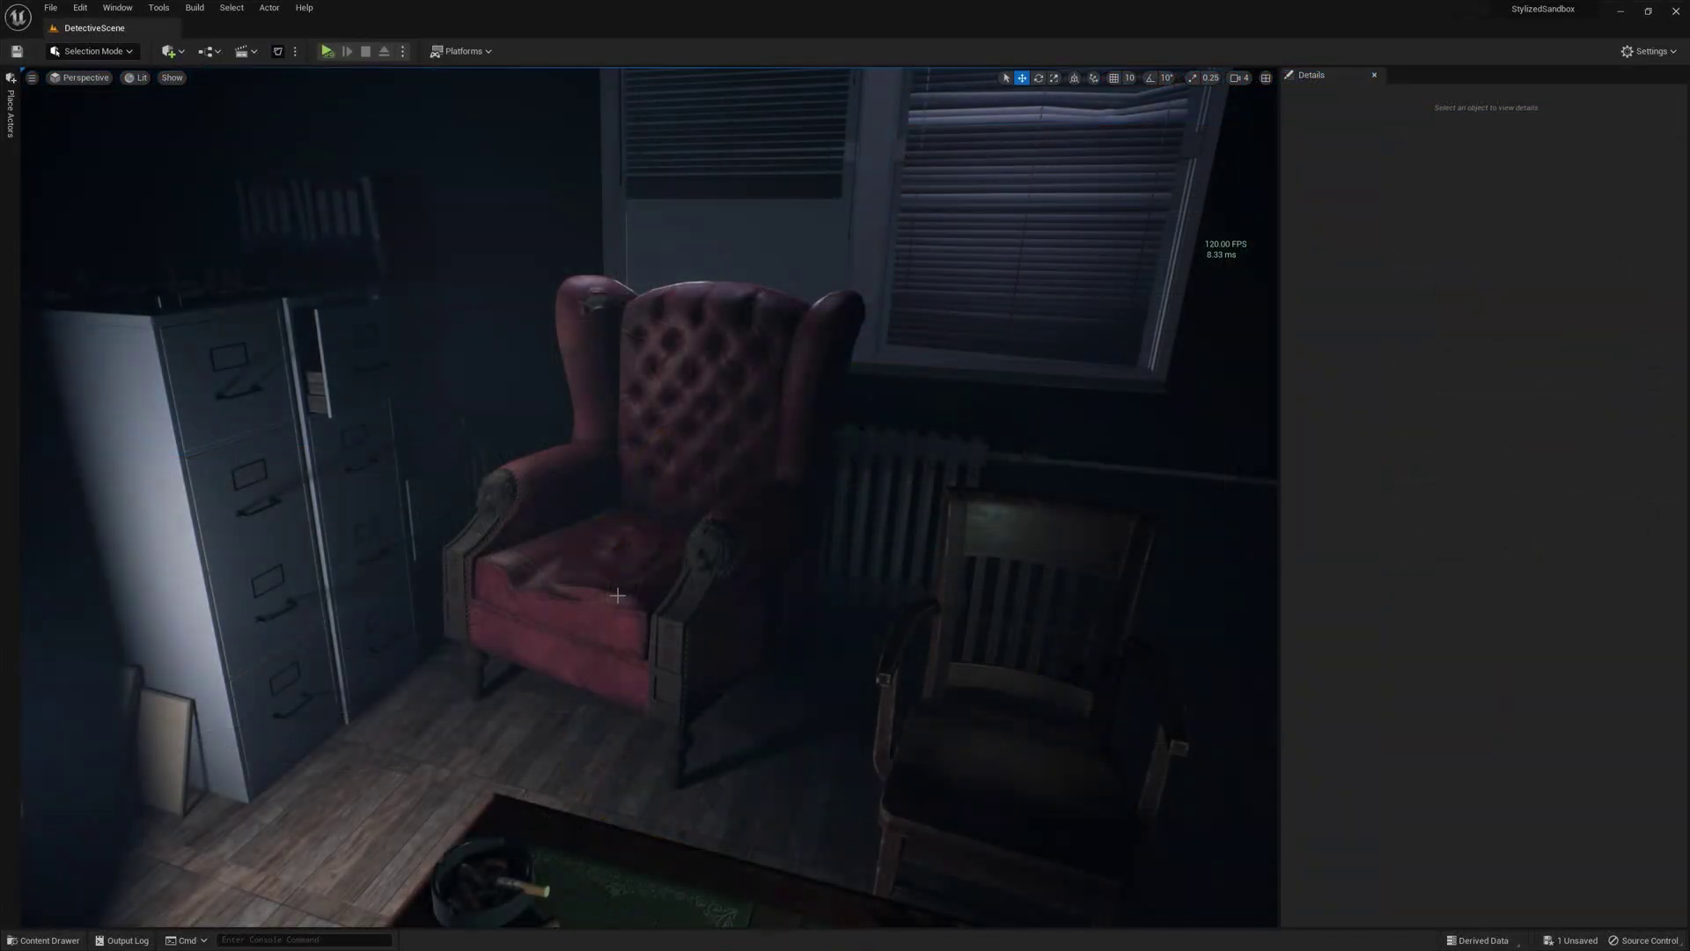
- Drag MI_LeatherArmchair_Stylized from the Content Drawer onto the armchair
key(ctrl+space)
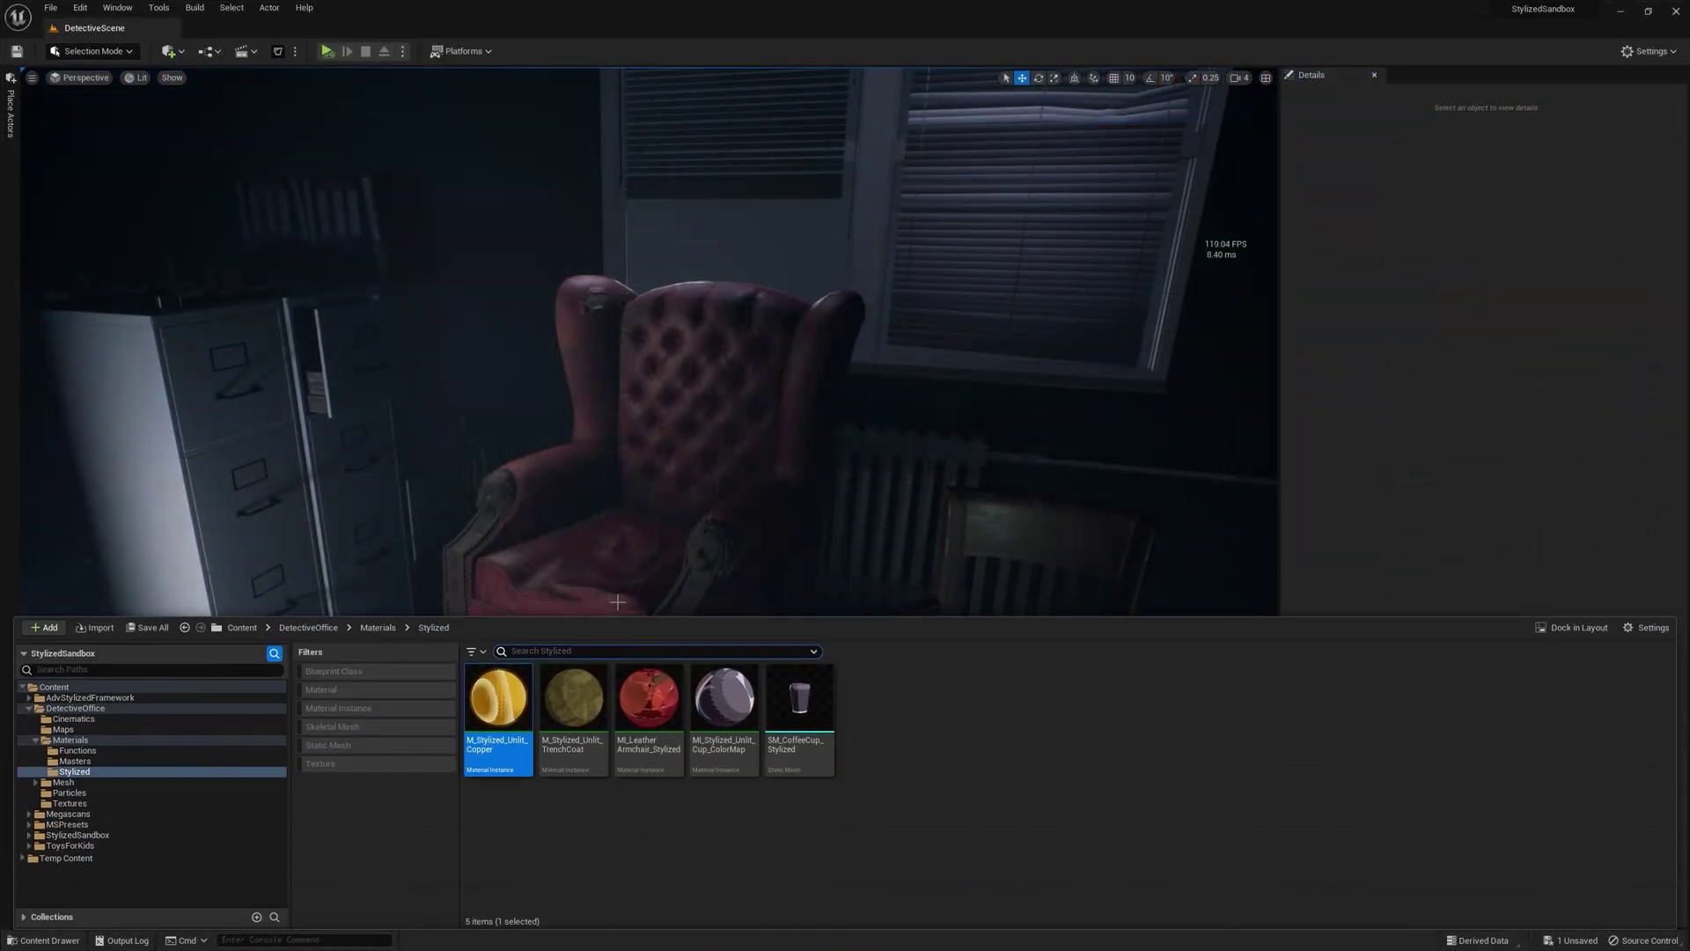
drag(649, 696, 668, 622)
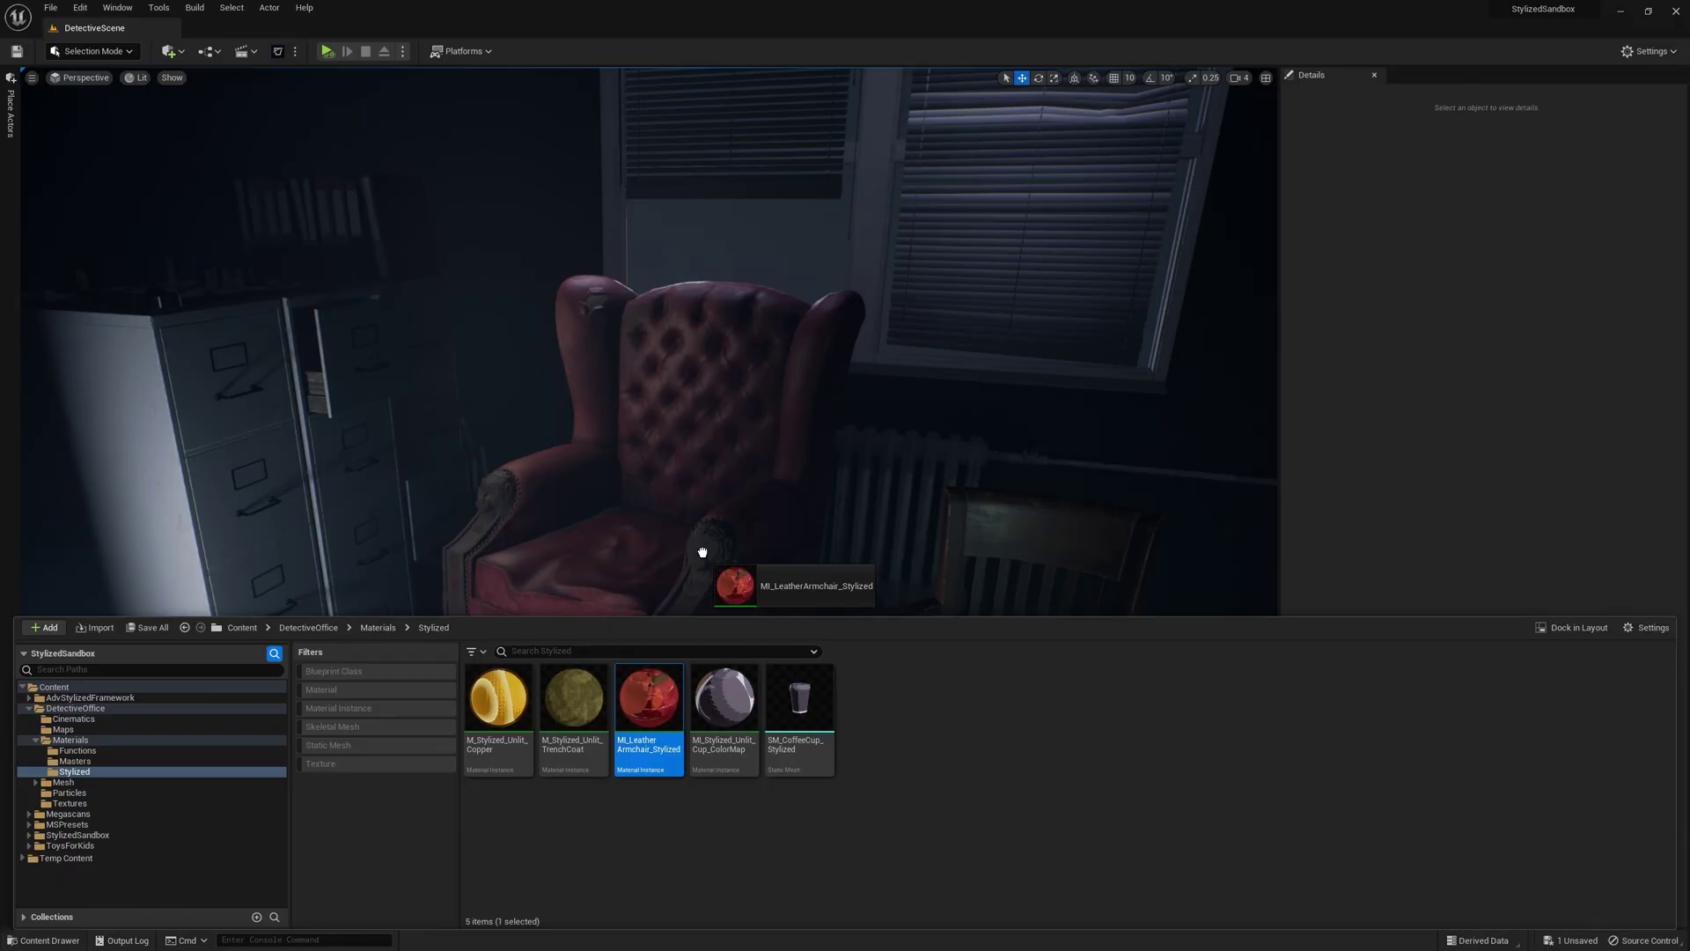
drag(703, 552, 702, 552)
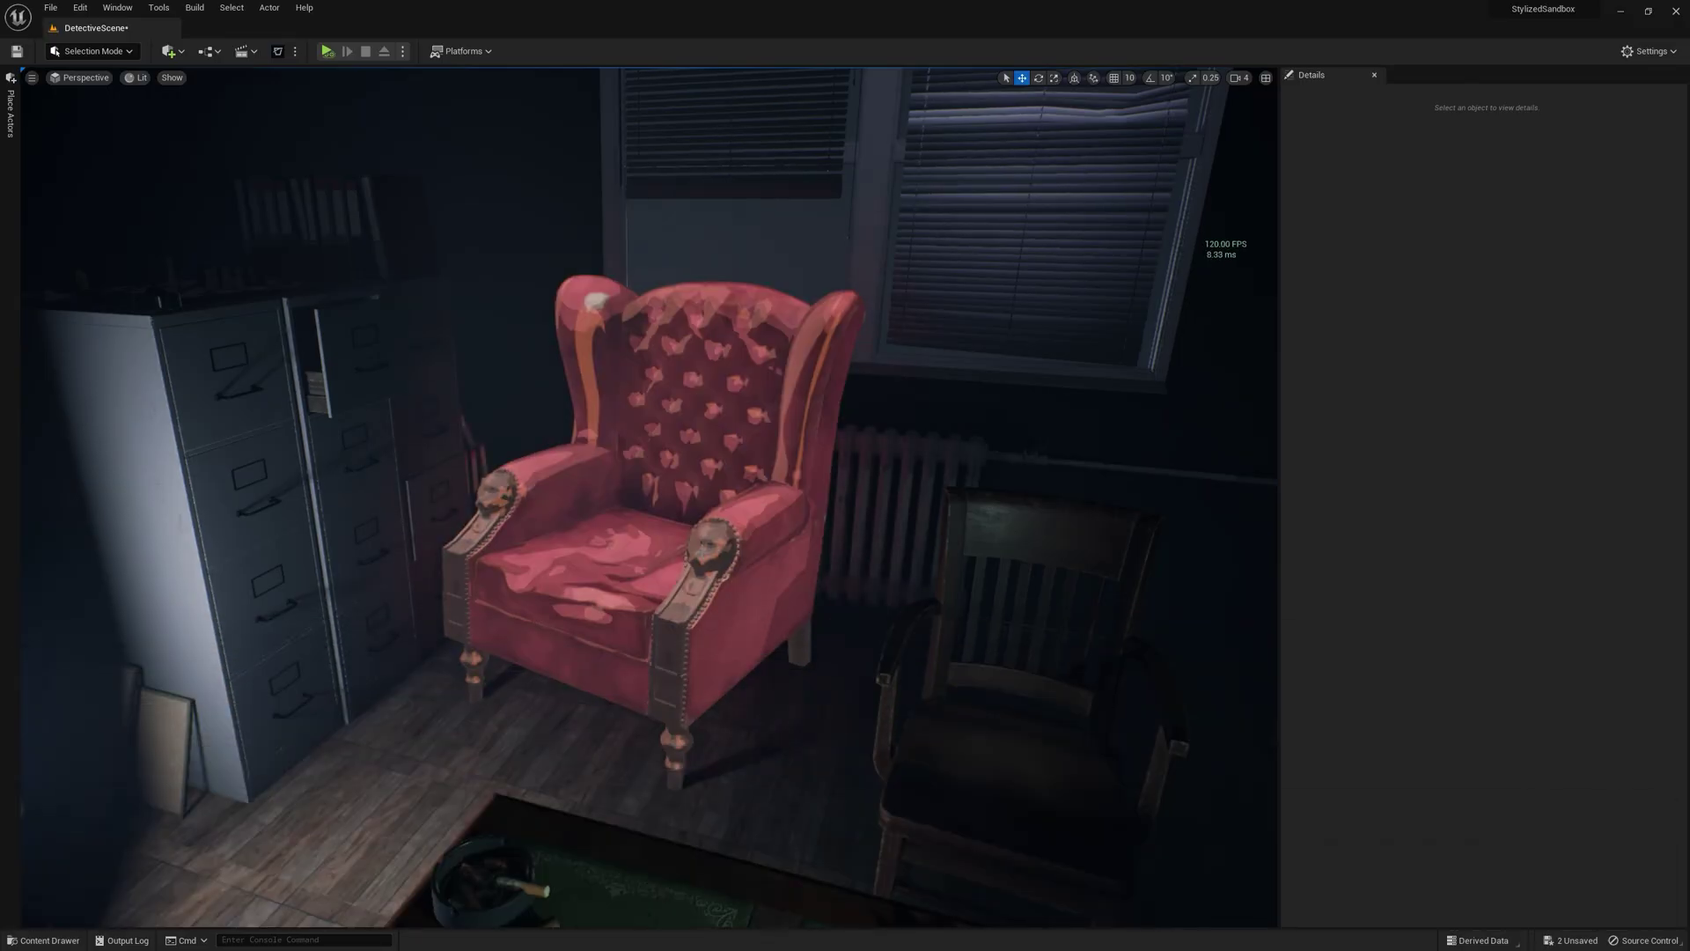